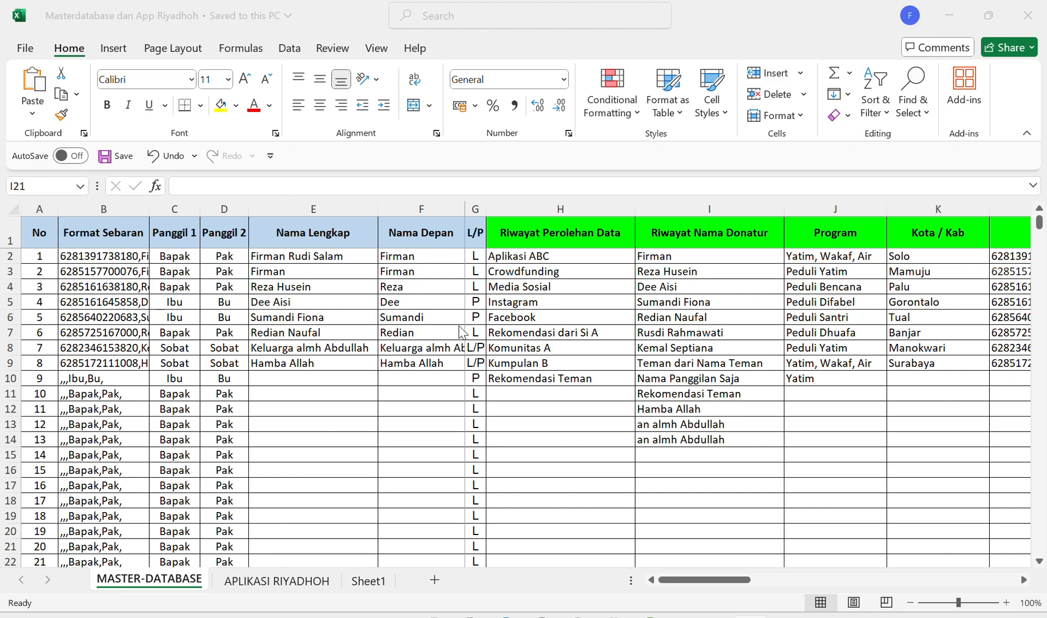
- Look over the green data-entry columns and go through the donor entries in the Riwayat Nama Donatur column
{"action": "scroll", "coordinate": [587, 330], "scroll_direction": "right", "scroll_amount": 3}
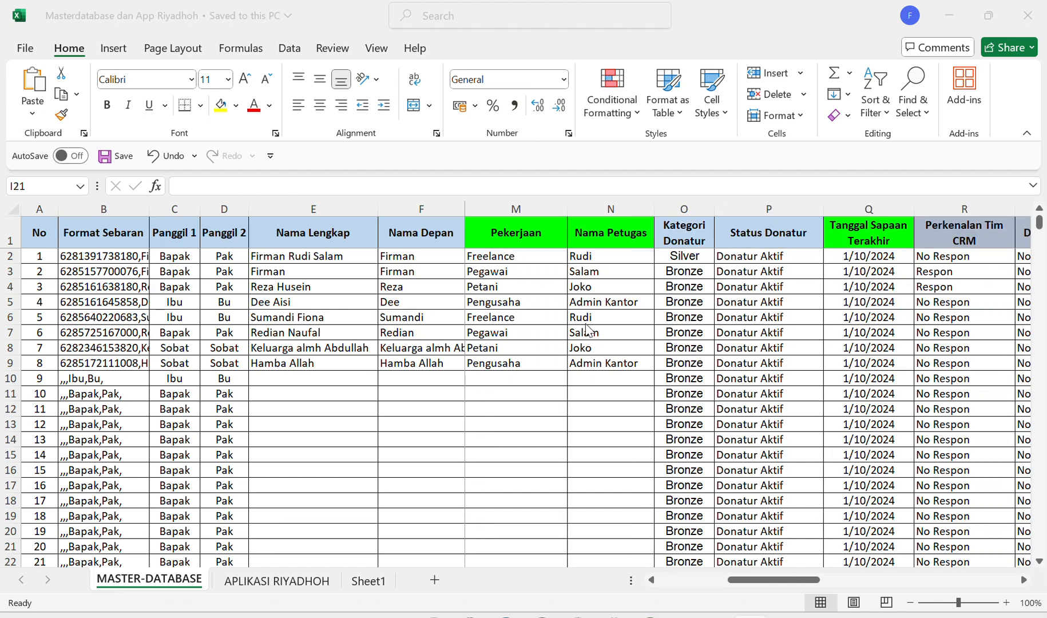
{"action": "scroll", "coordinate": [586, 331], "scroll_direction": "left", "scroll_amount": 3}
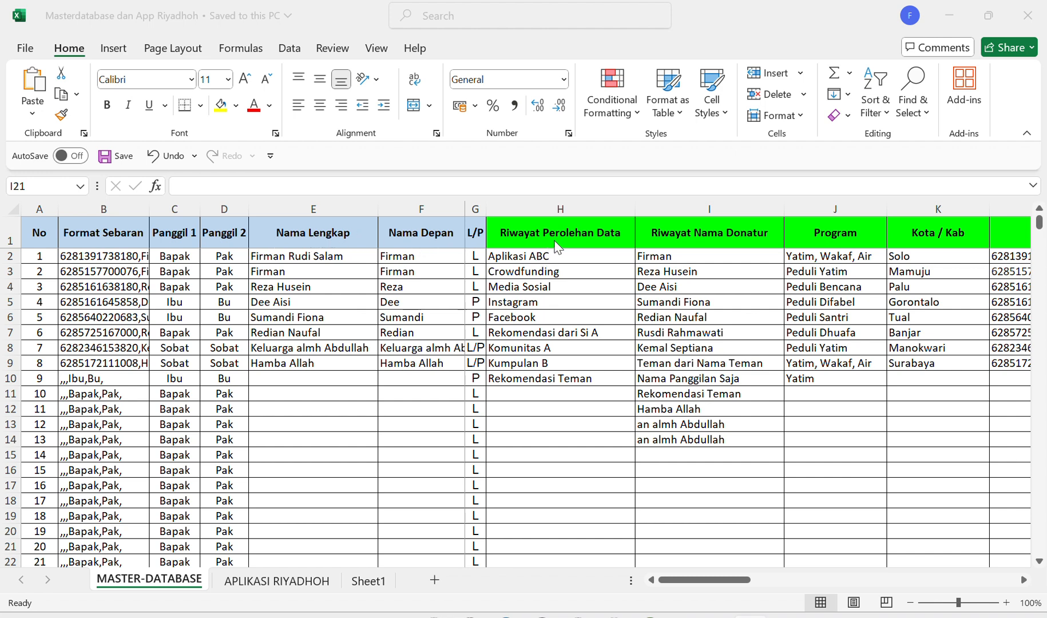
{"action": "scroll", "coordinate": [558, 240], "scroll_direction": "right", "scroll_amount": 3}
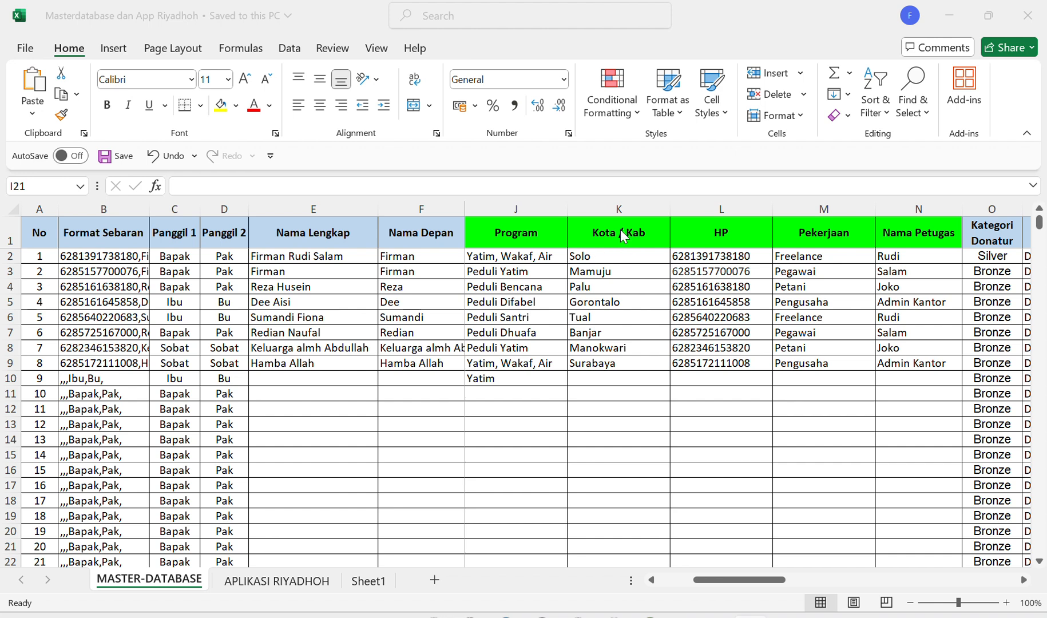
{"action": "scroll", "coordinate": [623, 235], "scroll_direction": "left", "scroll_amount": 3}
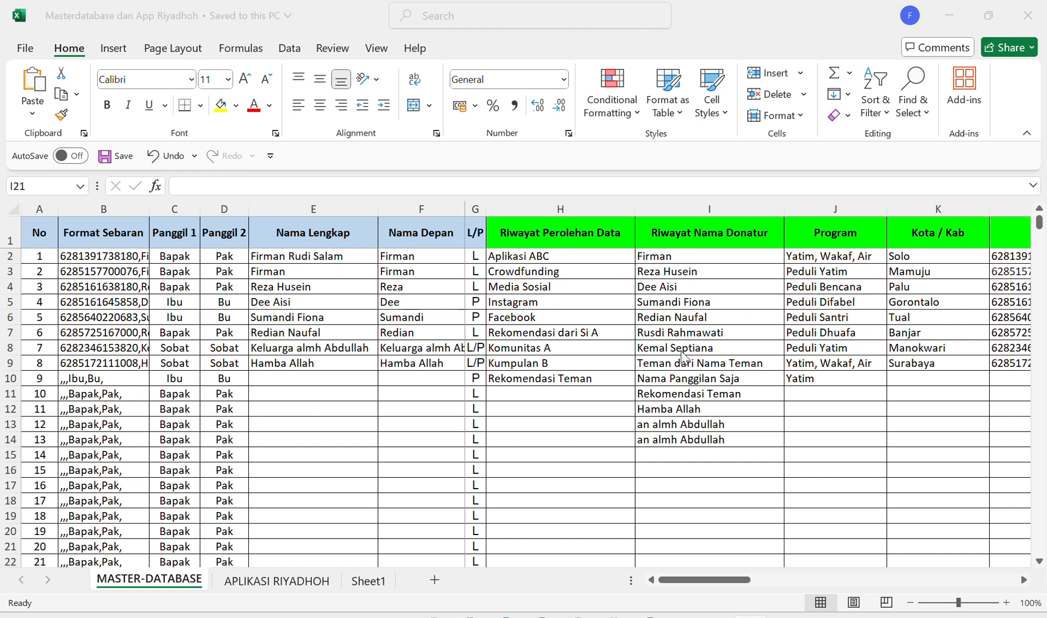
{"action": "left_click", "coordinate": [694, 260]}
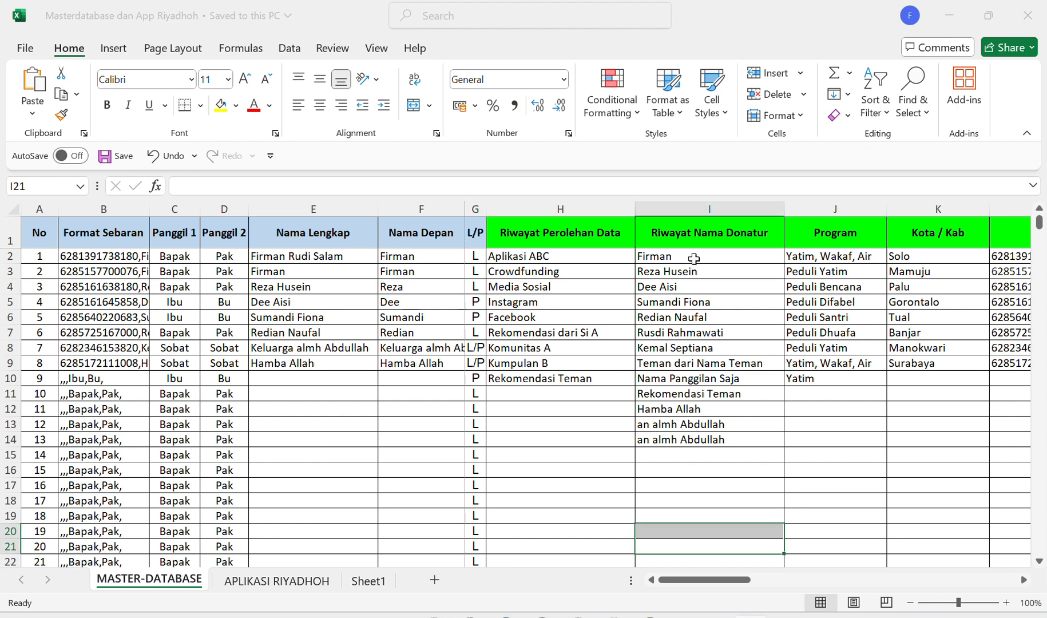
{"action": "left_click", "coordinate": [694, 259]}
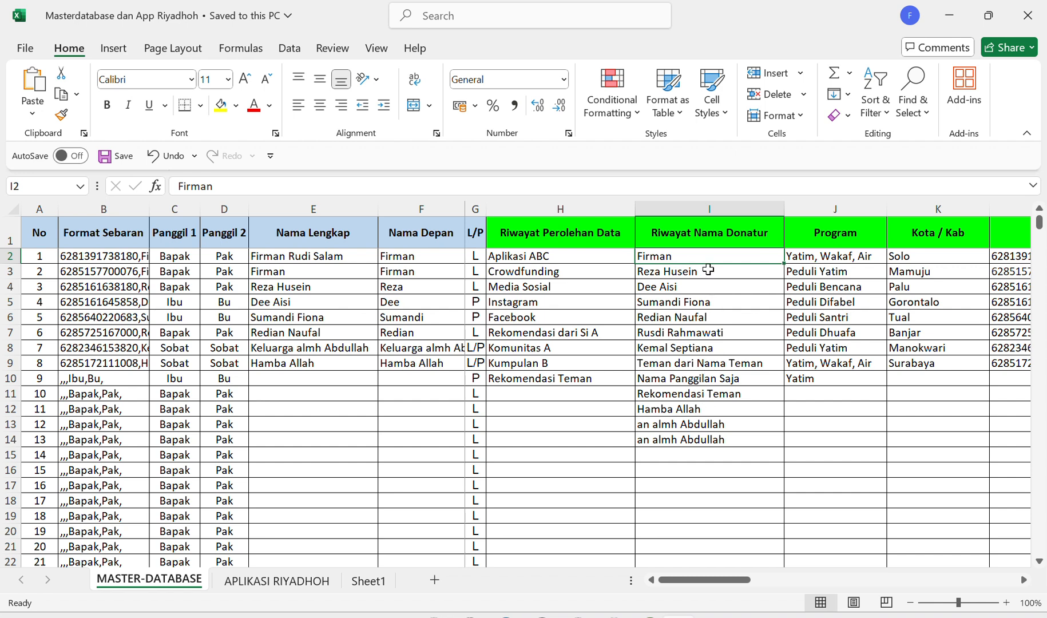
{"action": "left_click", "coordinate": [709, 269]}
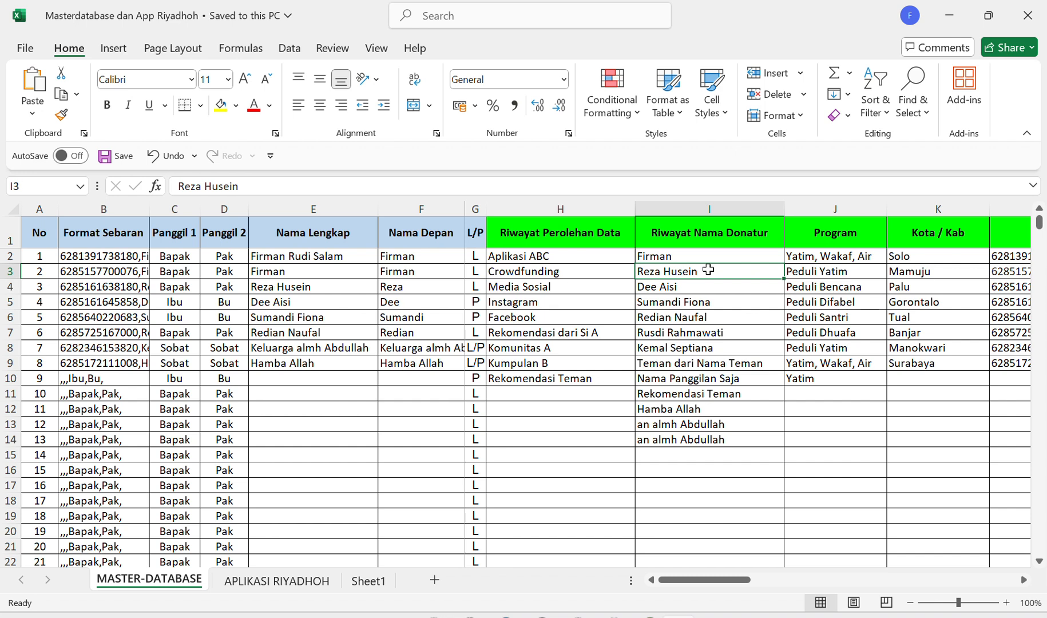
{"action": "key", "text": "Down"}
{"action": "key", "text": "Down"}
{"action": "key", "text": "Down"}
{"action": "key", "text": "Down"}
{"action": "key", "text": "Down"}
{"action": "key", "text": "Down"}
{"action": "key", "text": "Down"}
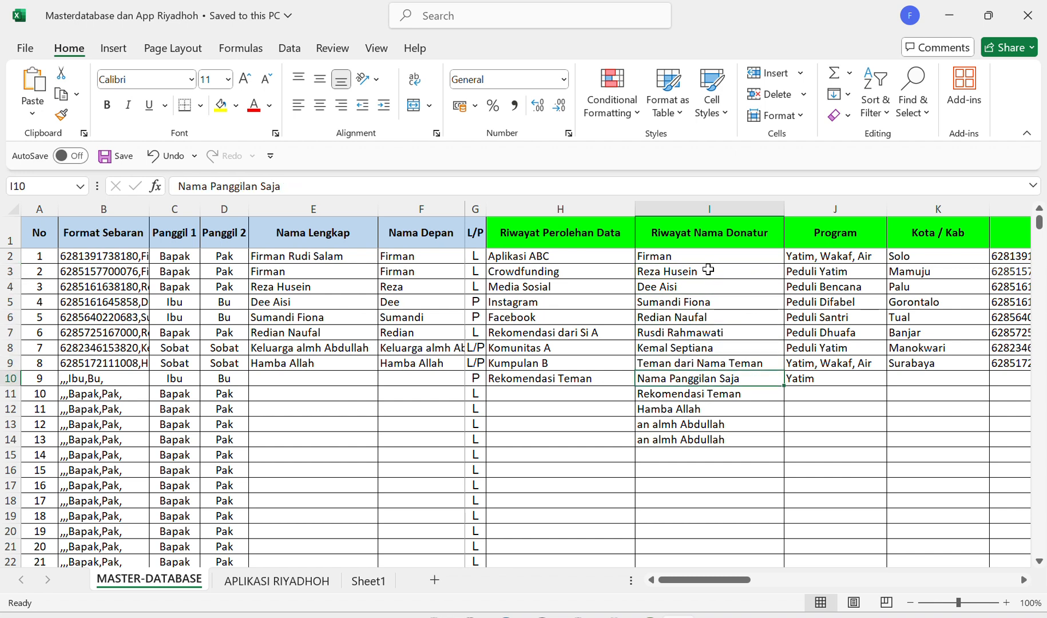
{"action": "key", "text": "Down"}
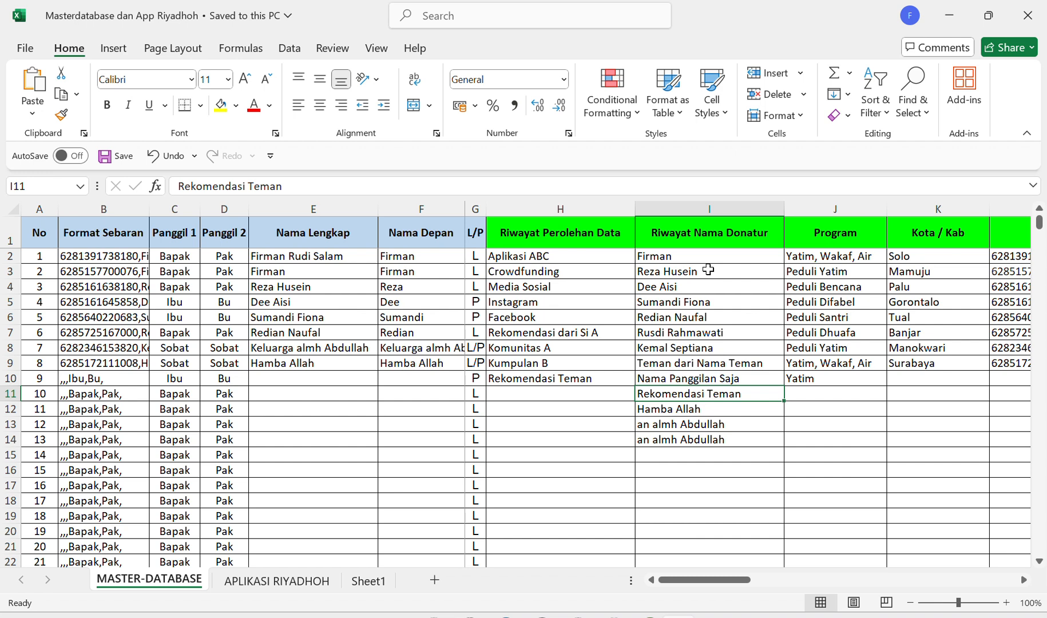
{"action": "key", "text": "Down"}
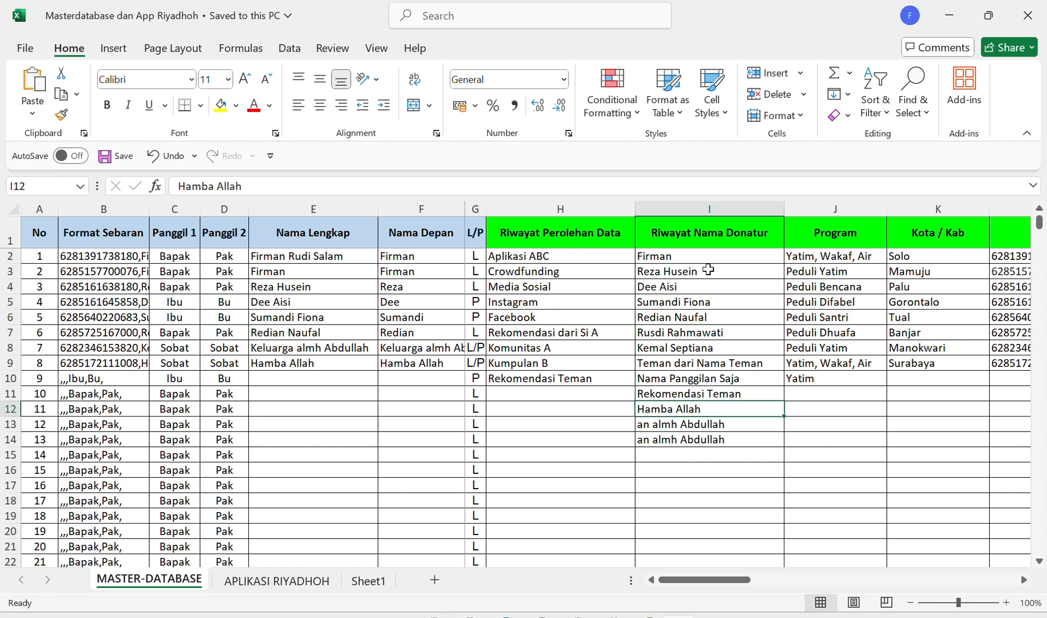
{"action": "key", "text": "Down"}
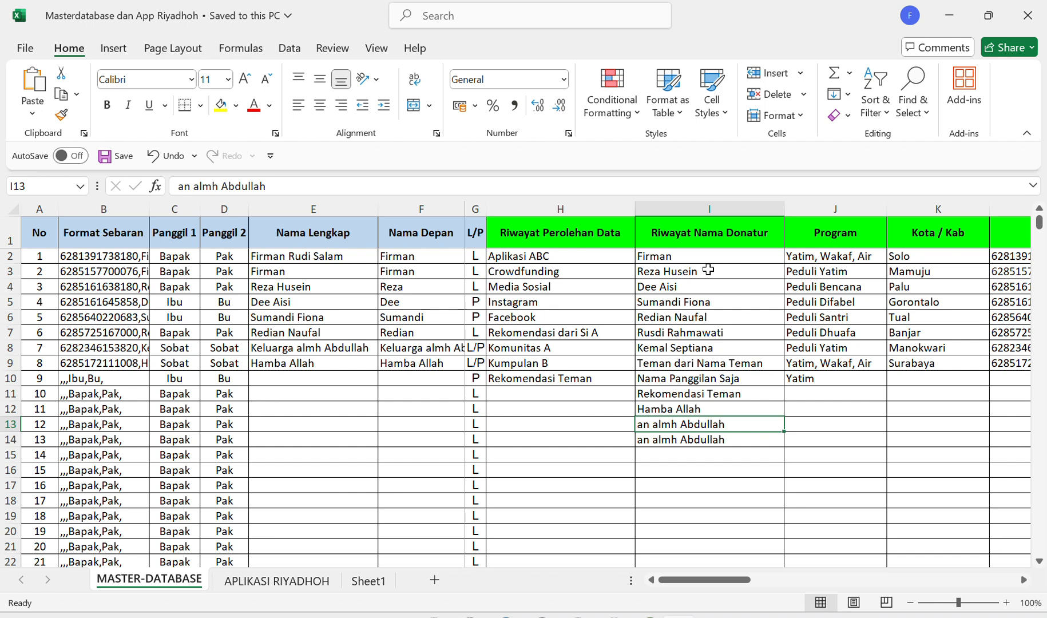
{"action": "key", "text": "Up"}
{"action": "key", "text": "Up"}
{"action": "key", "text": "Up"}
{"action": "key", "text": "Up"}
{"action": "key", "text": "Up"}
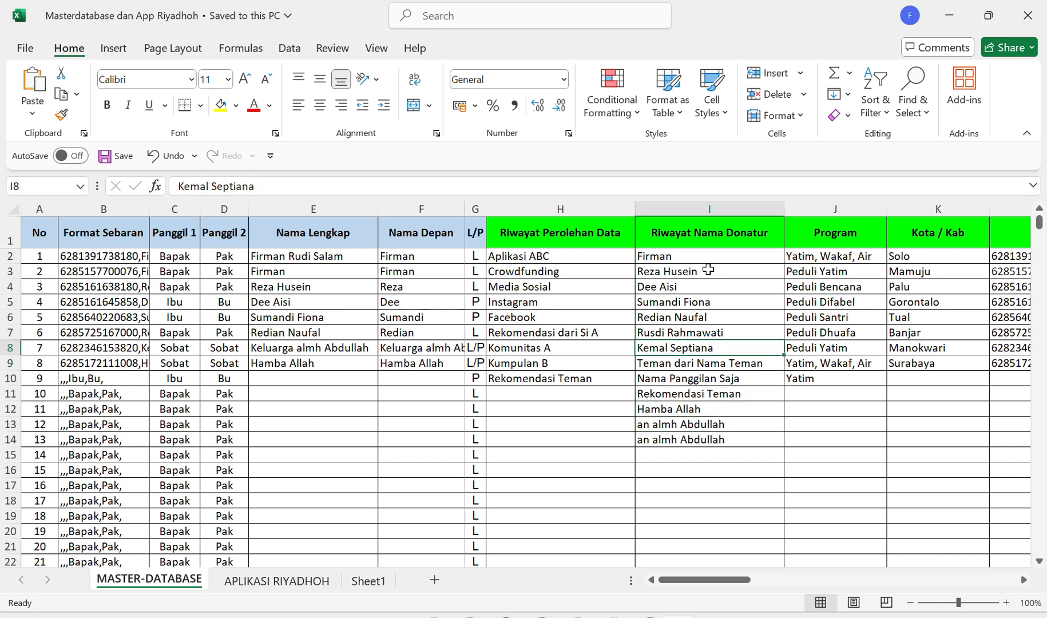
{"action": "key", "text": "Up"}
{"action": "key", "text": "Up"}
{"action": "key", "text": "Down"}
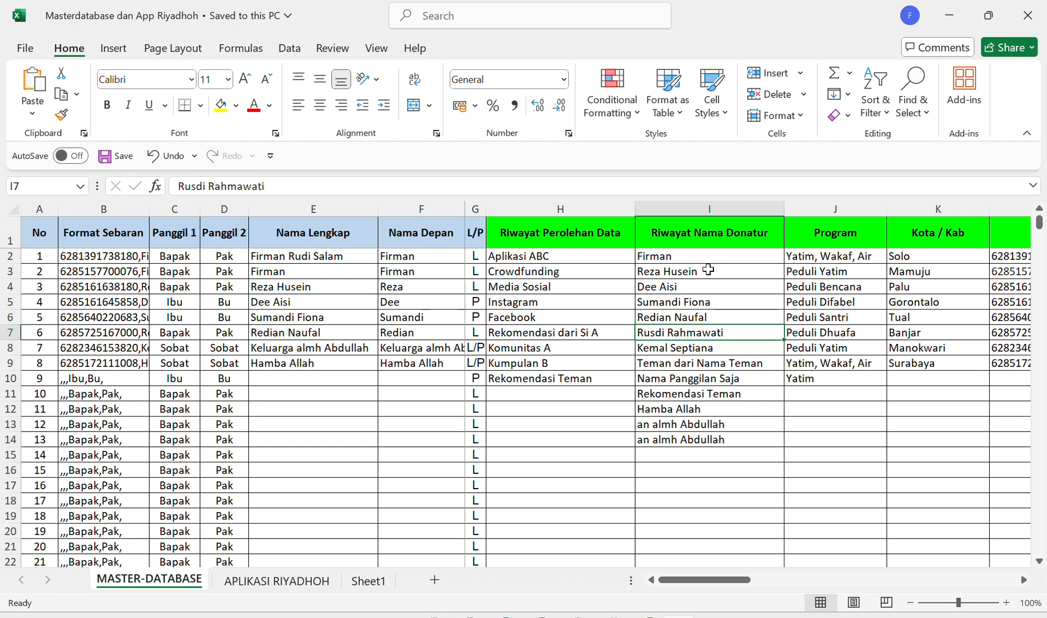
- Fill the Program column with Infaq in J11 and J12 and Wakaf in J13
{"action": "key", "text": "Right"}
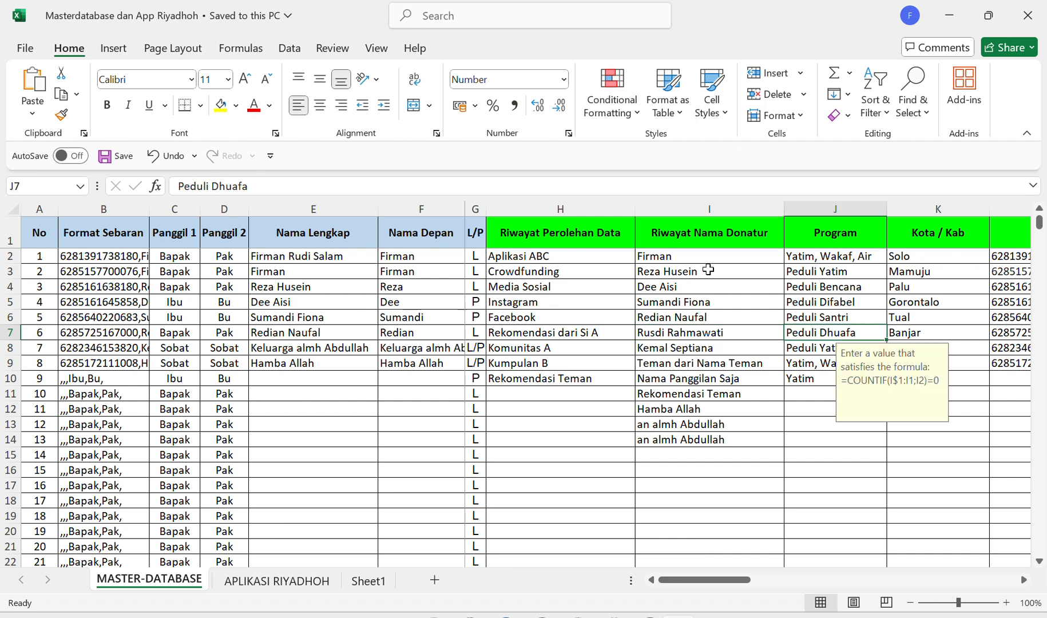
{"action": "key", "text": "Right"}
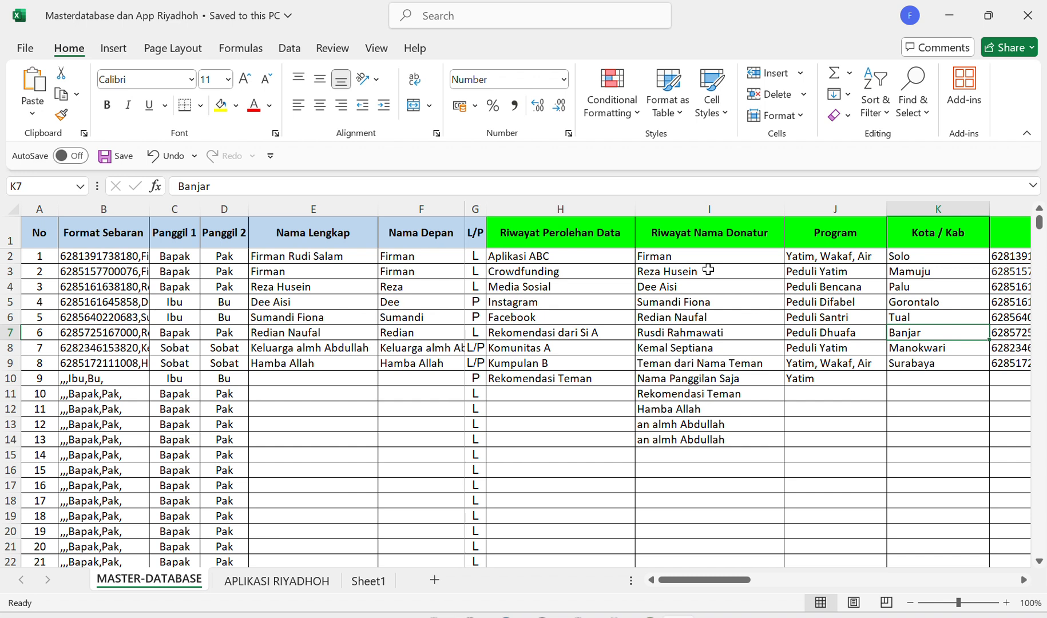
{"action": "key", "text": "Down"}
{"action": "key", "text": "Down"}
{"action": "key", "text": "Down"}
{"action": "key", "text": "Down"}
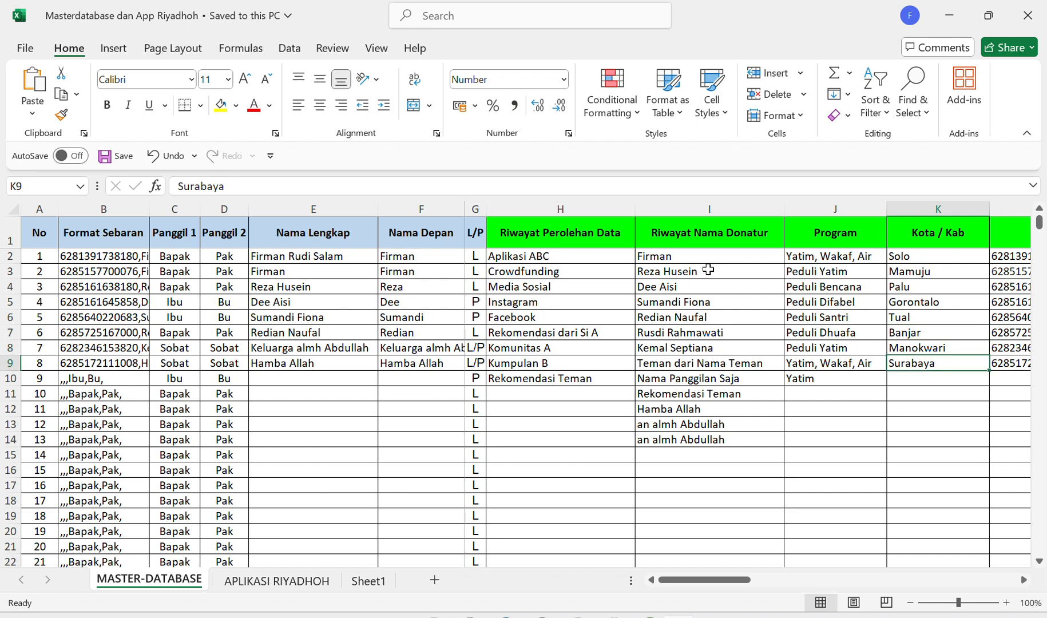
{"action": "key", "text": "Left"}
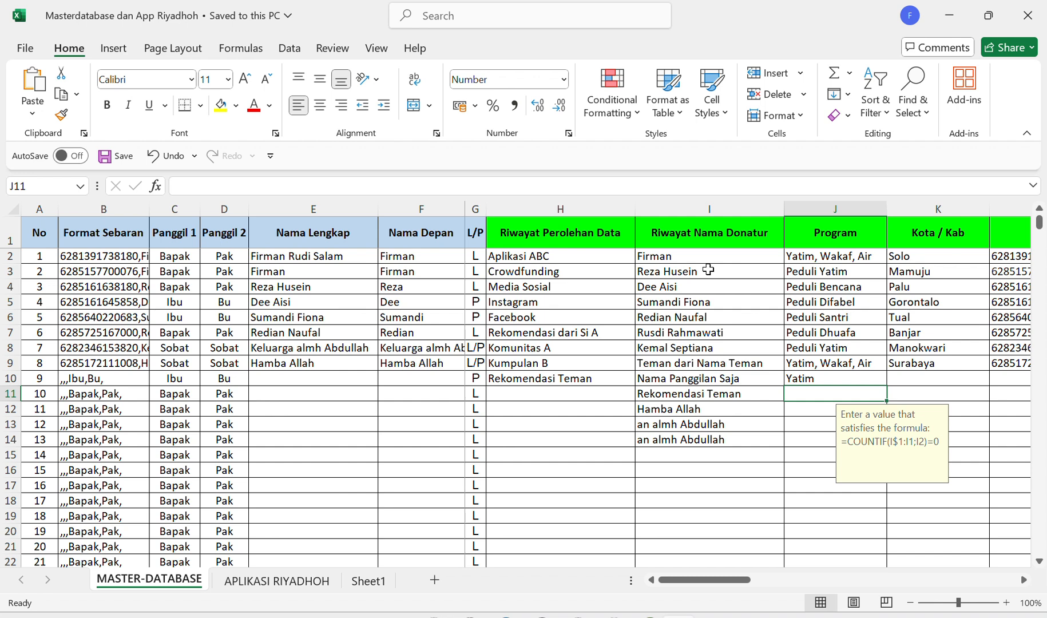
{"action": "type", "text": "Infaq"}
{"action": "key", "text": "Return"}
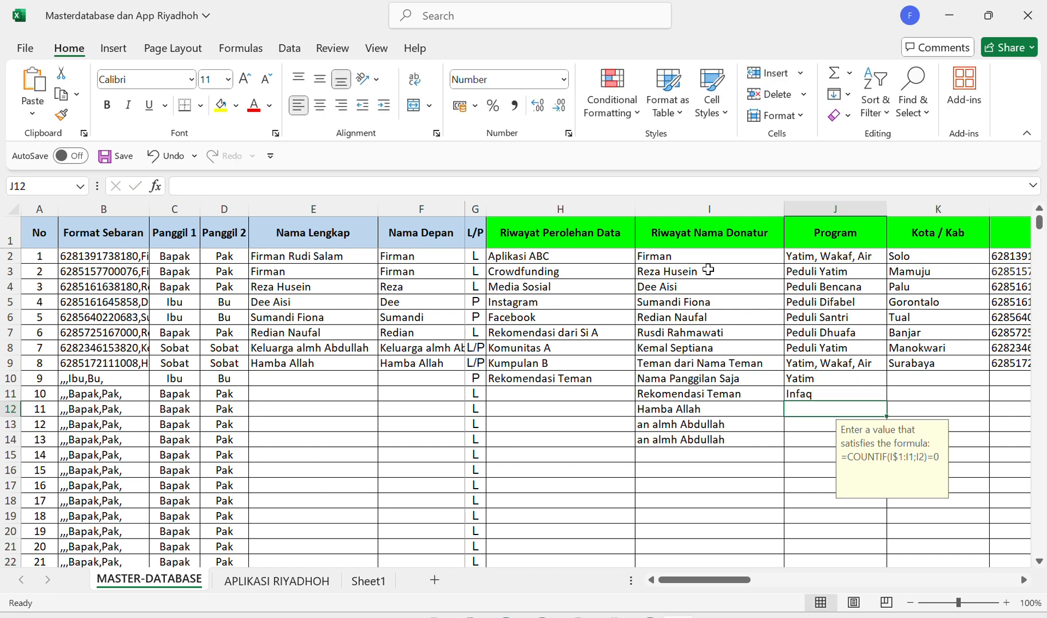
{"action": "type", "text": "Infaq"}
{"action": "key", "text": "Return"}
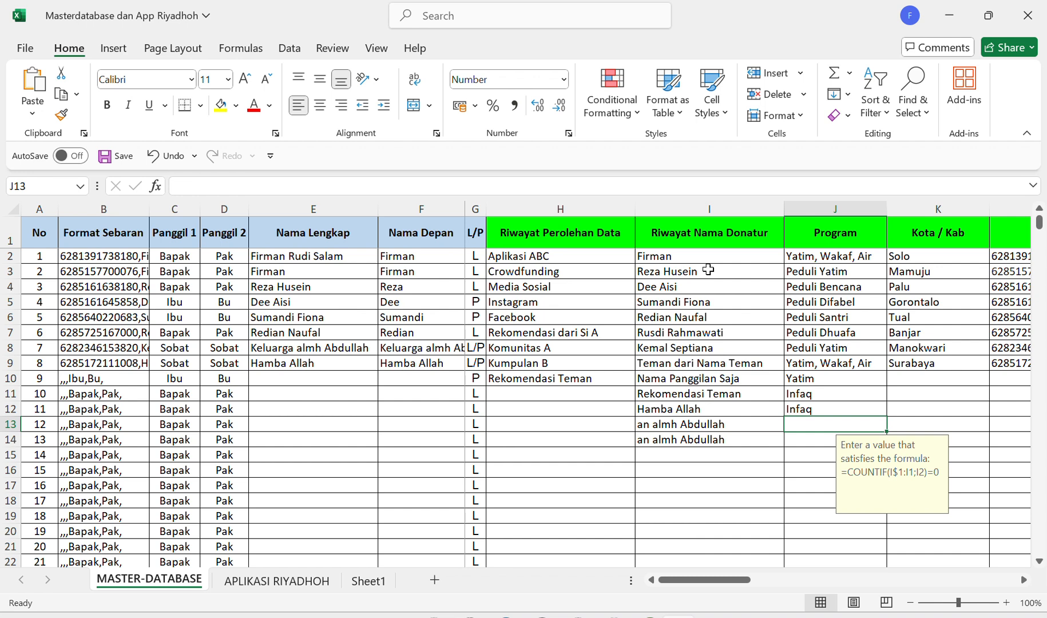
{"action": "type", "text": "Wakaf"}
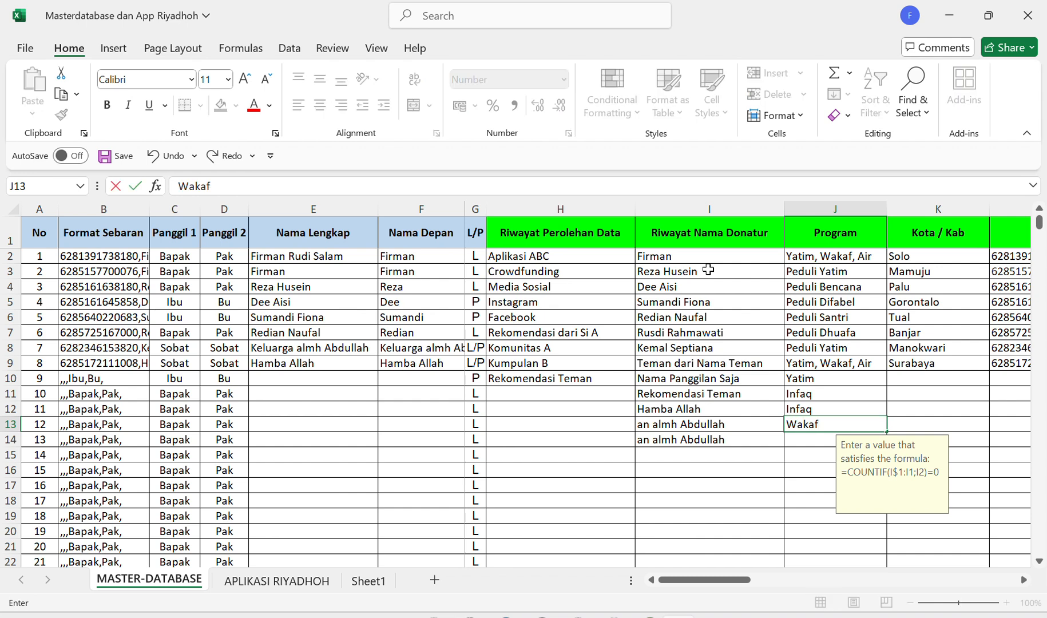
{"action": "key", "text": "Tab"}
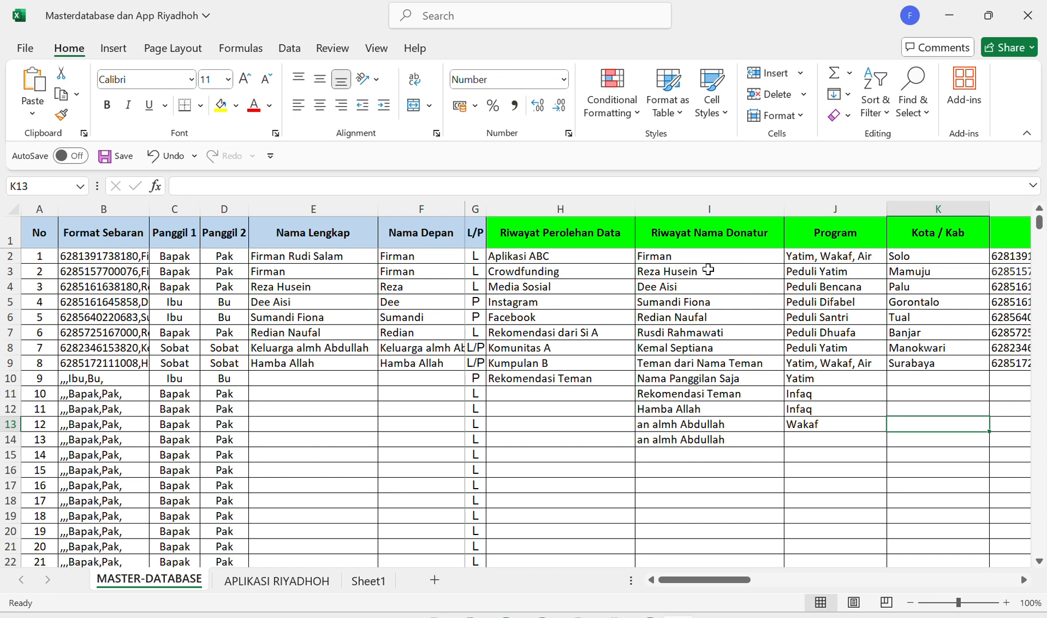
- Examine the existing city entries in the Kota / Kab column and the empty rows beneath them
{"action": "key", "text": "Tab"}
{"action": "key", "text": "Up"}
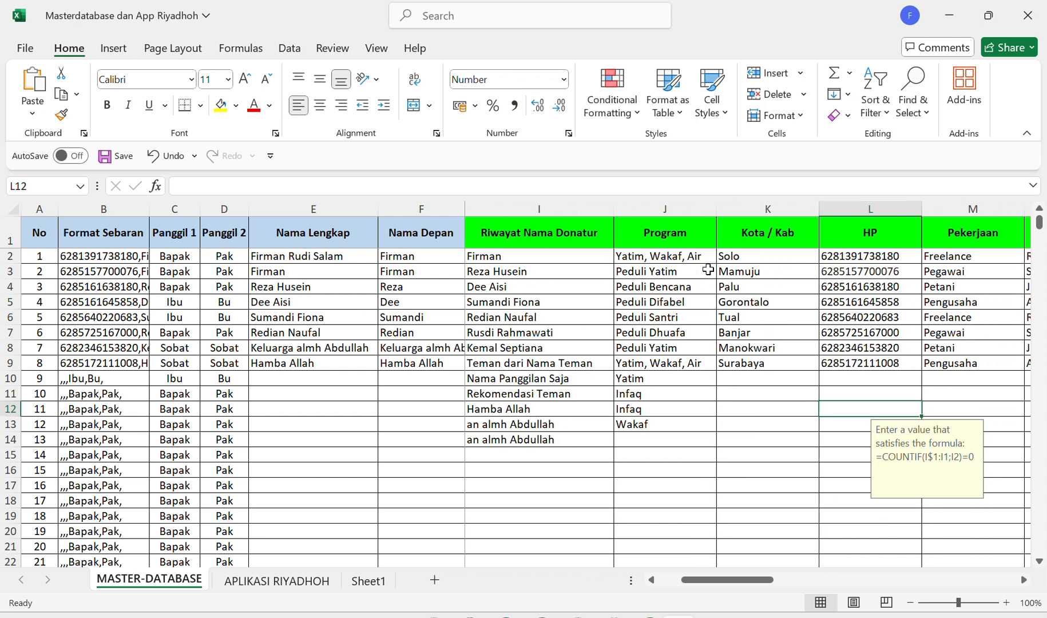
{"action": "key", "text": "Left"}
{"action": "key", "text": "Up"}
{"action": "key", "text": "Up"}
{"action": "key", "text": "Up"}
{"action": "key", "text": "Up"}
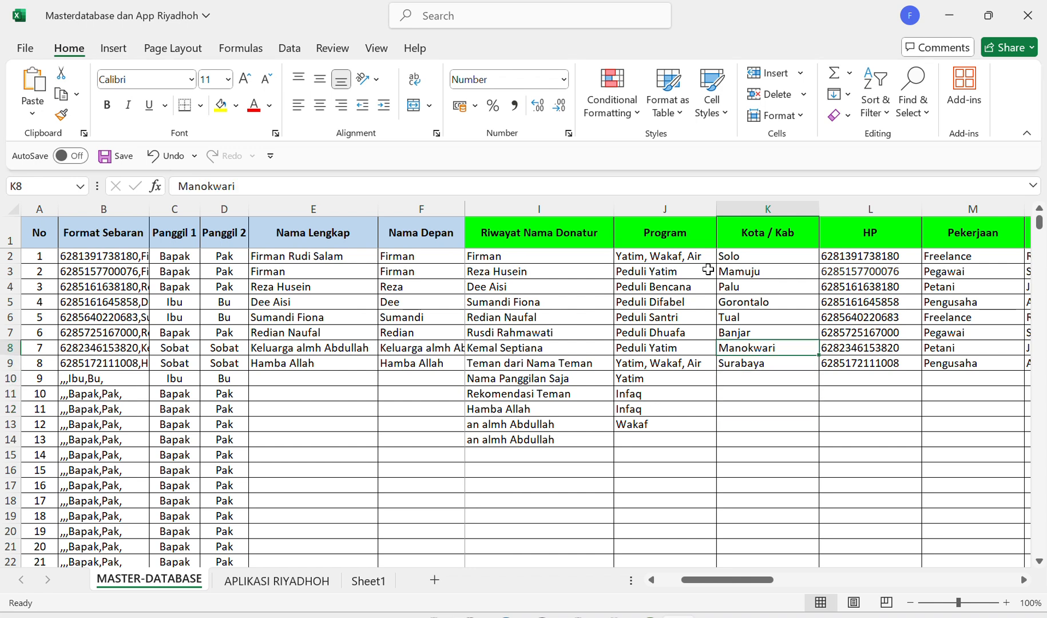
{"action": "key", "text": "Down"}
{"action": "key", "text": "Down"}
{"action": "key", "text": "Down"}
{"action": "key", "text": "Up"}
{"action": "key", "text": "Up"}
{"action": "key", "text": "Up"}
{"action": "key", "text": "Down"}
{"action": "key", "text": "Down"}
{"action": "key", "text": "Up"}
{"action": "key", "text": "Up"}
{"action": "key", "text": "Up"}
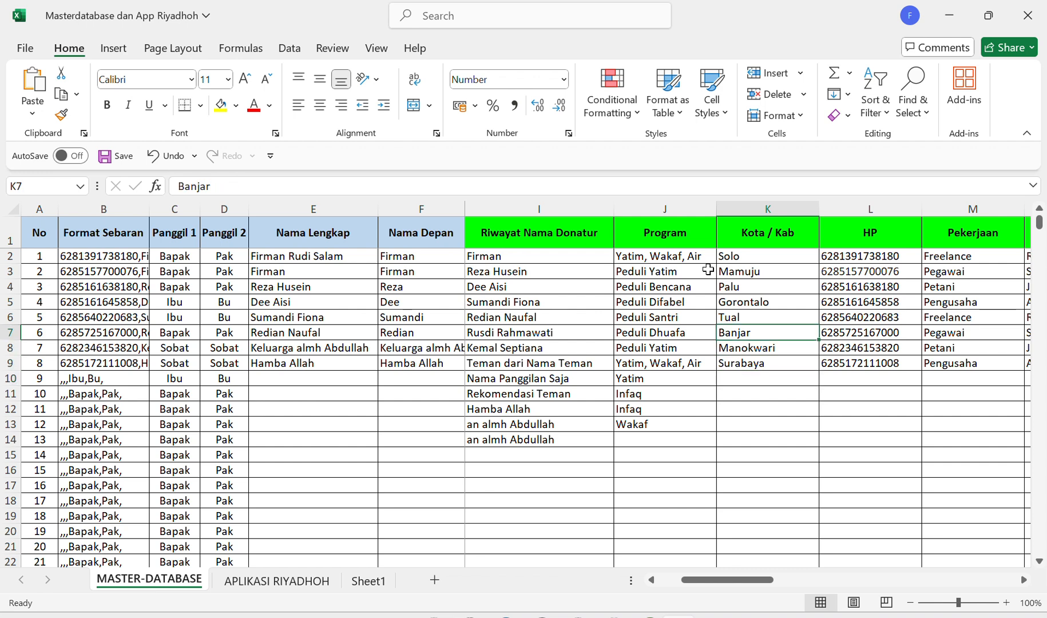
{"action": "key", "text": "Down"}
{"action": "key", "text": "Down"}
{"action": "key", "text": "Down"}
{"action": "key", "text": "Down"}
{"action": "key", "text": "Down"}
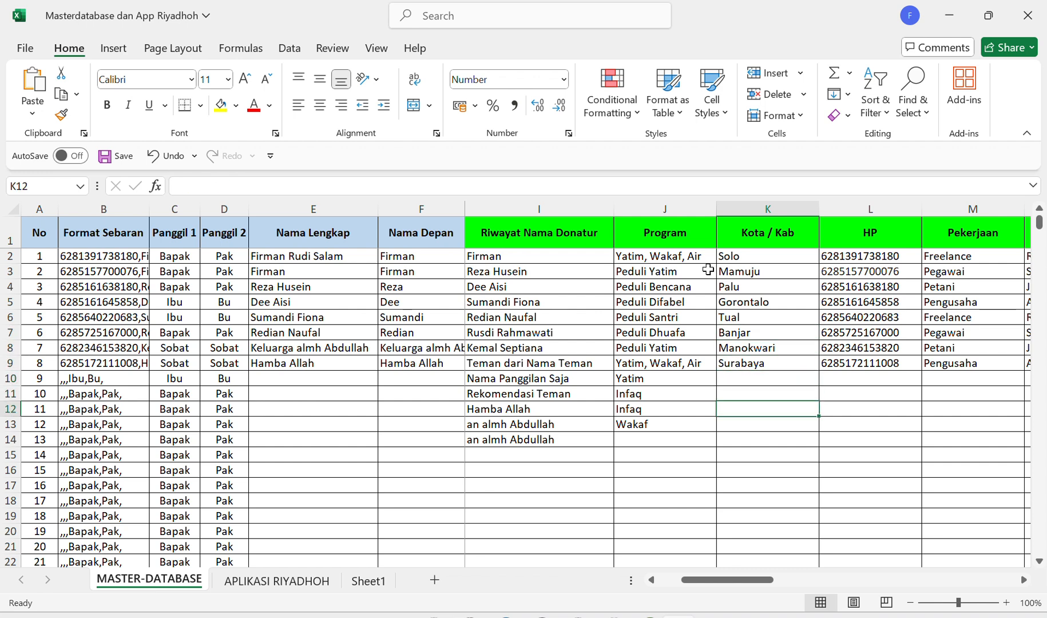
- Enter the cities Kendari in K10 and Kolaka in K11 of the Kota / Kab column
{"action": "key", "text": "Up"}
{"action": "key", "text": "Up"}
{"action": "type", "text": "Kendari"}
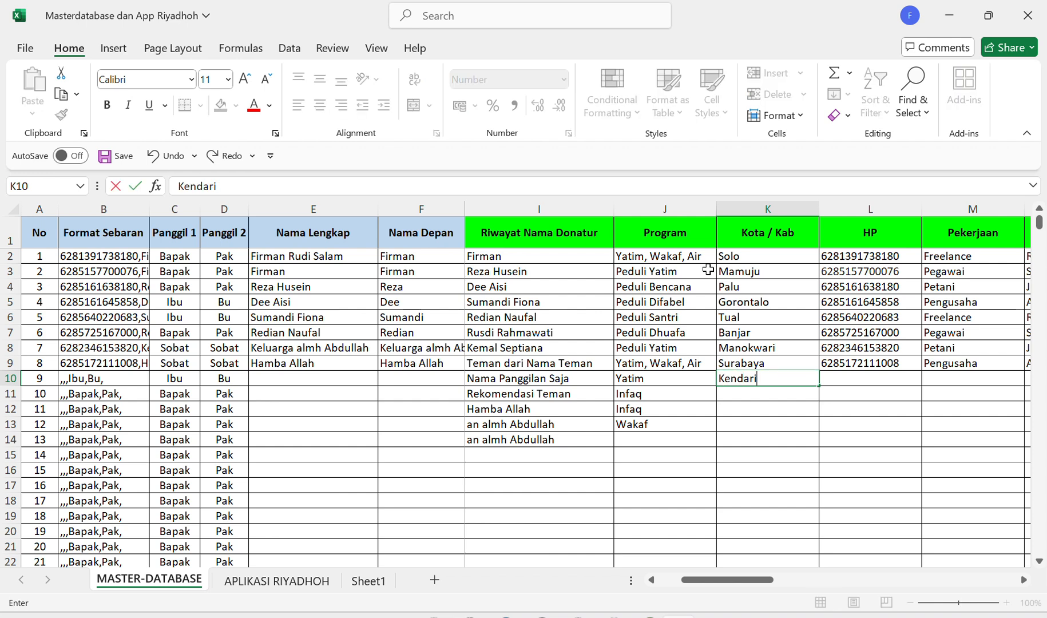
{"action": "key", "text": "Return"}
{"action": "type", "text": "Kolaka"}
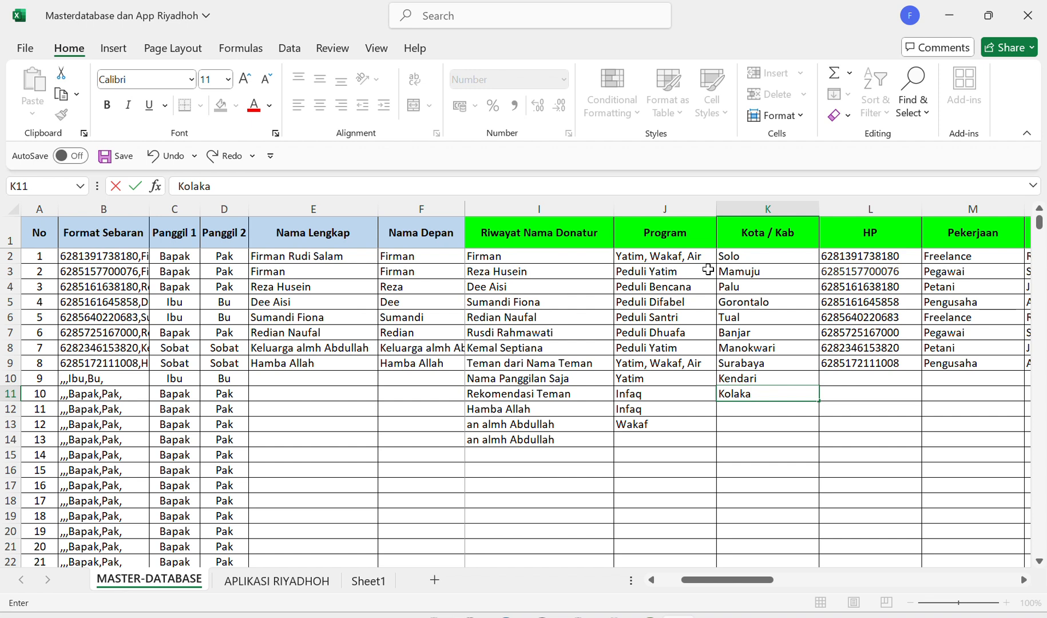
{"action": "key", "text": "Tab"}
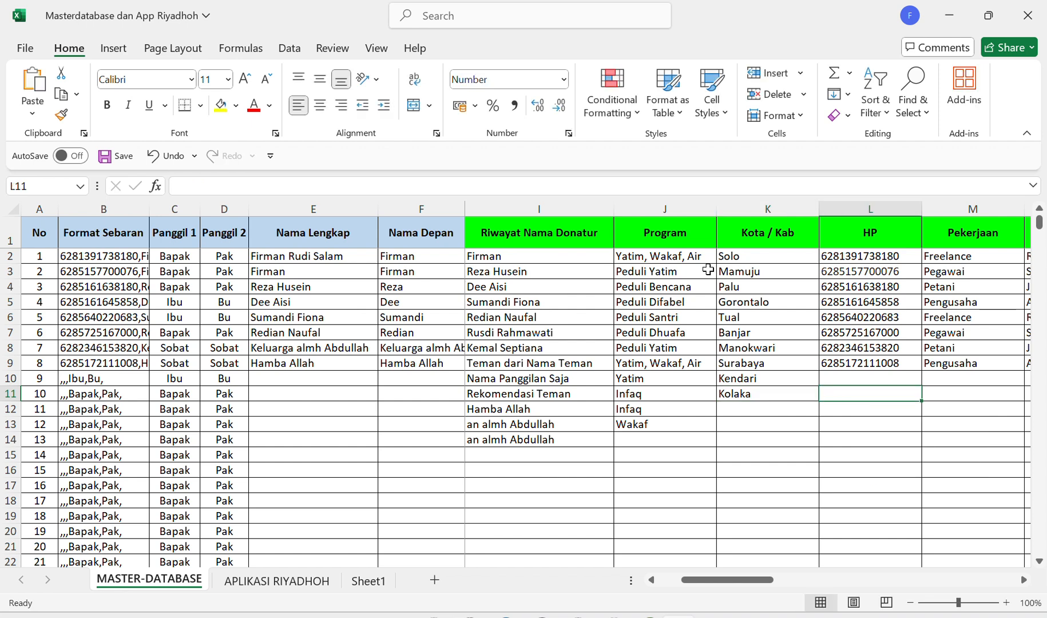
- Examine the HP and Pekerjaan columns and go through the officer entries in the Nama Petugas column
{"action": "key", "text": "Up"}
{"action": "key", "text": "Up"}
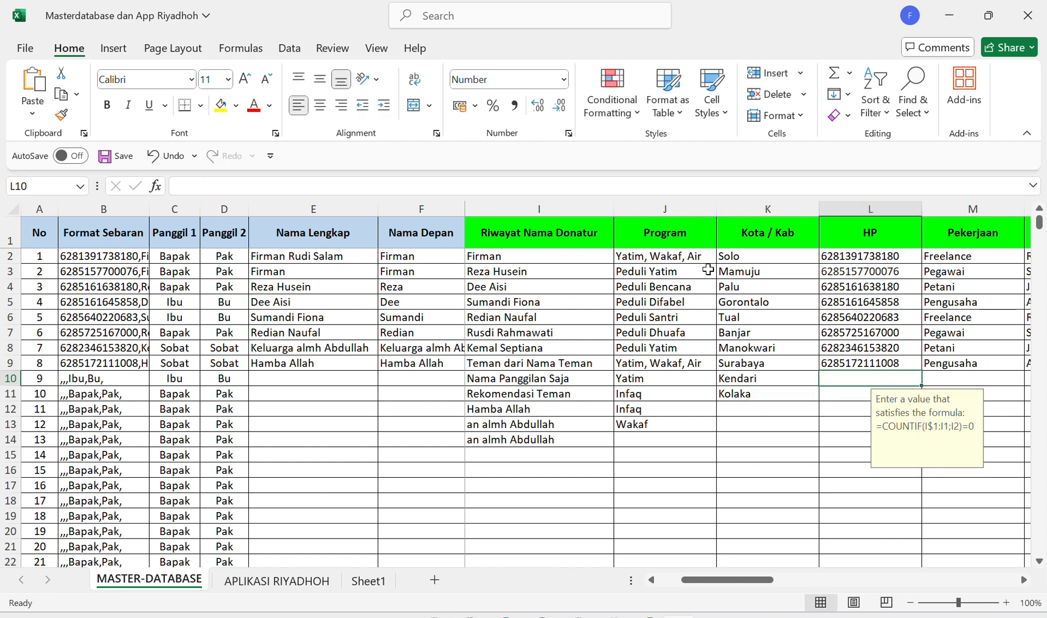
{"action": "key", "text": "Left"}
{"action": "key", "text": "Right"}
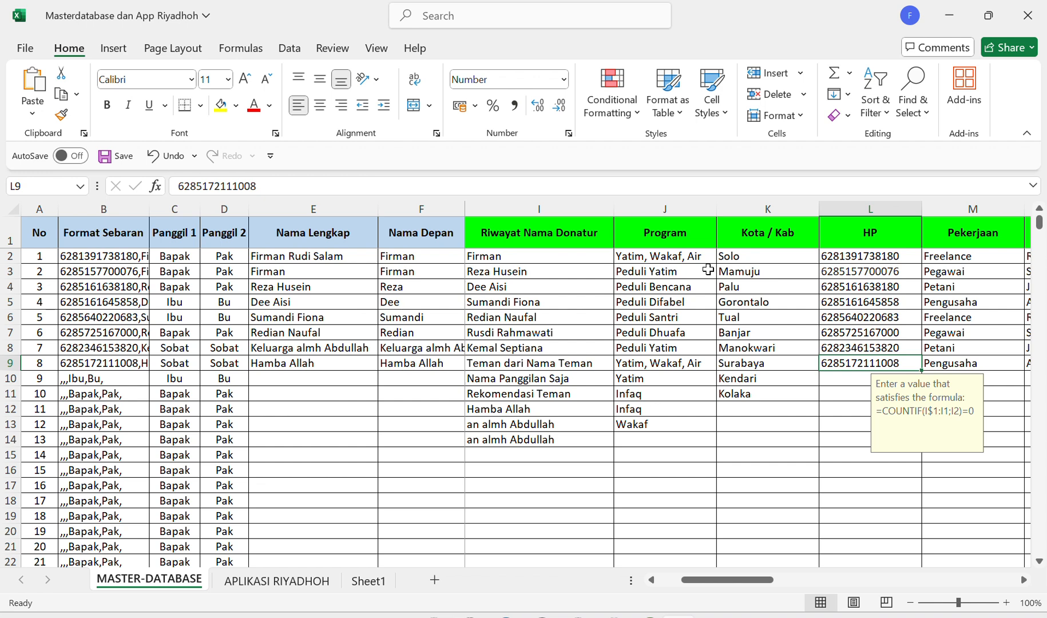
{"action": "key", "text": "Right"}
{"action": "key", "text": "Right"}
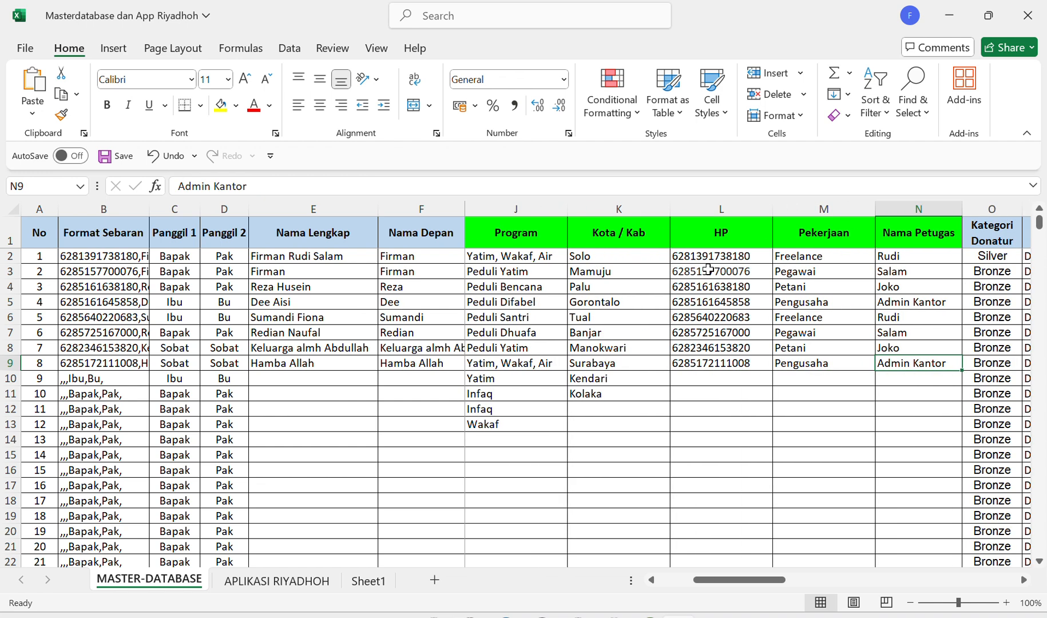
{"action": "key", "text": "Up"}
{"action": "key", "text": "Up"}
{"action": "key", "text": "Up"}
{"action": "key", "text": "Up"}
{"action": "key", "text": "Up"}
{"action": "key", "text": "Up"}
{"action": "key", "text": "Up"}
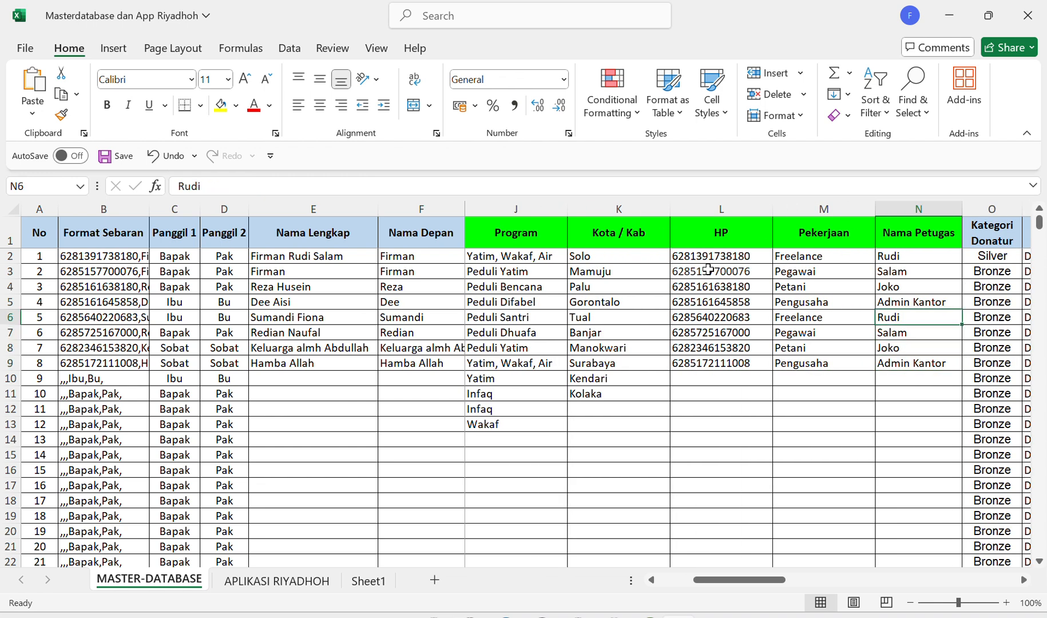
{"action": "key", "text": "Down"}
{"action": "key", "text": "Down"}
{"action": "key", "text": "Down"}
{"action": "key", "text": "Down"}
{"action": "key", "text": "Down"}
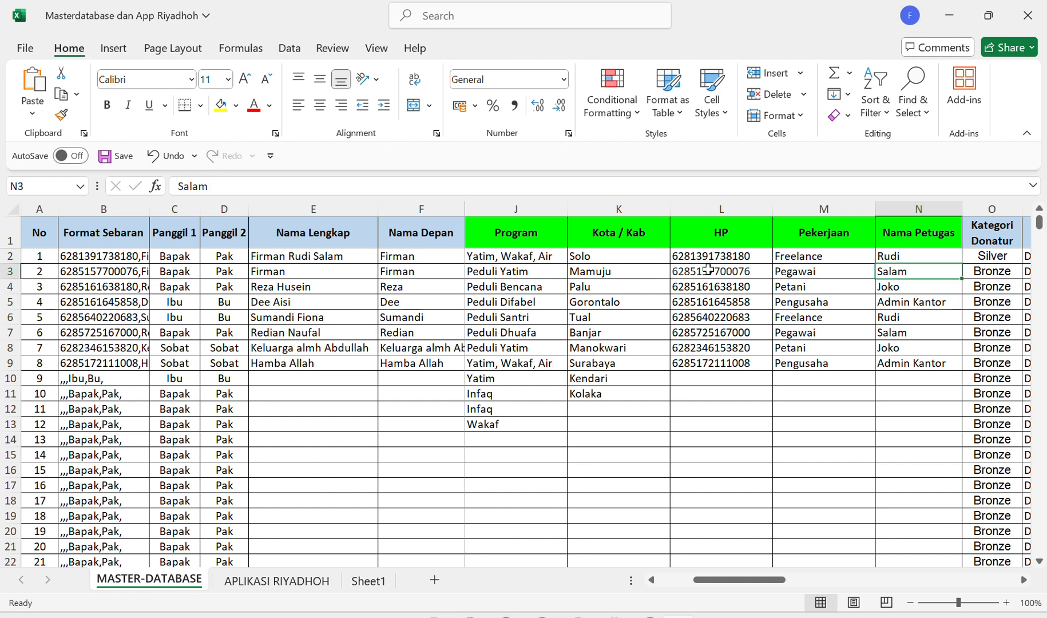
{"action": "key", "text": "Up"}
{"action": "key", "text": "Up"}
{"action": "key", "text": "Up"}
{"action": "key", "text": "Down"}
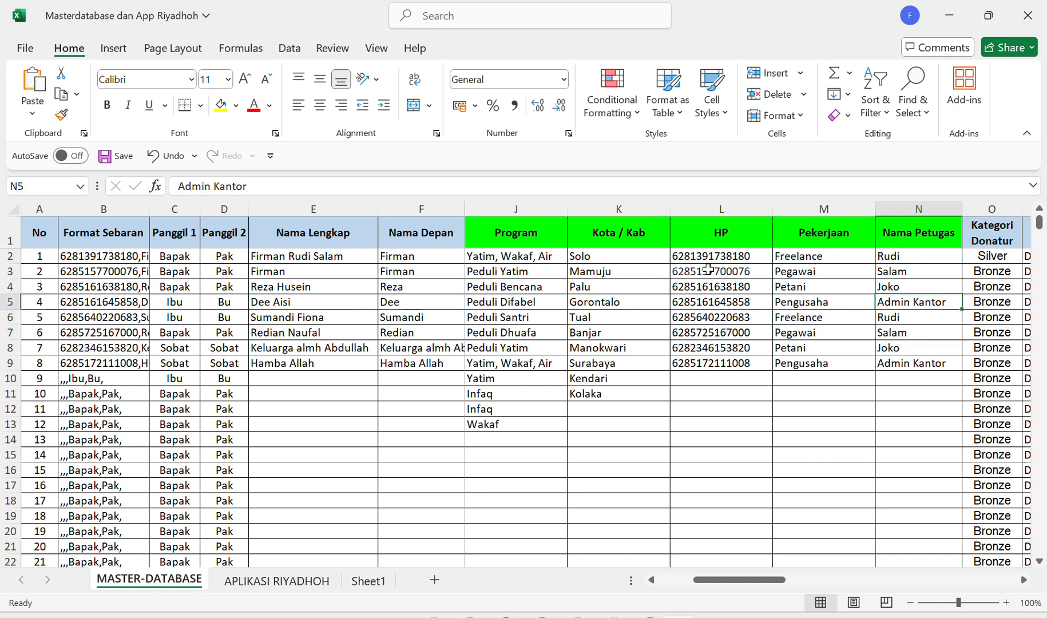
{"action": "key", "text": "Down"}
{"action": "key", "text": "Down"}
{"action": "key", "text": "Down"}
{"action": "key", "text": "Down"}
{"action": "key", "text": "Down"}
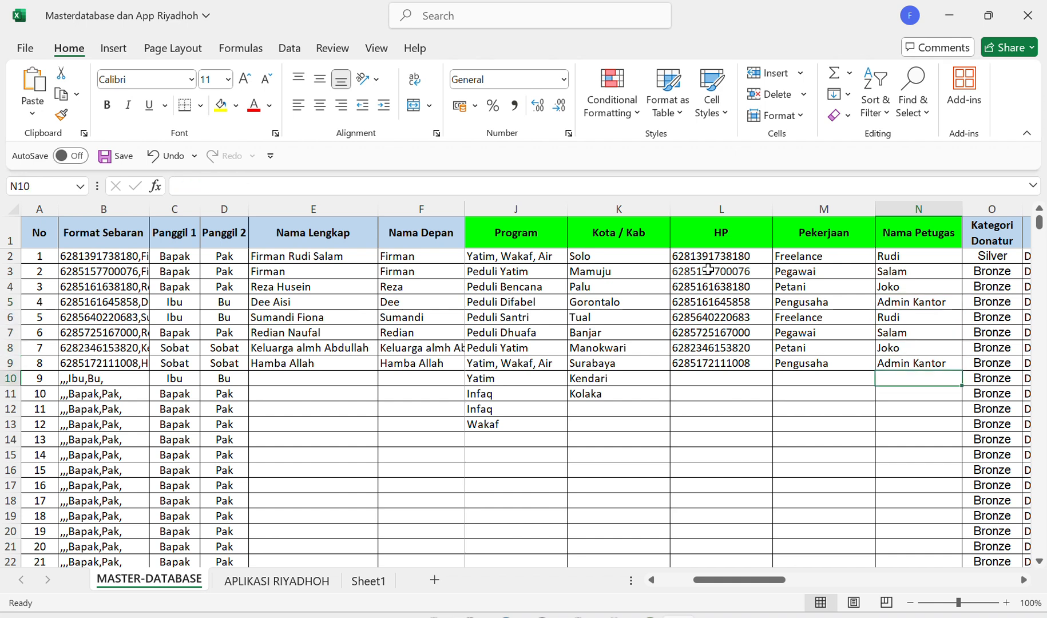
- Enter CS Pusat Lembaga in N10 of the Nama Petugas column
{"action": "key", "text": "Up"}
{"action": "key", "text": "Down"}
{"action": "type", "text": "CS"}
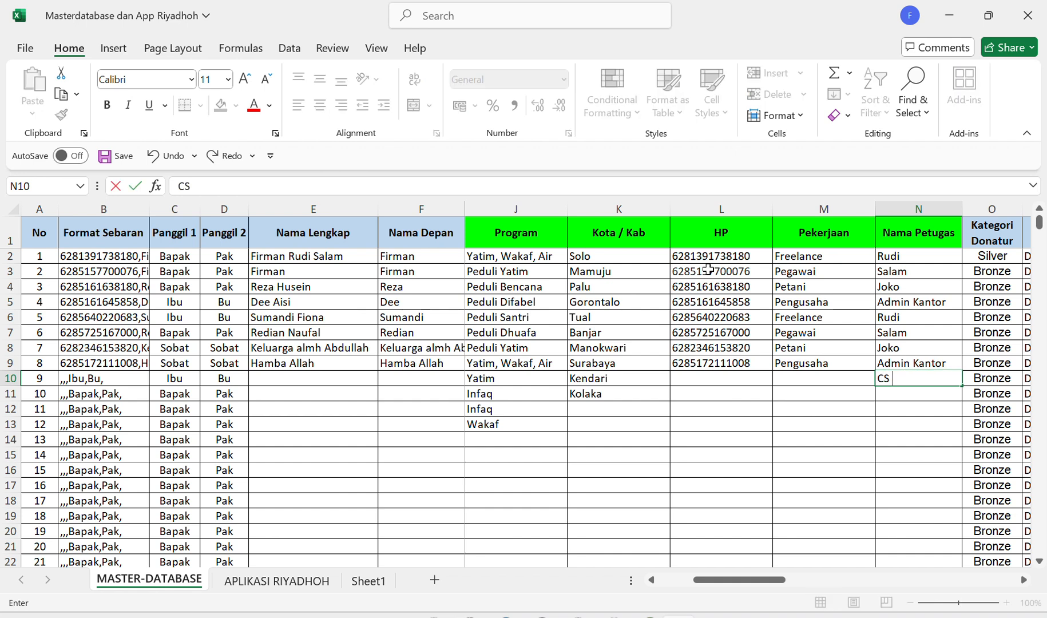
{"action": "type", "text": " Pusat Lembaga"}
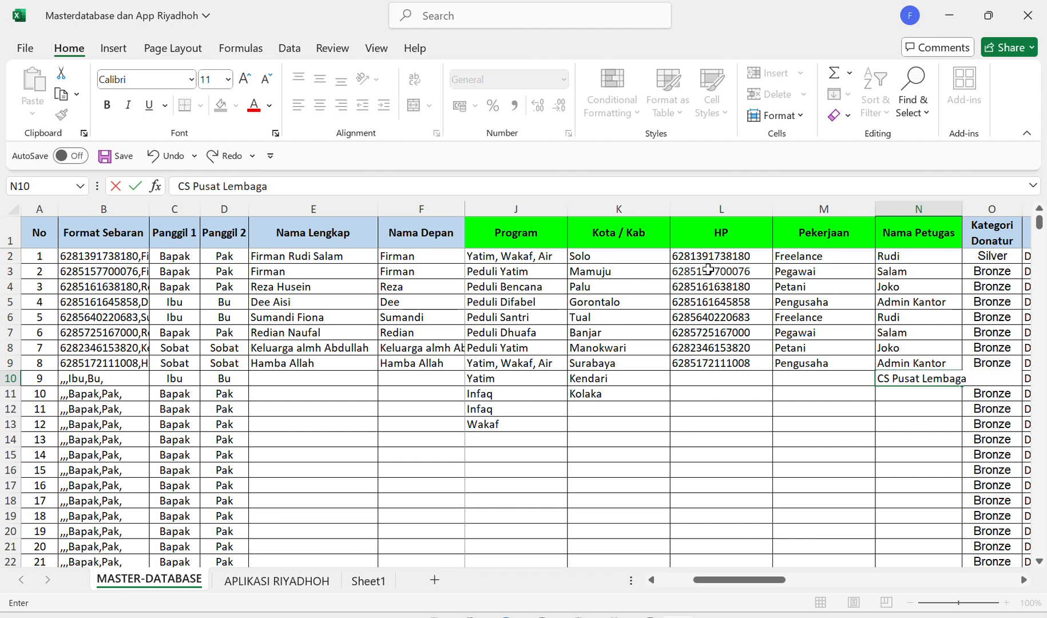
{"action": "key", "text": "Return"}
{"action": "key", "text": "Up"}
- Review the columns from Pekerjaan back to L/P, including the Program and donor history columns
{"action": "key", "text": "Left"}
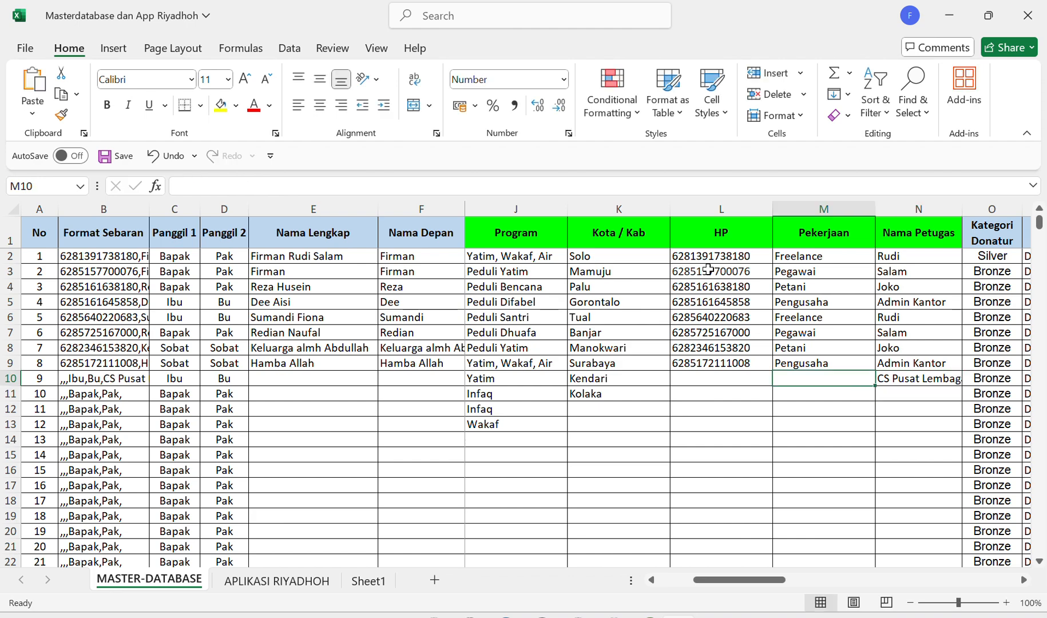
{"action": "key", "text": "Left"}
{"action": "key", "text": "Left"}
{"action": "key", "text": "Left"}
{"action": "key", "text": "Left"}
{"action": "key", "text": "Left"}
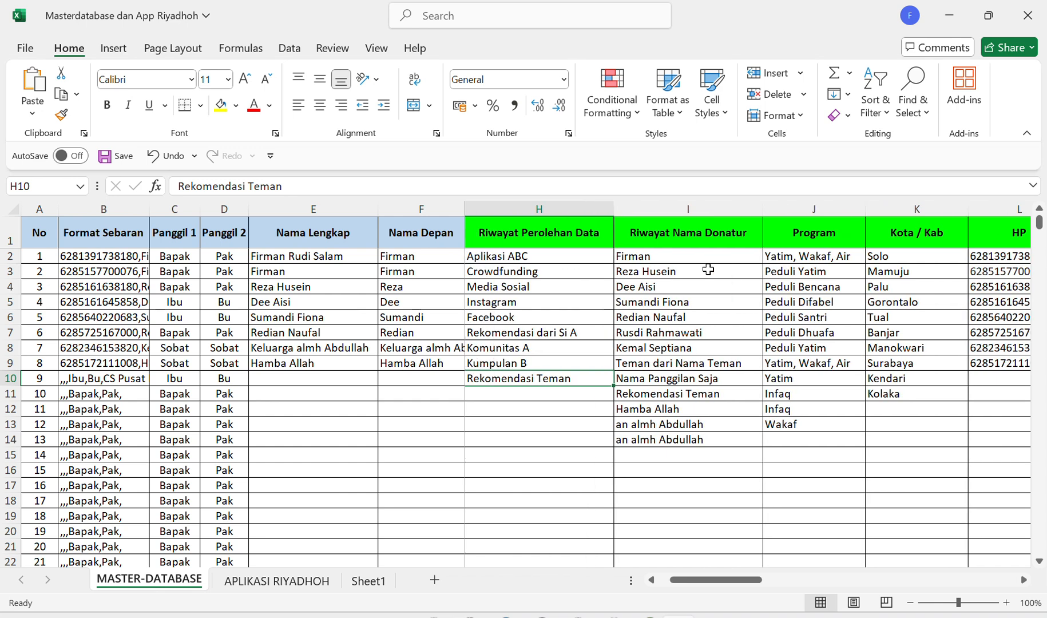
{"action": "key", "text": "Left"}
{"action": "key", "text": "Right"}
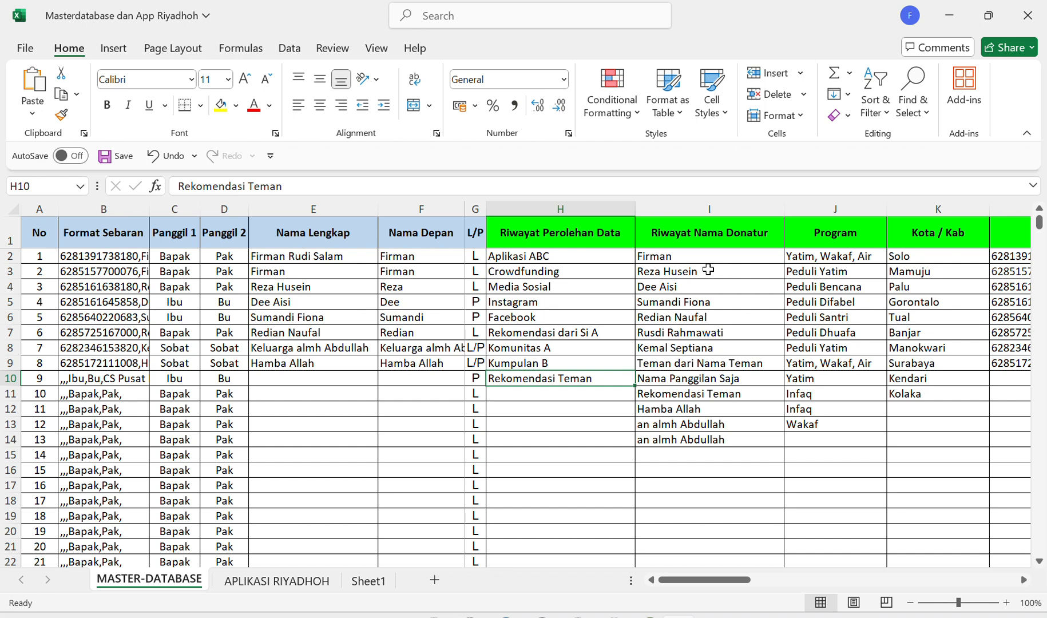
{"action": "key", "text": "Up"}
{"action": "key", "text": "Up"}
{"action": "key", "text": "Right"}
{"action": "key", "text": "Right"}
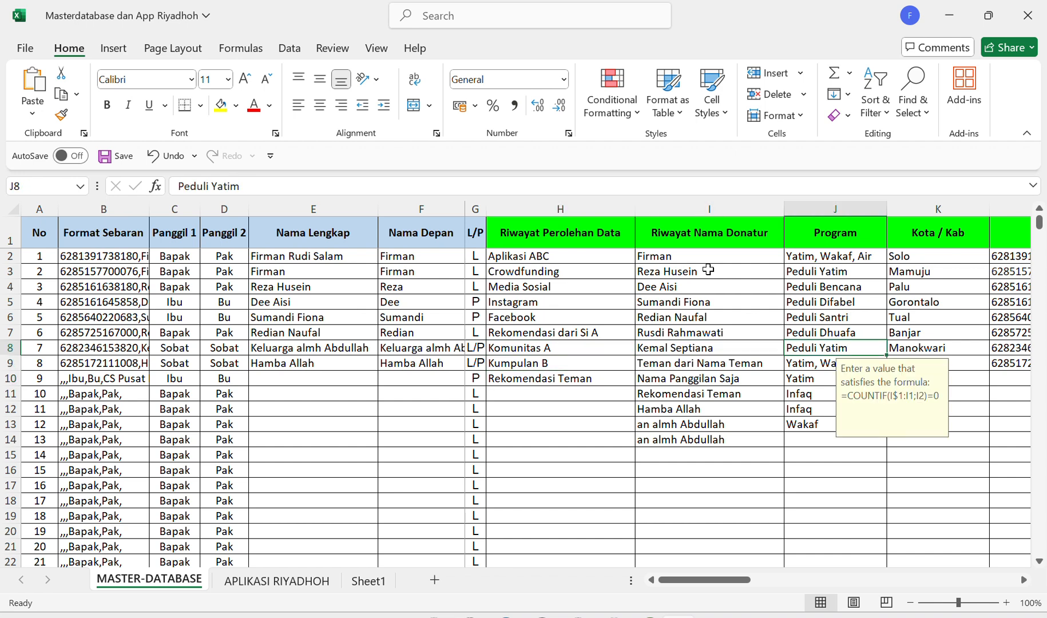
{"action": "key", "text": "Left"}
{"action": "key", "text": "Left"}
{"action": "key", "text": "Left"}
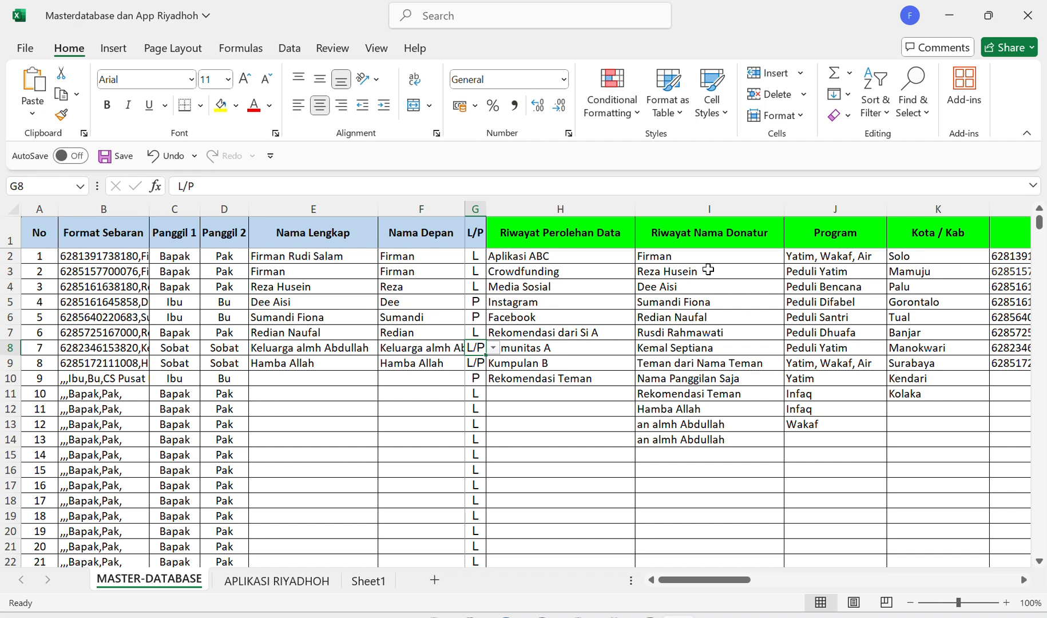
- Examine the Riwayat Perolehan Data entries from the first row down through the social media sources
{"action": "key", "text": "Right"}
{"action": "key", "text": "Up"}
{"action": "key", "text": "Up"}
{"action": "key", "text": "Up"}
{"action": "key", "text": "Up"}
{"action": "key", "text": "Up"}
{"action": "key", "text": "Up"}
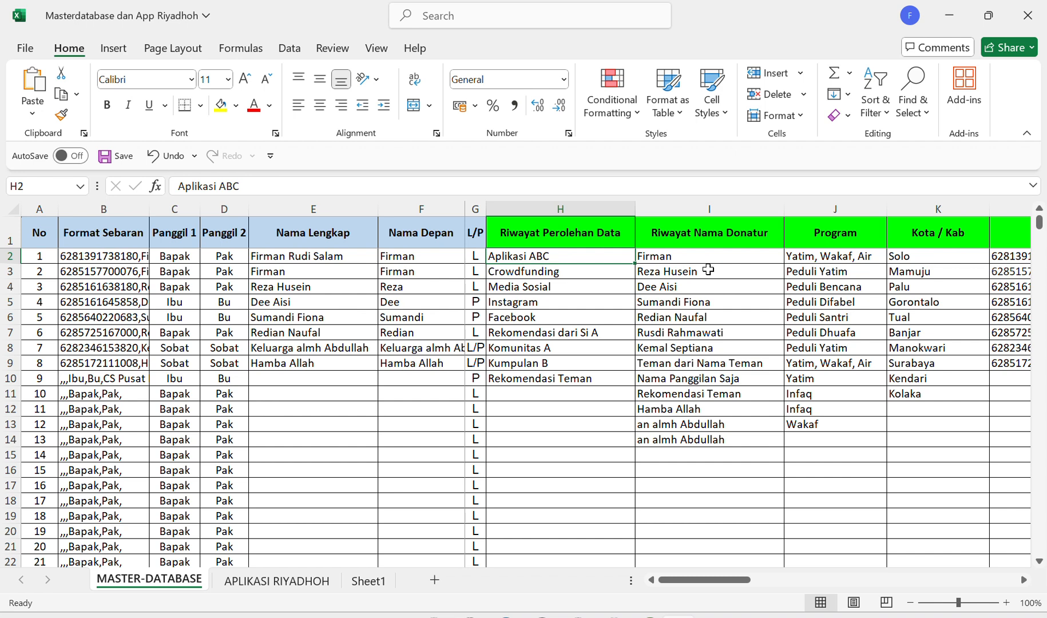
{"action": "key", "text": "Down"}
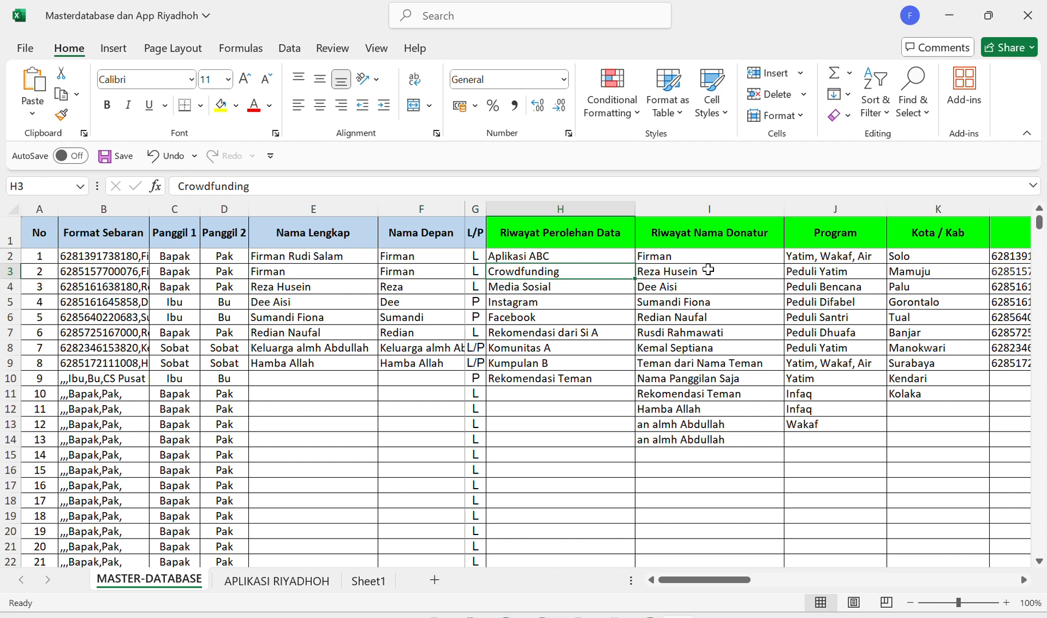
{"action": "key", "text": "Down"}
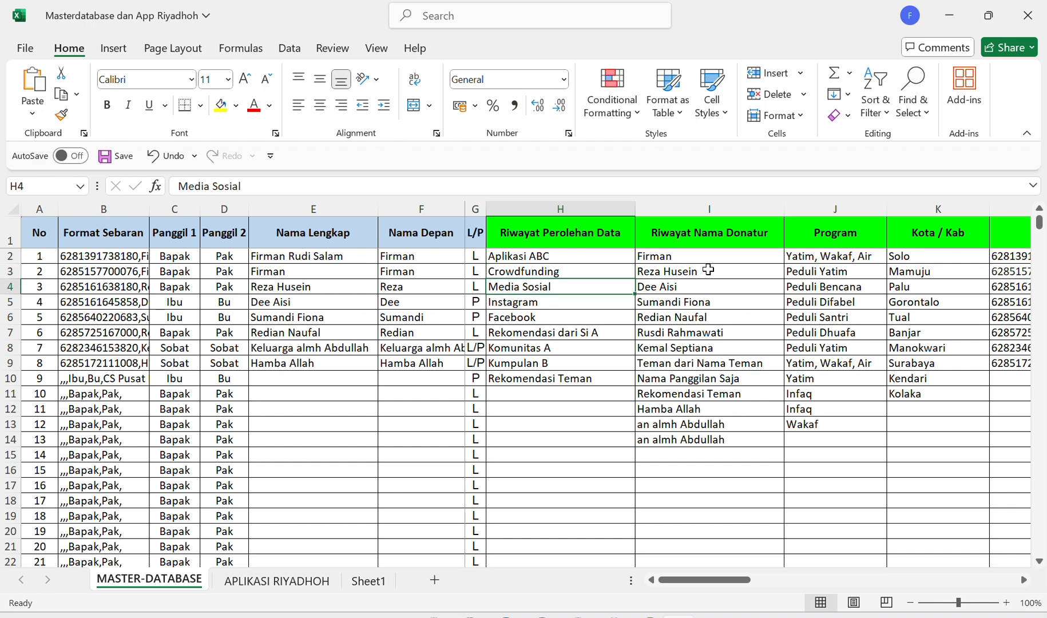
{"action": "key", "text": "Up"}
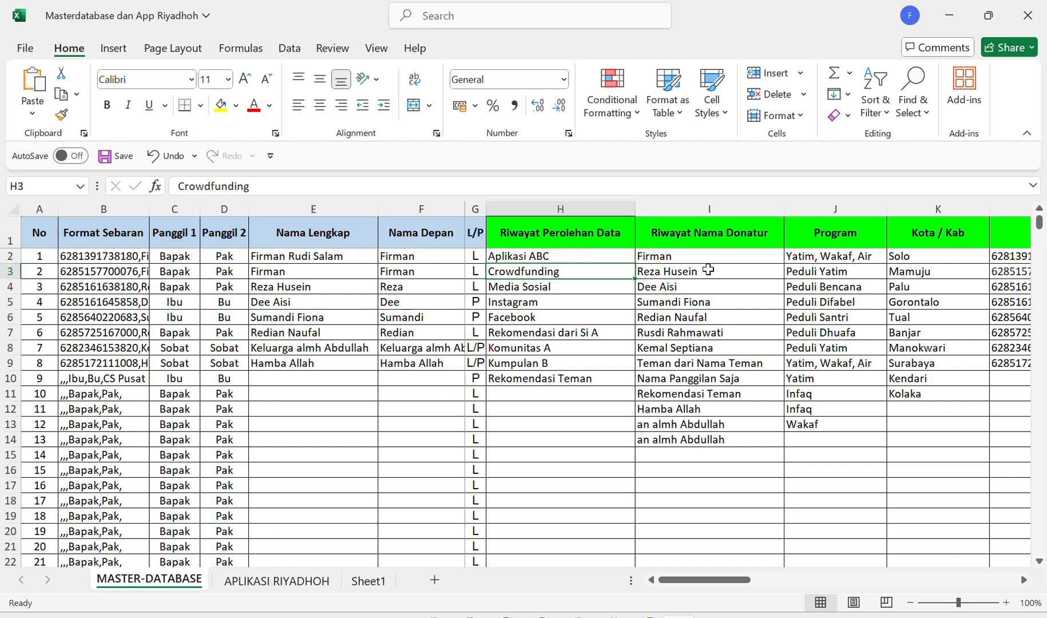
{"action": "key", "text": "Down"}
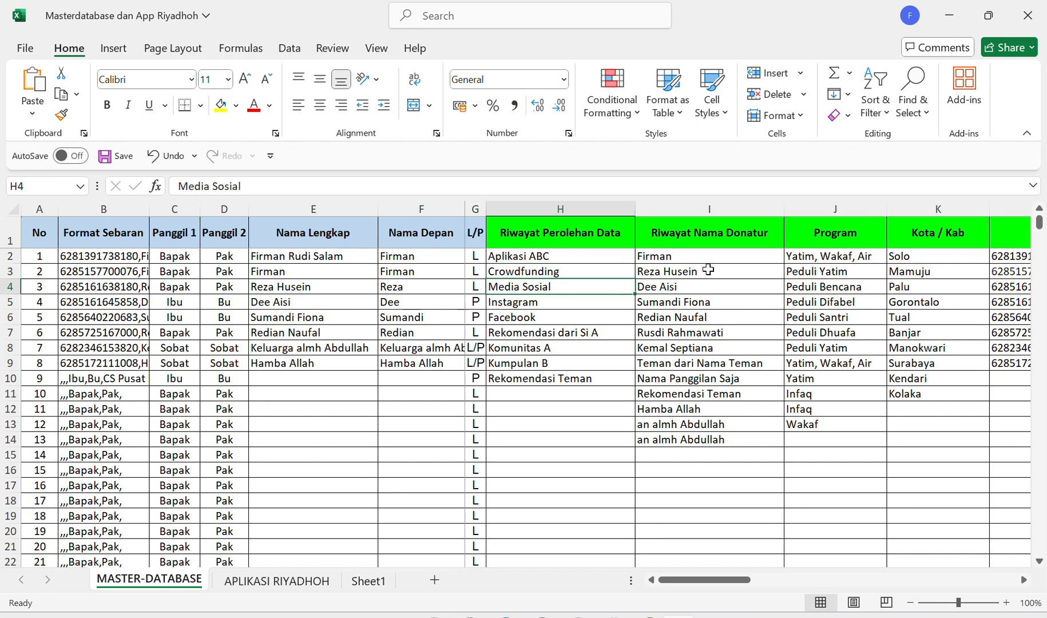
{"action": "key", "text": "Down"}
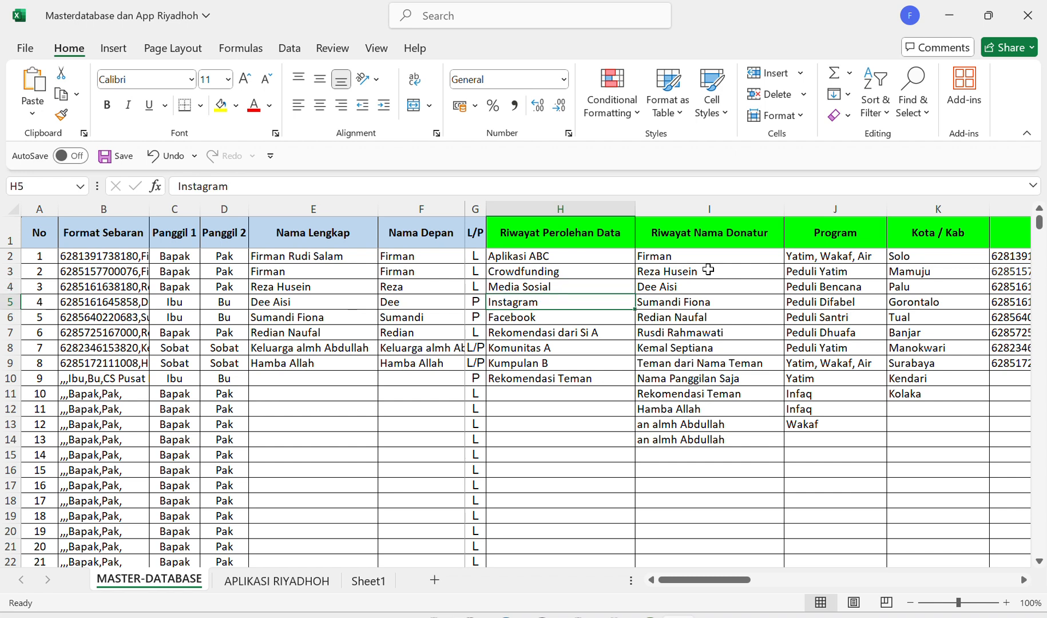
{"action": "key", "text": "Down"}
{"action": "key", "text": "Up"}
{"action": "key", "text": "Down"}
{"action": "key", "text": "Down"}
{"action": "key", "text": "Down"}
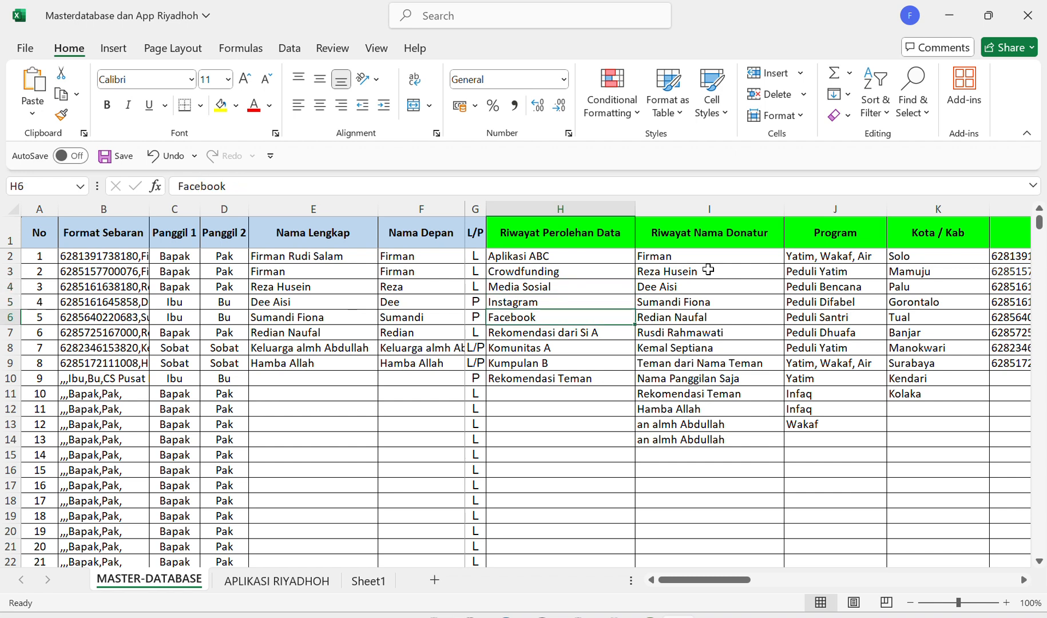
- Compare the Instagram, Facebook and Rekomendasi dari Si A entries in the Riwayat Perolehan Data column
{"action": "key", "text": "Up"}
{"action": "key", "text": "Up"}
{"action": "key", "text": "Down"}
{"action": "key", "text": "Up"}
{"action": "key", "text": "Down"}
{"action": "key", "text": "Down"}
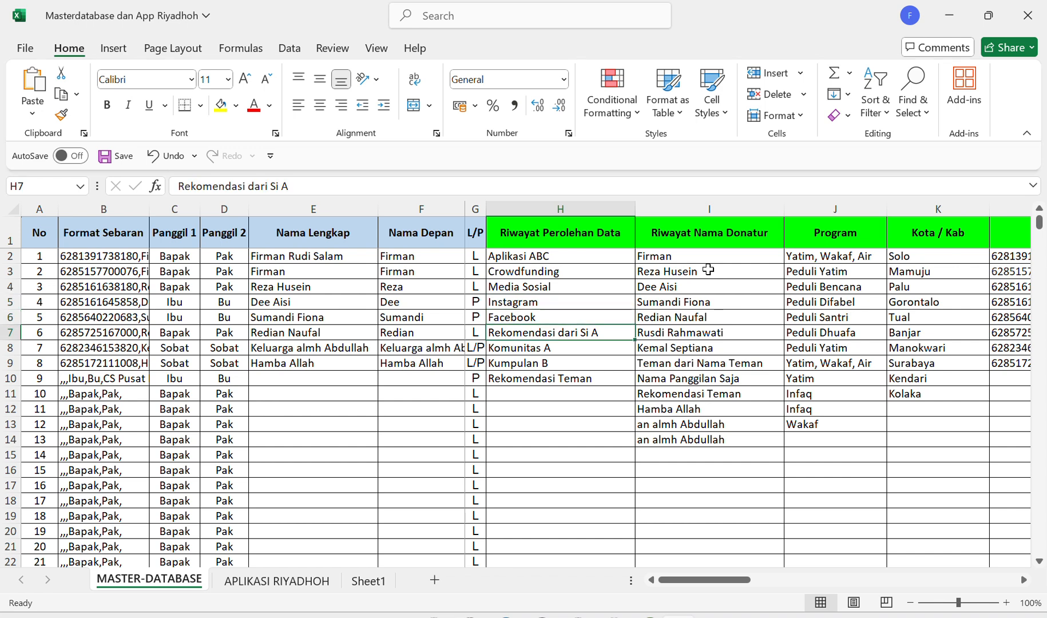
{"action": "key", "text": "Up"}
{"action": "key", "text": "Up"}
{"action": "key", "text": "Down"}
{"action": "key", "text": "Down"}
{"action": "key", "text": "Up"}
{"action": "key", "text": "Up"}
{"action": "key", "text": "Down"}
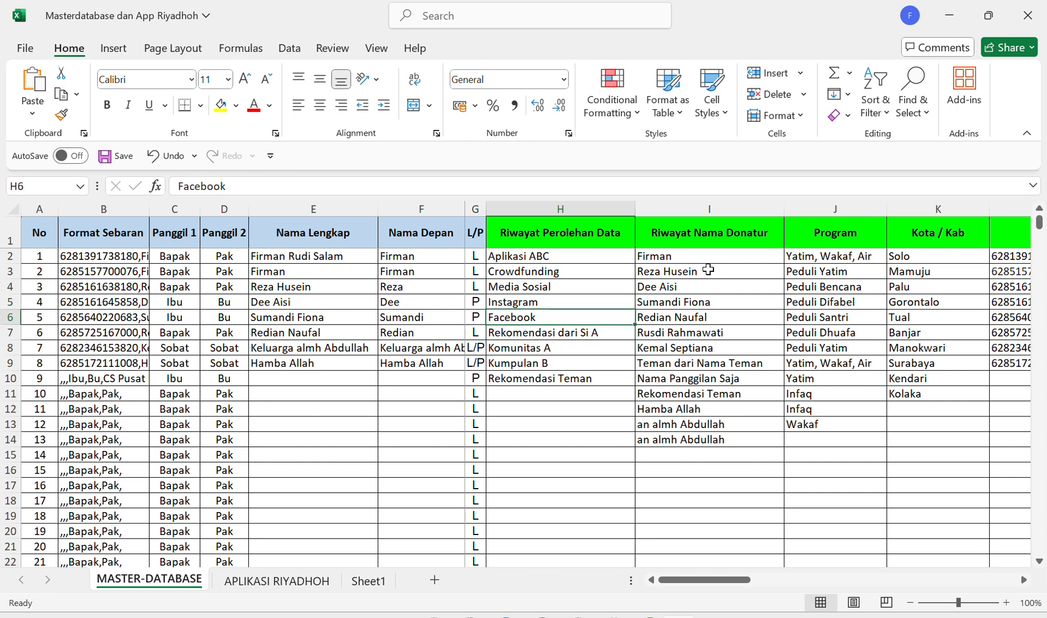
{"action": "key", "text": "Up"}
{"action": "key", "text": "Down"}
{"action": "key", "text": "Up"}
{"action": "key", "text": "Down"}
{"action": "key", "text": "Down"}
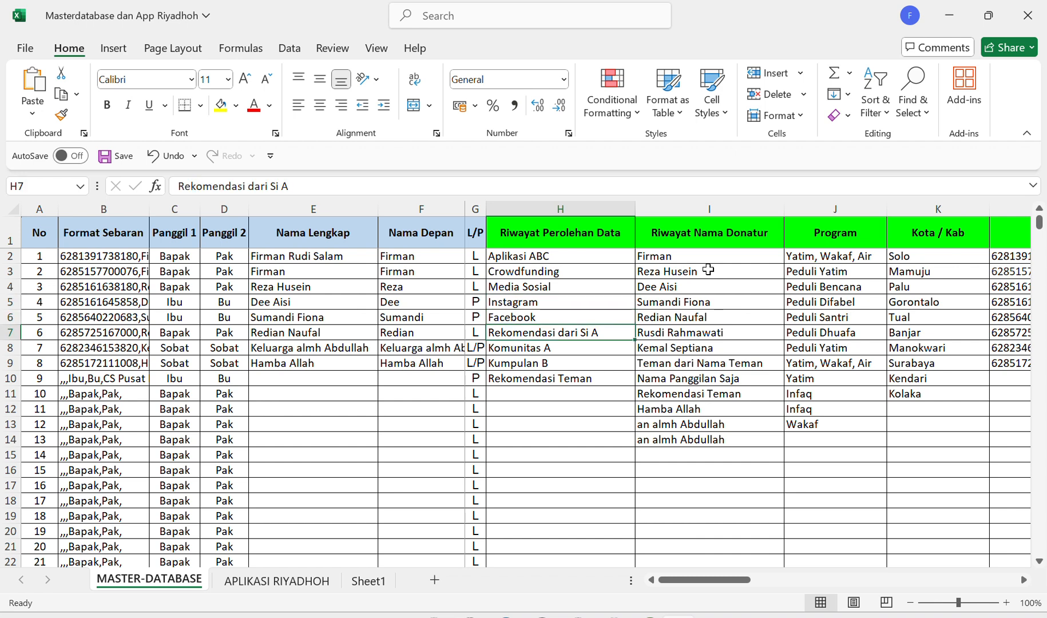
{"action": "key", "text": "Up"}
{"action": "key", "text": "Up"}
{"action": "key", "text": "Down"}
{"action": "key", "text": "Down"}
{"action": "key", "text": "Up"}
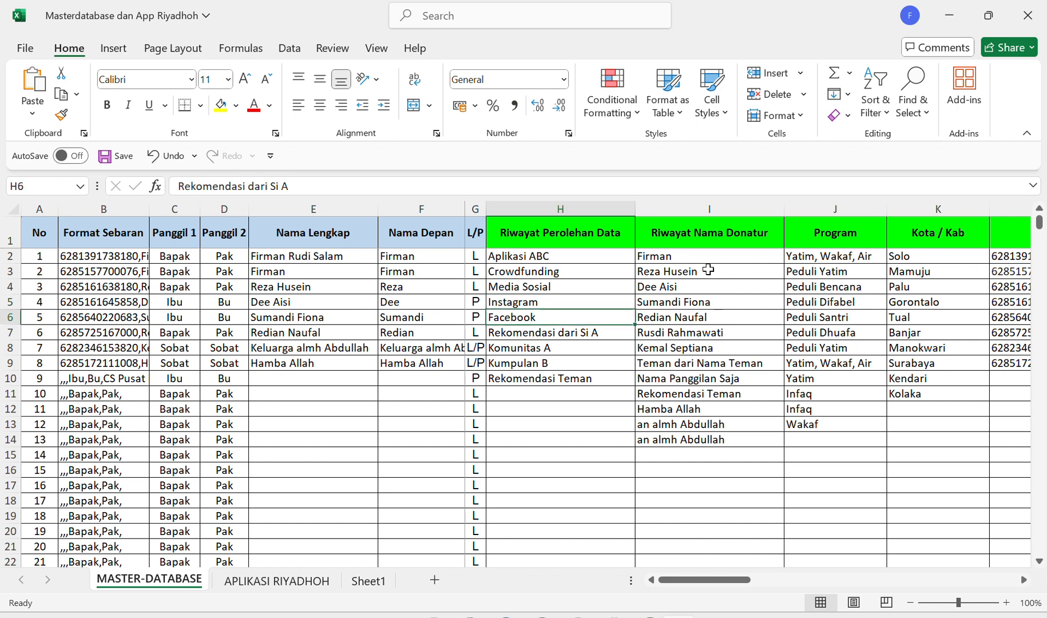
{"action": "key", "text": "Down"}
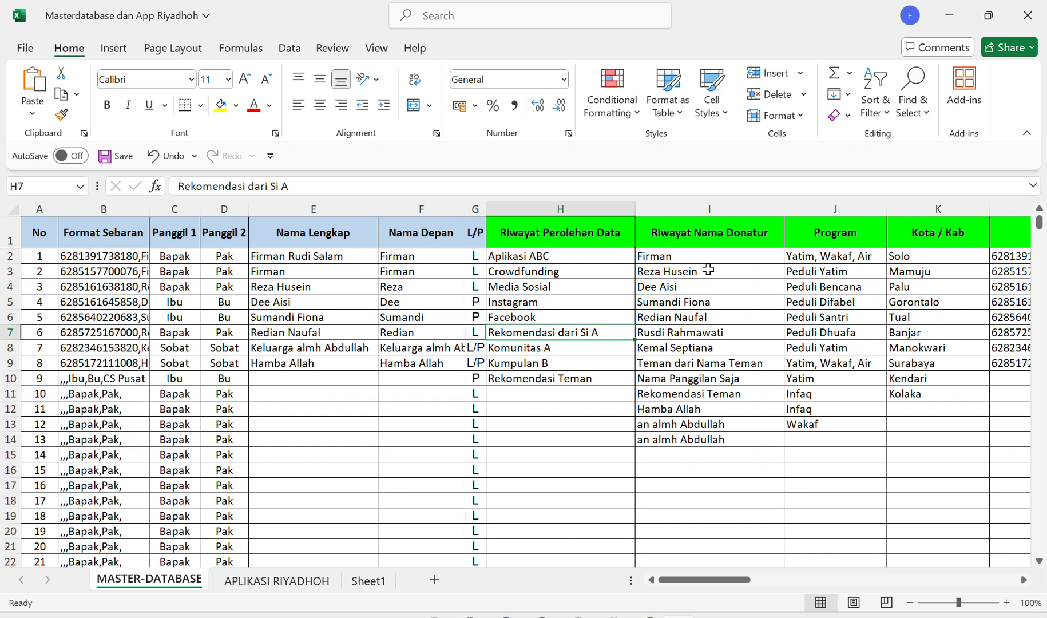
- Examine the community, group and friend recommendation entries in H8 to H10 of the Riwayat Perolehan Data column
{"action": "key", "text": "Down"}
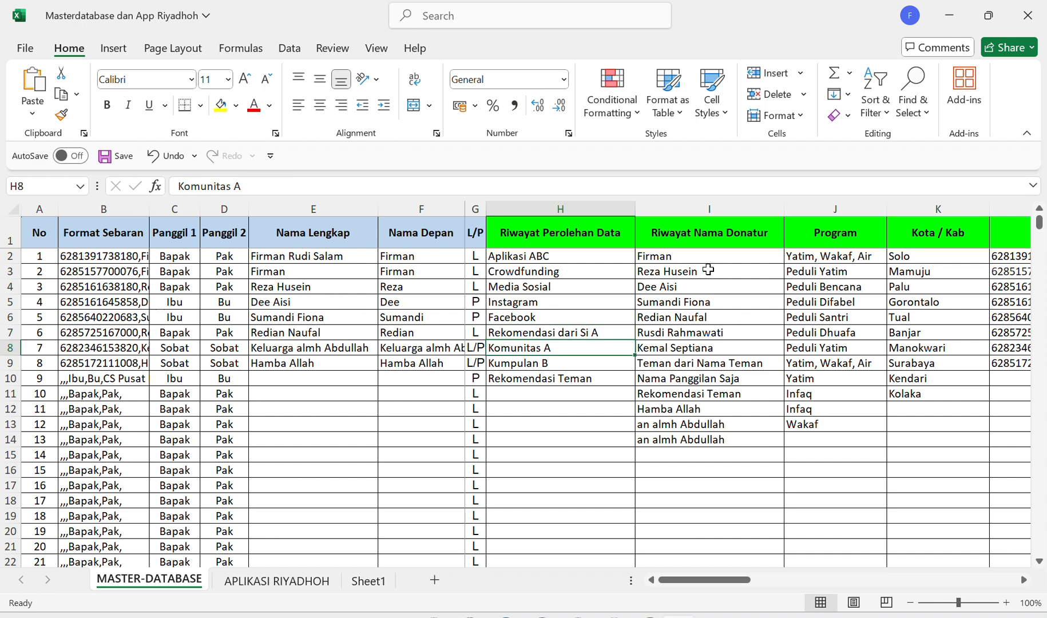
{"action": "key", "text": "Up"}
{"action": "key", "text": "Down"}
{"action": "key", "text": "Down"}
{"action": "key", "text": "Up"}
{"action": "key", "text": "Down"}
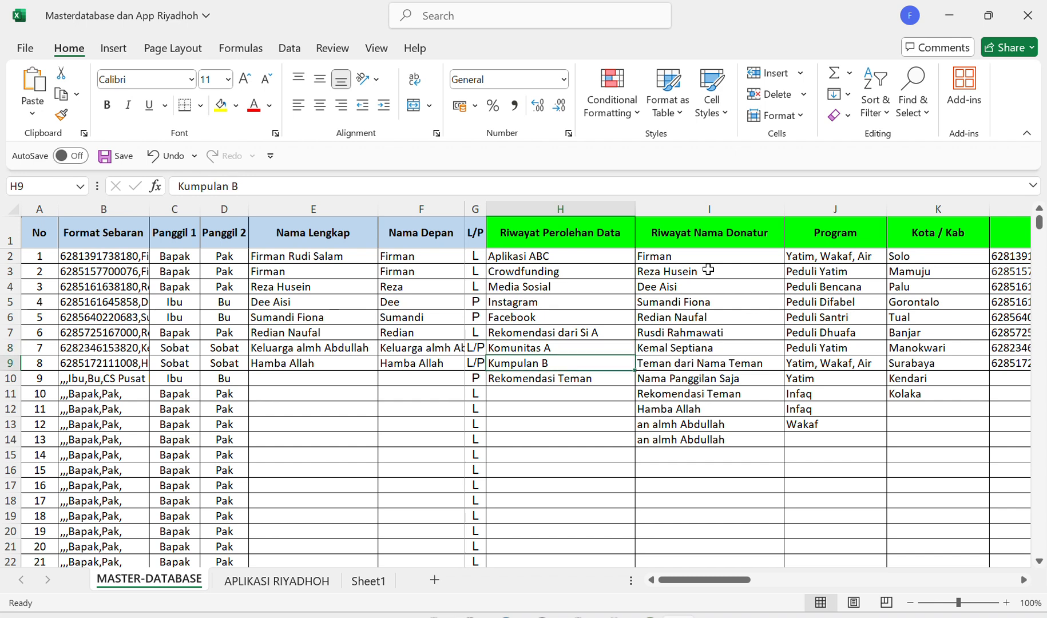
{"action": "key", "text": "Down"}
{"action": "key", "text": "Up"}
{"action": "key", "text": "Down"}
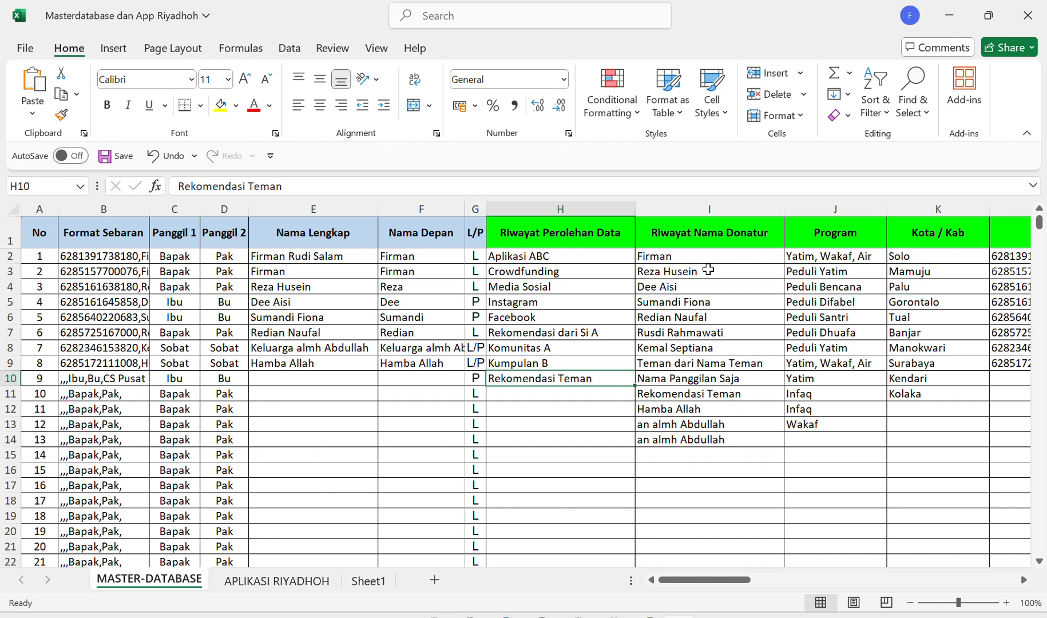
- Enter Halaqoh in H11 and Binaan ABC in H12 of the Riwayat Perolehan Data column
{"action": "key", "text": "Down"}
{"action": "key", "text": "Down"}
{"action": "key", "text": "Up"}
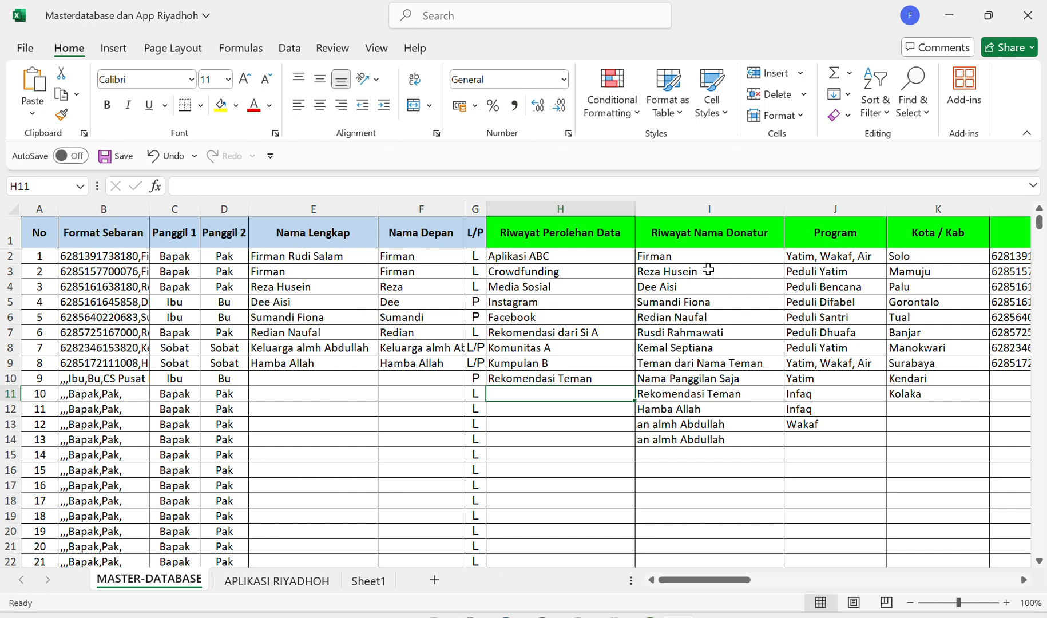
{"action": "type", "text": "Halaqoh"}
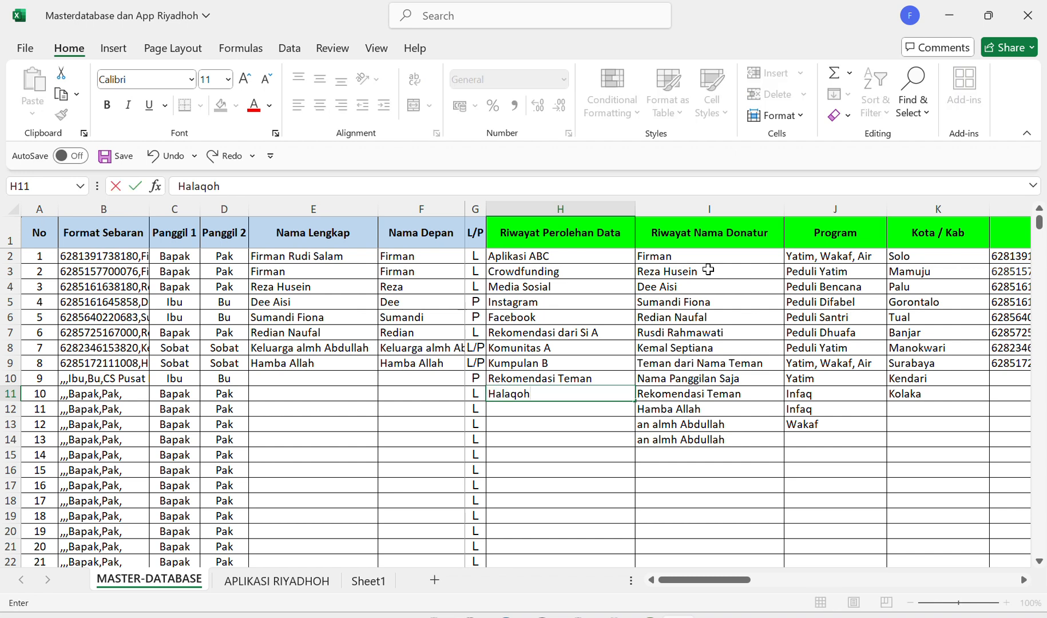
{"action": "key", "text": "Return"}
{"action": "type", "text": "Binaan"}
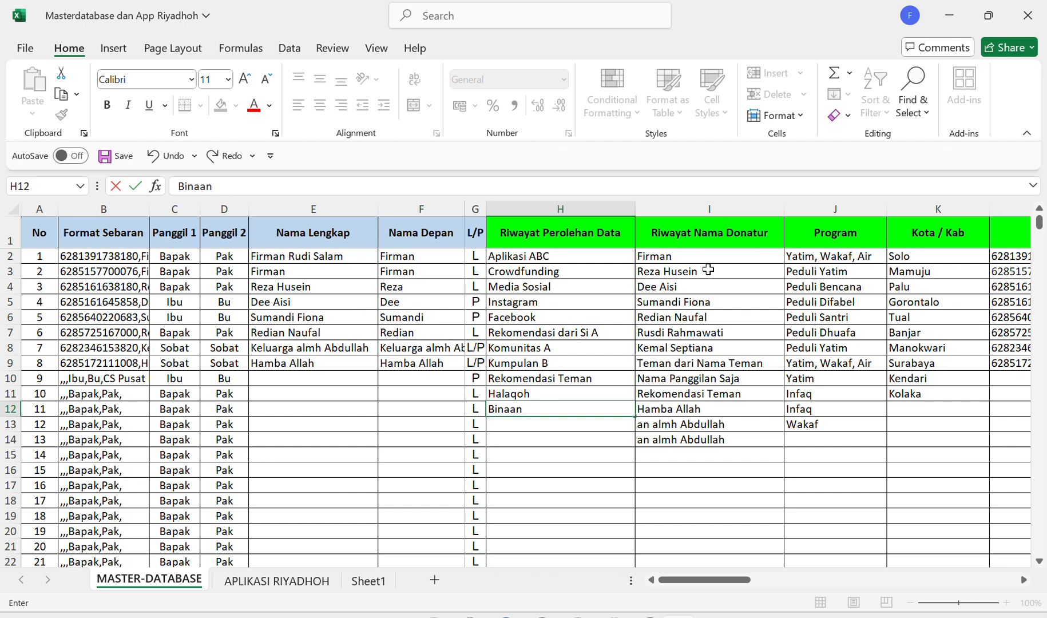
{"action": "type", "text": "ABC"}
{"action": "key", "text": "Up"}
{"action": "key", "text": "Up"}
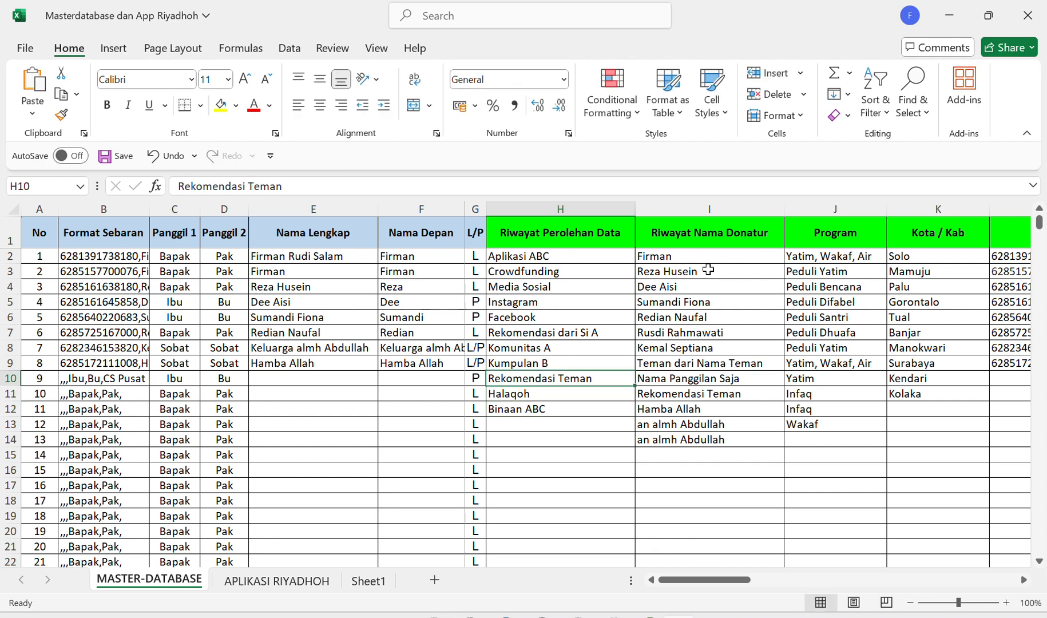
- Compare the Riwayat Perolehan Data column with the Riwayat Nama Donatur column and go up through the donor history entries
{"action": "key", "text": "Right"}
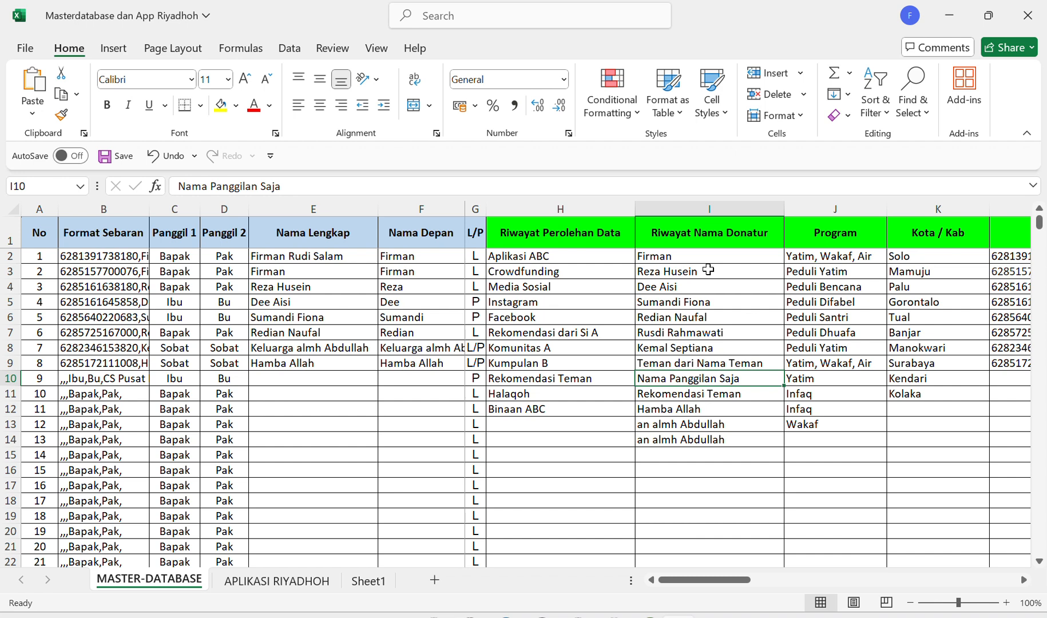
{"action": "key", "text": "Left"}
{"action": "key", "text": "Right"}
{"action": "key", "text": "Left"}
{"action": "key", "text": "Right"}
{"action": "key", "text": "Left"}
{"action": "key", "text": "Right"}
{"action": "key", "text": "Up"}
{"action": "key", "text": "Up"}
{"action": "key", "text": "Up"}
{"action": "key", "text": "Up"}
{"action": "key", "text": "Down"}
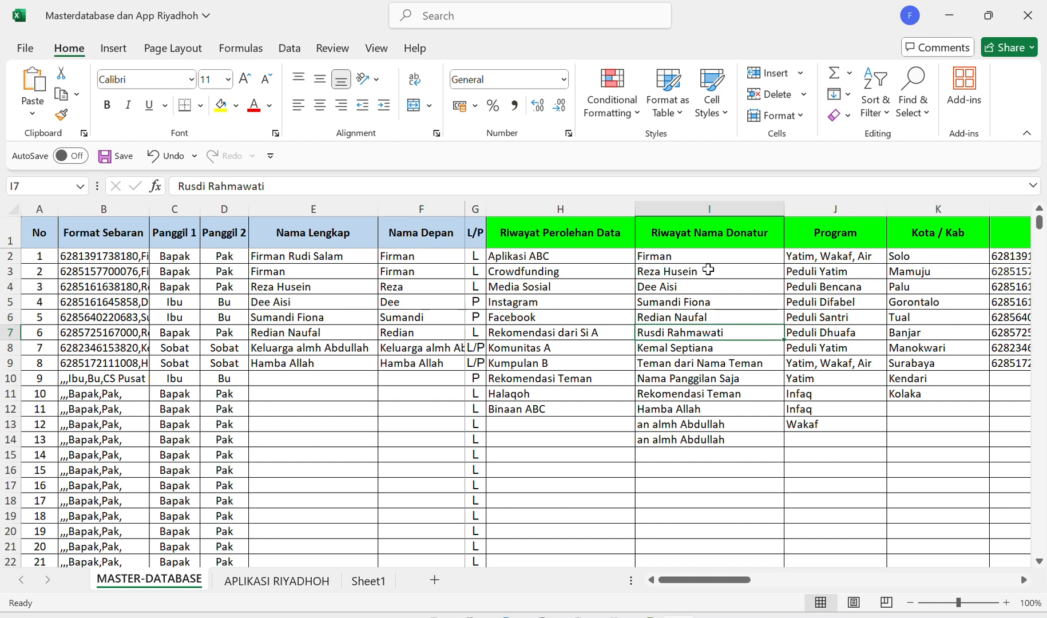
{"action": "key", "text": "Left"}
{"action": "key", "text": "Right"}
{"action": "key", "text": "Left"}
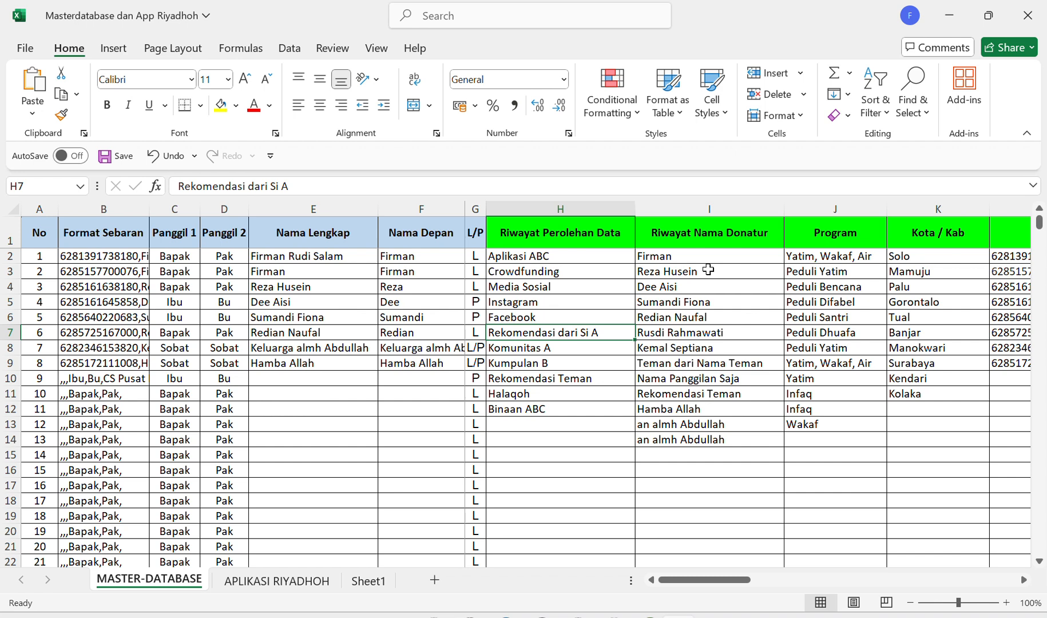
{"action": "key", "text": "Right"}
{"action": "key", "text": "Up"}
{"action": "key", "text": "Up"}
{"action": "key", "text": "Up"}
{"action": "key", "text": "Up"}
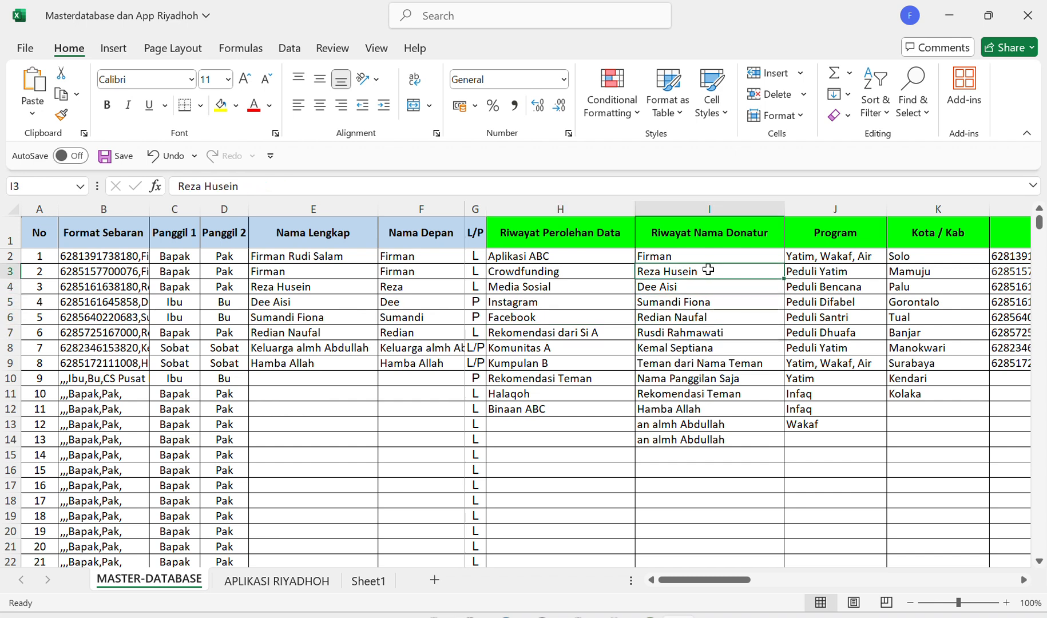
- Go through the entries in the Nama Lengkap column from row 2 to row 8
{"action": "key", "text": "Left"}
{"action": "key", "text": "Left"}
{"action": "key", "text": "Left"}
{"action": "key", "text": "Left"}
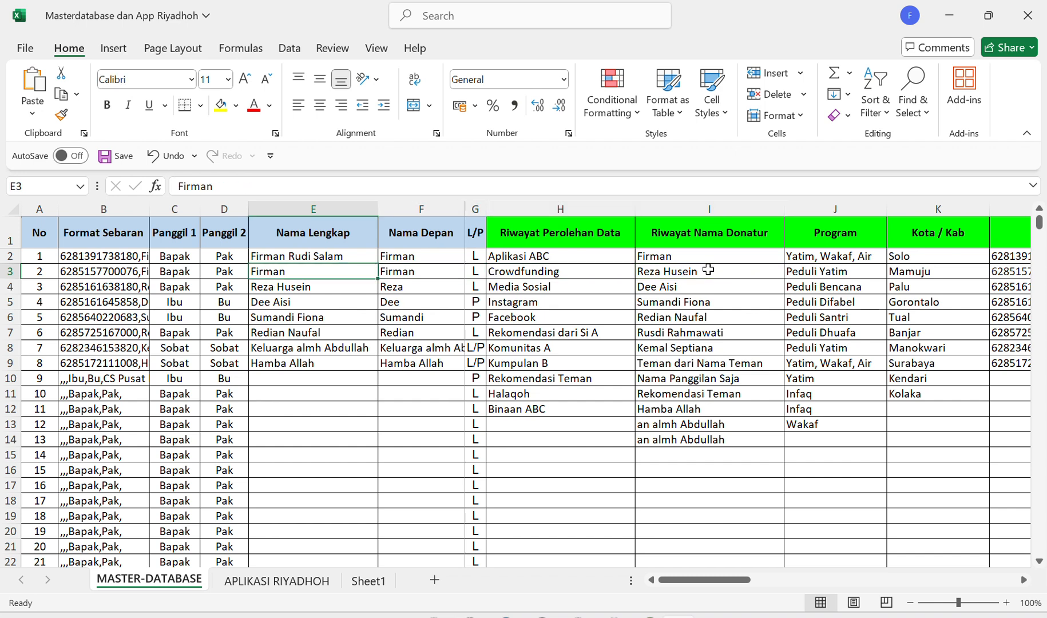
{"action": "key", "text": "Down"}
{"action": "key", "text": "Down"}
{"action": "key", "text": "Up"}
{"action": "key", "text": "Up"}
{"action": "key", "text": "Up"}
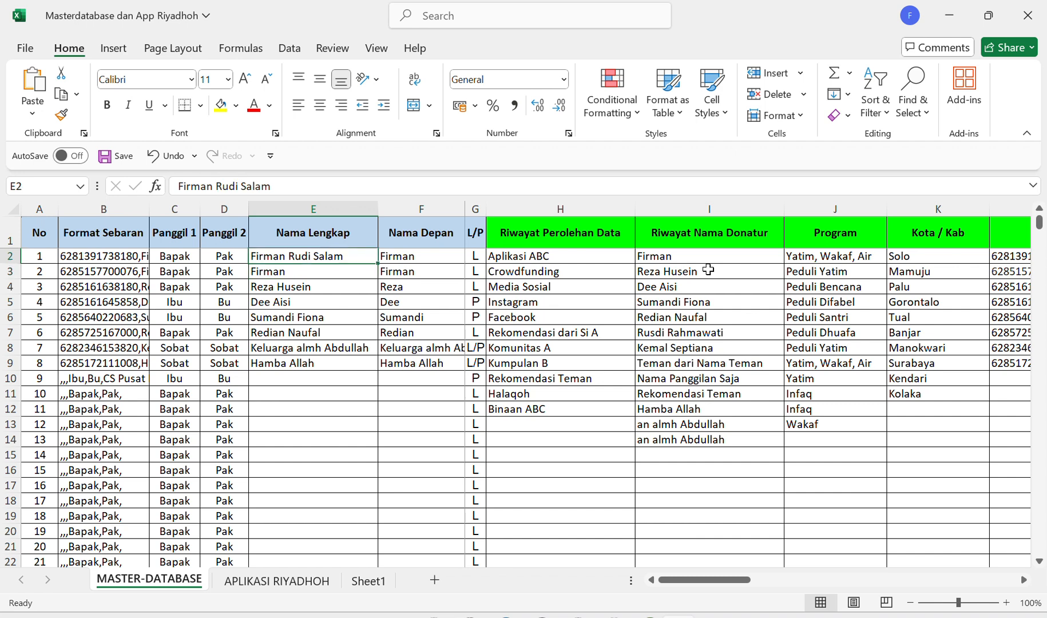
{"action": "key", "text": "Down"}
{"action": "key", "text": "Down"}
{"action": "key", "text": "Down"}
{"action": "key", "text": "Down"}
{"action": "key", "text": "Down"}
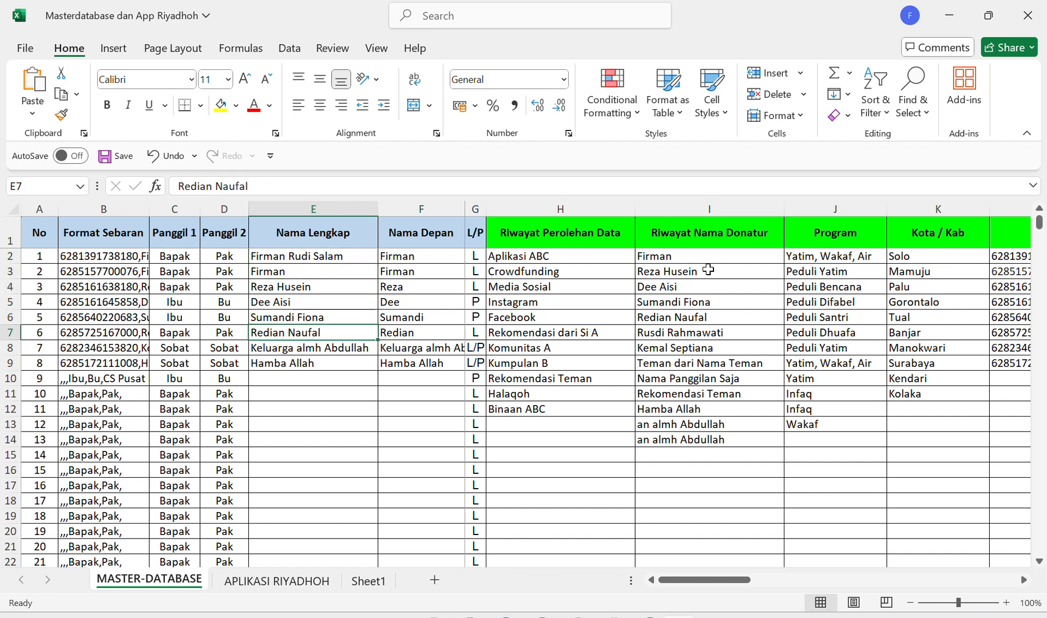
{"action": "key", "text": "Up"}
{"action": "key", "text": "Up"}
{"action": "key", "text": "Up"}
{"action": "key", "text": "Down"}
{"action": "key", "text": "Down"}
{"action": "key", "text": "Down"}
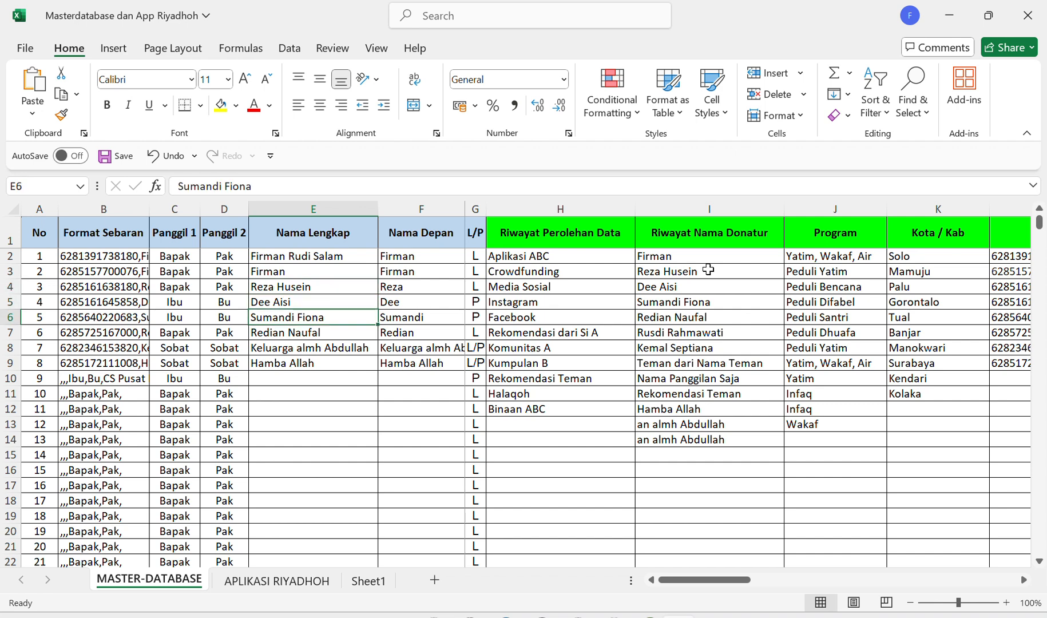
{"action": "key", "text": "Up"}
{"action": "key", "text": "Down"}
{"action": "key", "text": "Down"}
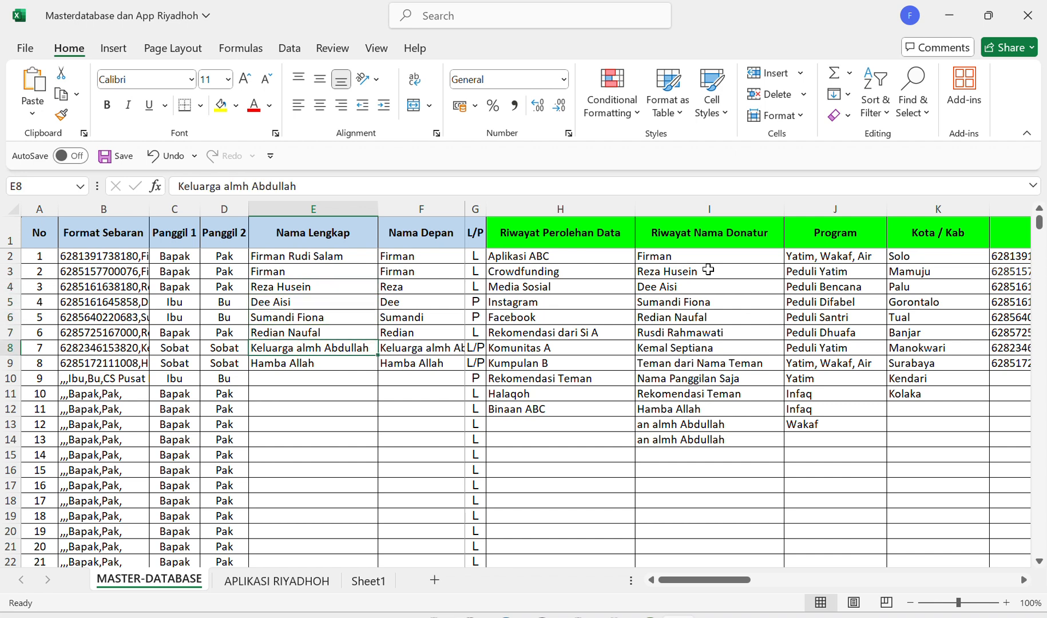
- Review the donor name entries in rows 3 to 9 of the Nama Lengkap column
{"action": "key", "text": "Down"}
{"action": "key", "text": "Up"}
{"action": "key", "text": "Up"}
{"action": "key", "text": "Up"}
{"action": "key", "text": "Up"}
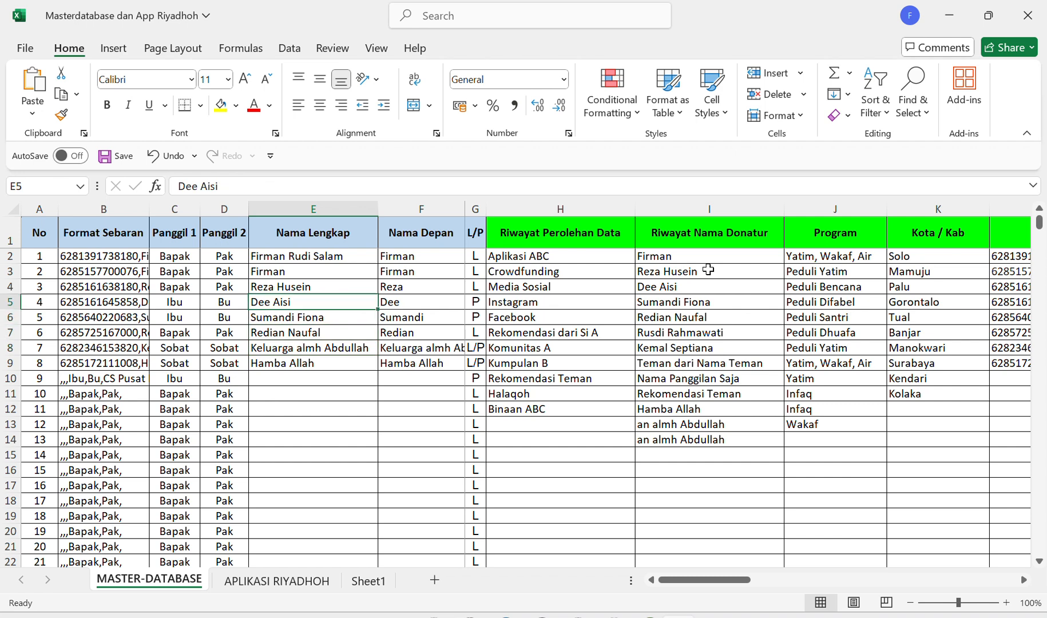
{"action": "key", "text": "Down"}
{"action": "key", "text": "Down"}
{"action": "key", "text": "Up"}
{"action": "key", "text": "Up"}
{"action": "key", "text": "Down"}
{"action": "key", "text": "Down"}
{"action": "key", "text": "Up"}
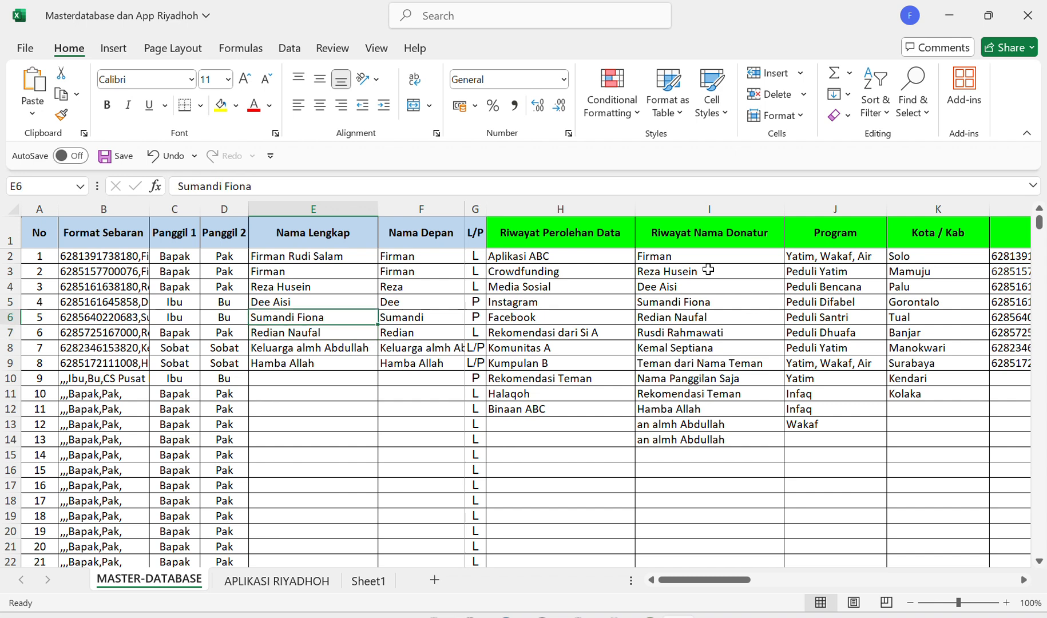
{"action": "key", "text": "Up"}
{"action": "key", "text": "Up"}
{"action": "key", "text": "Up"}
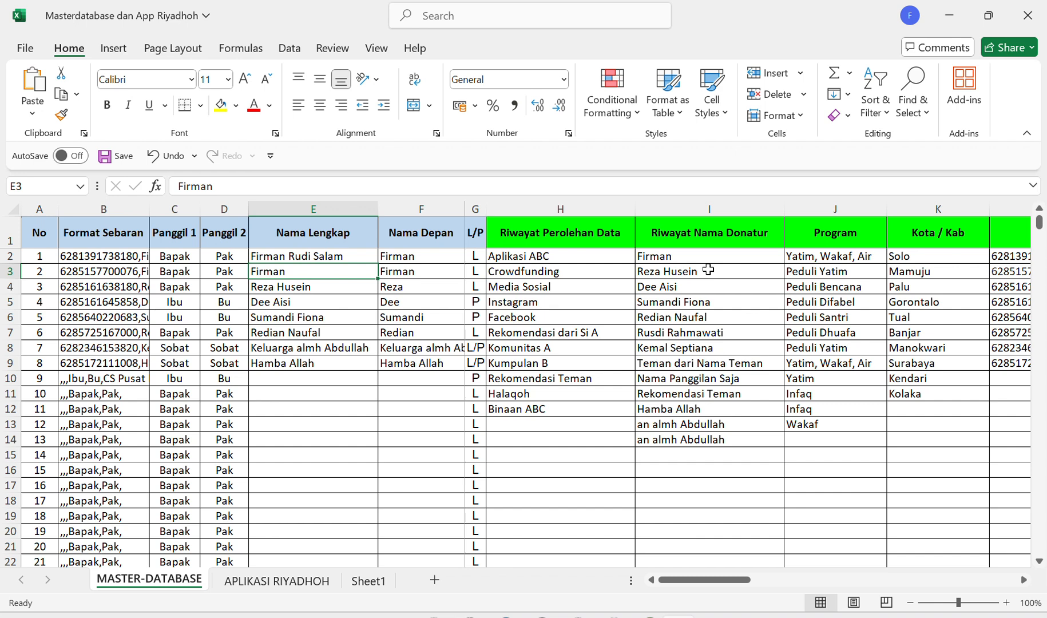
- Go through the Nama Lengkap entries again, comparing the single-word name in E3 with the fuller names and family entry down to E8
{"action": "key", "text": "Down"}
{"action": "key", "text": "Down"}
{"action": "key", "text": "Down"}
{"action": "key", "text": "Down"}
{"action": "key", "text": "Down"}
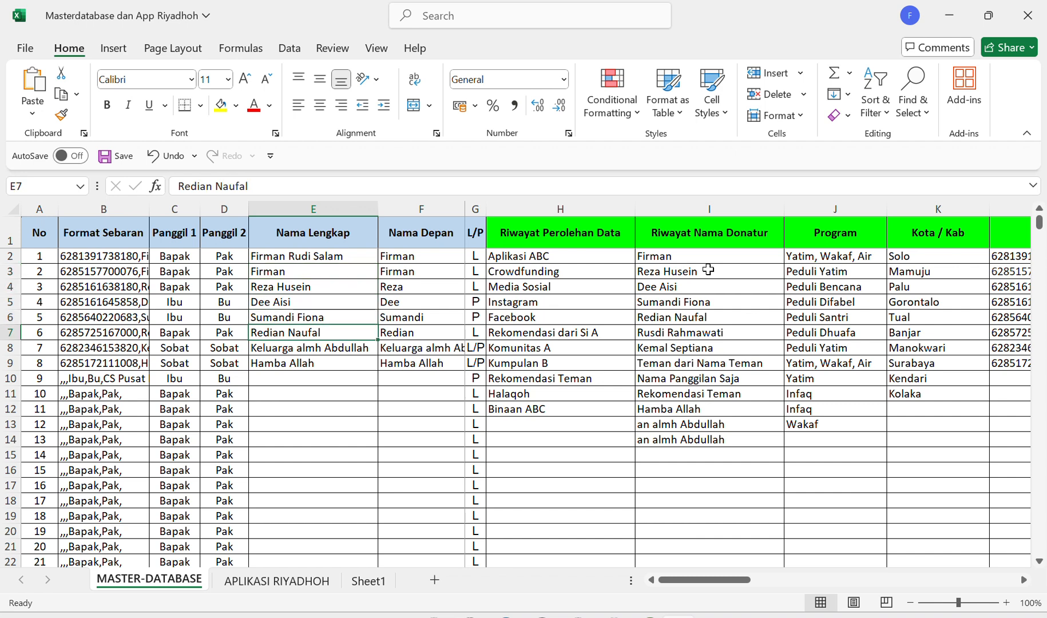
{"action": "key", "text": "Down"}
{"action": "key", "text": "Up"}
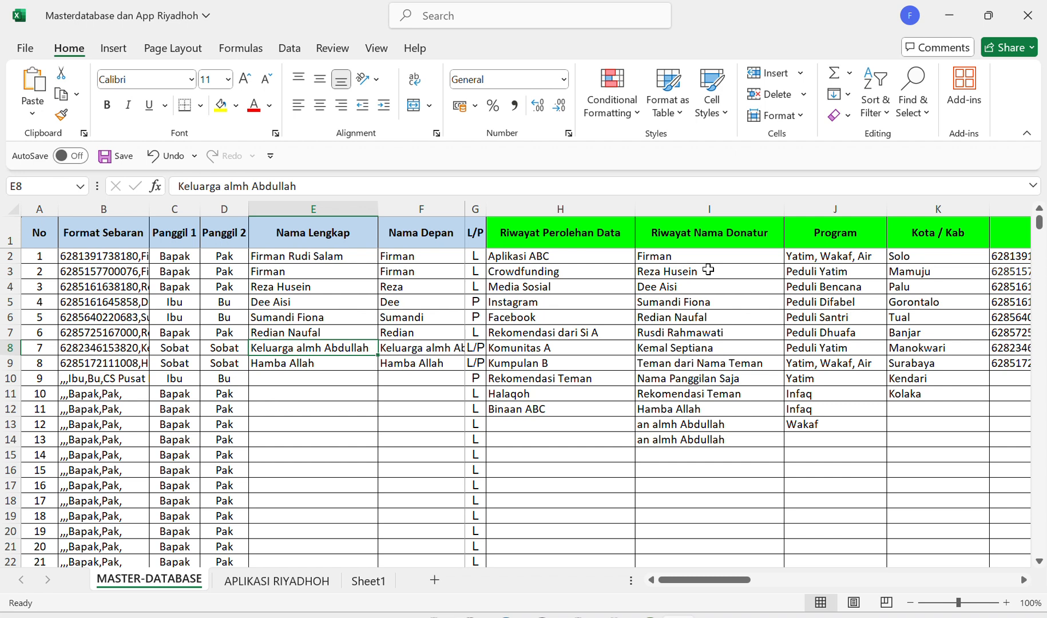
{"action": "key", "text": "Down"}
{"action": "key", "text": "Up"}
{"action": "key", "text": "Up"}
{"action": "key", "text": "Up"}
{"action": "key", "text": "Up"}
{"action": "key", "text": "Up"}
{"action": "key", "text": "Down"}
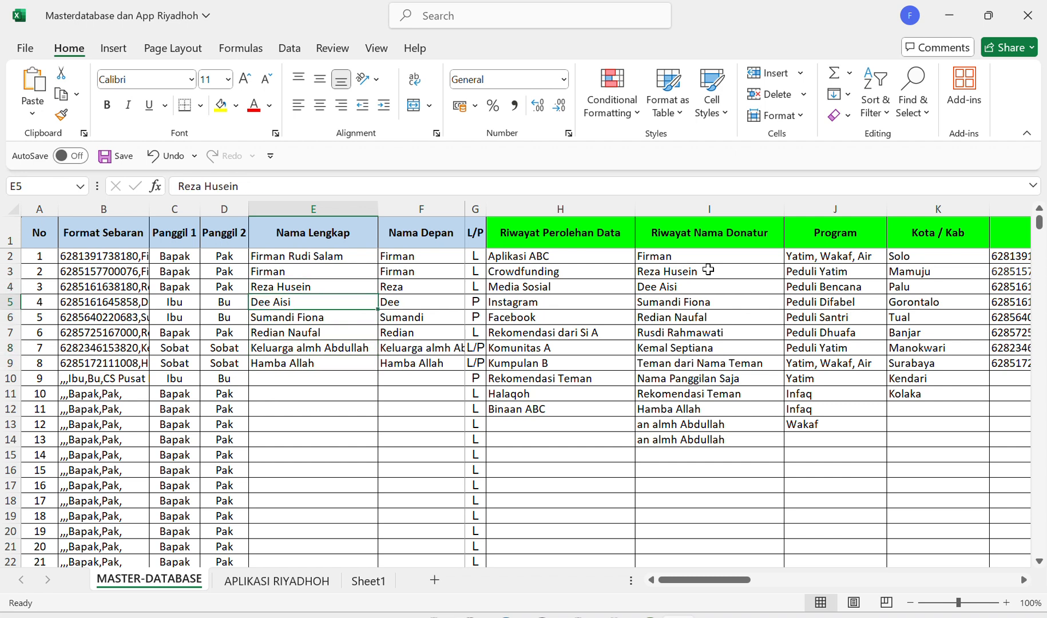
{"action": "key", "text": "Up"}
{"action": "key", "text": "Up"}
{"action": "key", "text": "Down"}
{"action": "key", "text": "Up"}
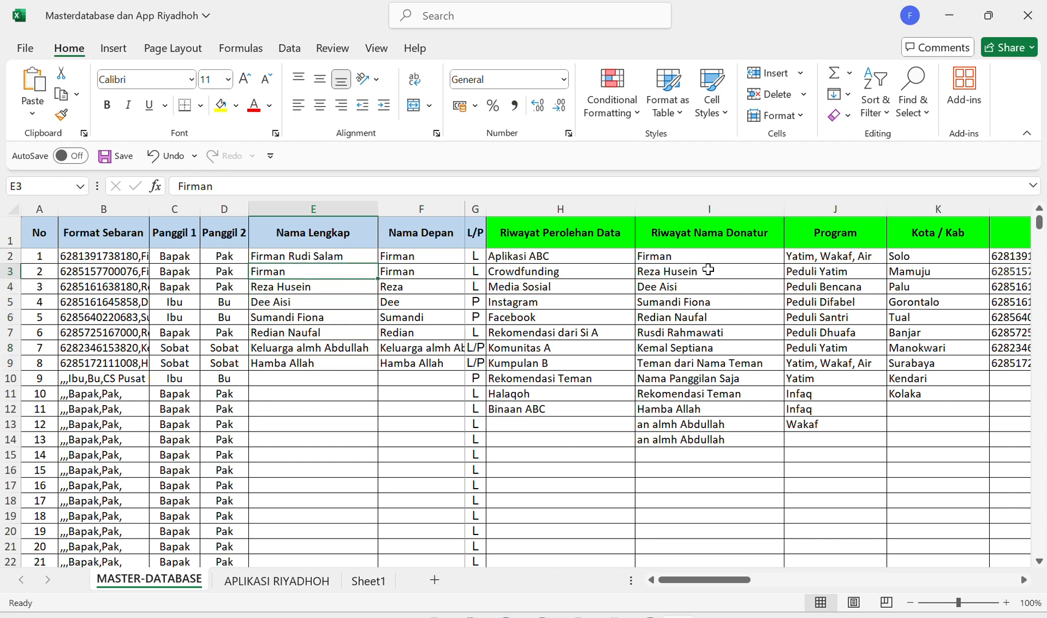
{"action": "key", "text": "Down"}
{"action": "key", "text": "Down"}
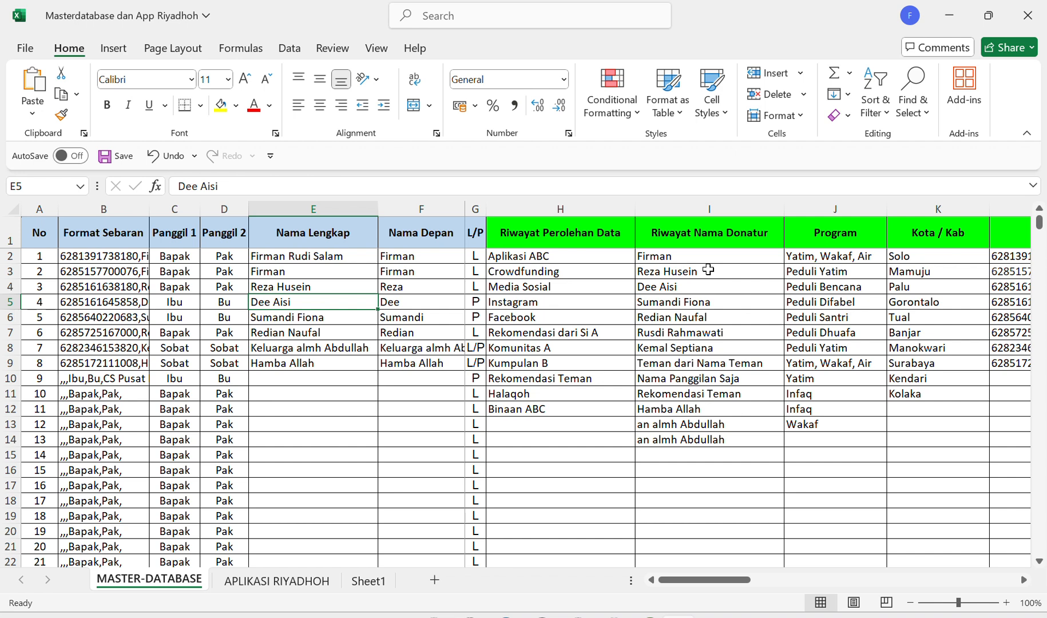
{"action": "key", "text": "Down"}
{"action": "key", "text": "Down"}
{"action": "key", "text": "Down"}
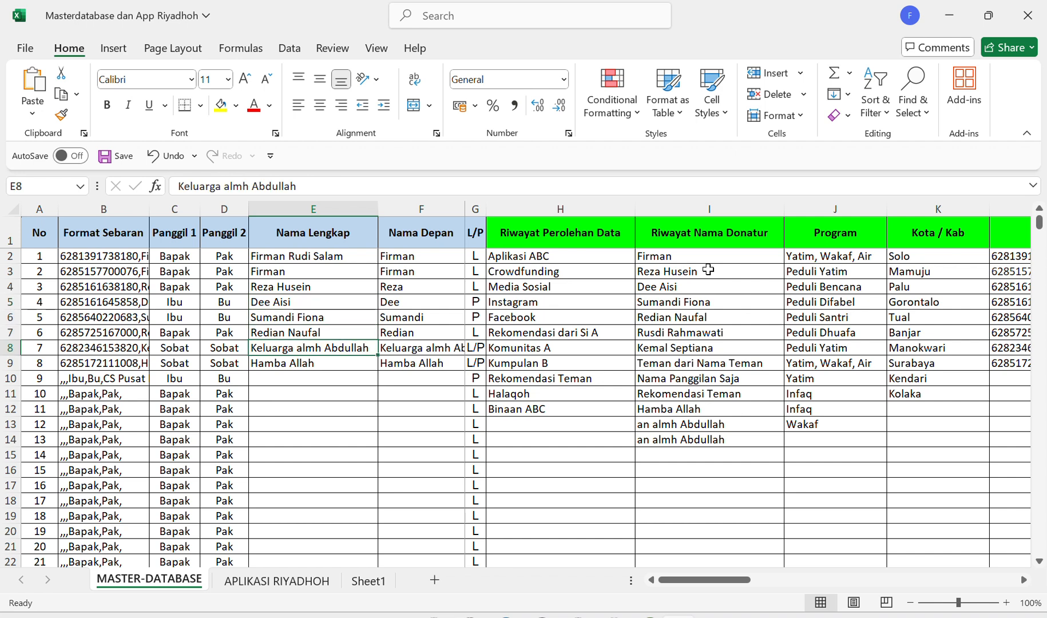
- Compare the on-behalf-of donor entry in I14 with the family and anonymous donor entries in E8 and E9
{"action": "key", "text": "Up"}
{"action": "key", "text": "Up"}
{"action": "key", "text": "Down"}
{"action": "key", "text": "Down"}
{"action": "left_click", "coordinate": [655, 441]}
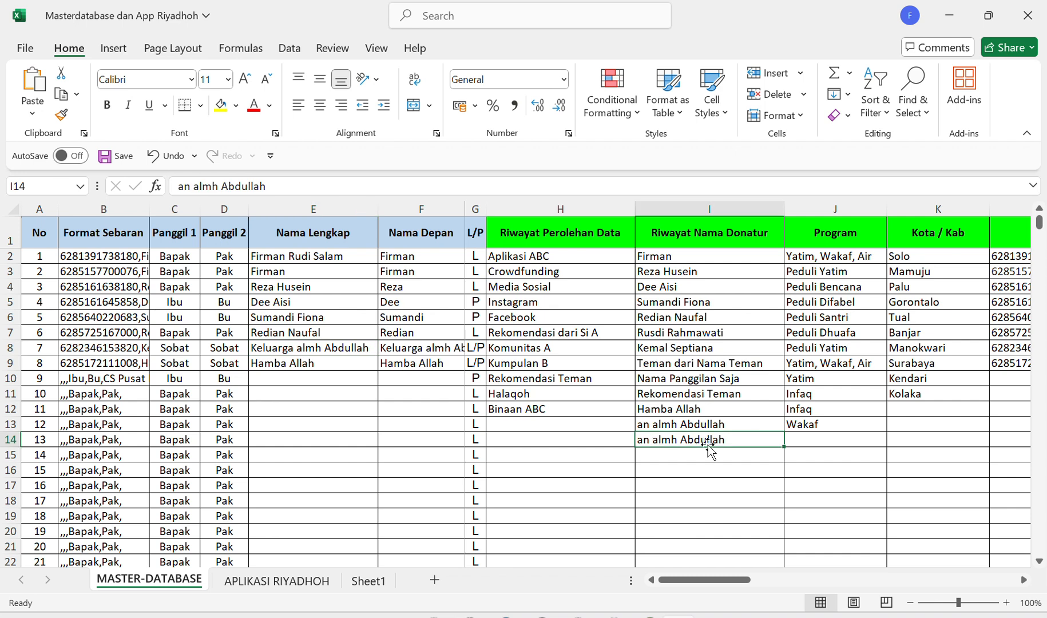
{"action": "left_click", "coordinate": [313, 348]}
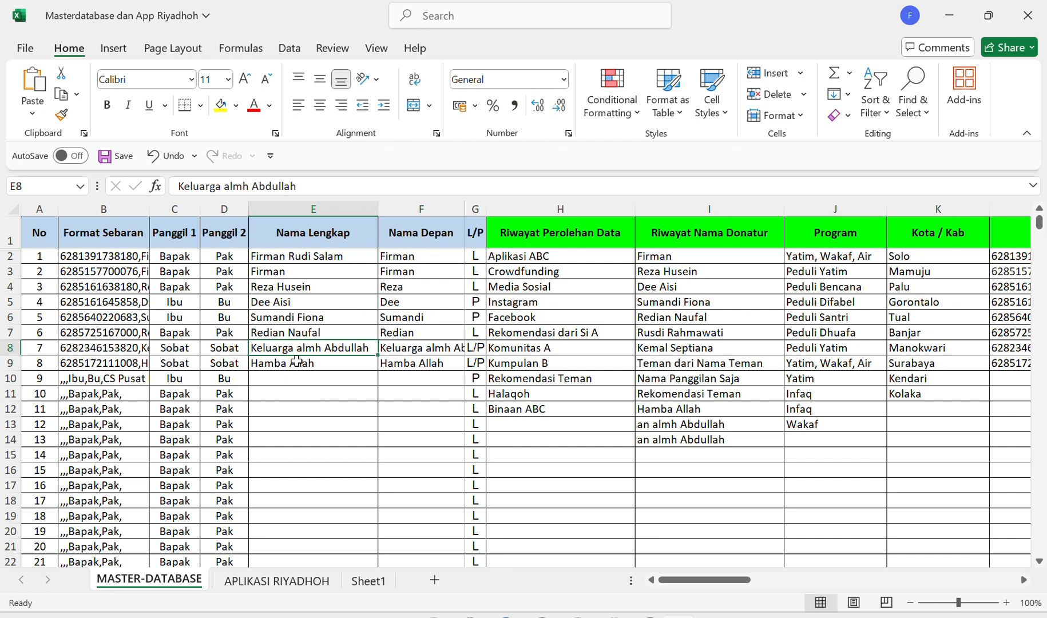
{"action": "left_click", "coordinate": [314, 368]}
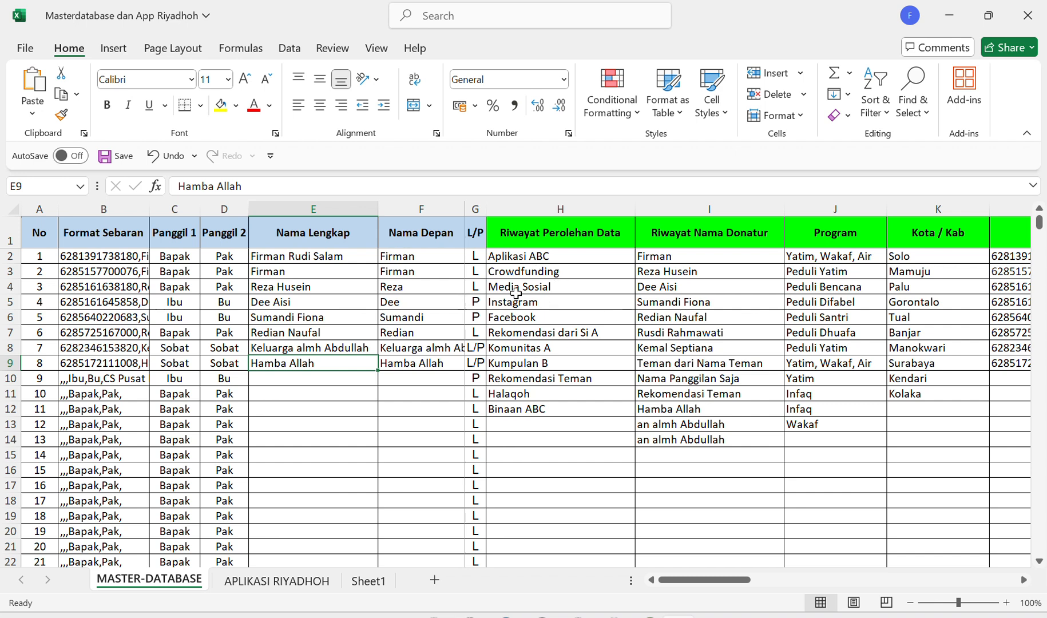
- Select the Format Sebaran entries B2:B9 and autofit column B to their full text
{"action": "left_click", "coordinate": [98, 237]}
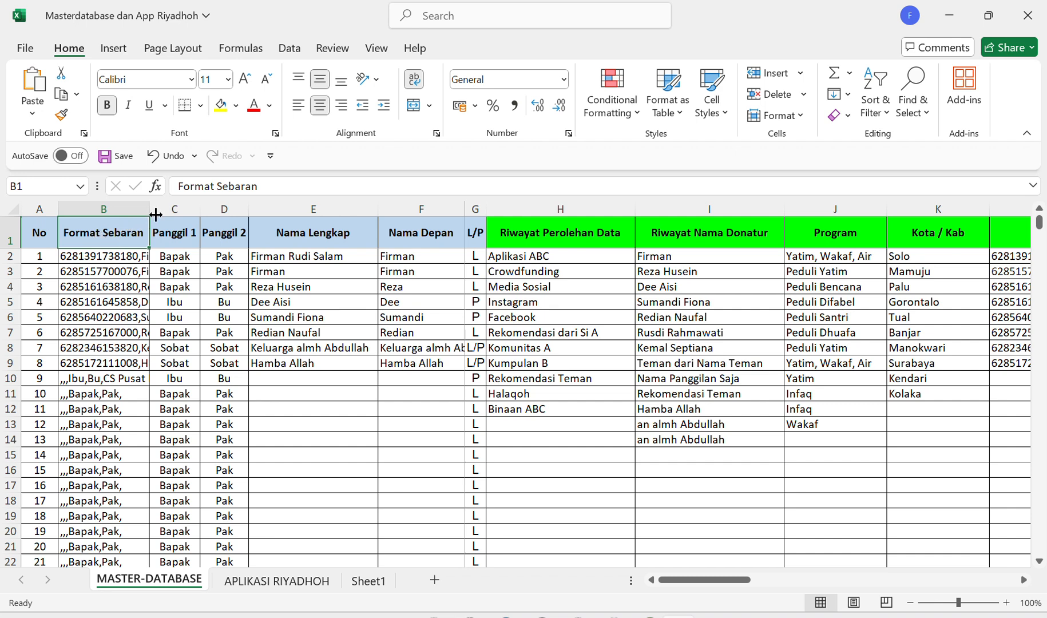
{"action": "left_click", "coordinate": [122, 258]}
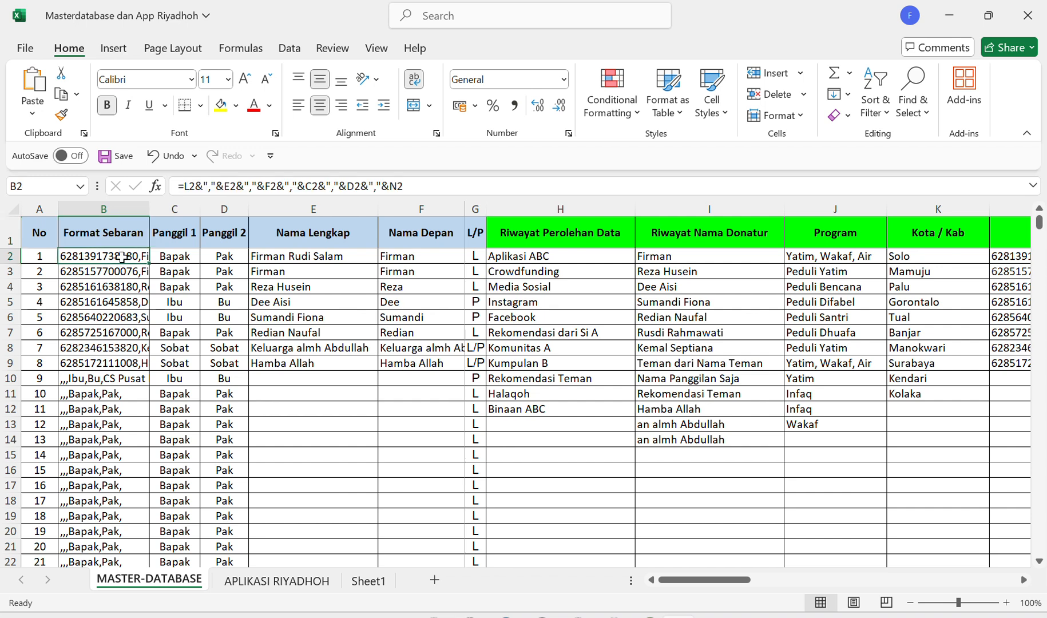
{"action": "left_click_drag", "start_coordinate": [122, 258], "coordinate": [132, 350]}
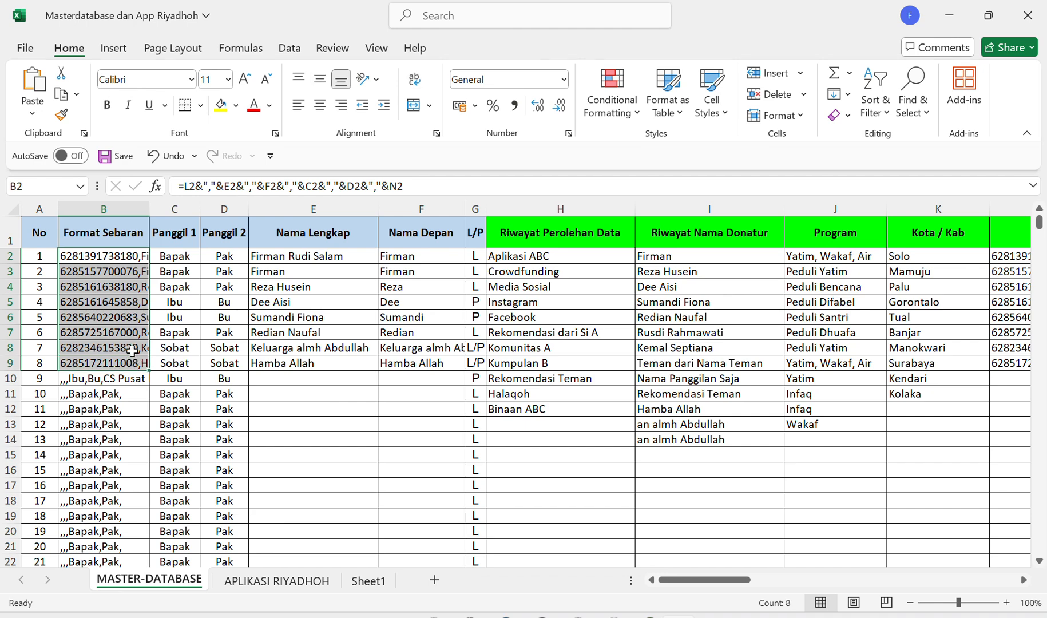
{"action": "double_click", "coordinate": [150, 209]}
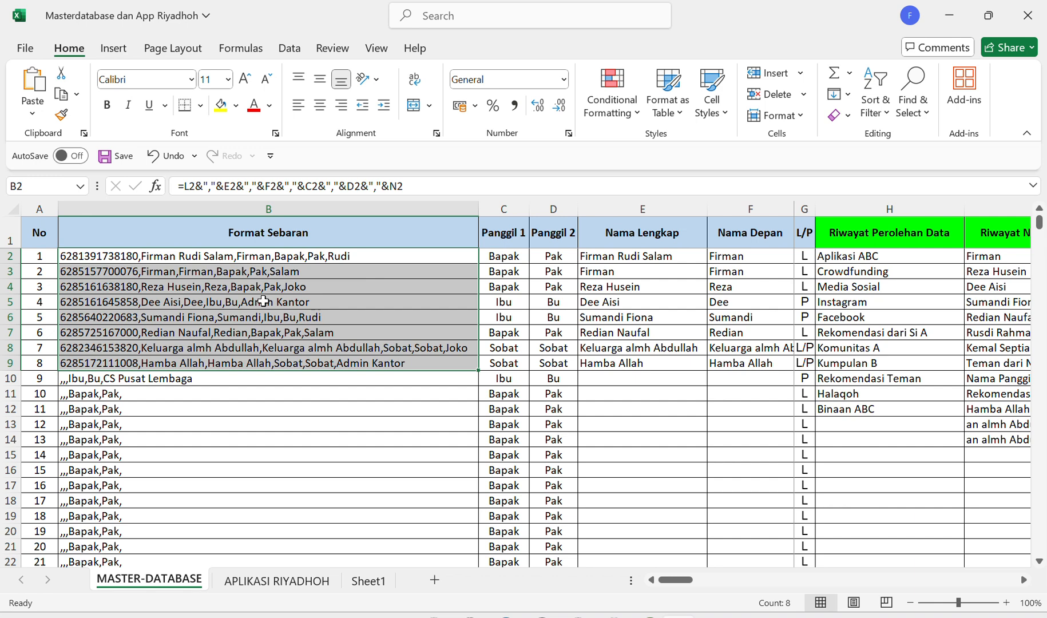
- Compare the combined Format Sebaran entries with their sources in the Nama Lengkap, Nama Depan and Nama Petugas columns
{"action": "left_click", "coordinate": [216, 302]}
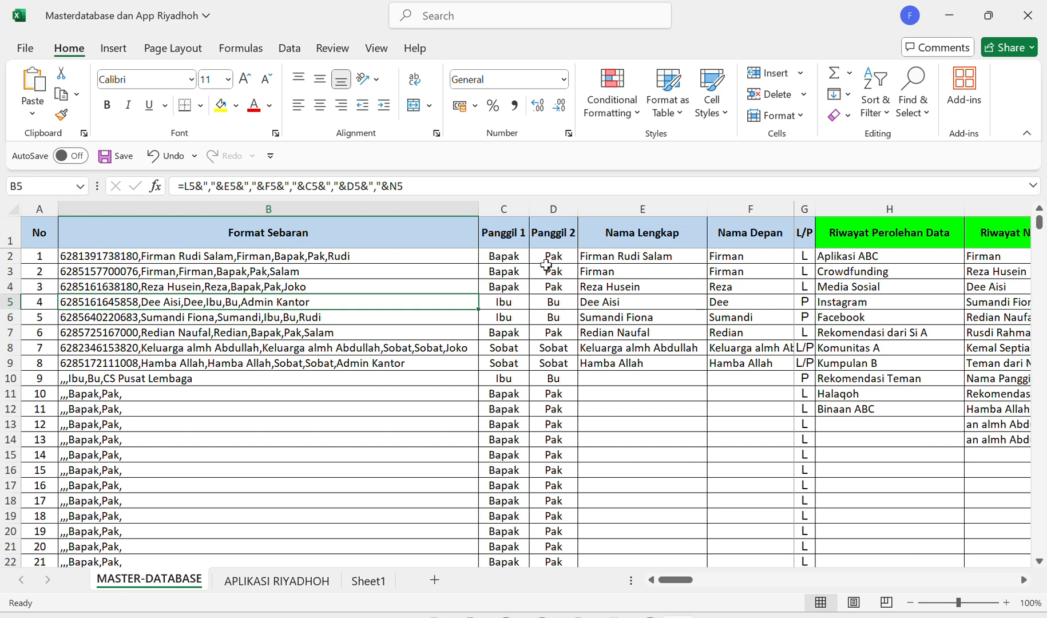
{"action": "left_click", "coordinate": [603, 255]}
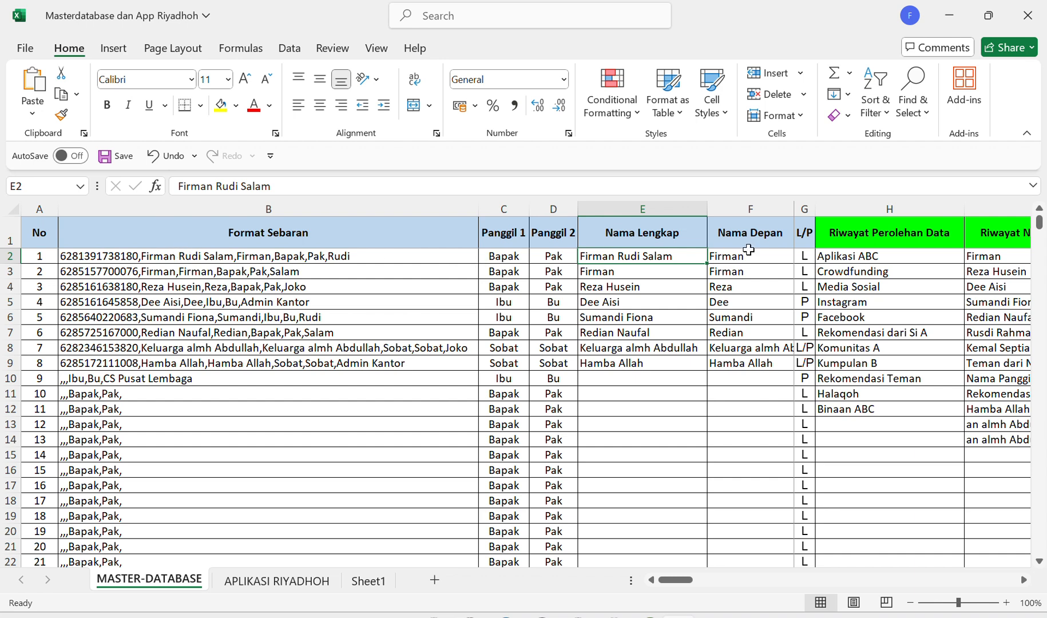
{"action": "left_click", "coordinate": [749, 252]}
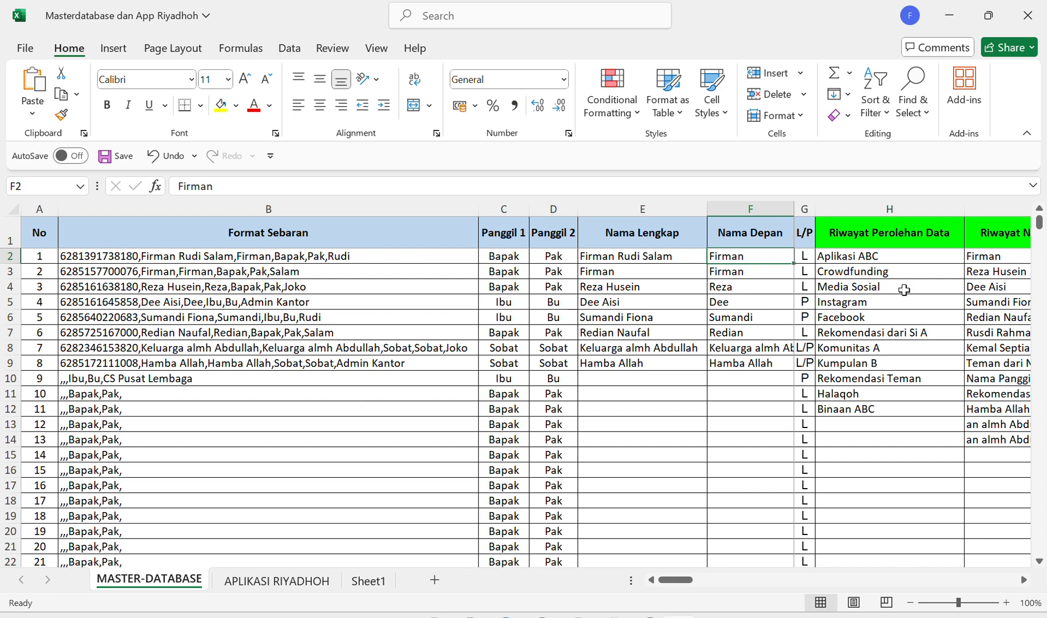
{"action": "scroll", "coordinate": [916, 289], "scroll_direction": "right", "scroll_amount": 4}
{"action": "scroll", "coordinate": [909, 290], "scroll_direction": "right", "scroll_amount": 4}
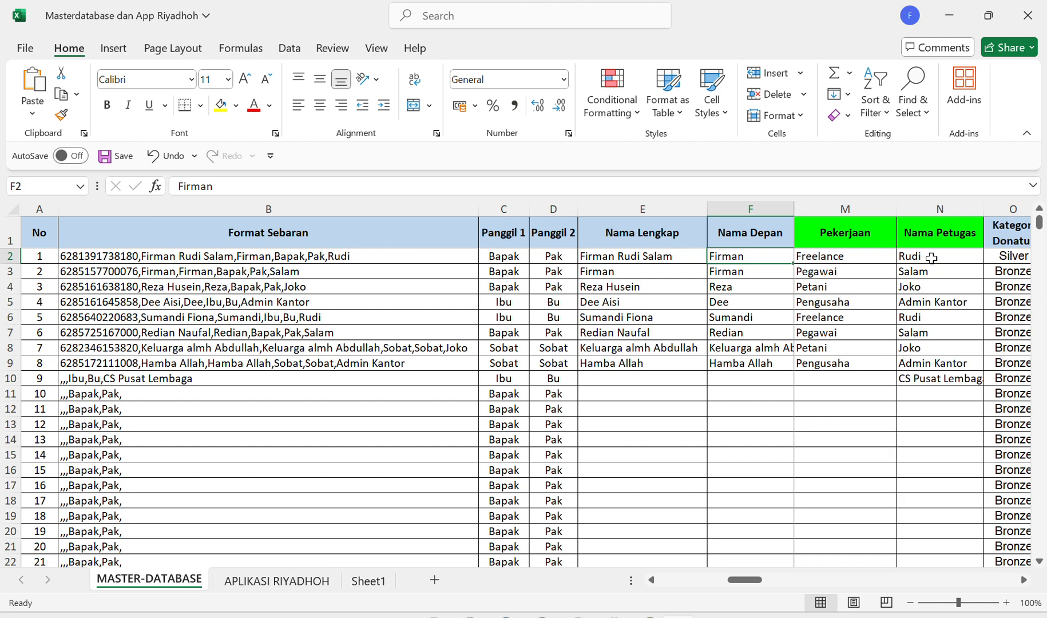
{"action": "left_click_drag", "start_coordinate": [934, 255], "coordinate": [944, 379]}
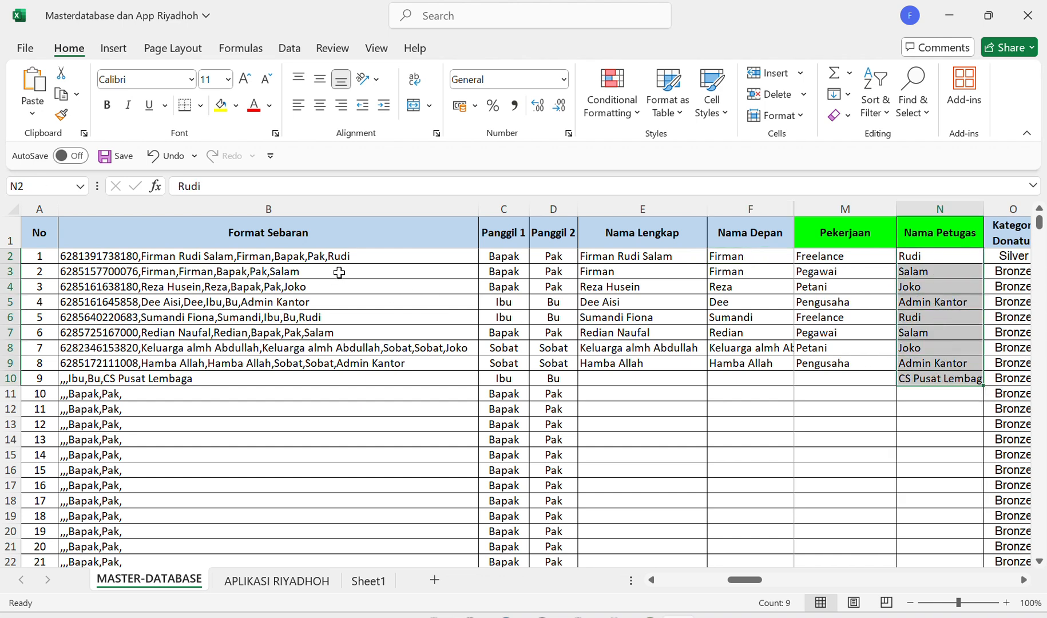
{"action": "left_click", "coordinate": [362, 256]}
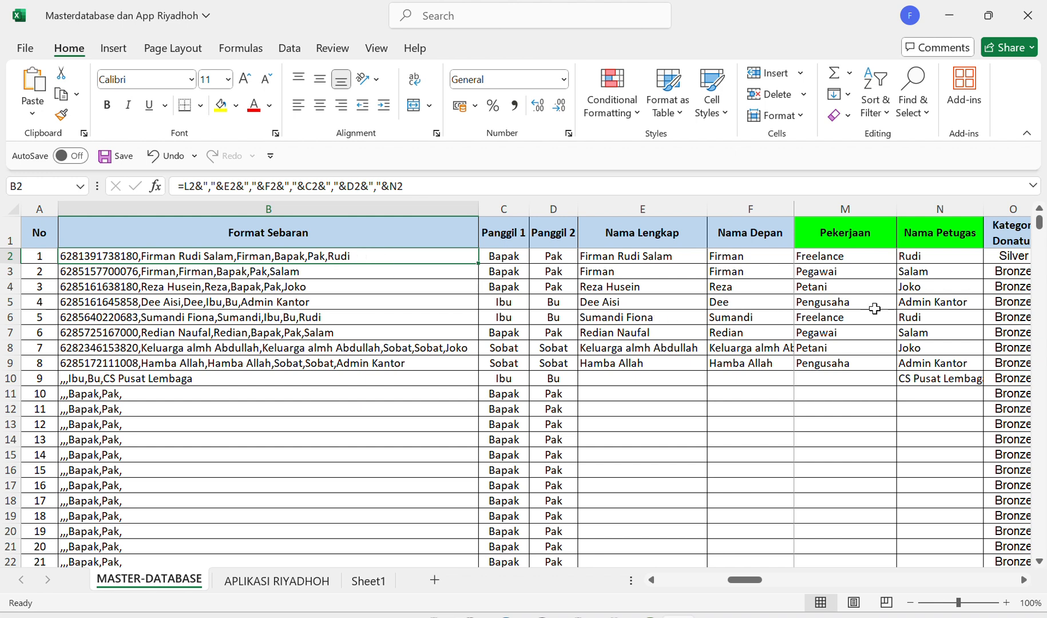
- Look through the columns up to the JAN donations and inspect the cell references in the B2 Format Sebaran formula
{"action": "scroll", "coordinate": [874, 309], "scroll_direction": "right", "scroll_amount": 3}
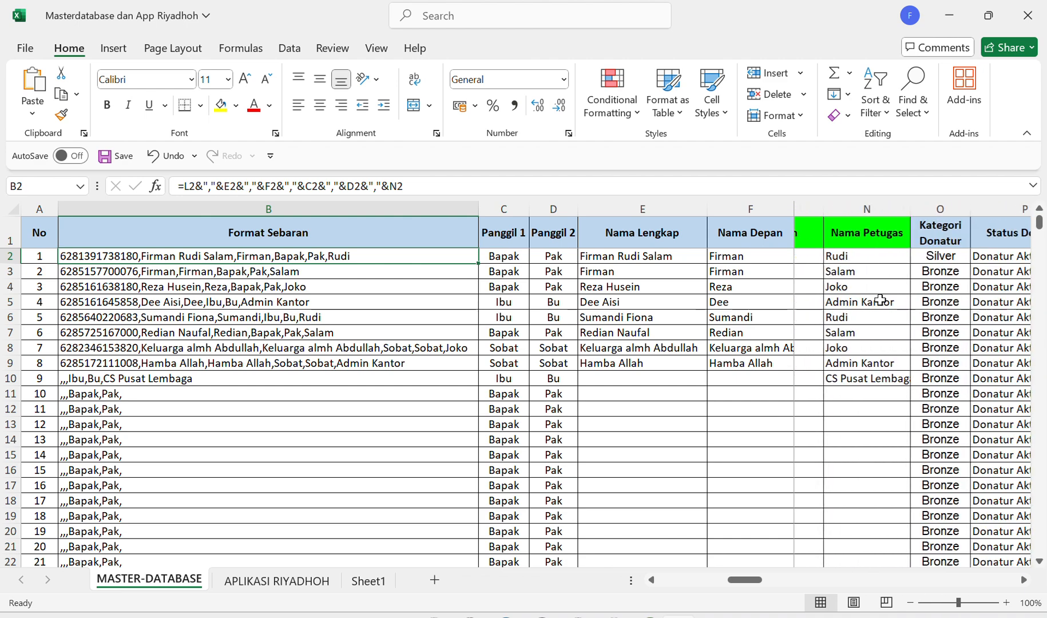
{"action": "scroll", "coordinate": [880, 299], "scroll_direction": "right", "scroll_amount": 6}
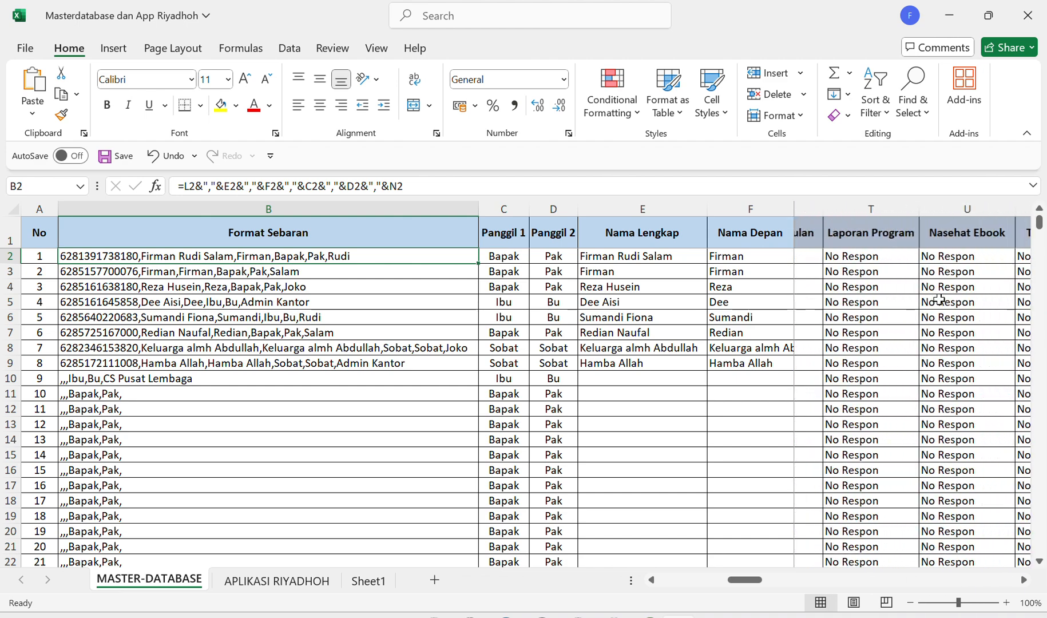
{"action": "scroll", "coordinate": [938, 299], "scroll_direction": "right", "scroll_amount": 5}
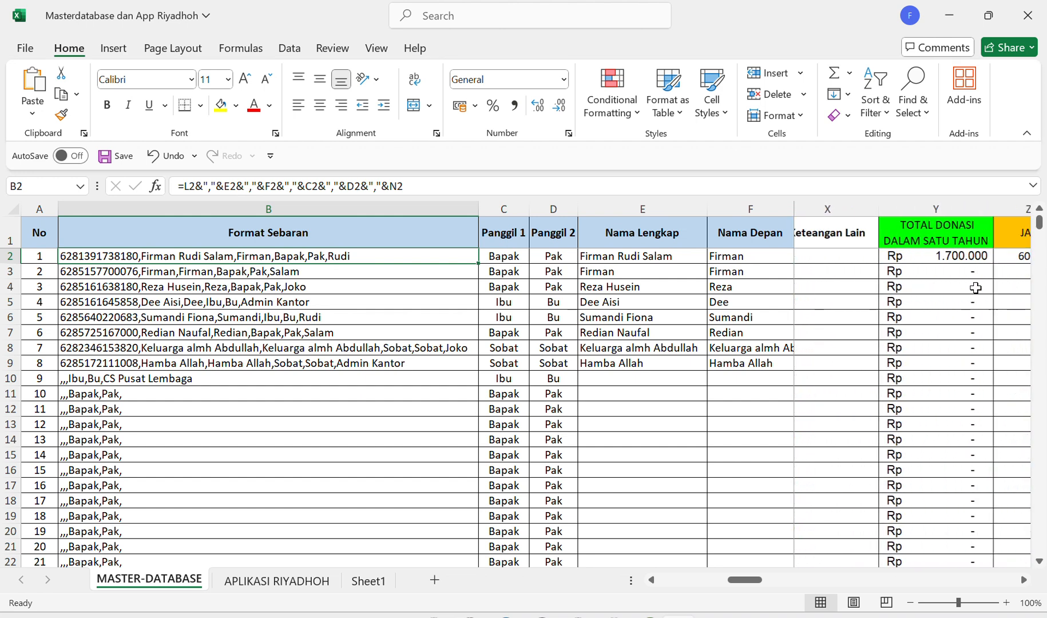
{"action": "scroll", "coordinate": [976, 288], "scroll_direction": "right", "scroll_amount": 2}
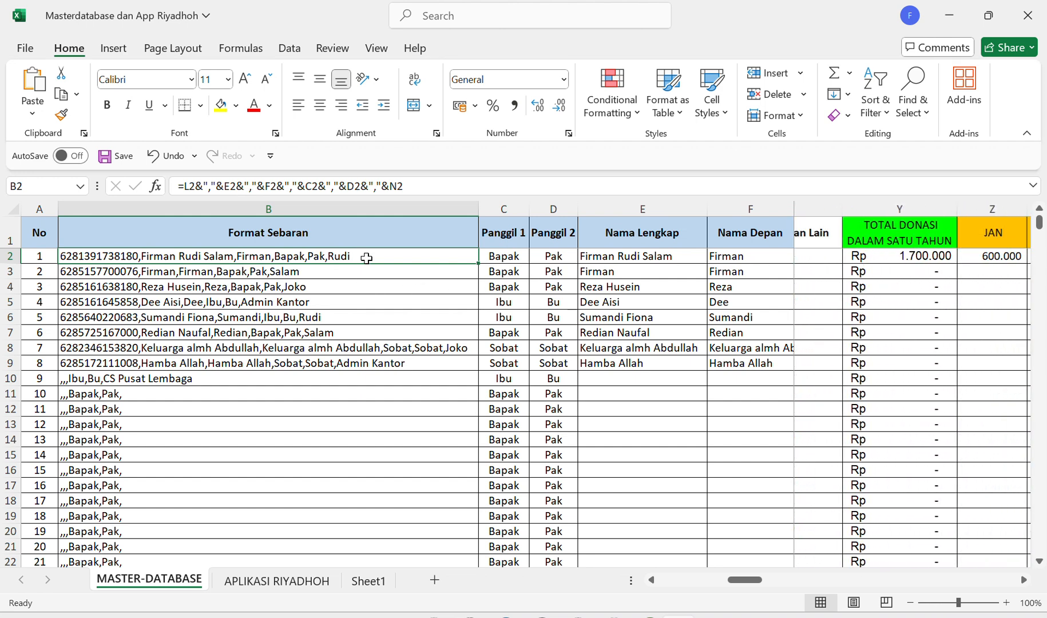
{"action": "key", "text": "ctrl+shift+Right"}
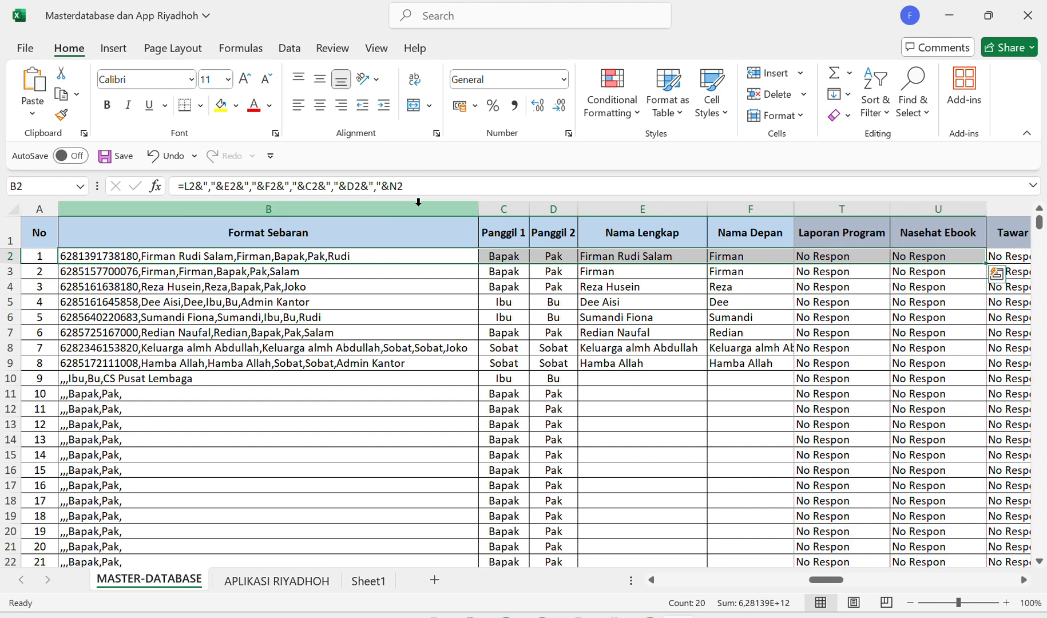
{"action": "left_click", "coordinate": [424, 187]}
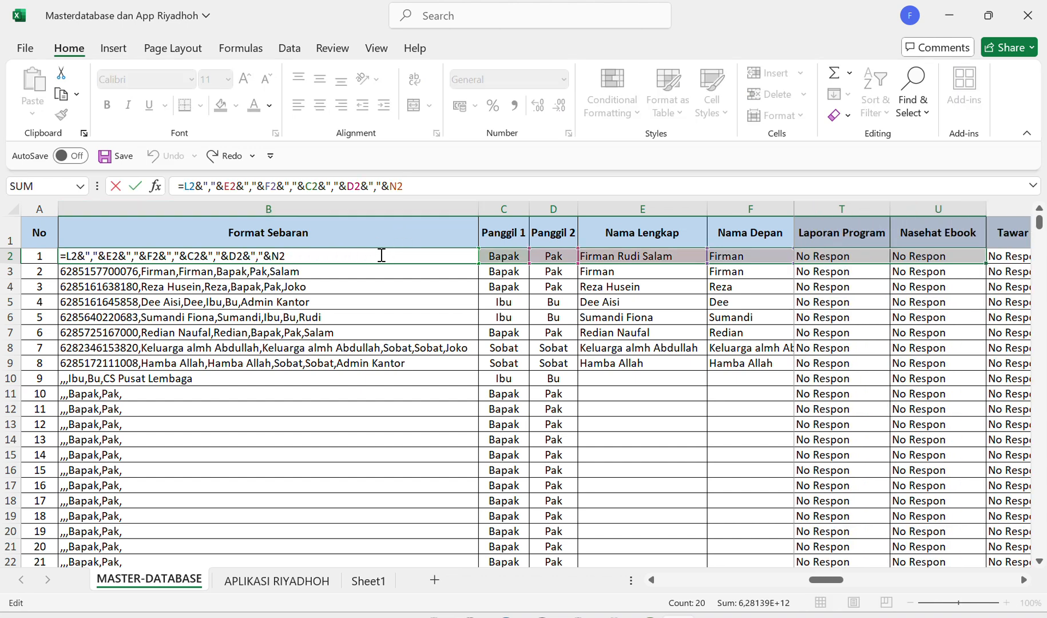
{"action": "key", "text": "Return"}
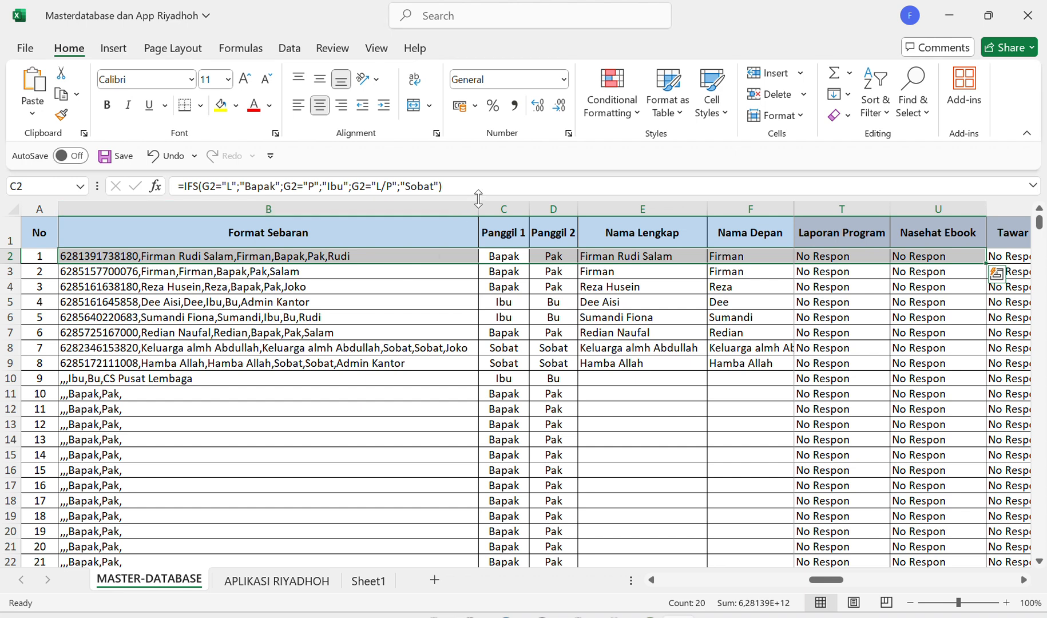
- Narrow the Format Sebaran column and examine the columns from Pekerjaan through Perkenalan Tim CRM to Tawar Progran
{"action": "left_click_drag", "start_coordinate": [479, 208], "coordinate": [150, 223]}
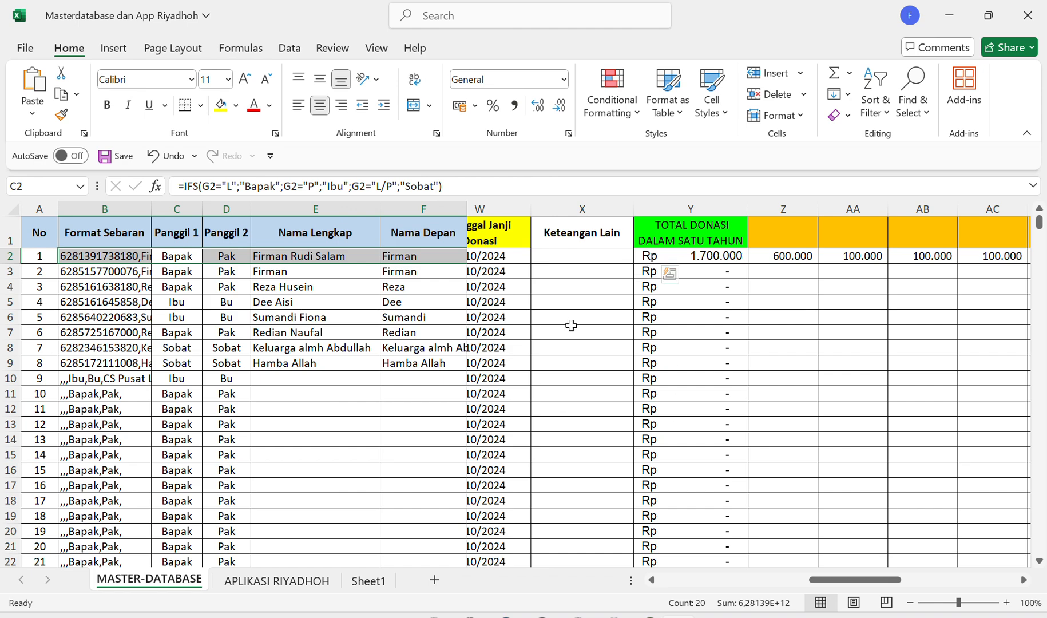
{"action": "scroll", "coordinate": [551, 322], "scroll_direction": "left", "scroll_amount": 8}
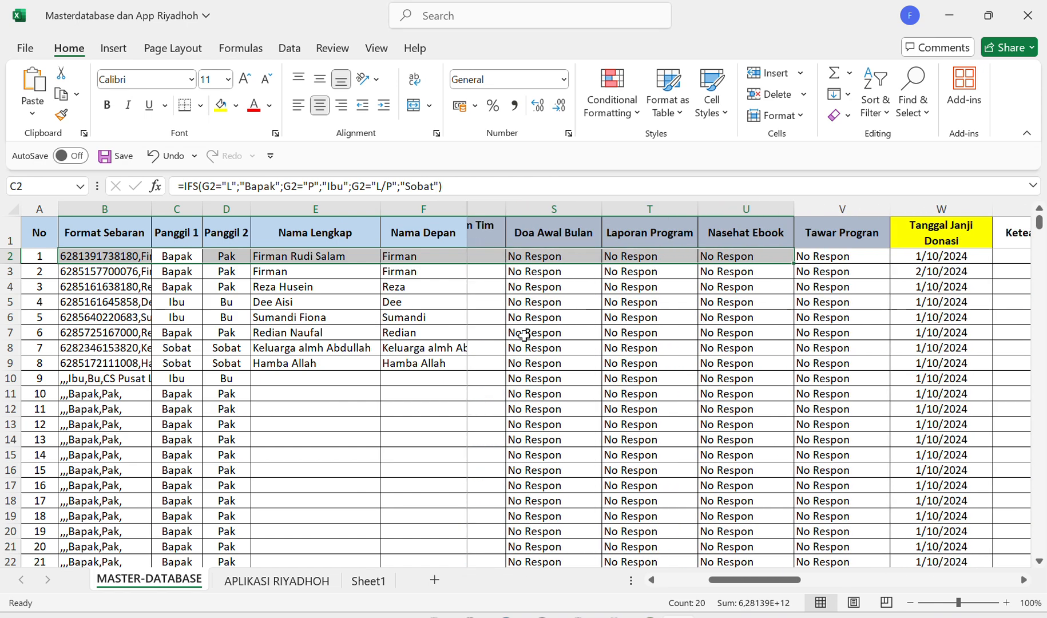
{"action": "scroll", "coordinate": [527, 335], "scroll_direction": "left", "scroll_amount": 1}
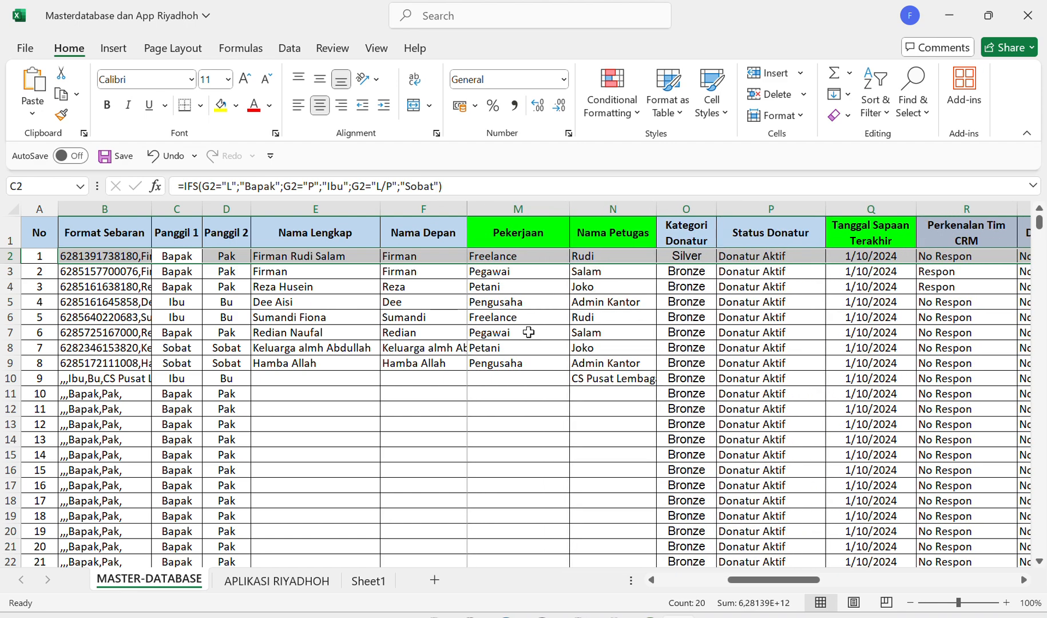
{"action": "scroll", "coordinate": [527, 331], "scroll_direction": "right", "scroll_amount": 4}
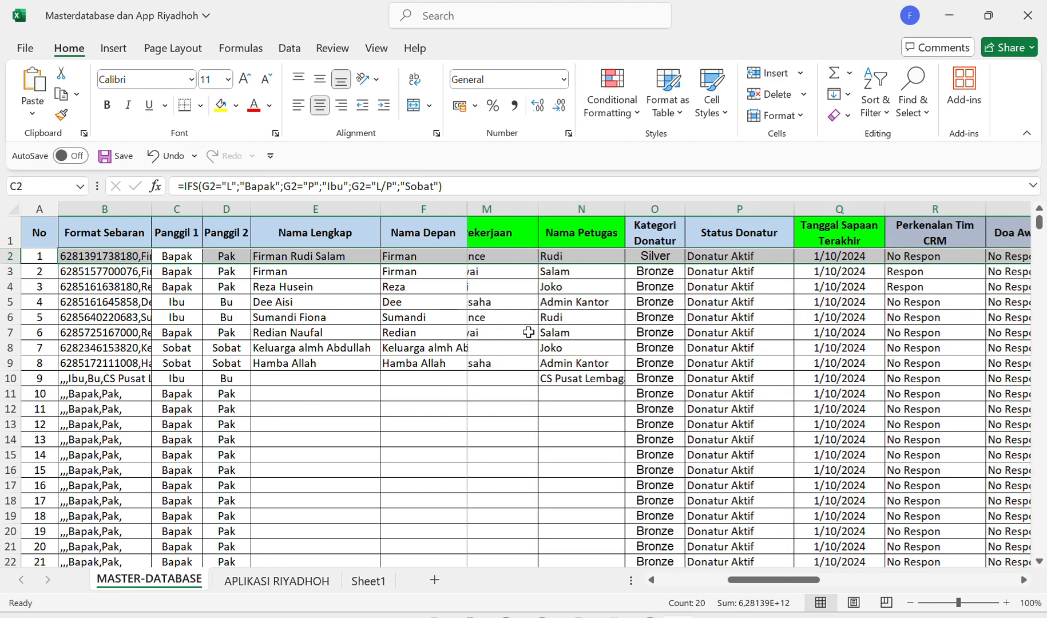
{"action": "scroll", "coordinate": [527, 332], "scroll_direction": "right", "scroll_amount": 4}
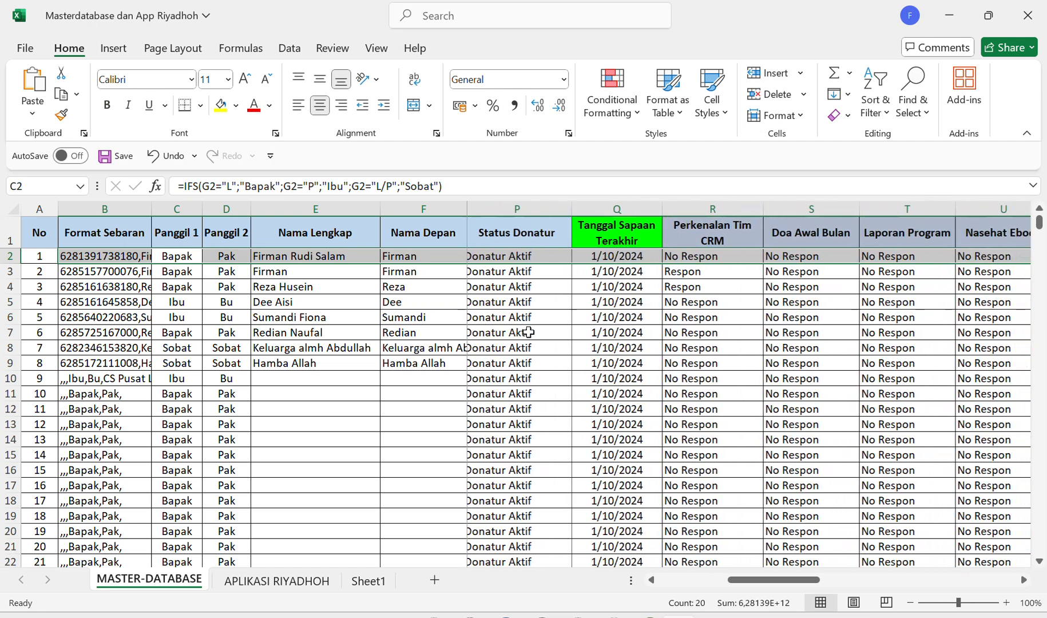
{"action": "scroll", "coordinate": [588, 306], "scroll_direction": "right", "scroll_amount": 1}
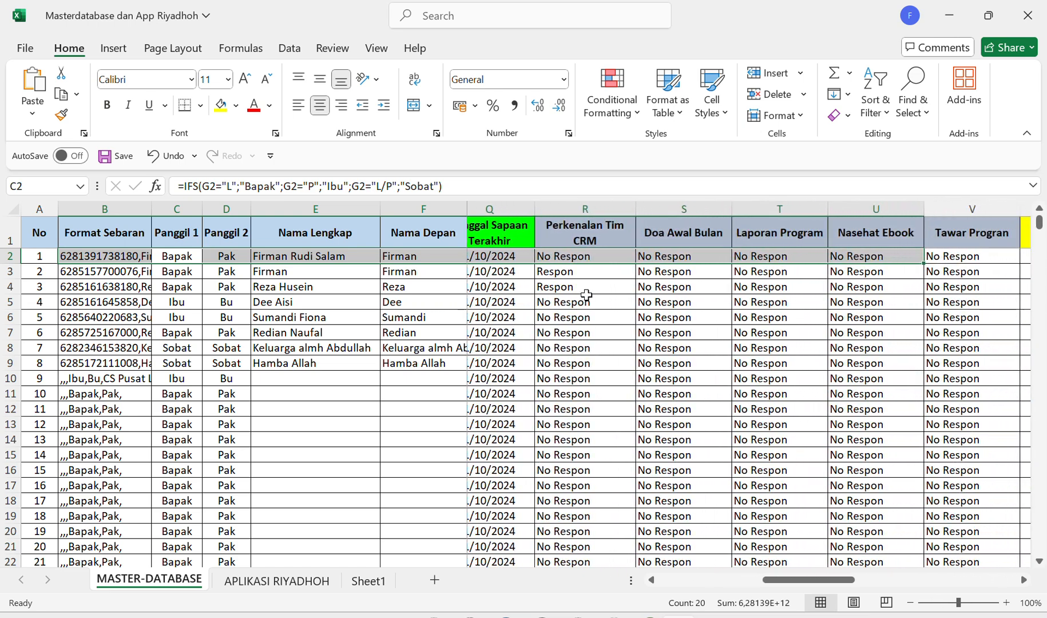
- Examine the response-tracking headers from Tanggal Sapaan Terakhir through Tawar Progran and the Tawar Progran entries V1:V9
{"action": "left_click", "coordinate": [591, 259]}
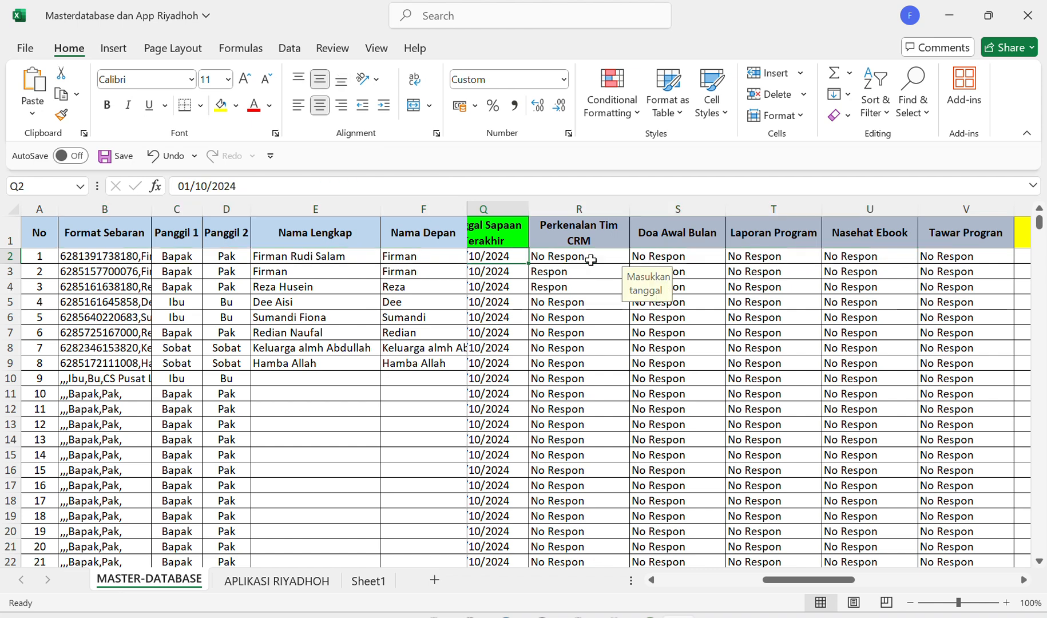
{"action": "left_click", "coordinate": [592, 233]}
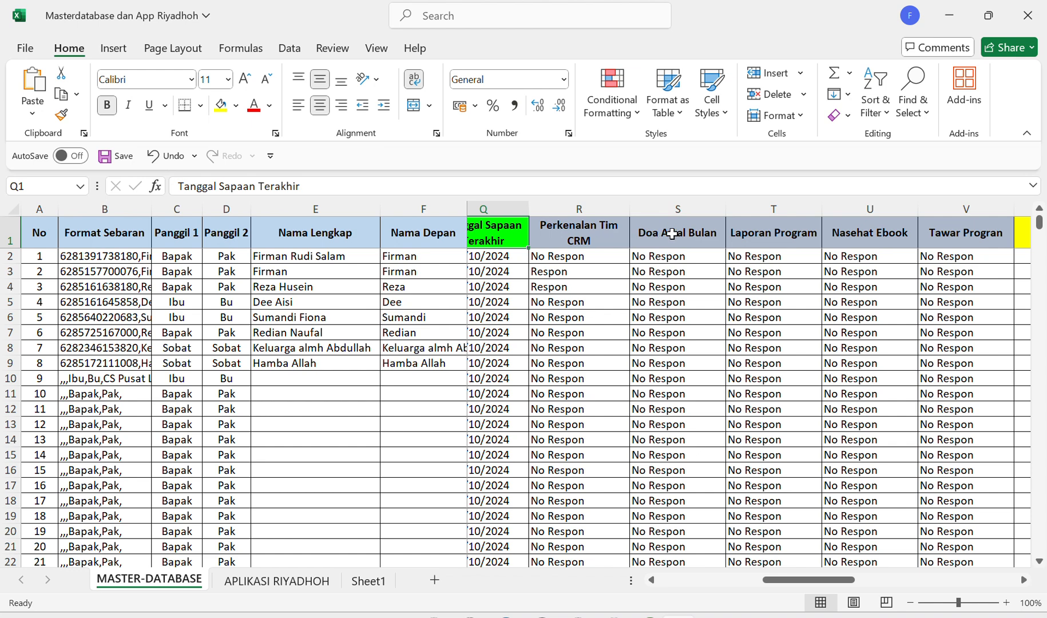
{"action": "key", "text": "Right"}
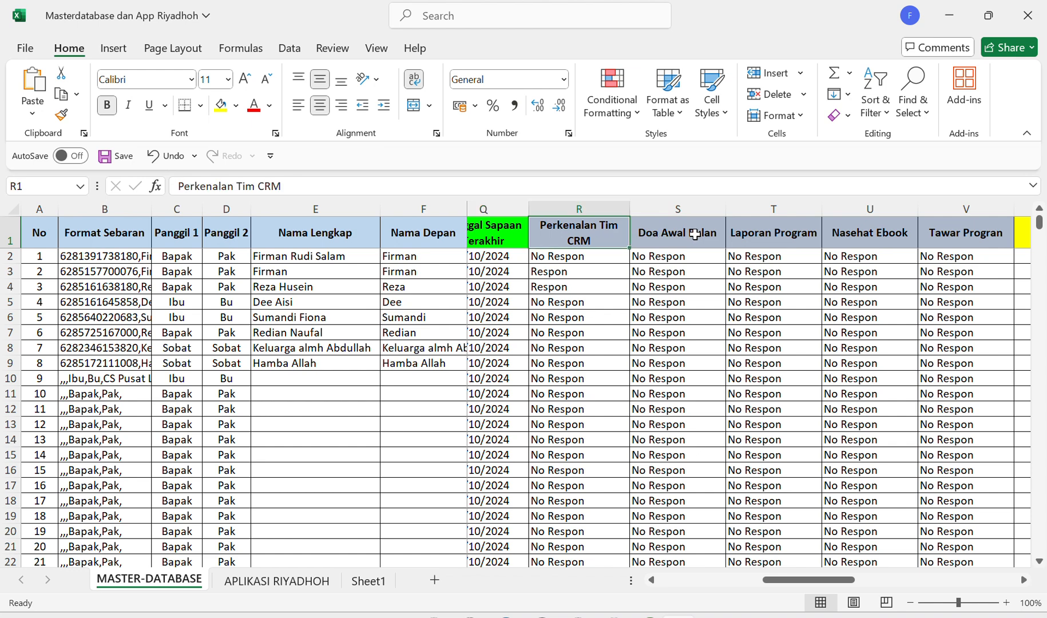
{"action": "key", "text": "Right"}
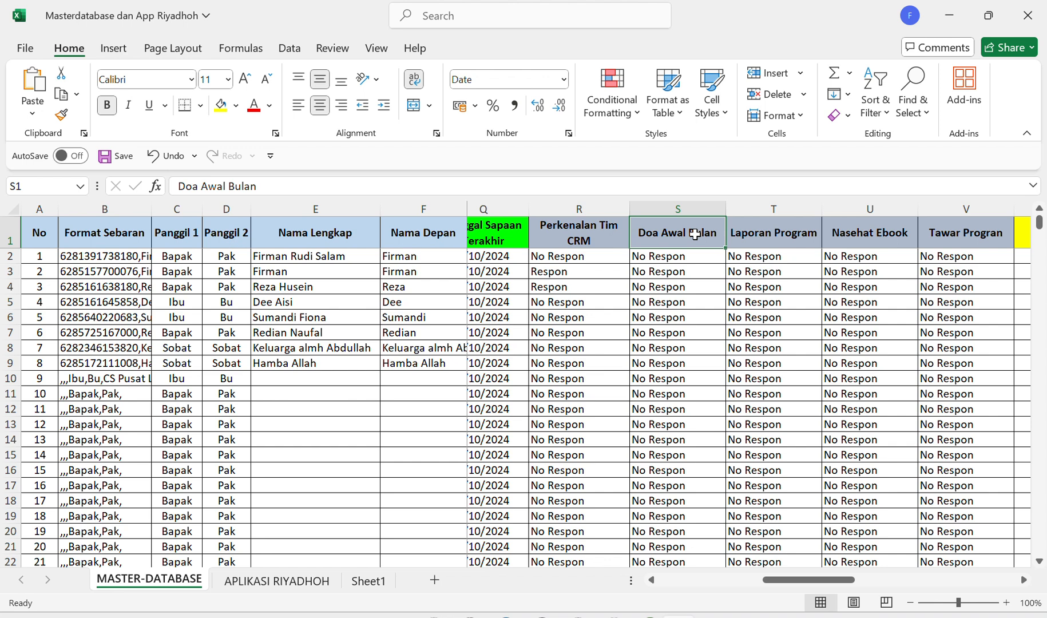
{"action": "key", "text": "Right"}
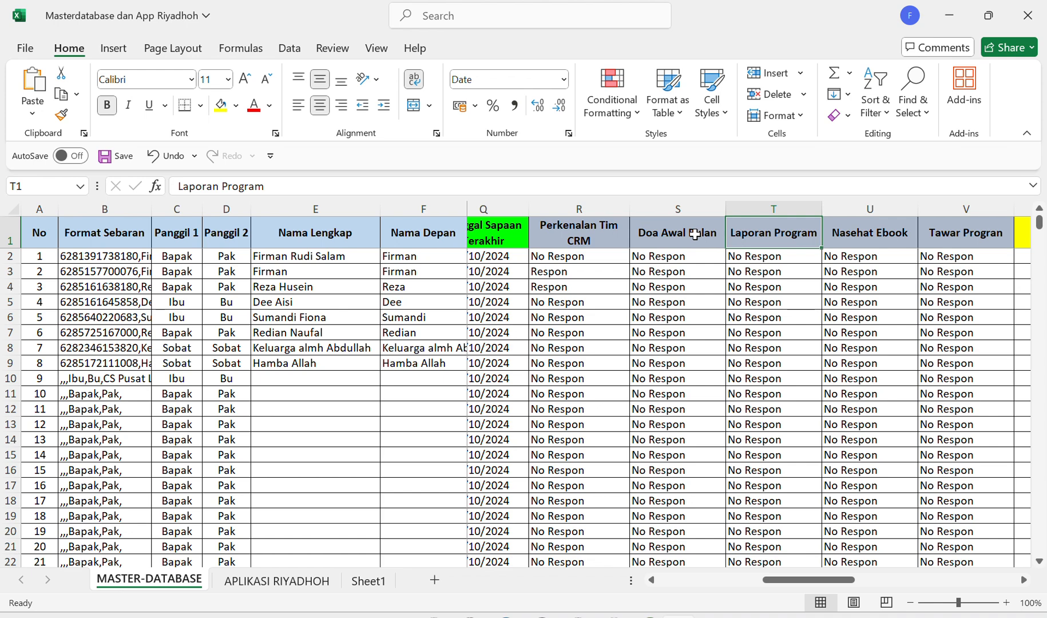
{"action": "key", "text": "Right"}
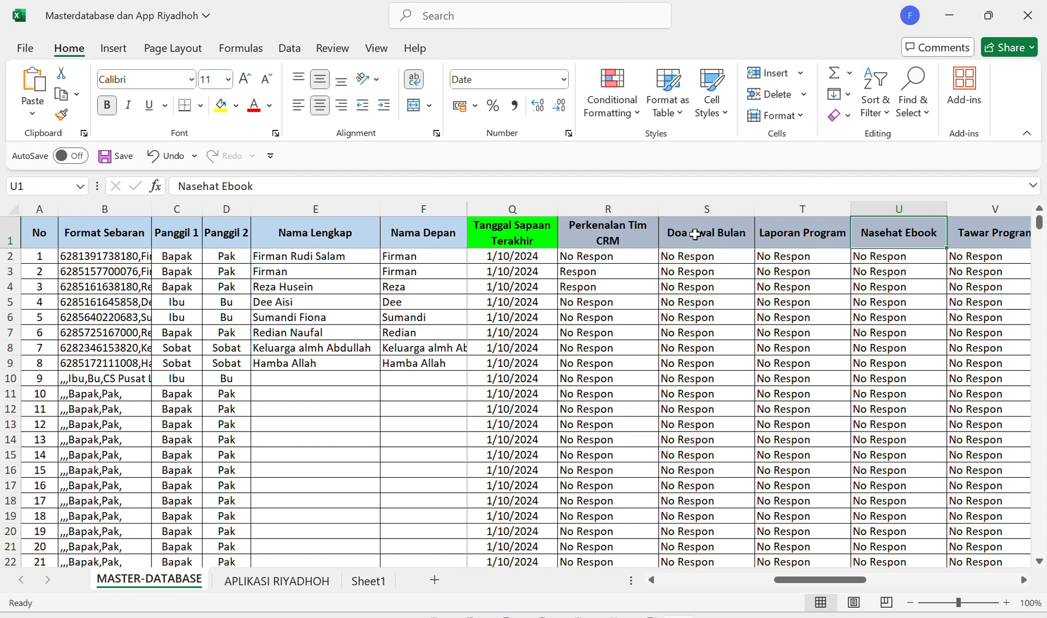
{"action": "key", "text": "Right"}
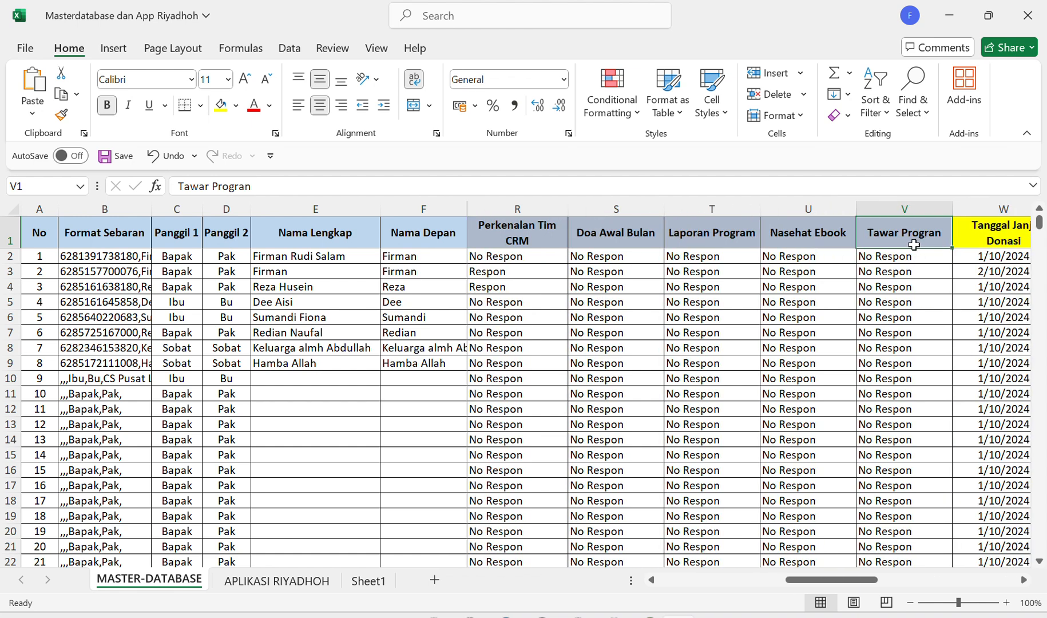
{"action": "left_click_drag", "start_coordinate": [910, 235], "coordinate": [912, 356]}
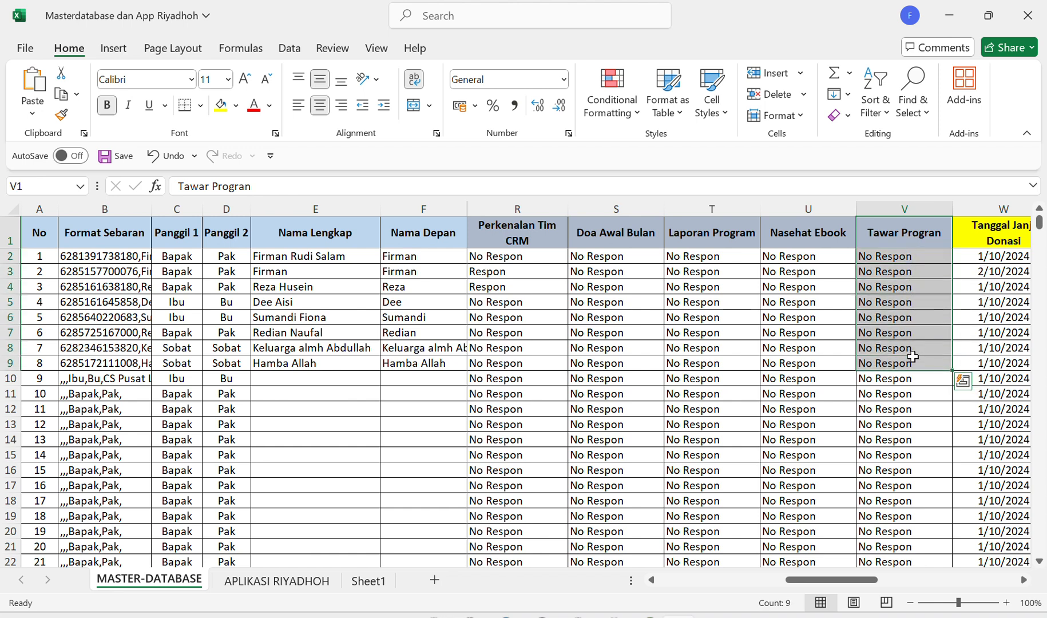
{"action": "left_click", "coordinate": [904, 241]}
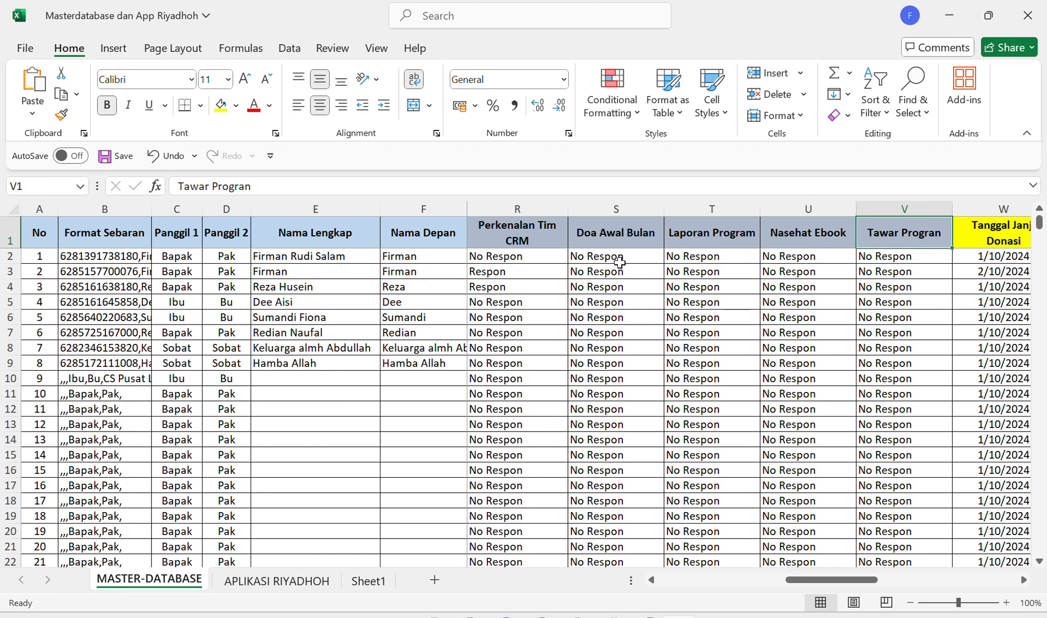
- Review the four message headers in order: Doa Awal Bulan, Laporan Program, Nasehat Ebook and Tawar Progran
{"action": "left_click", "coordinate": [619, 237]}
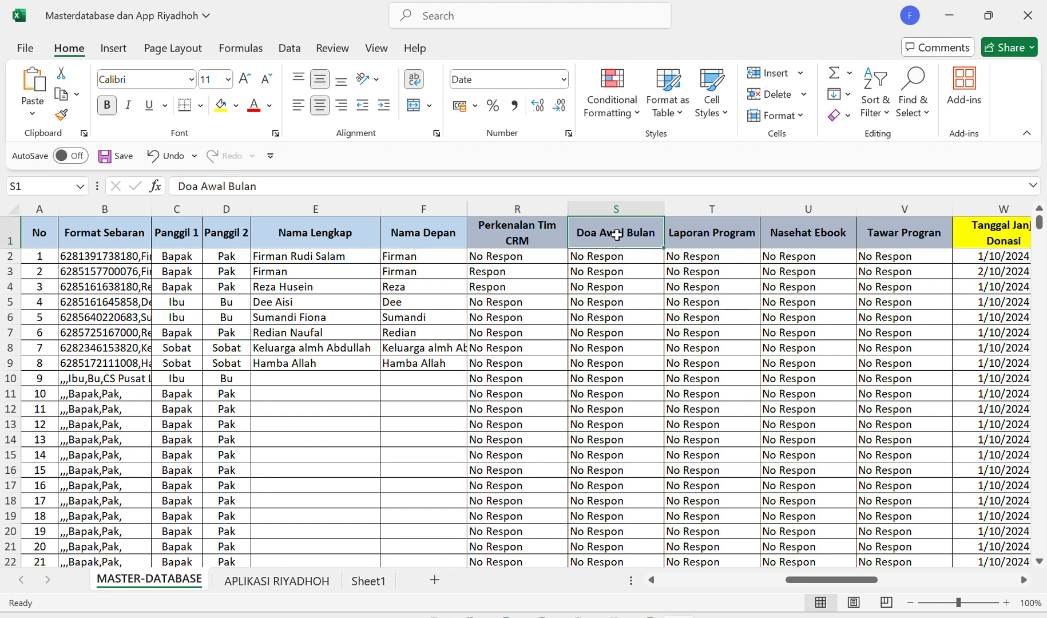
{"action": "left_click", "coordinate": [694, 240]}
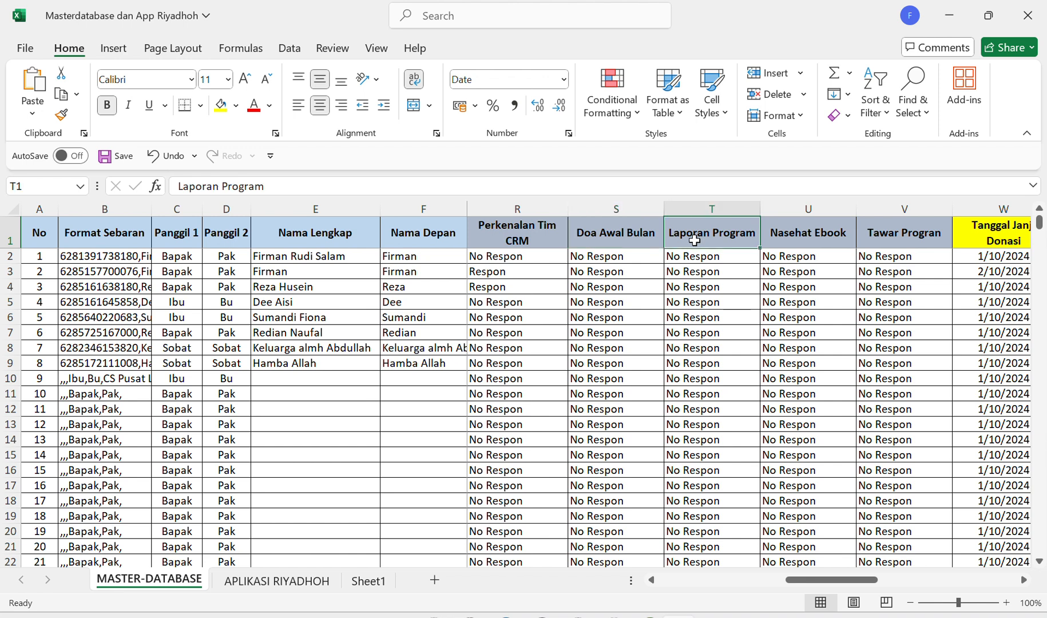
{"action": "left_click", "coordinate": [798, 240]}
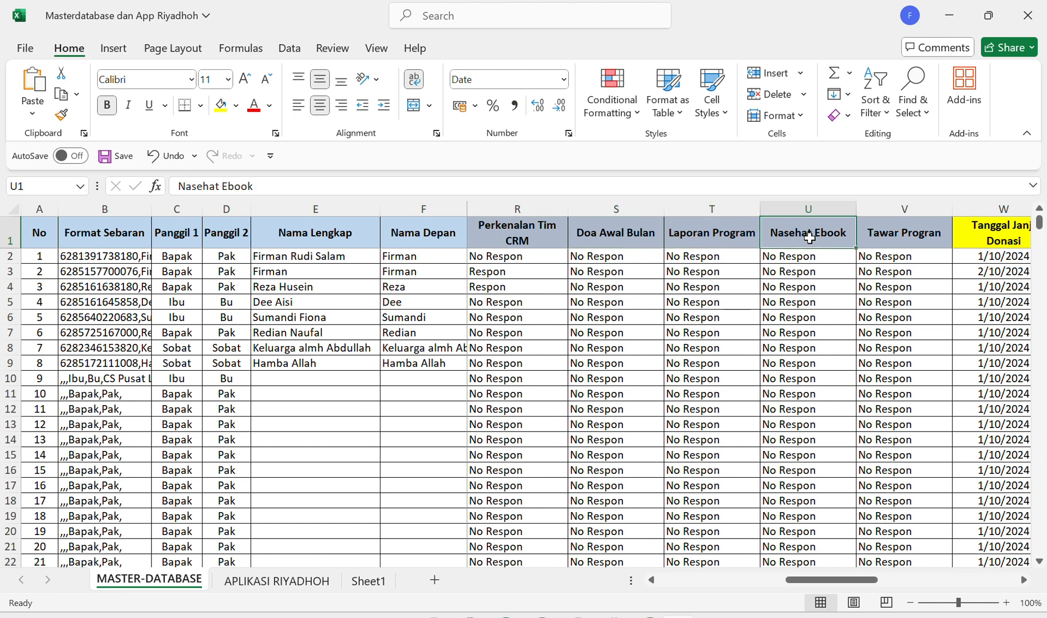
{"action": "left_click", "coordinate": [891, 238]}
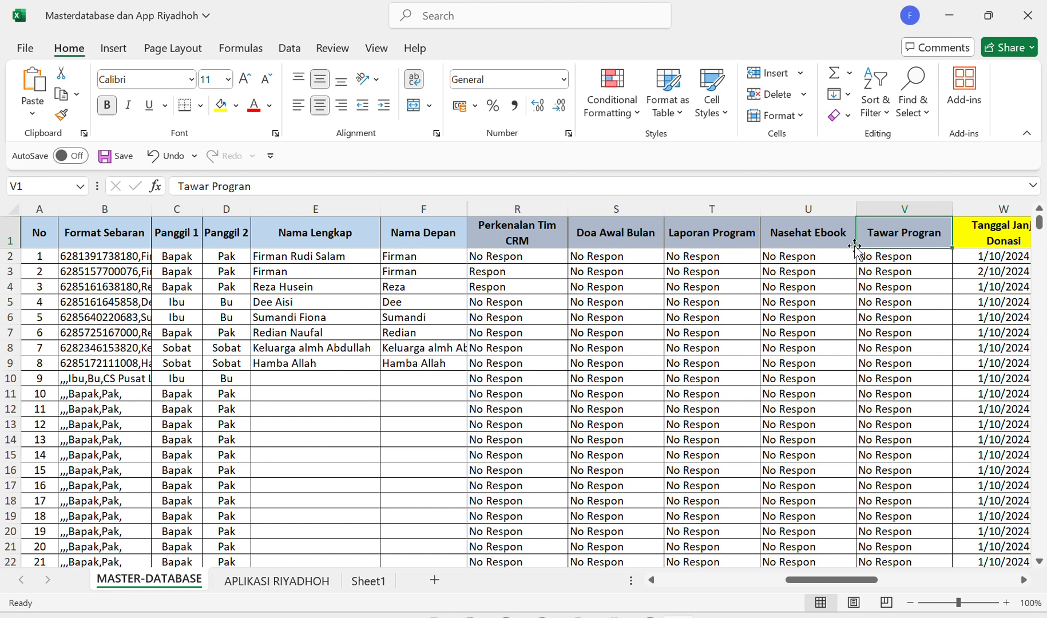
- Go through the headers from Doa Awal Bulan to Tawar Progran again and check the first Tawar Progran entry in V2
{"action": "left_click", "coordinate": [633, 230]}
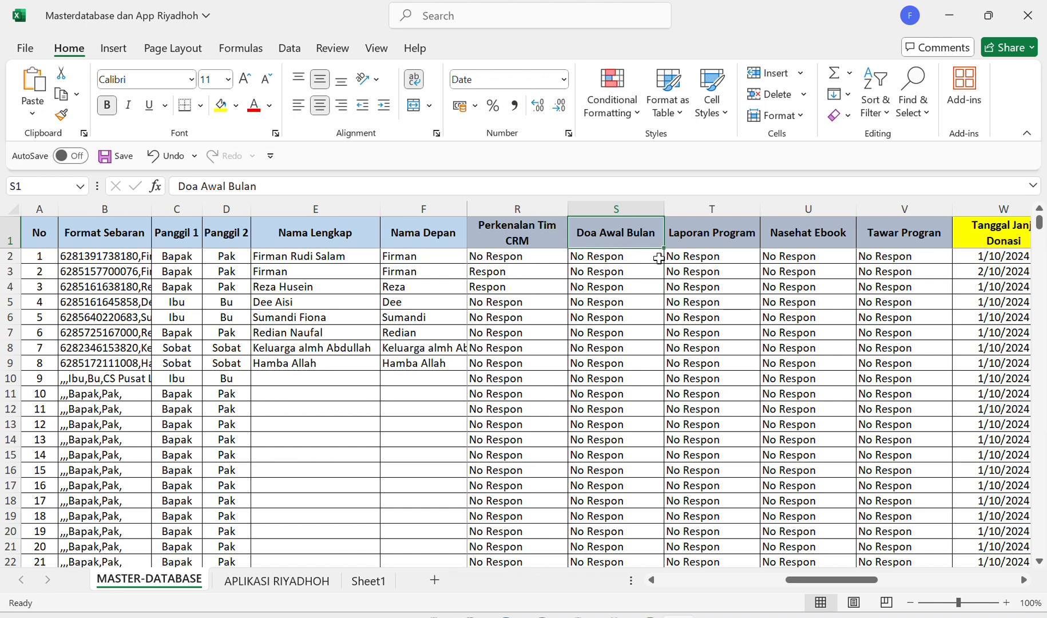
{"action": "key", "text": "Right"}
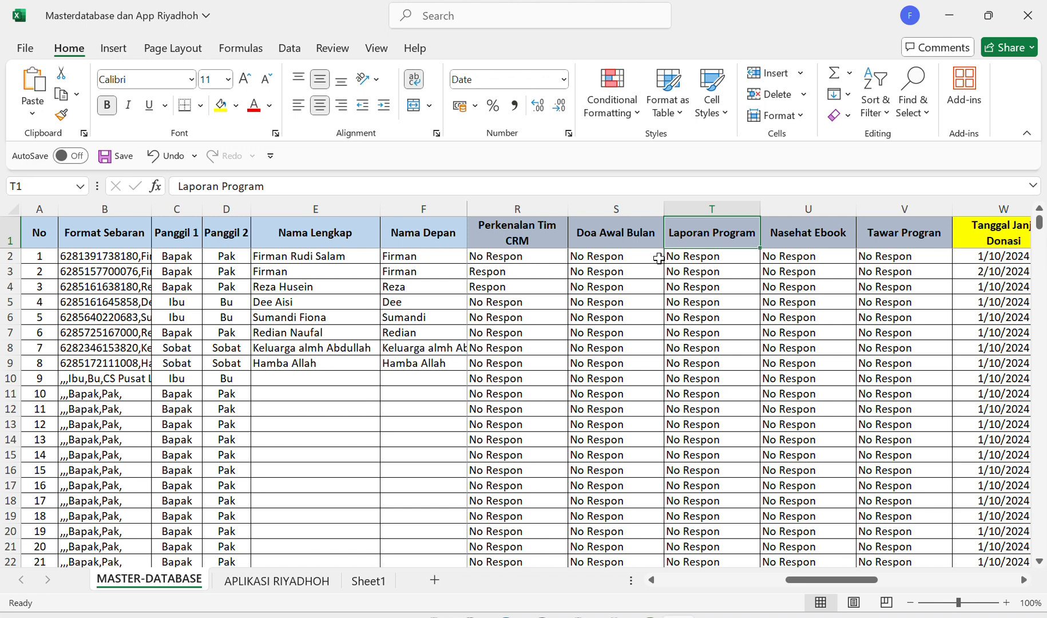
{"action": "key", "text": "Right"}
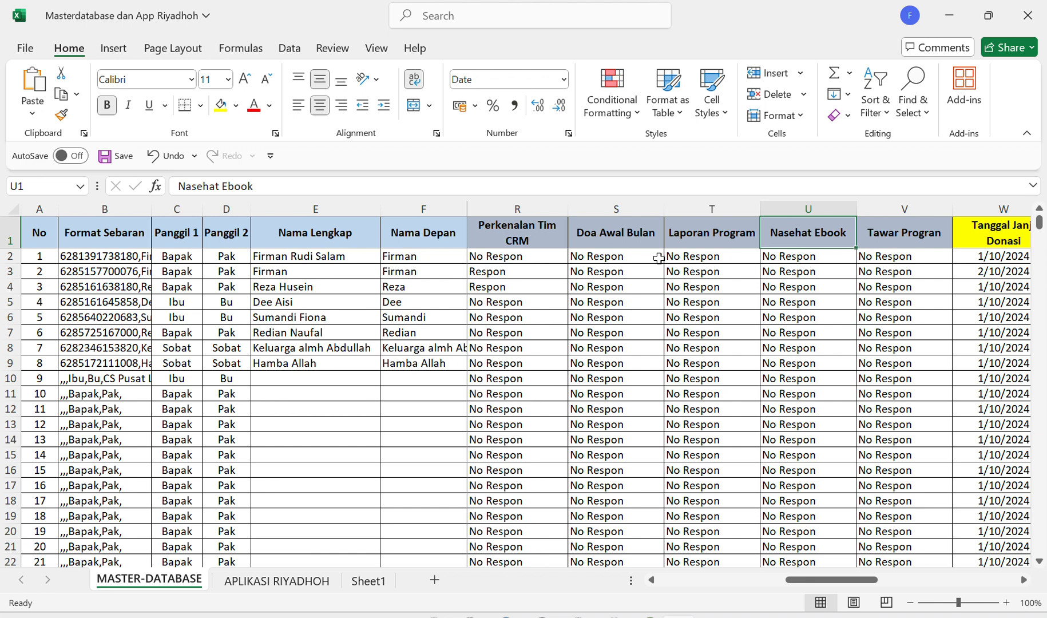
{"action": "key", "text": "Down"}
{"action": "key", "text": "Up"}
{"action": "key", "text": "Right"}
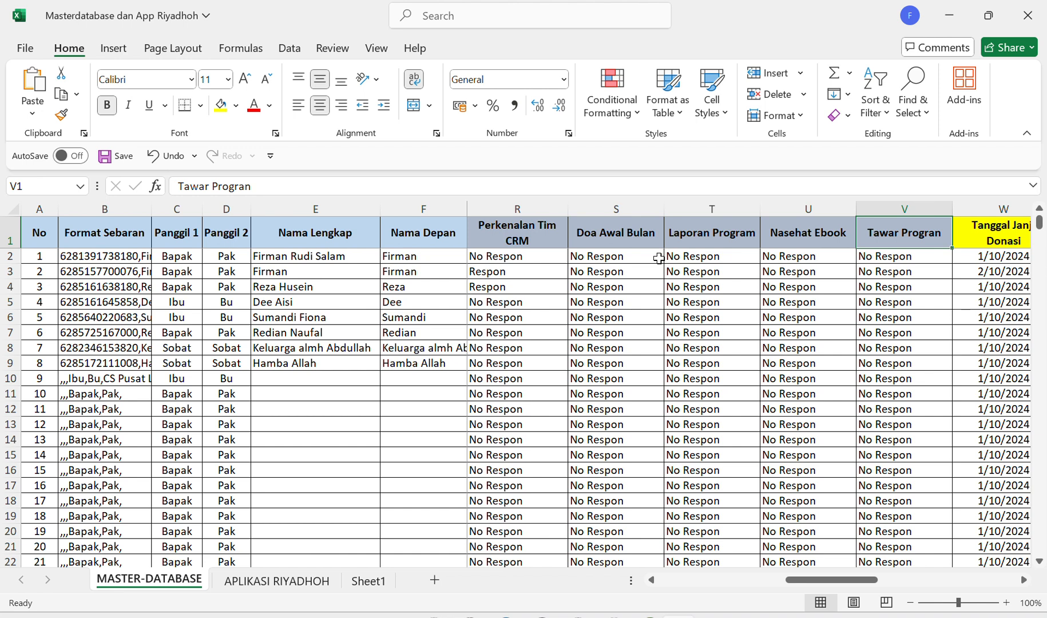
{"action": "key", "text": "Down"}
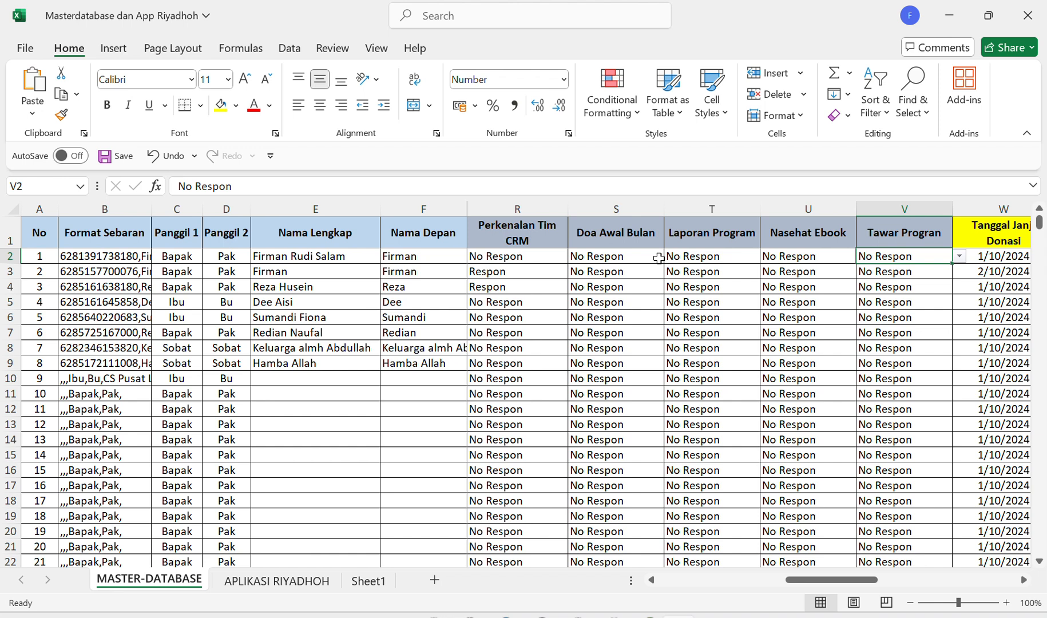
{"action": "key", "text": "Up"}
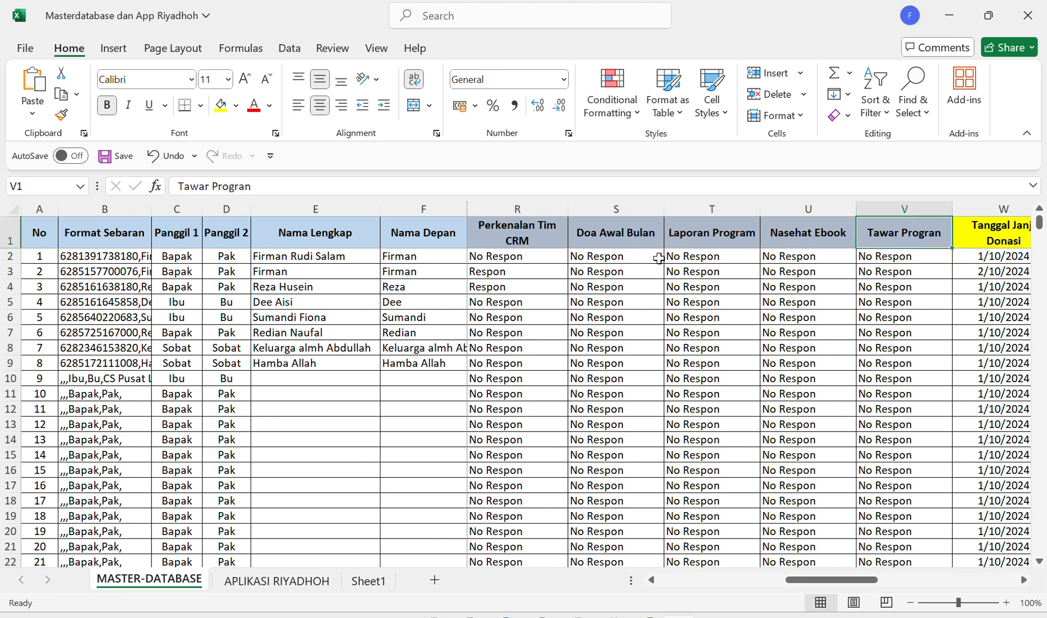
- Move back and forth between the Doa Awal Bulan and Tawar Progran headers to review the recurring message types
{"action": "key", "text": "Left"}
{"action": "key", "text": "Left"}
{"action": "key", "text": "Left"}
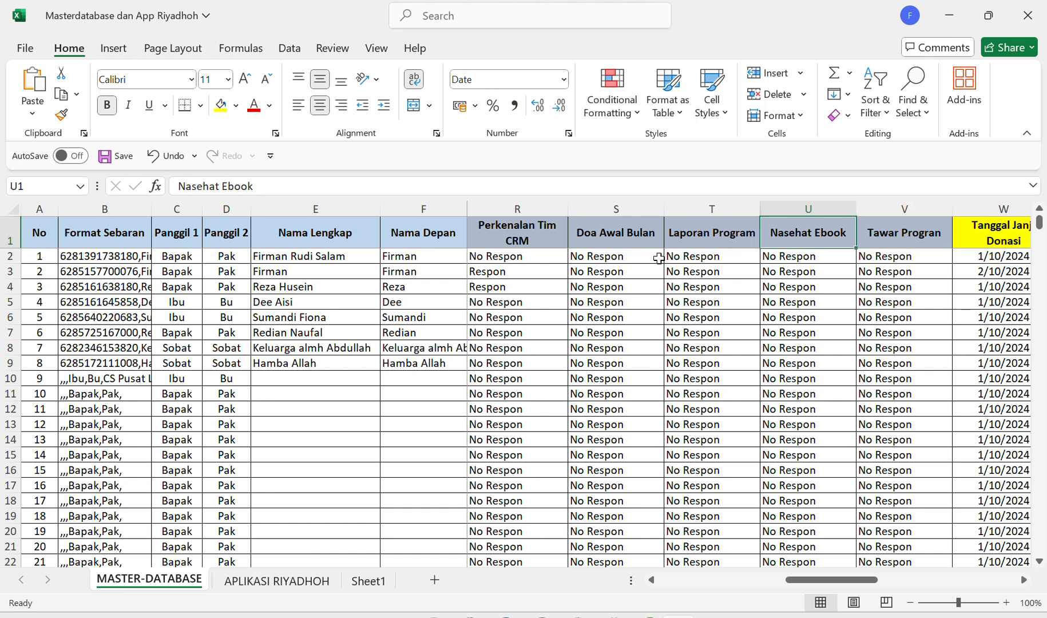
{"action": "key", "text": "Right"}
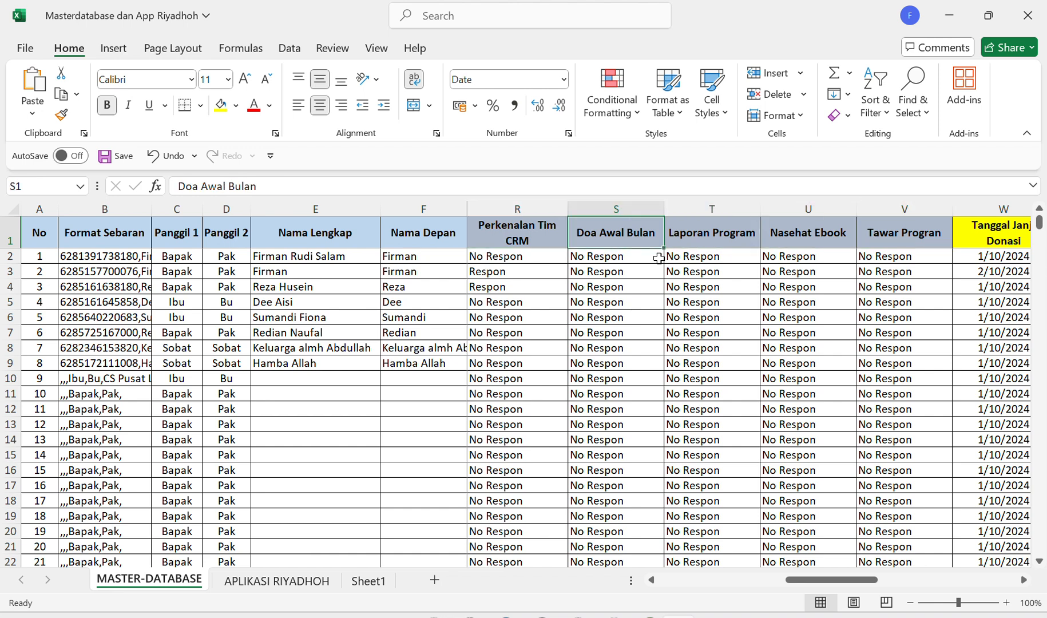
{"action": "key", "text": "Right"}
{"action": "key", "text": "Right"}
{"action": "key", "text": "Right"}
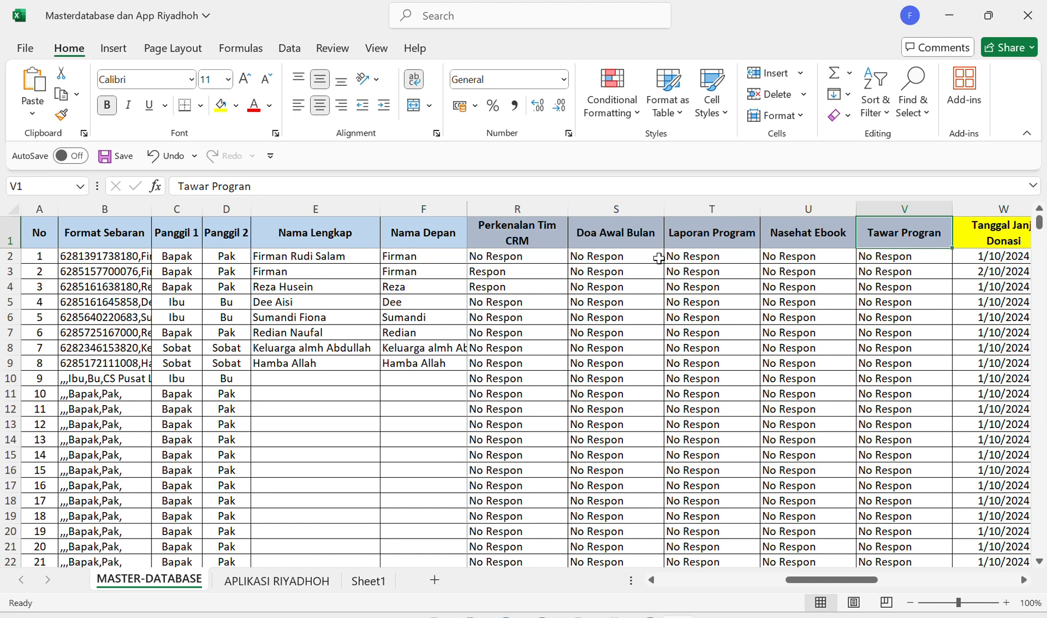
{"action": "key", "text": "Left"}
{"action": "key", "text": "Left"}
{"action": "key", "text": "Left"}
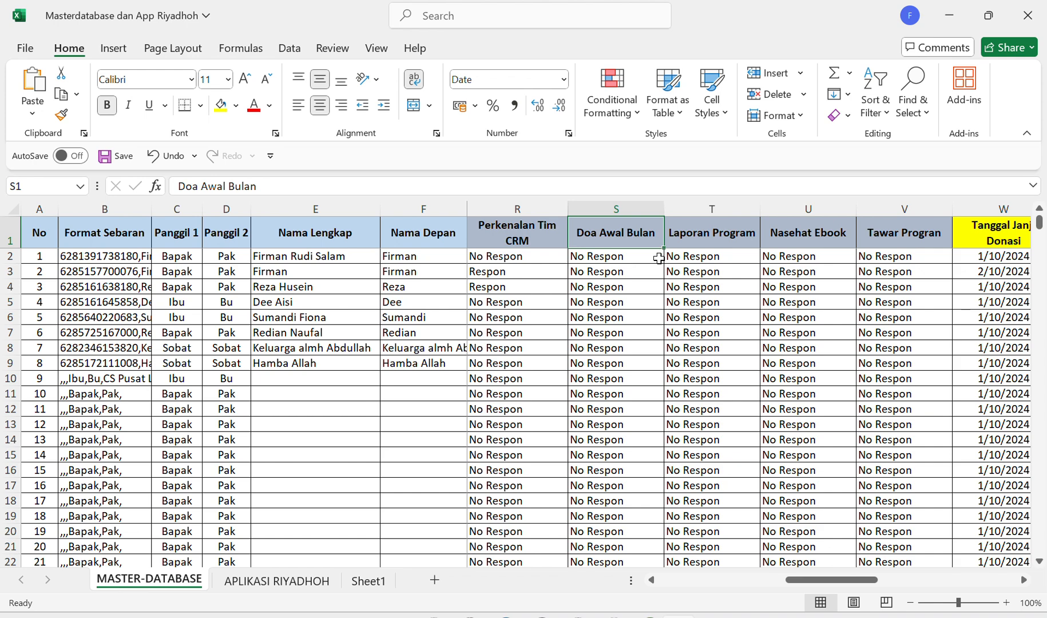
- Examine the Perkenalan Tim CRM, Tanggal Sapaan Terakhir and Status Donatur headers preceding the message columns
{"action": "key", "text": "Left"}
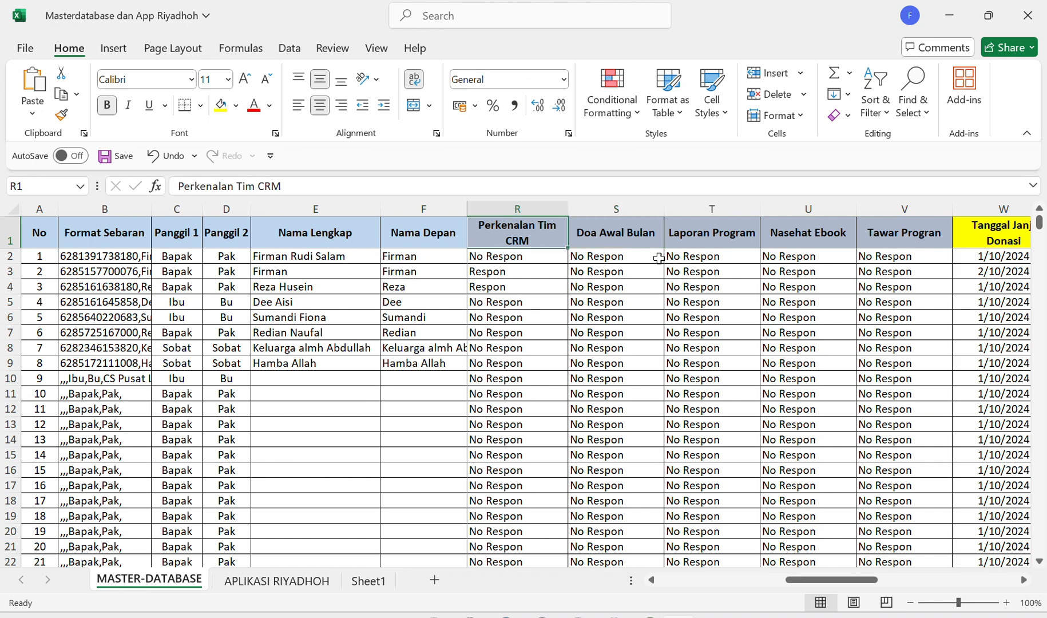
{"action": "key", "text": "Left"}
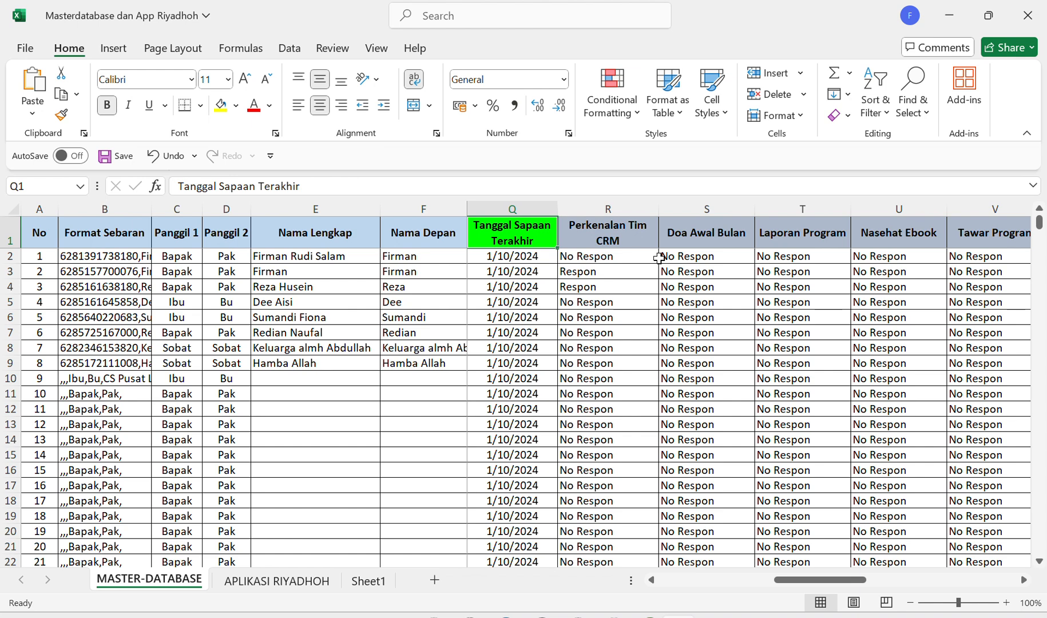
{"action": "key", "text": "Left"}
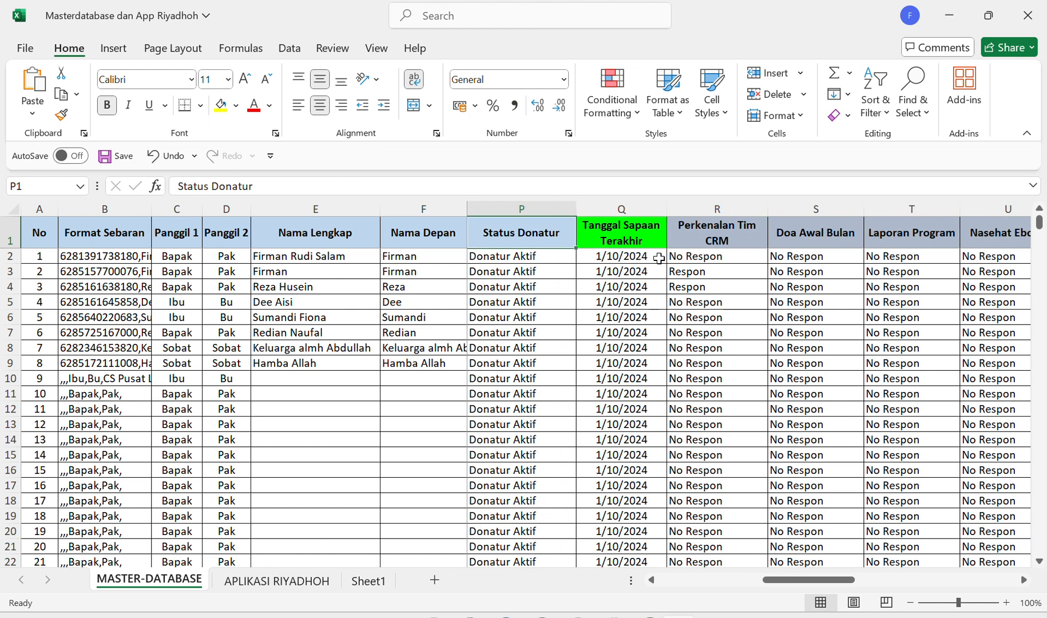
{"action": "key", "text": "Right"}
{"action": "key", "text": "Right"}
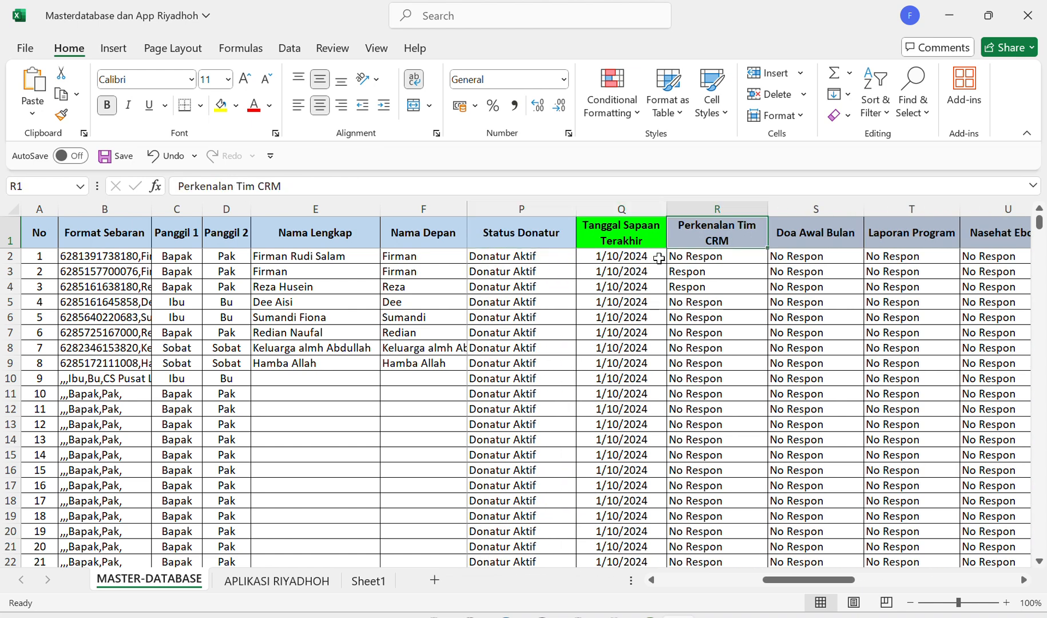
{"action": "key", "text": "Left"}
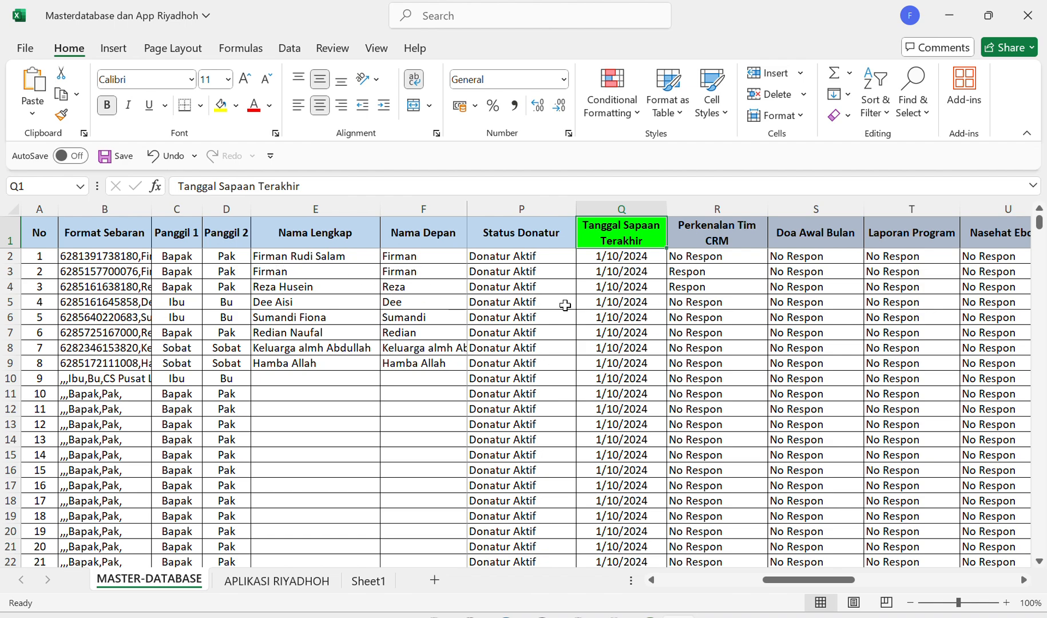
{"action": "scroll", "coordinate": [568, 303], "scroll_direction": "down", "scroll_amount": 1}
{"action": "scroll", "coordinate": [568, 303], "scroll_direction": "right", "scroll_amount": 2}
{"action": "scroll", "coordinate": [568, 303], "scroll_direction": "up", "scroll_amount": 1}
{"action": "scroll", "coordinate": [561, 300], "scroll_direction": "left", "scroll_amount": 1}
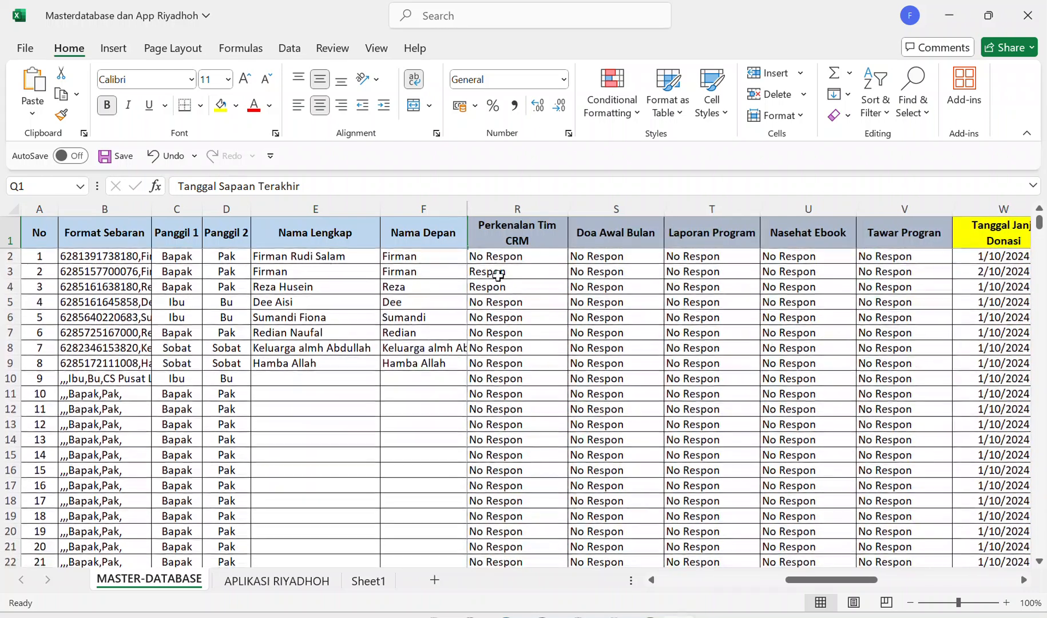
- Step through the Perkenalan Tim CRM response entries from R2 to R5
{"action": "left_click", "coordinate": [518, 254]}
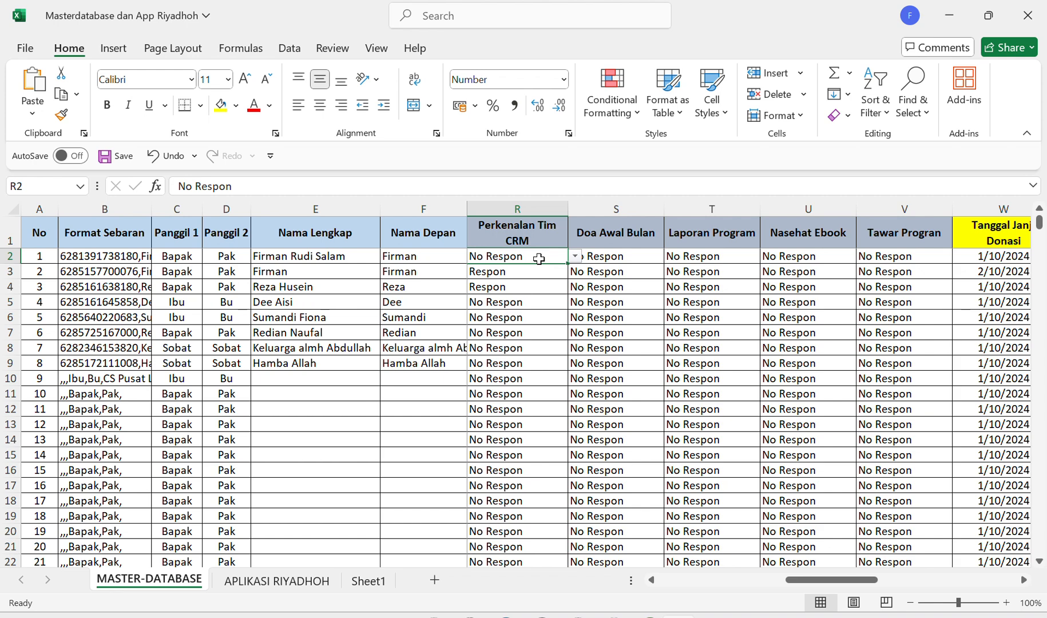
{"action": "key", "text": "Down"}
{"action": "key", "text": "Down"}
{"action": "key", "text": "Down"}
{"action": "key", "text": "super+Down"}
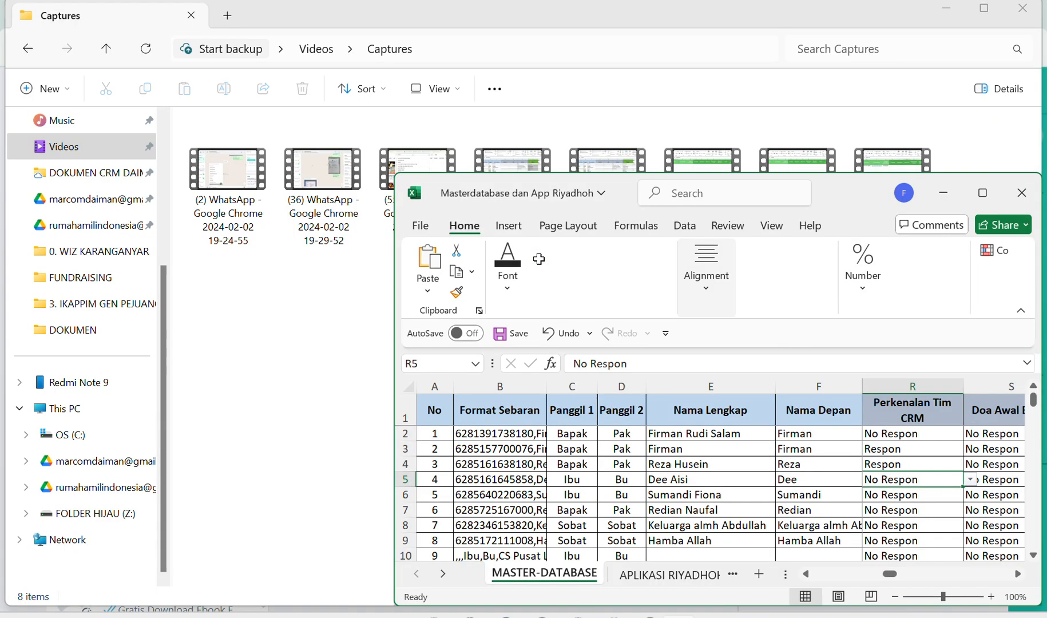
{"action": "key", "text": "super+Down"}
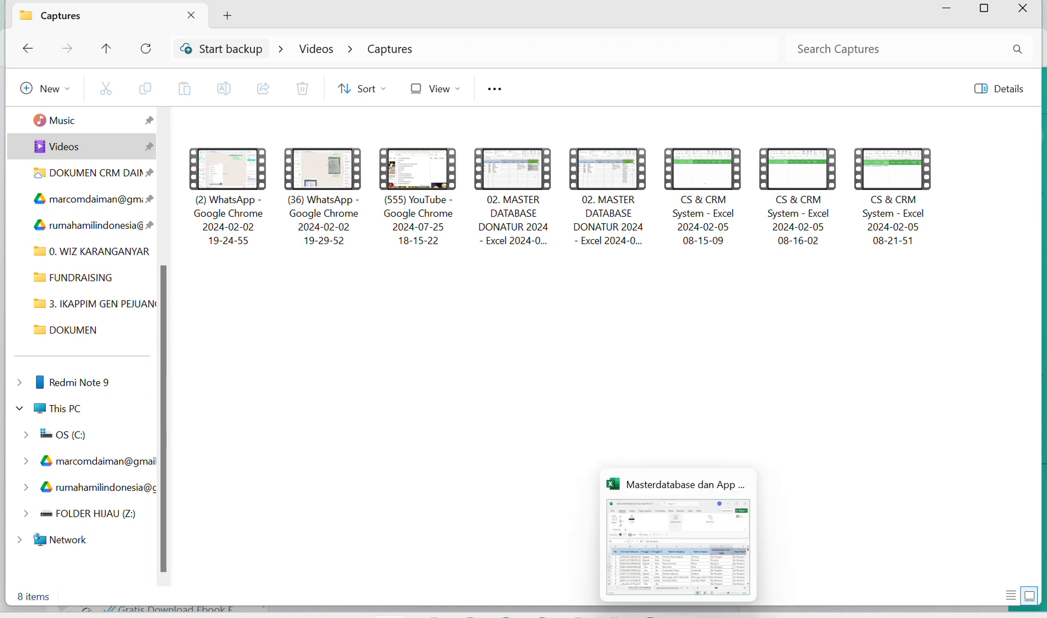
{"action": "left_click", "coordinate": [679, 616]}
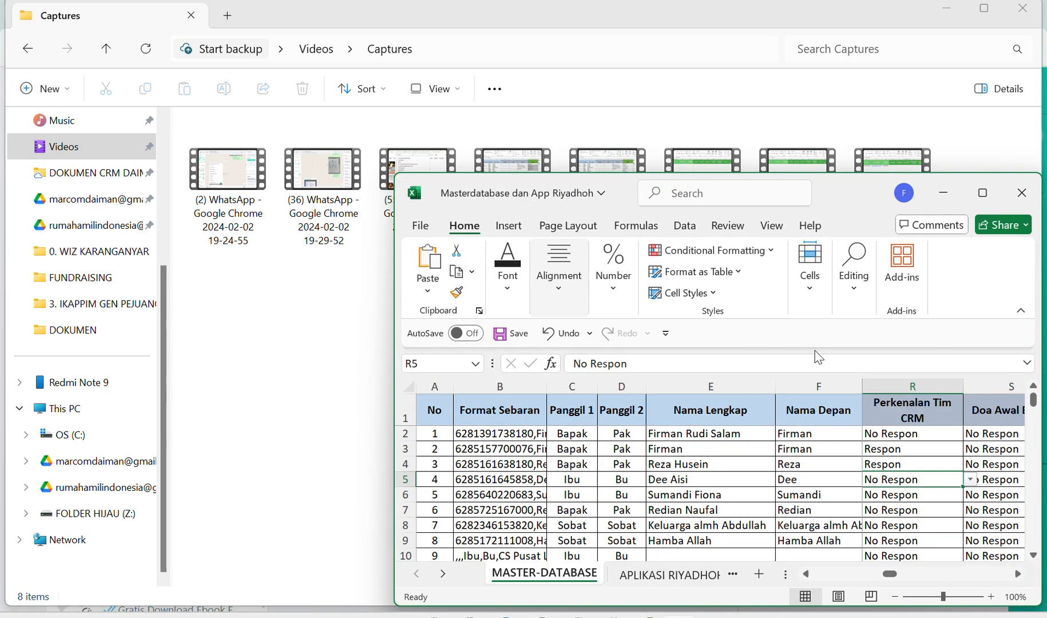
{"action": "left_click", "coordinate": [983, 193]}
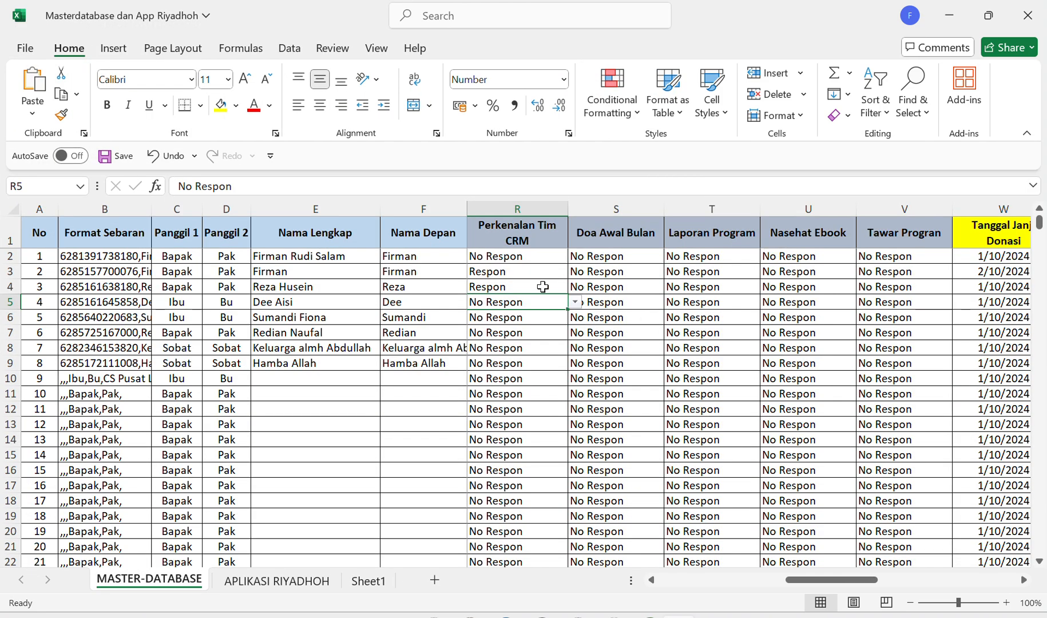
- Copy the No Respon entries from R5:R8 over R2:R5 in the Perkenalan Tim CRM column and save the workbook
{"action": "key", "text": "shift+Down"}
{"action": "key", "text": "shift+Down"}
{"action": "key", "text": "shift+Down"}
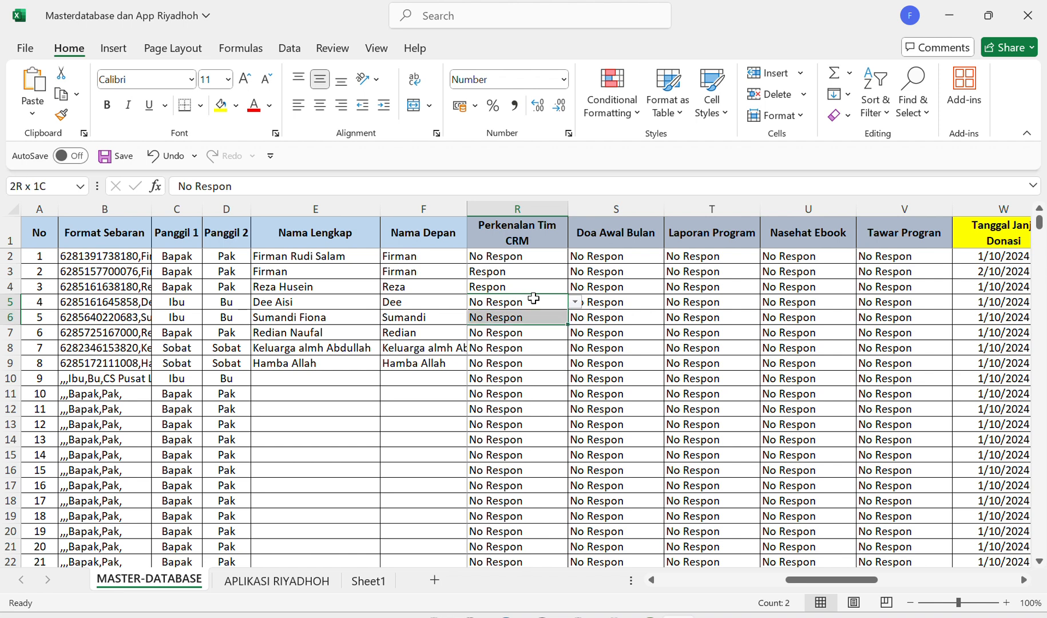
{"action": "key", "text": "ctrl+c"}
{"action": "key", "text": "Up"}
{"action": "key", "text": "Up"}
{"action": "key", "text": "Up"}
{"action": "key", "text": "Up"}
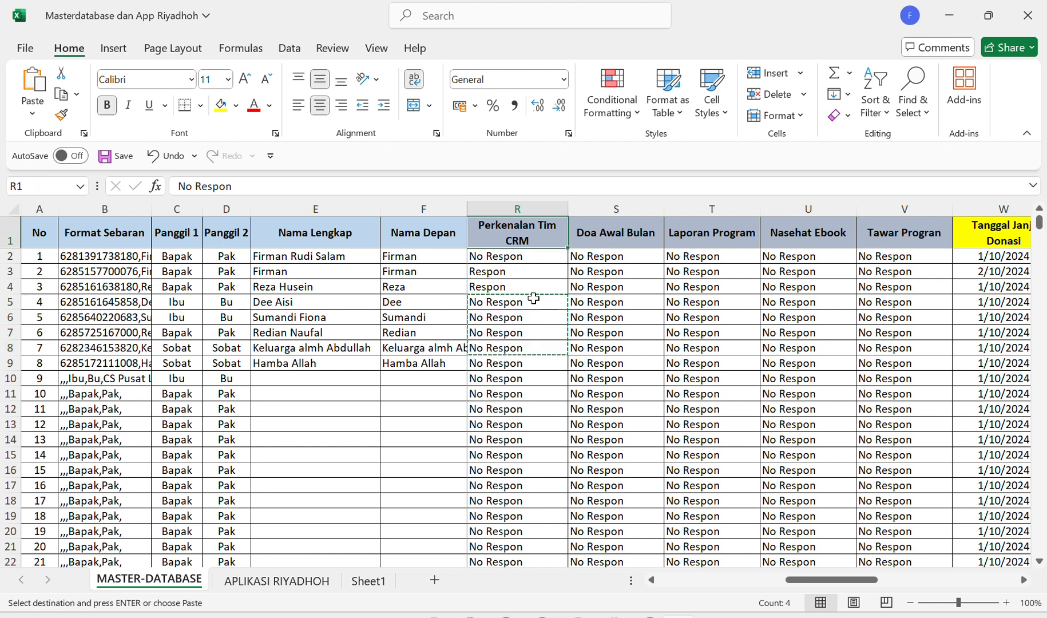
{"action": "key", "text": "Down"}
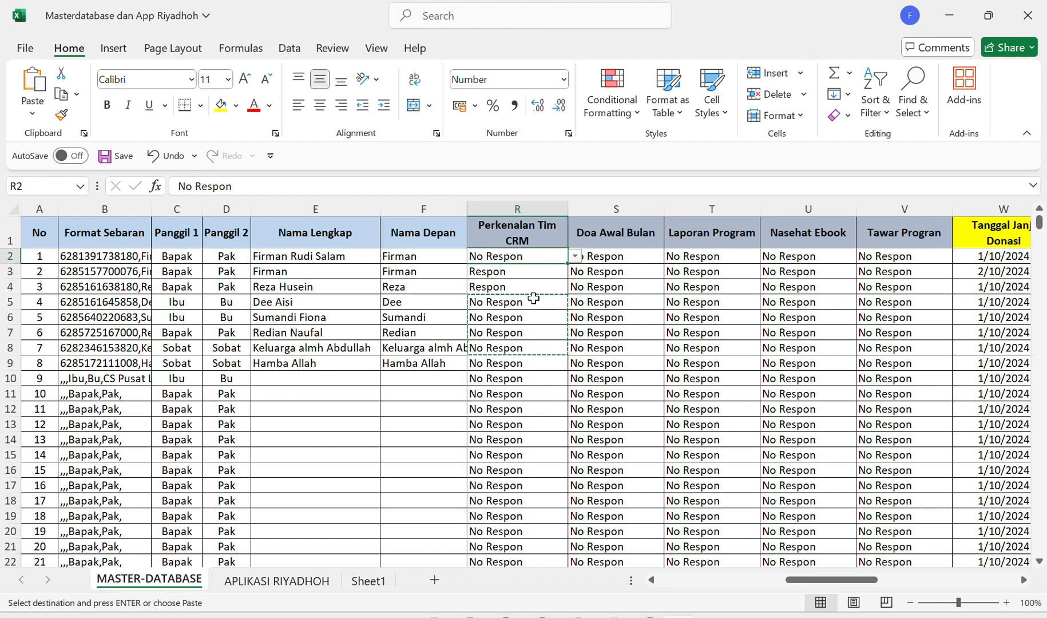
{"action": "key", "text": "shift+Down"}
{"action": "key", "text": "shift+Down"}
{"action": "key", "text": "shift+Down"}
{"action": "key", "text": "Return"}
{"action": "key", "text": "ctrl+s"}
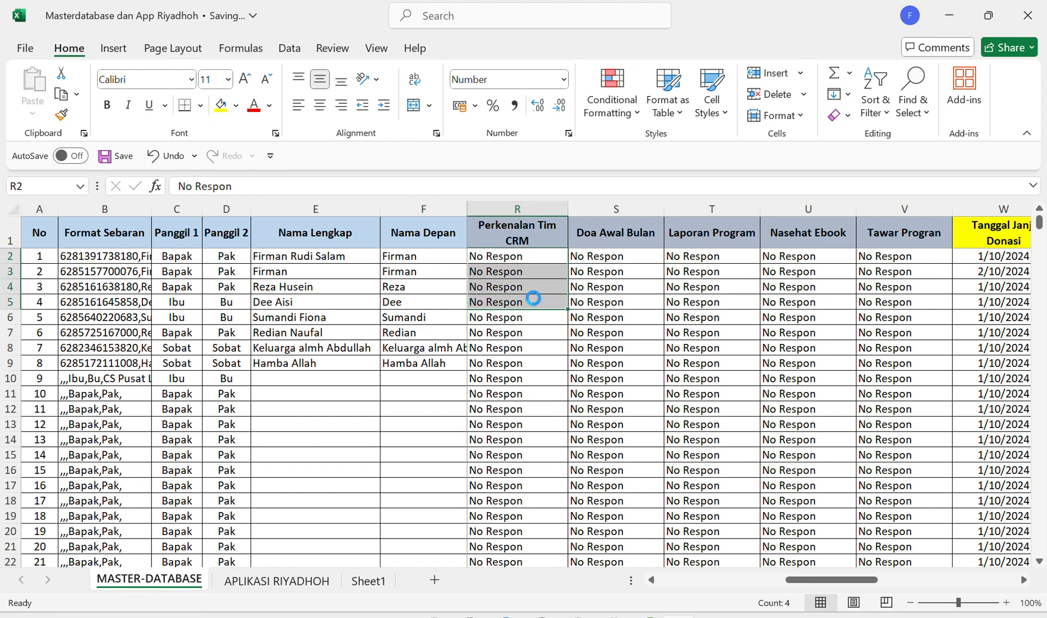
- Set the first donor's Perkenalan Tim CRM response in R2 to Respon
{"action": "key", "text": "Up"}
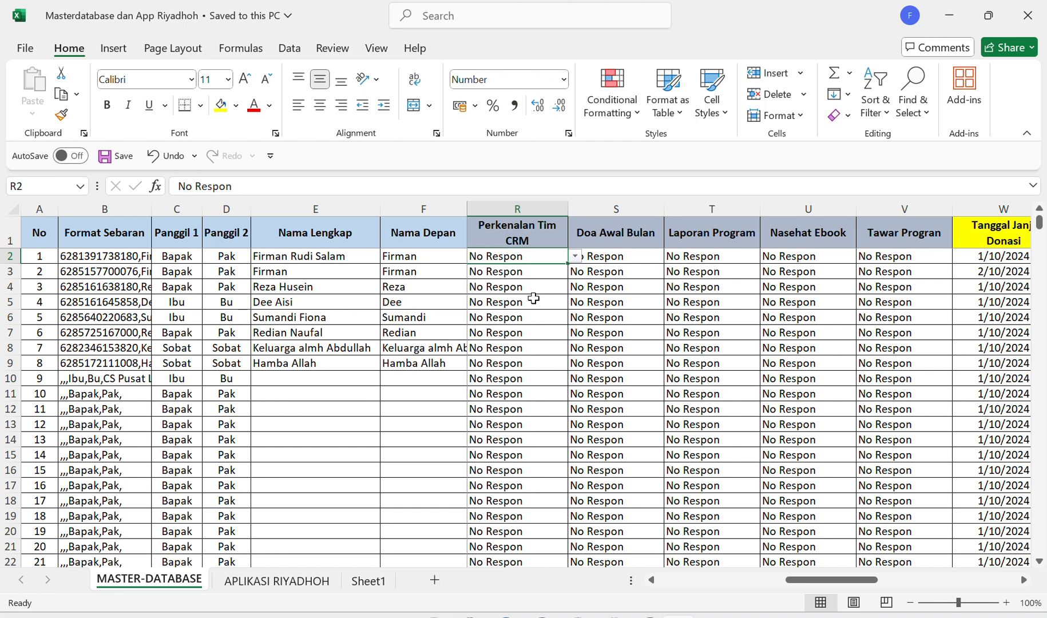
{"action": "key", "text": "shift+Down"}
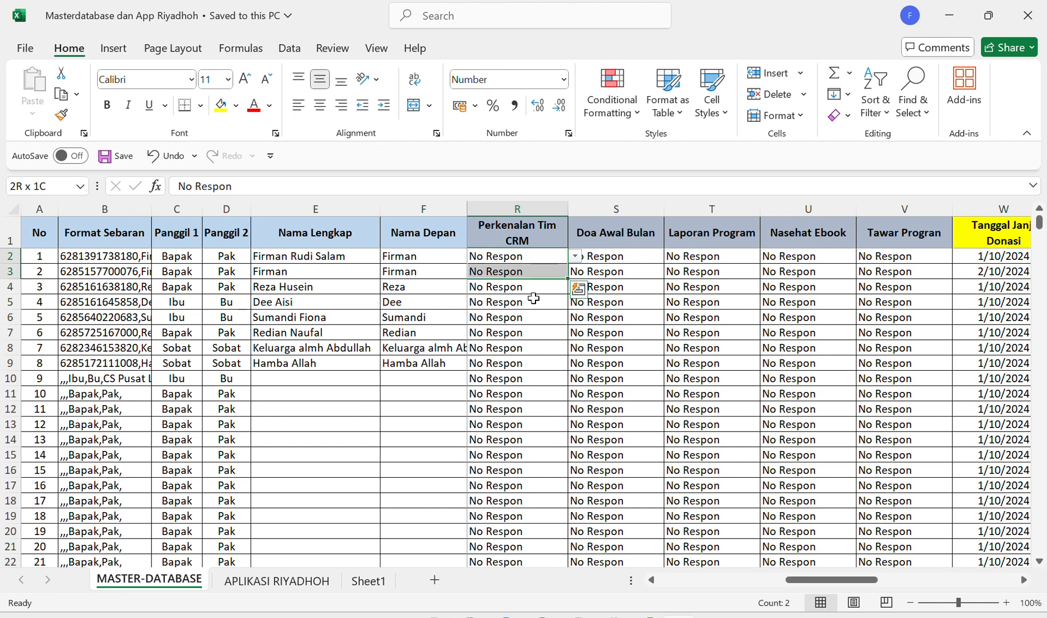
{"action": "key", "text": "Up"}
{"action": "key", "text": "Down"}
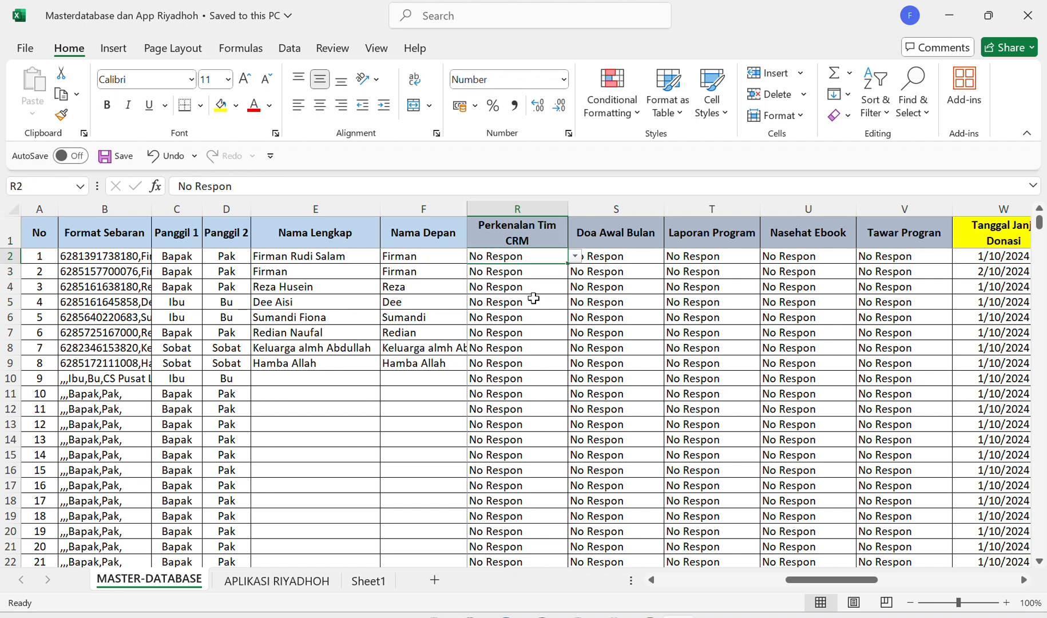
{"action": "key", "text": "alt+Down"}
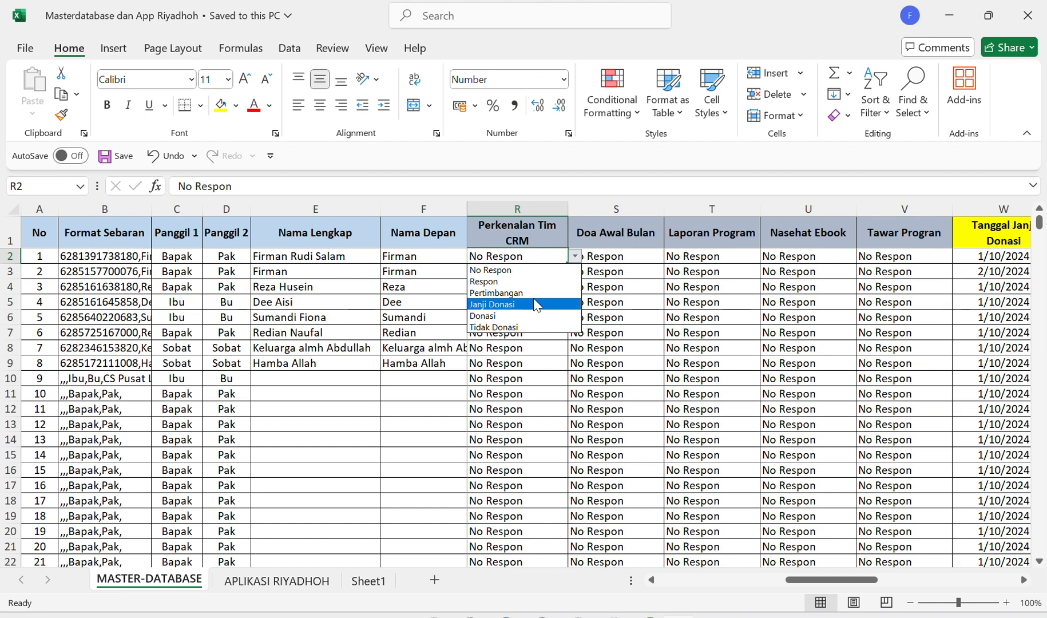
{"action": "key", "text": "Up"}
{"action": "key", "text": "Up"}
{"action": "key", "text": "Return"}
{"action": "key", "text": "Down"}
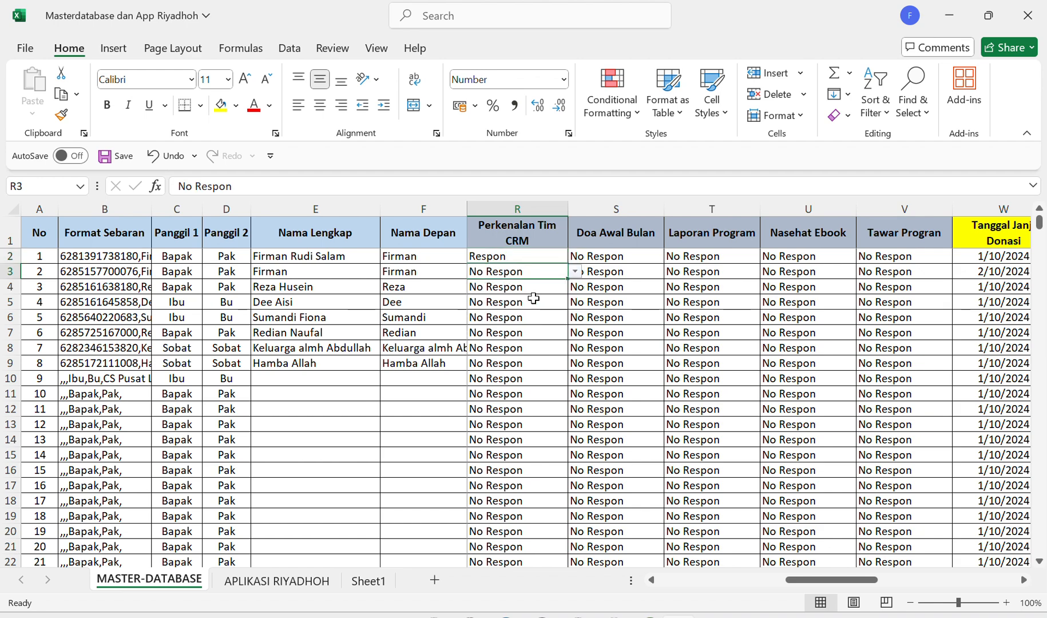
- Set the second donor's Perkenalan Tim CRM response in R3 to Respon
{"action": "key", "text": "Left"}
{"action": "key", "text": "Right"}
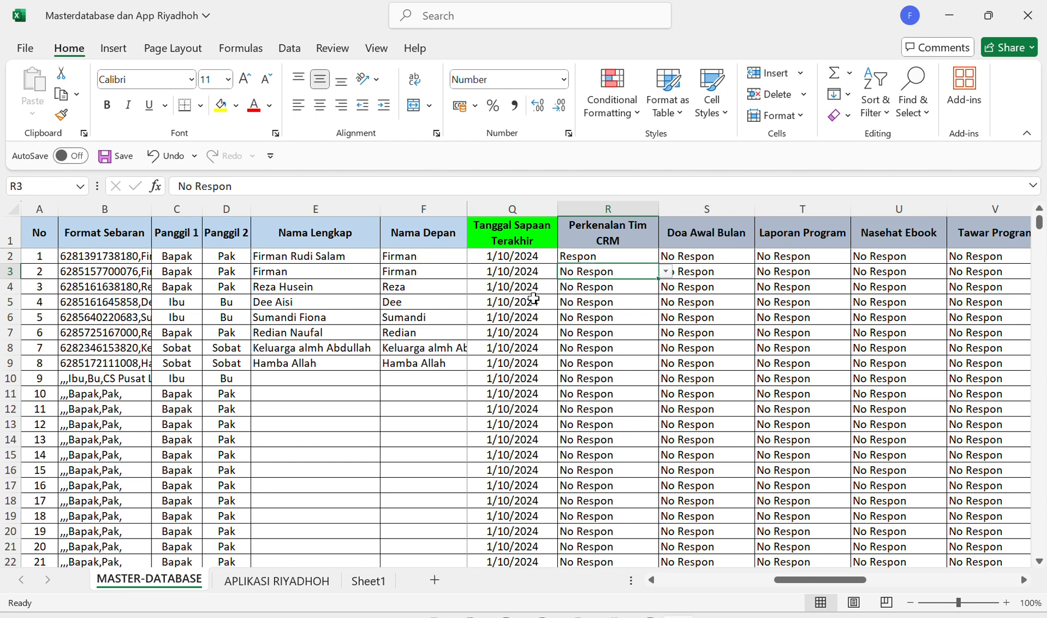
{"action": "key", "text": "alt+Down"}
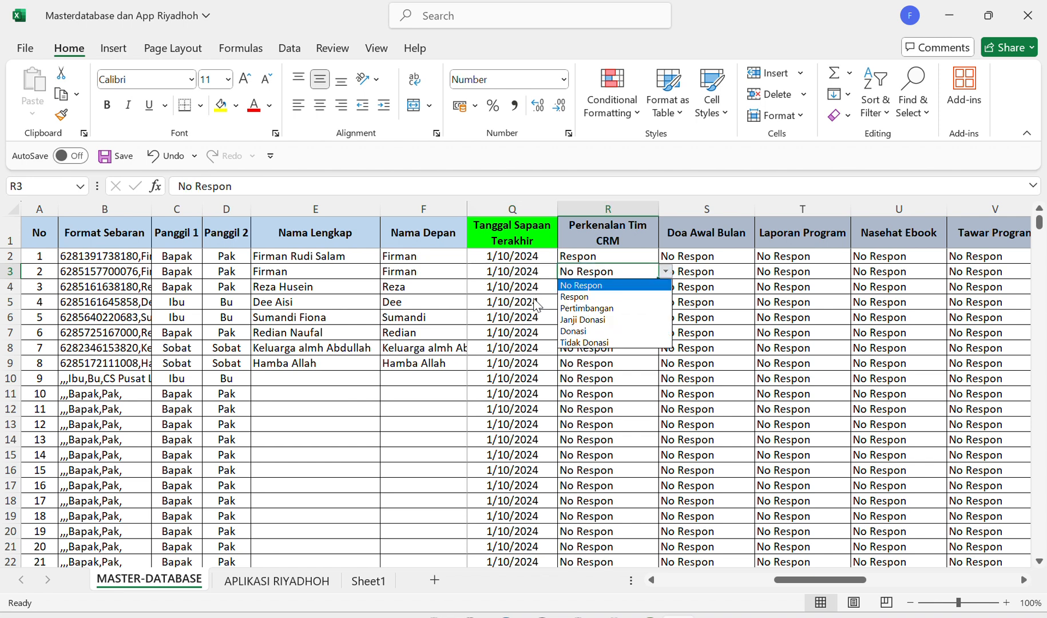
{"action": "key", "text": "Down"}
{"action": "key", "text": "Up"}
{"action": "key", "text": "Return"}
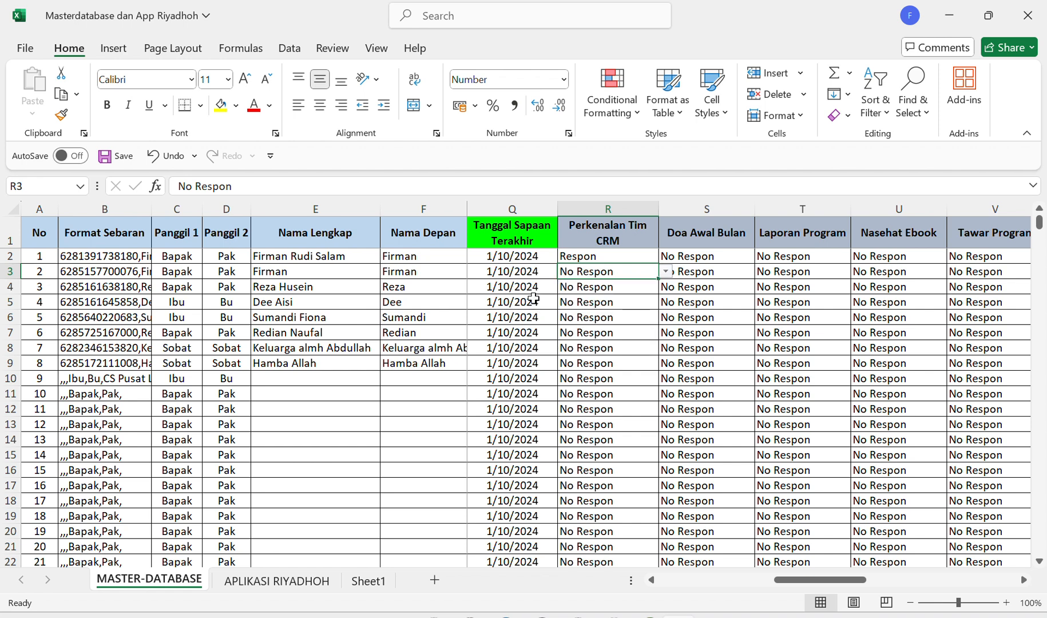
{"action": "key", "text": "alt+Down"}
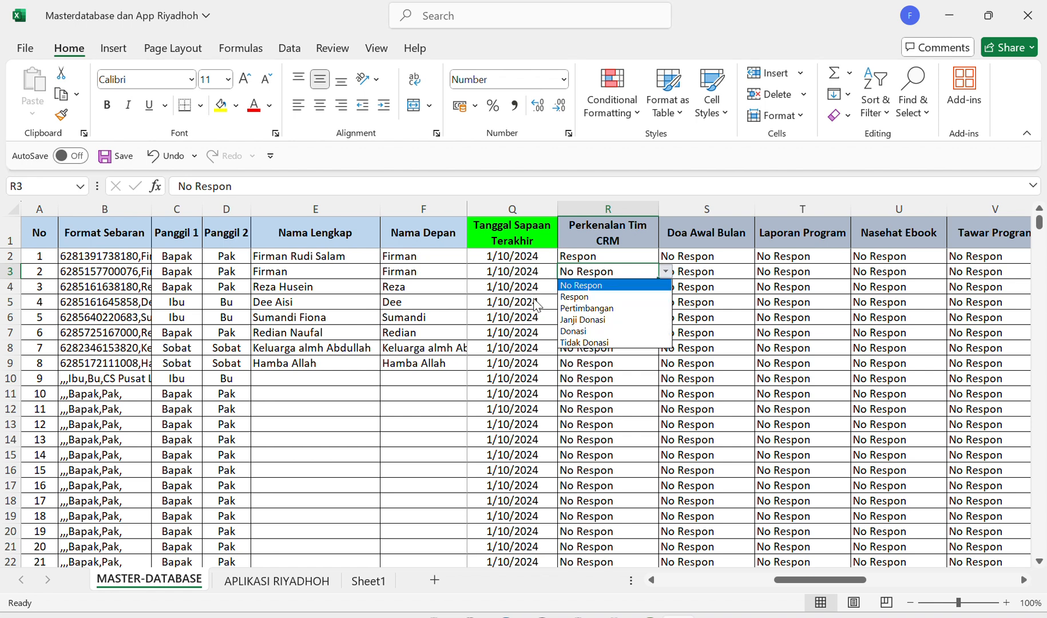
{"action": "key", "text": "Down"}
{"action": "key", "text": "Return"}
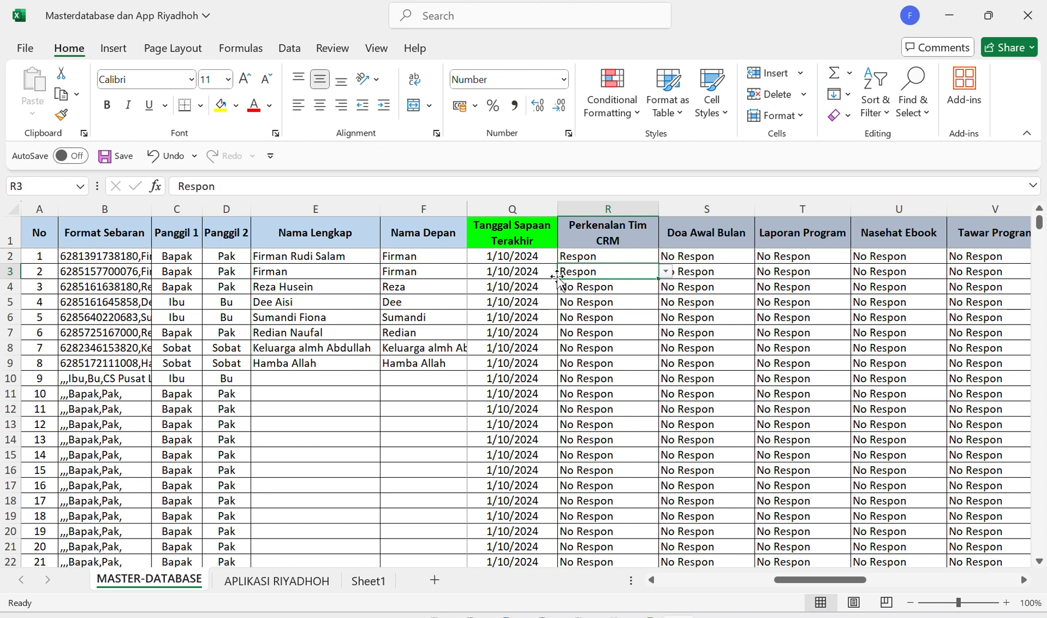
- Enter 27 December 2024 as the first donor's Tanggal Sapaan Terakhir in Q2
{"action": "left_click", "coordinate": [527, 257]}
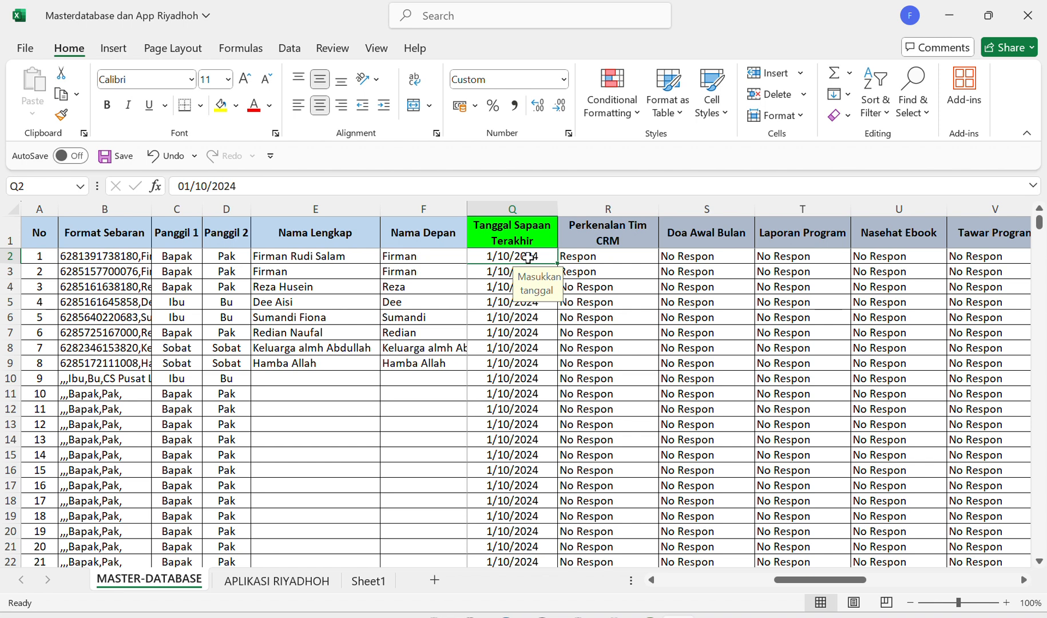
{"action": "type", "text": "27"}
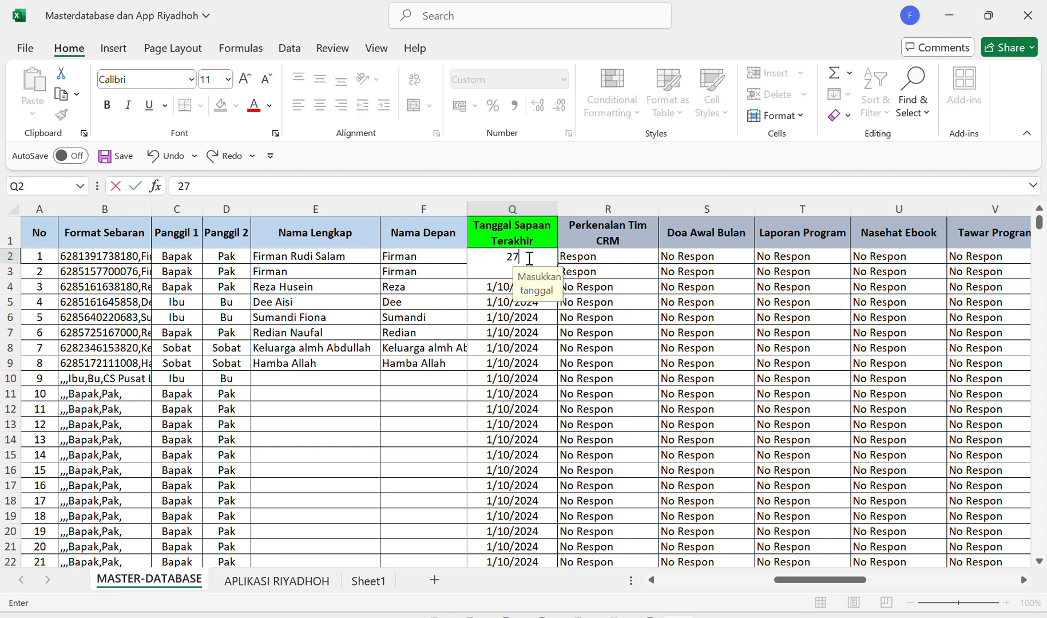
{"action": "type", "text": " dec"}
{"action": "key", "text": "Return"}
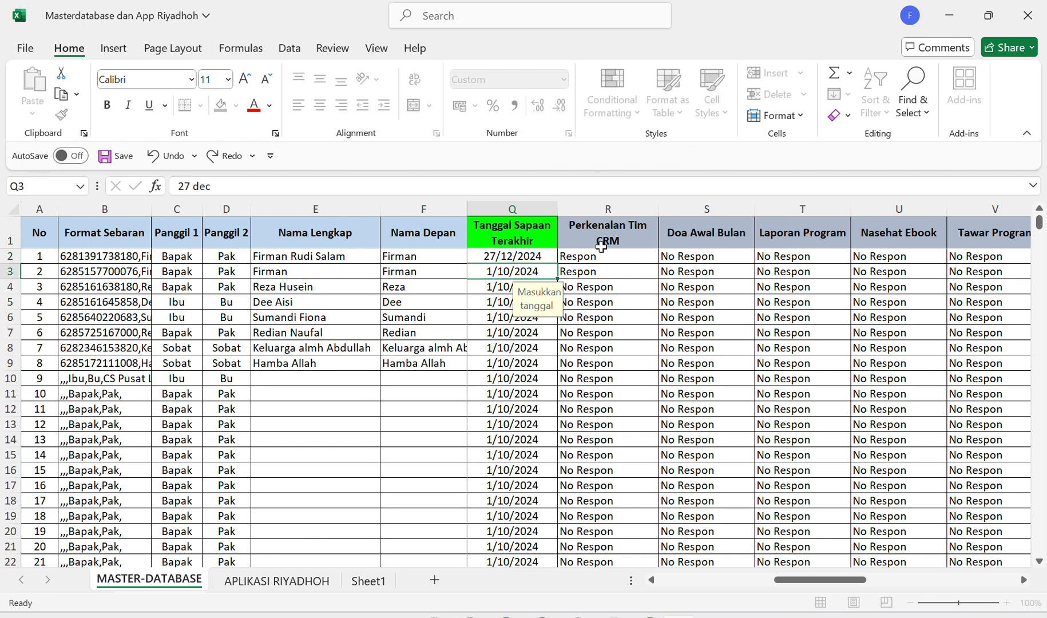
- Fill the Tanggal Sapaan Terakhir column from Q2 down to Q7 as a date series
{"action": "left_click", "coordinate": [525, 259]}
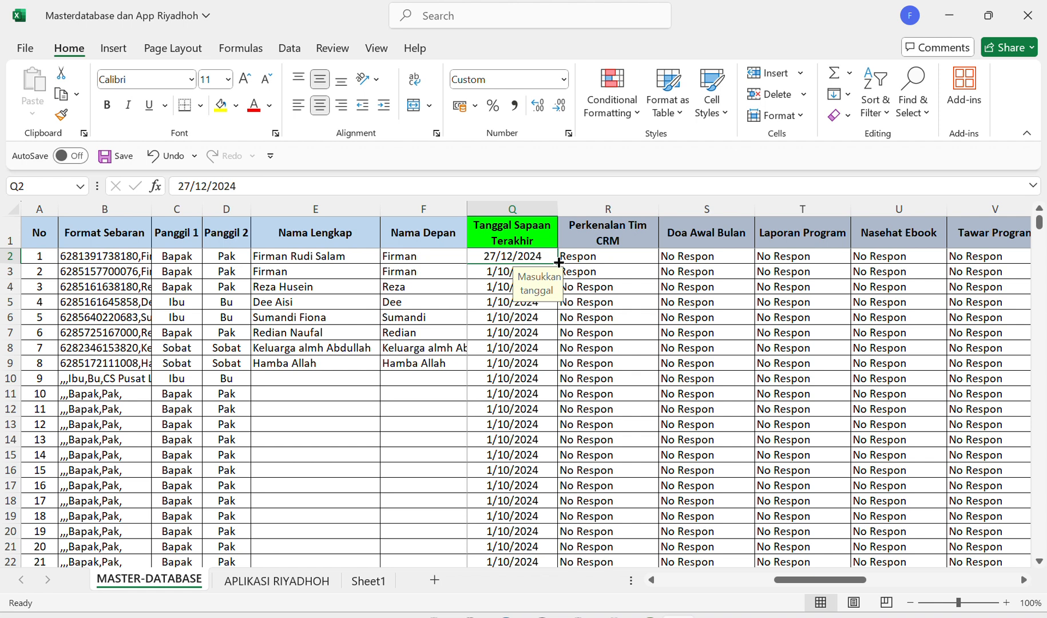
{"action": "left_click_drag", "start_coordinate": [559, 262], "coordinate": [555, 336]}
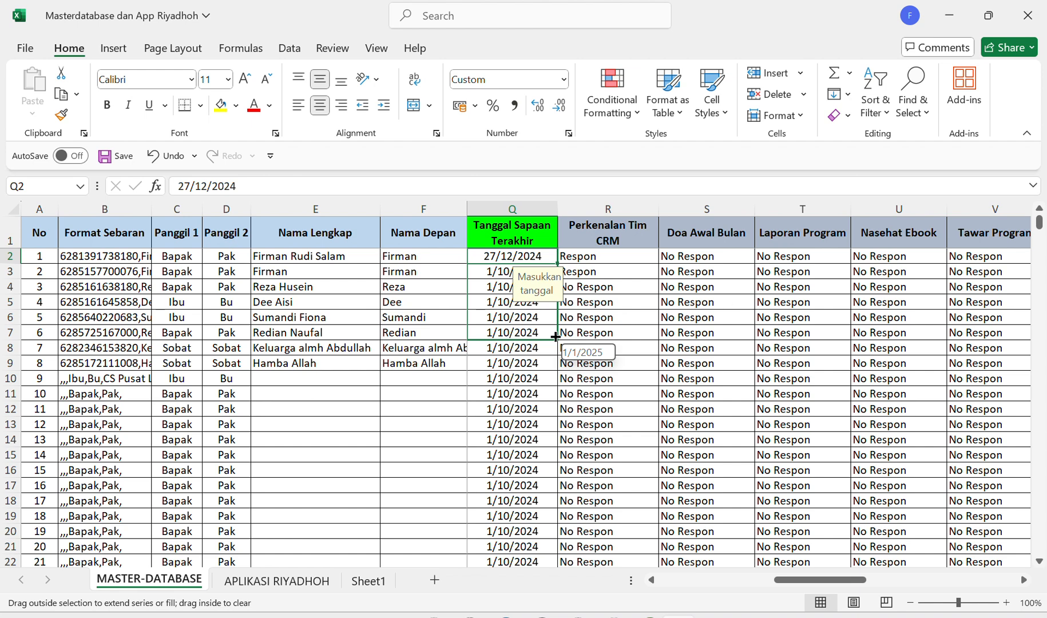
{"action": "left_click_drag", "start_coordinate": [556, 336], "coordinate": [555, 337]}
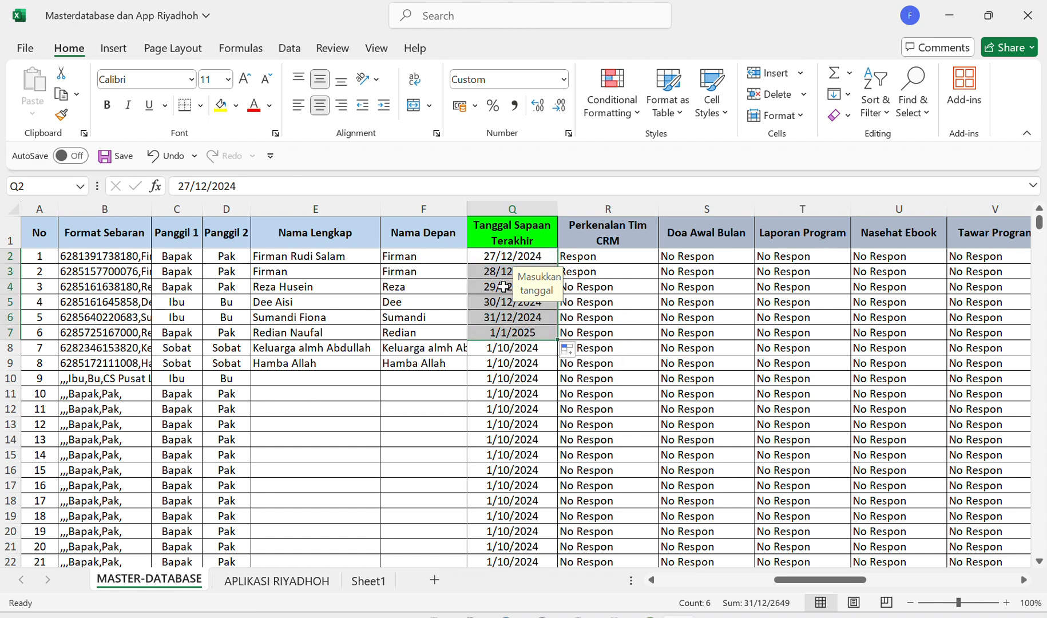
- Copy the 27/12/2024 greeting date from Q2 into Q3:Q5 and check the pasted dates
{"action": "left_click", "coordinate": [495, 259]}
{"action": "key", "text": "ctrl+c"}
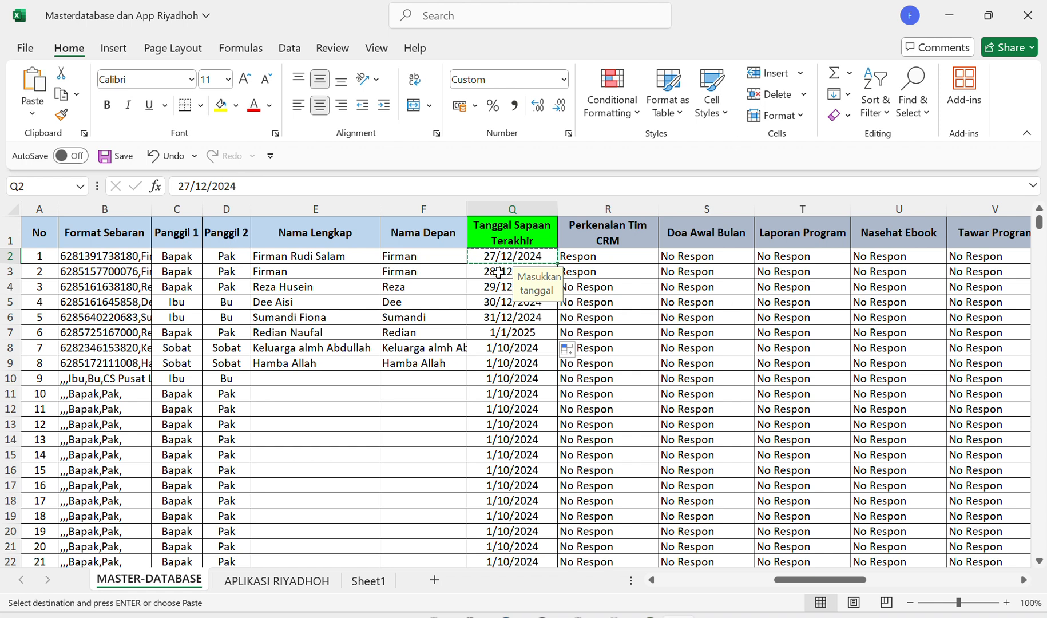
{"action": "left_click", "coordinate": [500, 277]}
{"action": "key", "text": "shift+Down"}
{"action": "key", "text": "shift+Down"}
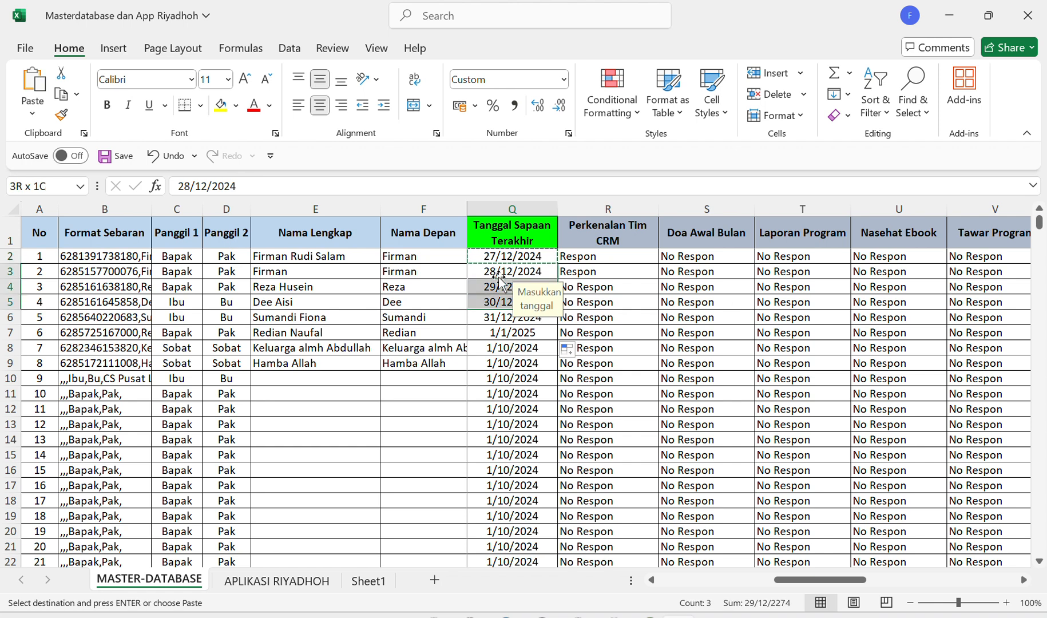
{"action": "key", "text": "ctrl+v"}
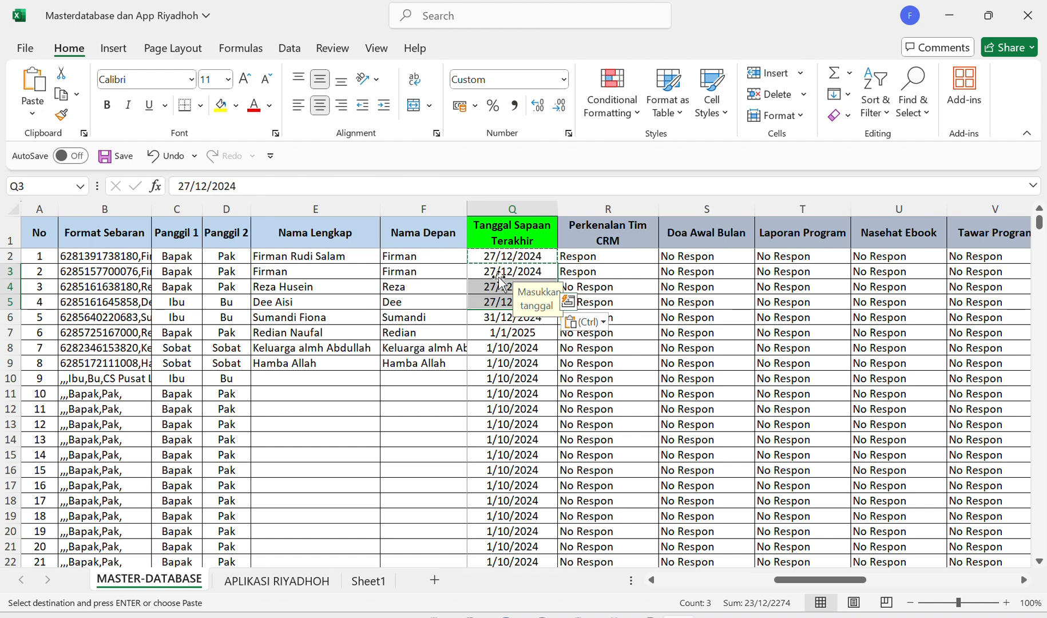
{"action": "key", "text": "Down"}
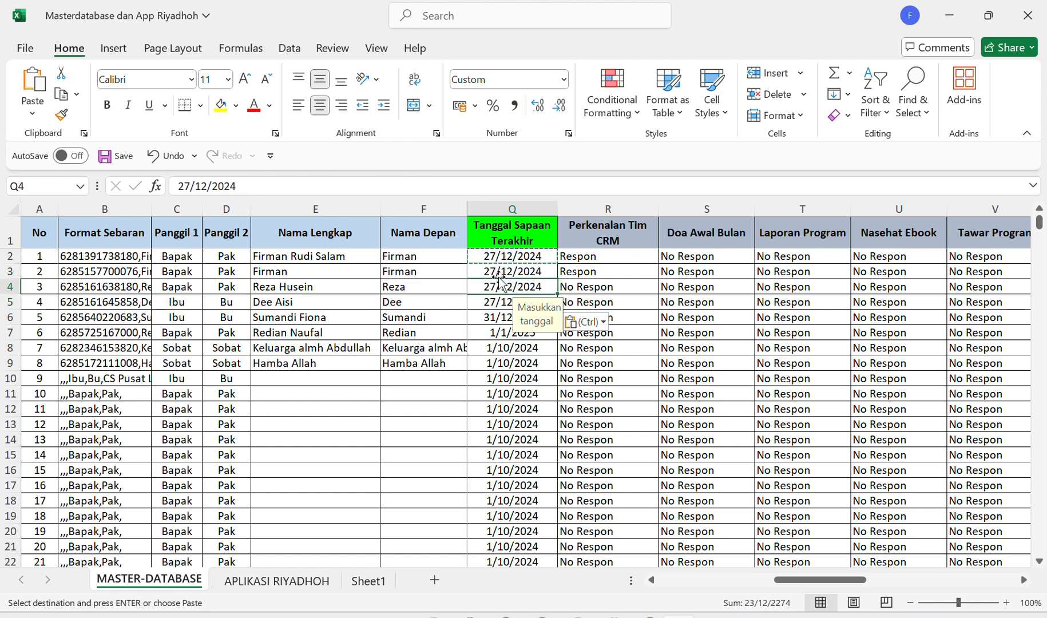
{"action": "key", "text": "Up"}
{"action": "key", "text": "Down"}
{"action": "key", "text": "Down"}
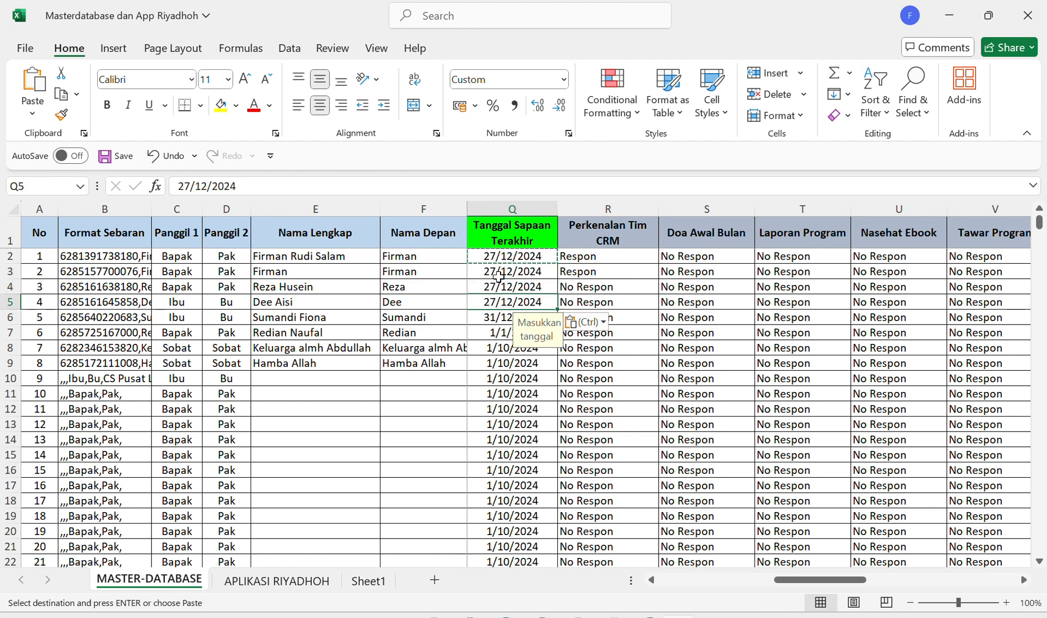
- Set the fifth donor's Tanggal Sapaan Terakhir in Q6 to 28 December 2024
{"action": "key", "text": "Down"}
{"action": "key", "text": "Down"}
{"action": "key", "text": "Up"}
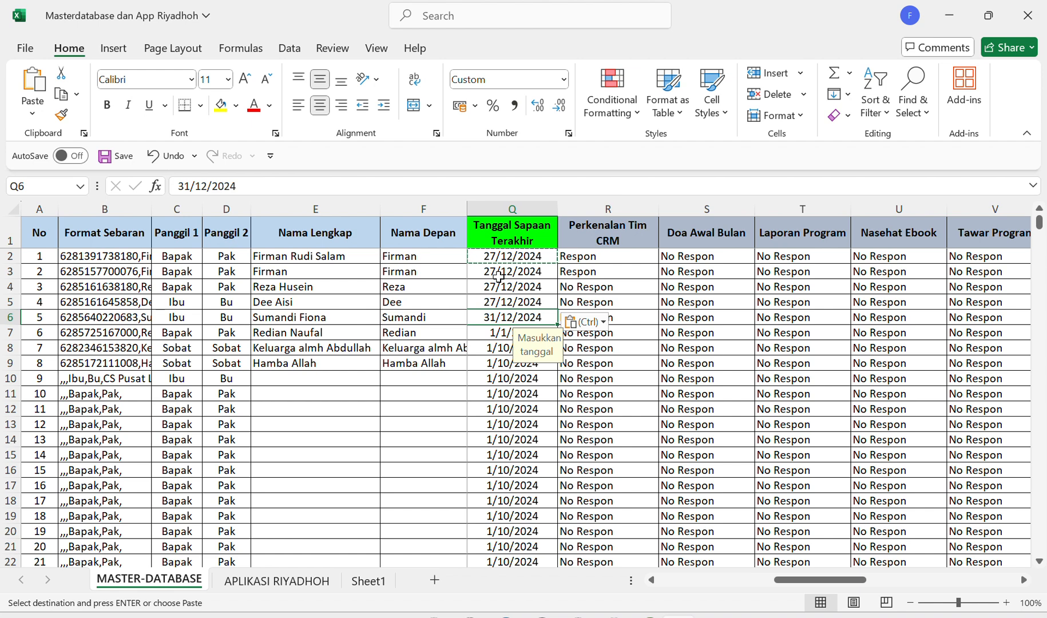
{"action": "type", "text": "28"}
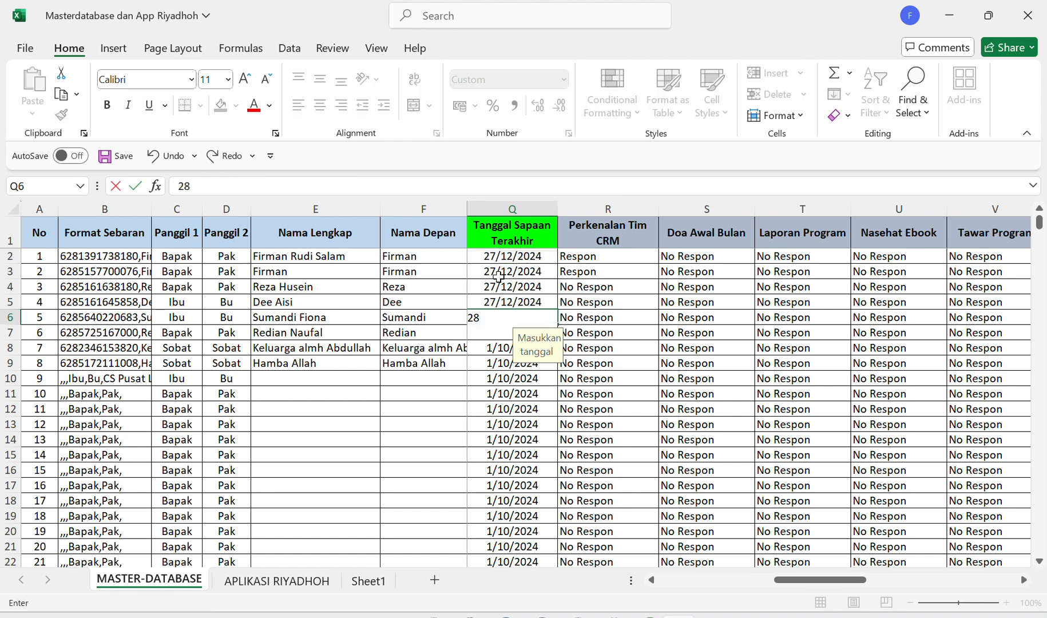
{"action": "type", "text": " des"}
{"action": "key", "text": "Return"}
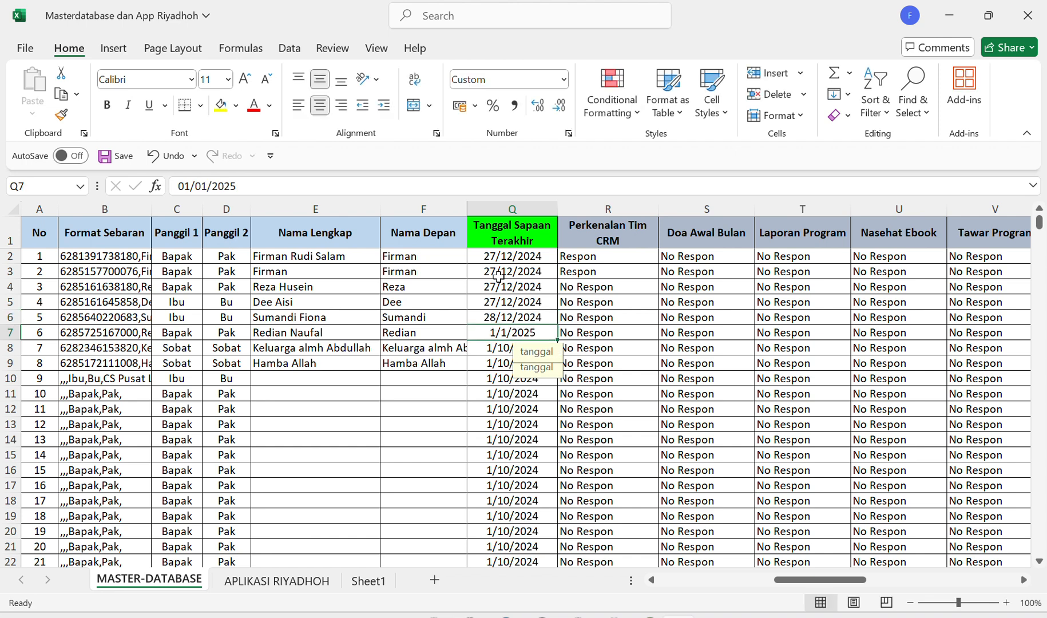
- Copy the 28/12/2024 greeting date from Q6 down to Q7
{"action": "key", "text": "Up"}
{"action": "key", "text": "ctrl+c"}
{"action": "key", "text": "Down"}
{"action": "key", "text": "Up"}
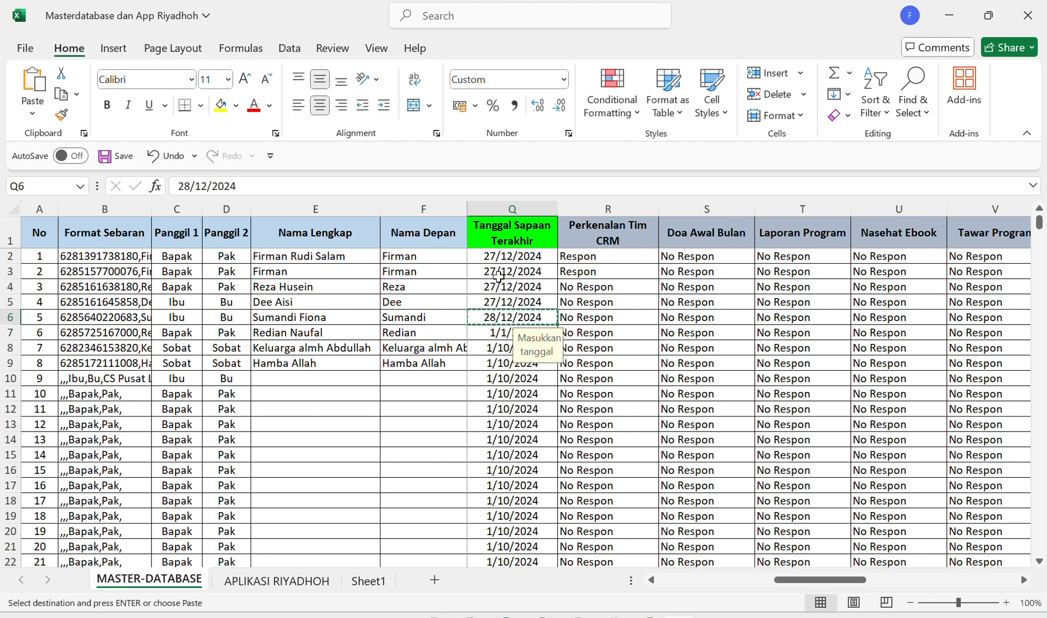
{"action": "key", "text": "shift+Down"}
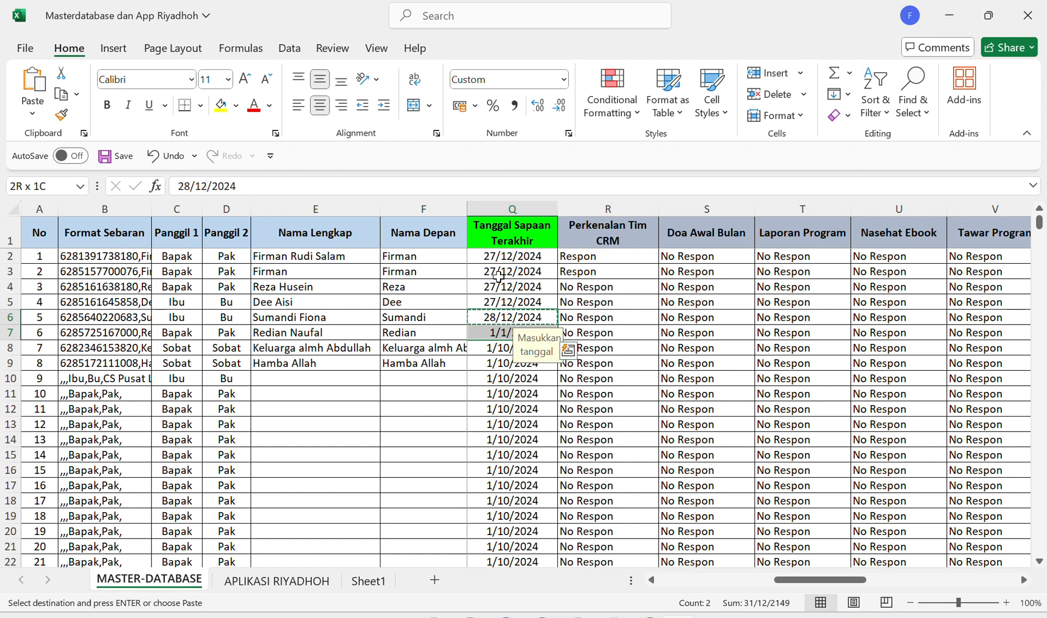
{"action": "key", "text": "ctrl+v"}
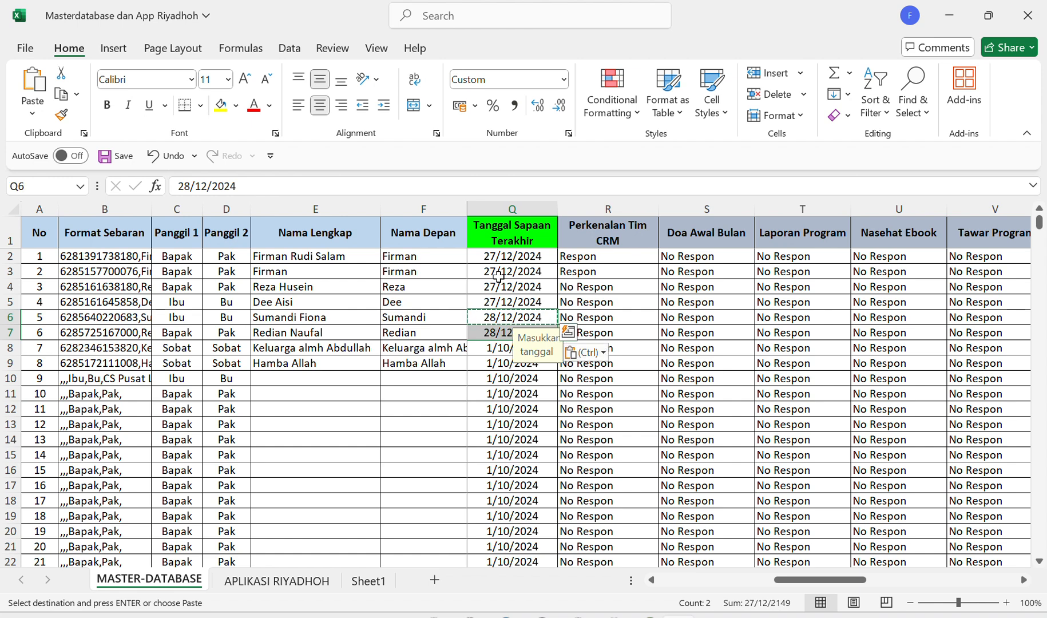
- Set the seventh donor's Tanggal Sapaan Terakhir in Q8 to 29 December 2024
{"action": "key", "text": "Down"}
{"action": "key", "text": "Down"}
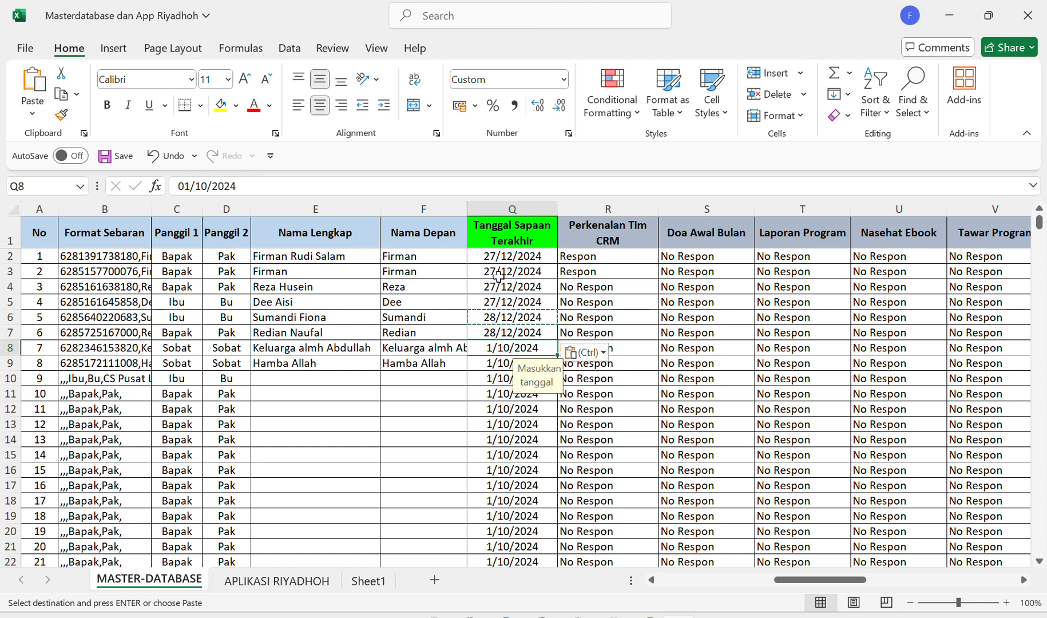
{"action": "type", "text": "29"}
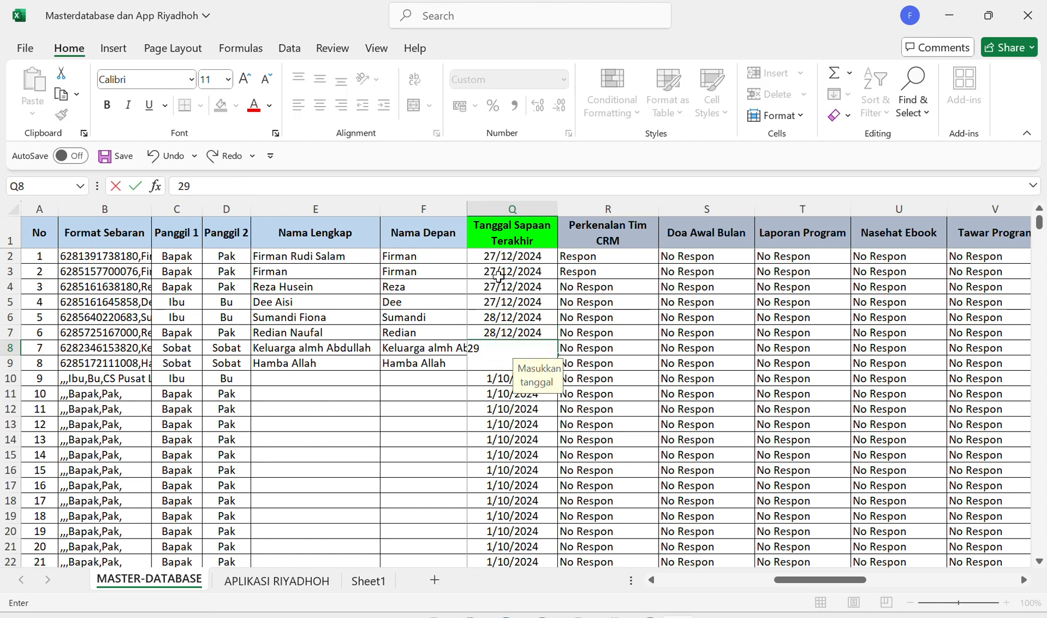
{"action": "type", "text": " des"}
{"action": "key", "text": "Return"}
- Copy the 29/12/2024 greeting date from Q8 down to Q9 and save the workbook
{"action": "key", "text": "Up"}
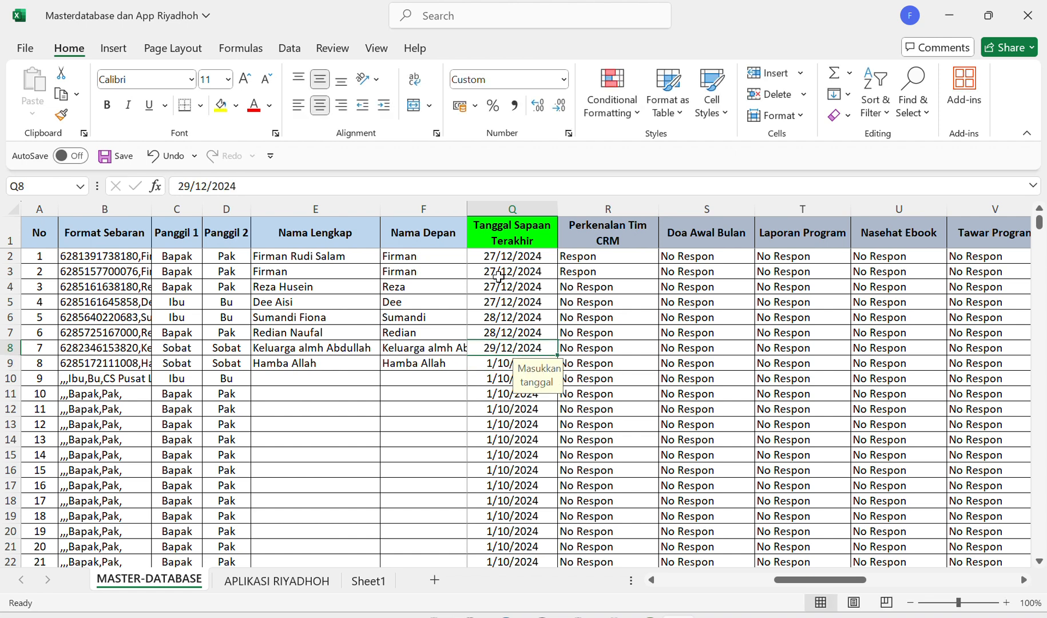
{"action": "key", "text": "ctrl+c"}
{"action": "key", "text": "Down"}
{"action": "key", "text": "shift+Down"}
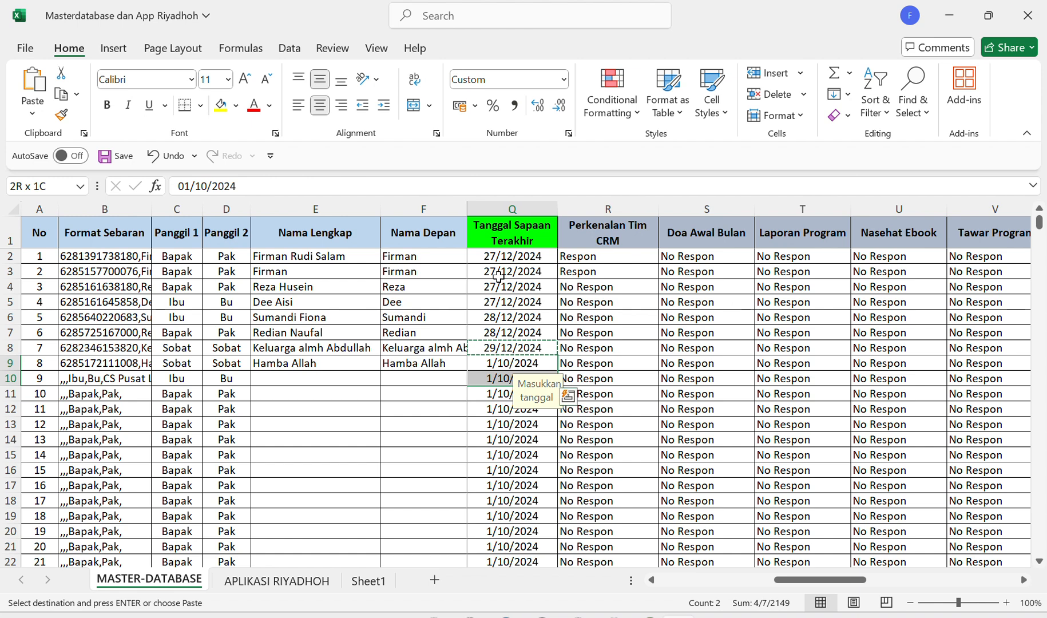
{"action": "key", "text": "shift+Up"}
{"action": "key", "text": "ctrl+v"}
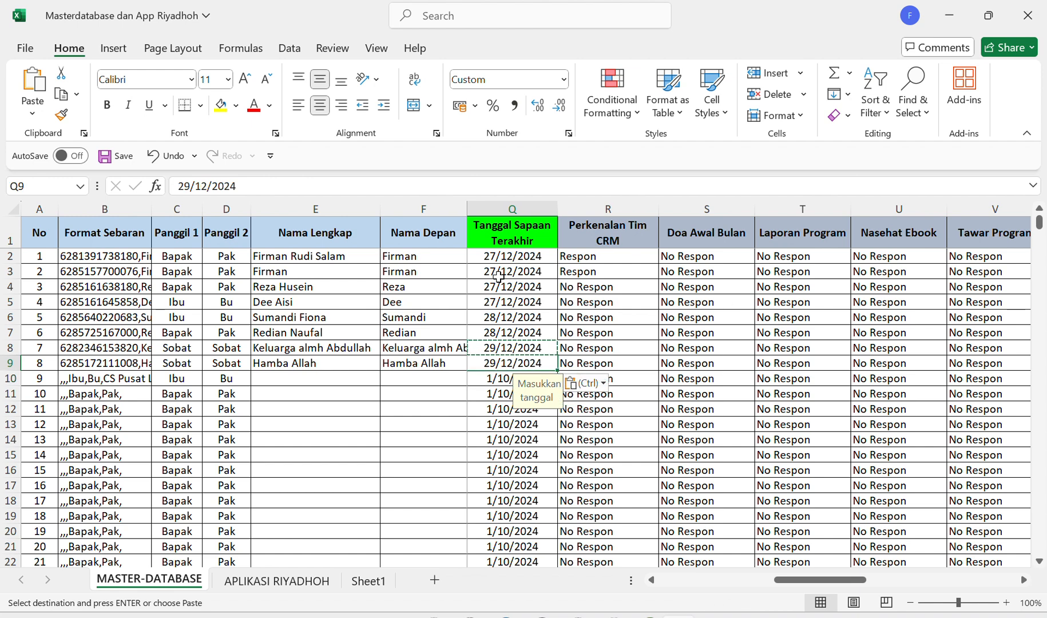
{"action": "key", "text": "ctrl+s"}
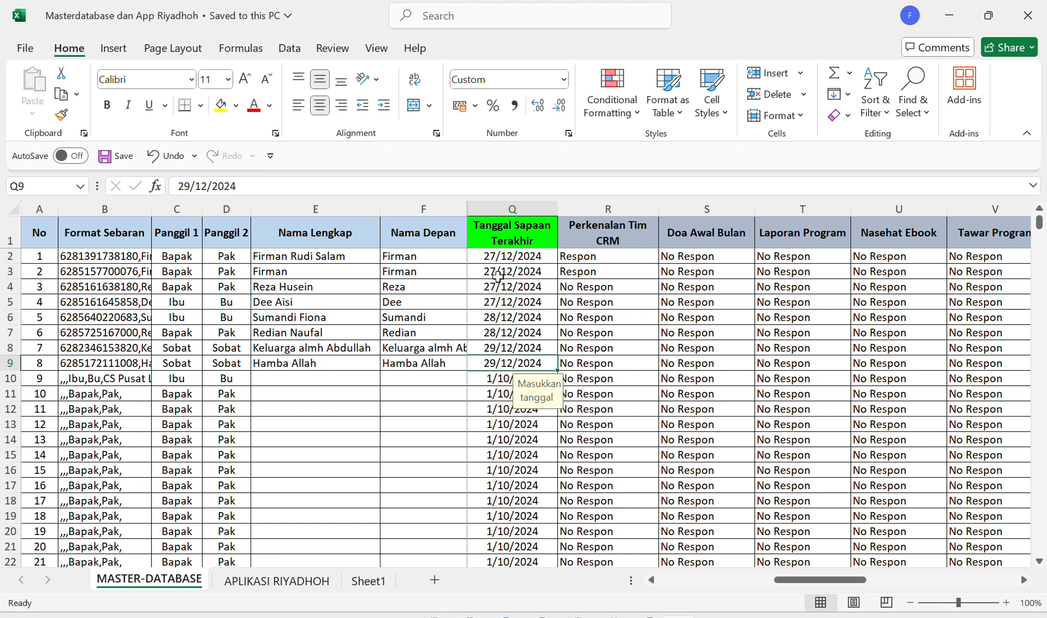
- Turn on filtering for the header row and exclude December 2024 dates from Tanggal Sapaan Terakhir
{"action": "left_click", "coordinate": [2, 226]}
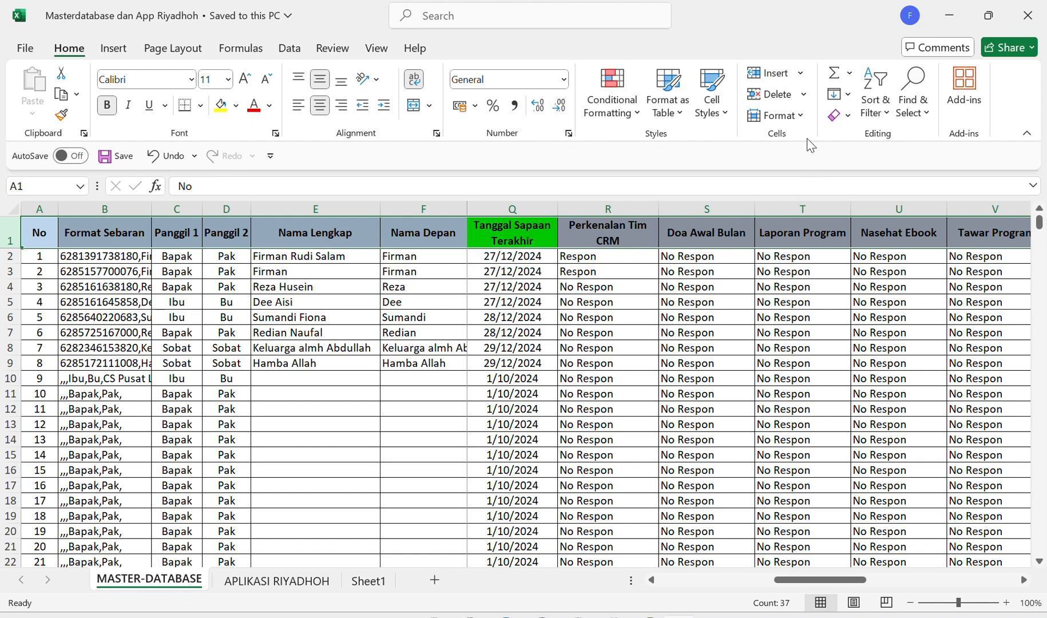
{"action": "left_click", "coordinate": [869, 117]}
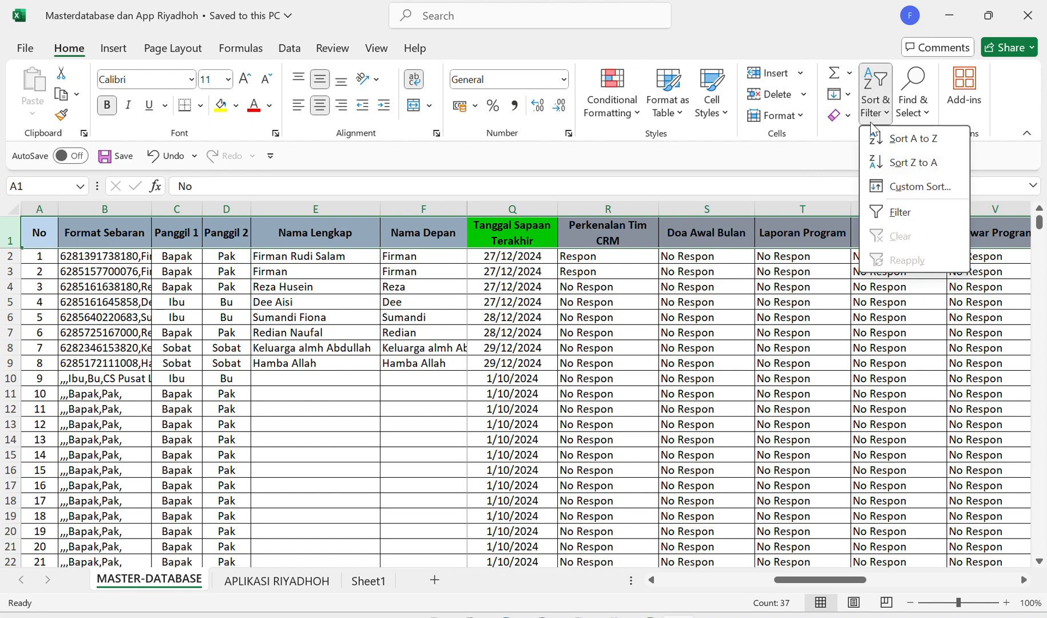
{"action": "left_click", "coordinate": [900, 212]}
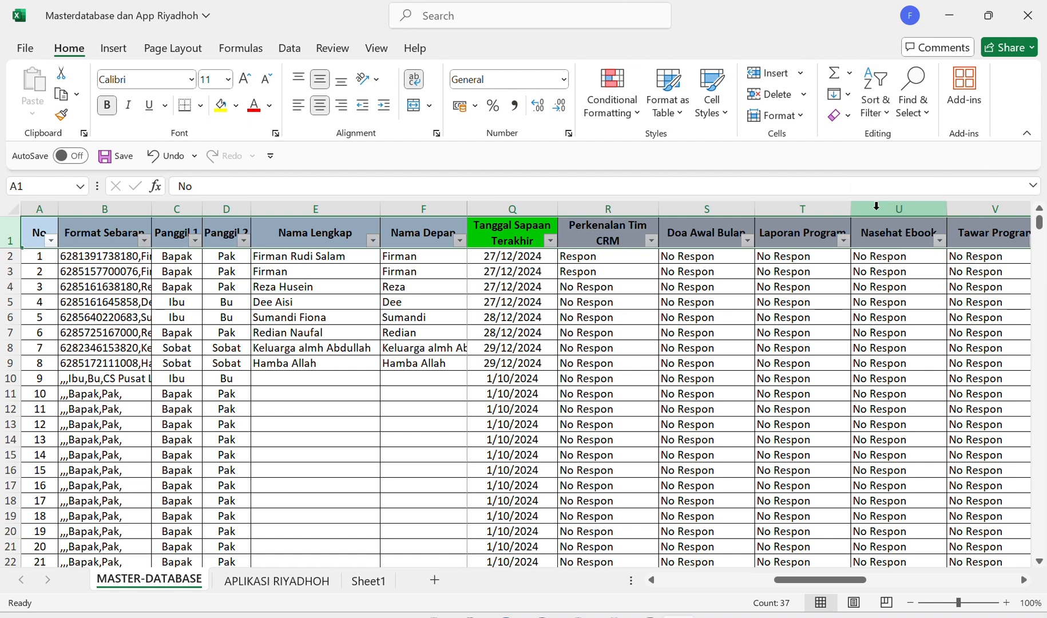
{"action": "left_click", "coordinate": [549, 241]}
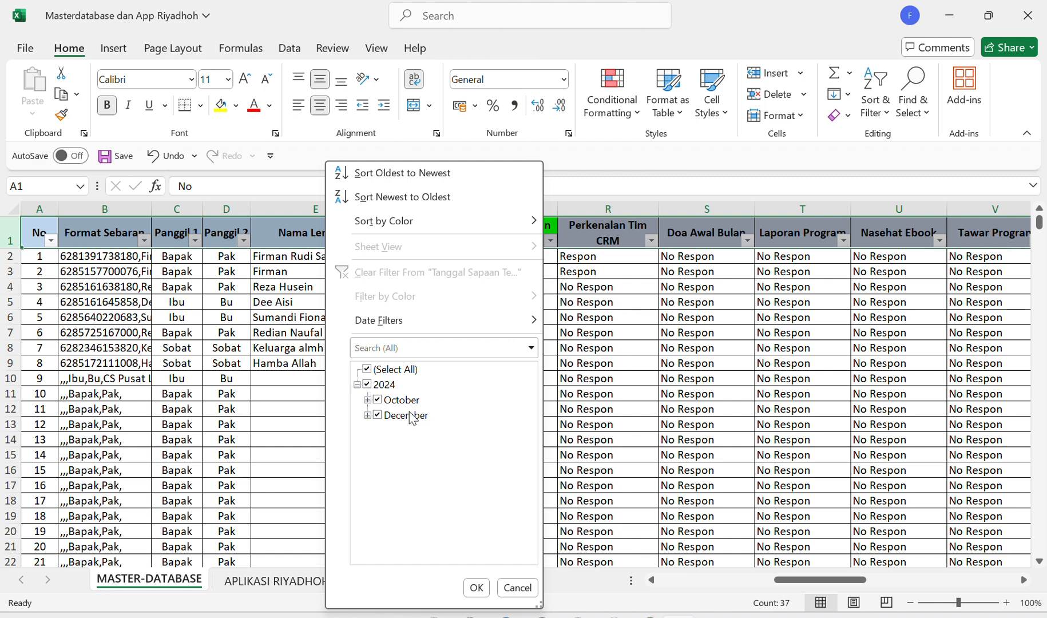
{"action": "left_click", "coordinate": [378, 416]}
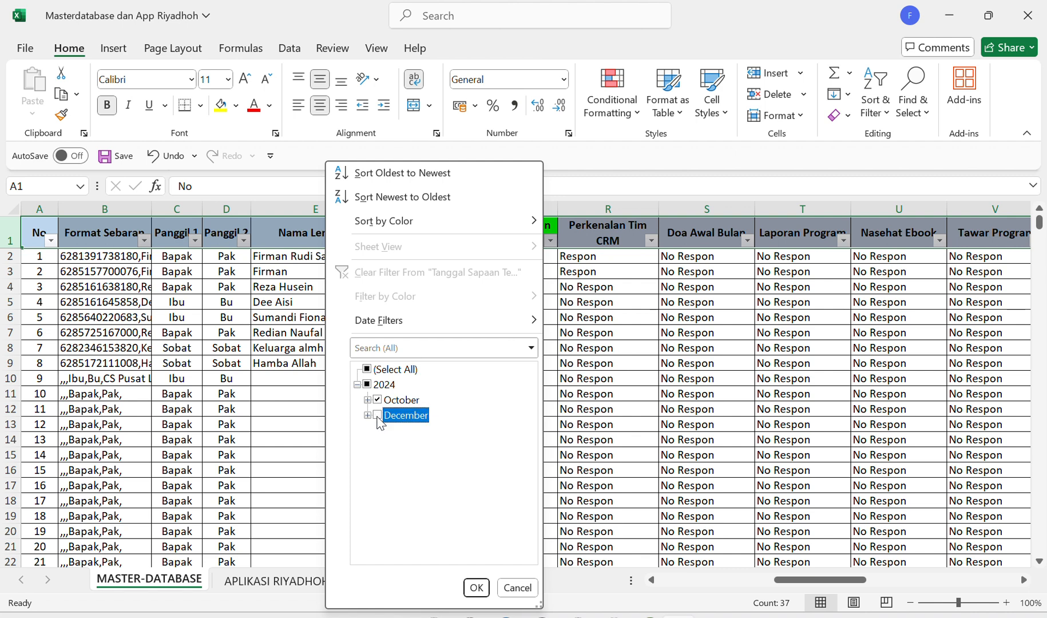
{"action": "left_click", "coordinate": [476, 587]}
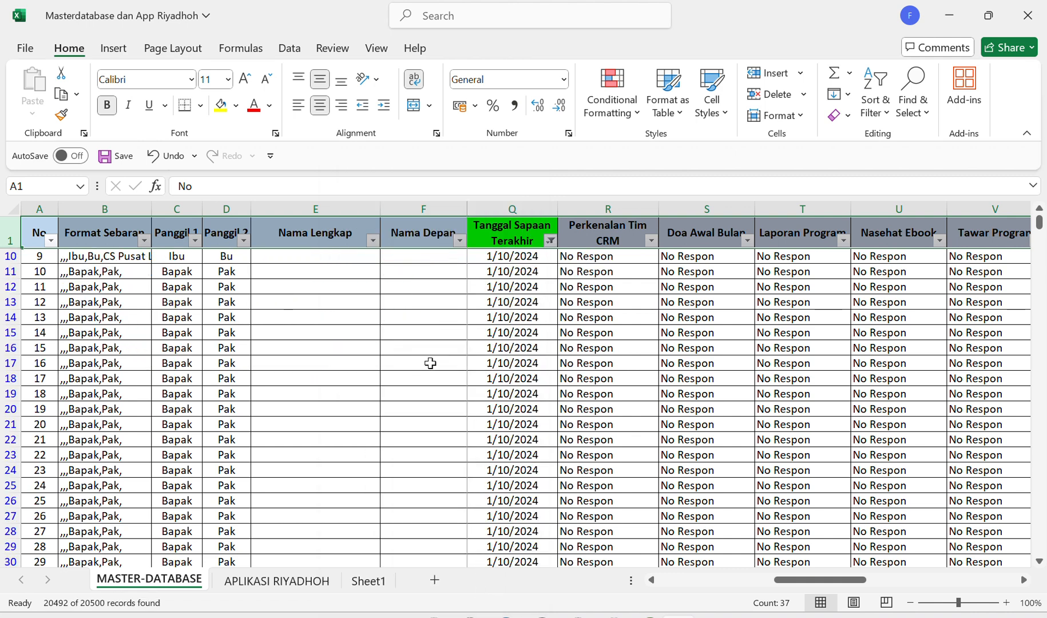
- Check the Tanggal Sapaan Terakhir filter choices and the greeting dates of the filtered donors in Q10:Q15
{"action": "left_click", "coordinate": [550, 241]}
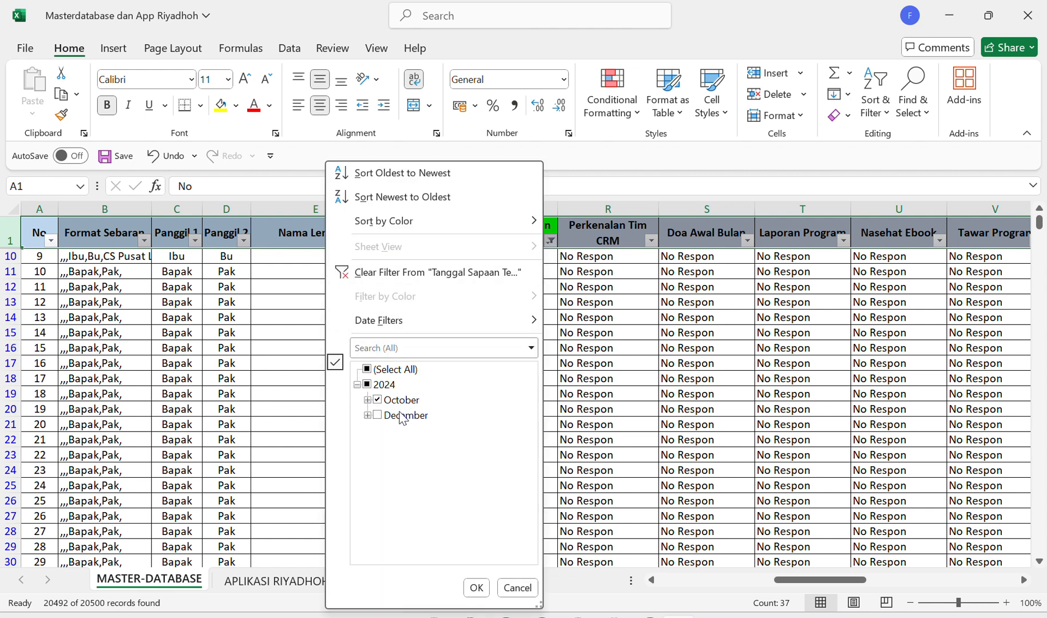
{"action": "left_click", "coordinate": [477, 588]}
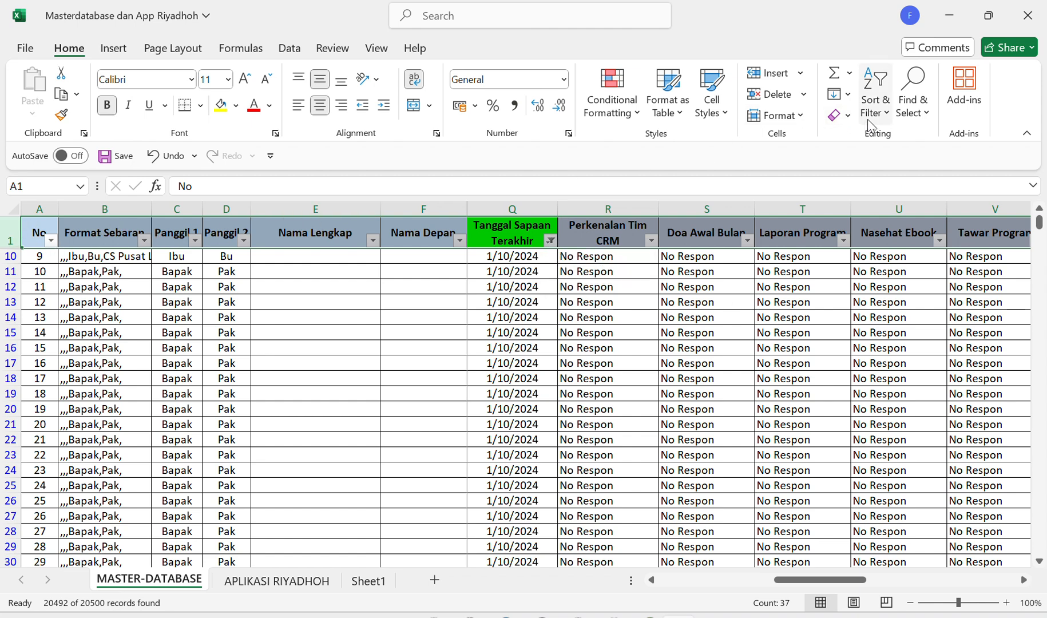
{"action": "left_click", "coordinate": [875, 106]}
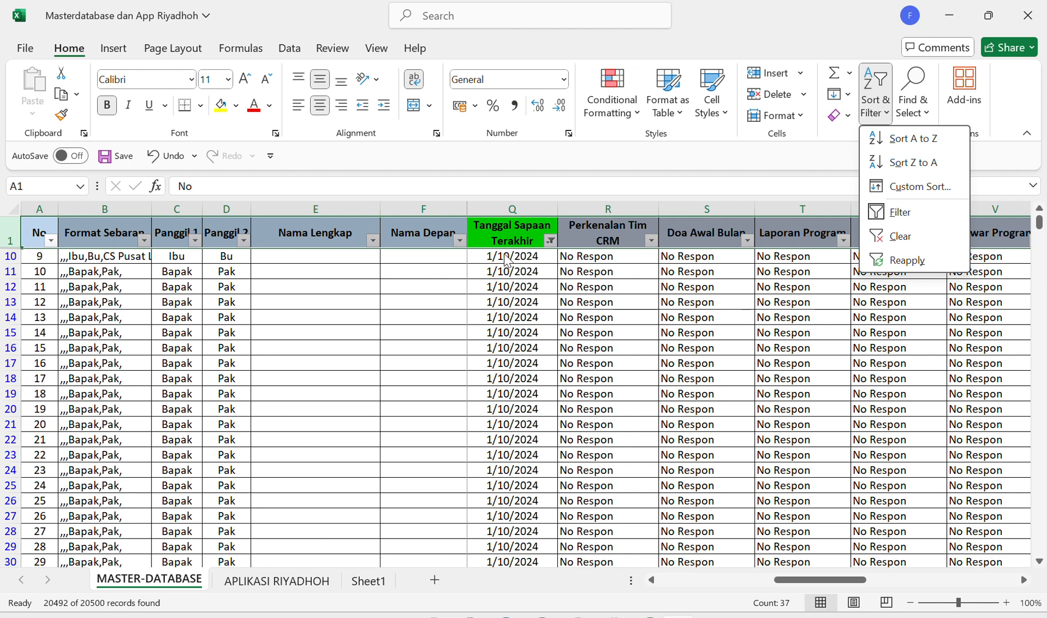
{"action": "left_click", "coordinate": [502, 301]}
{"action": "left_click", "coordinate": [499, 334]}
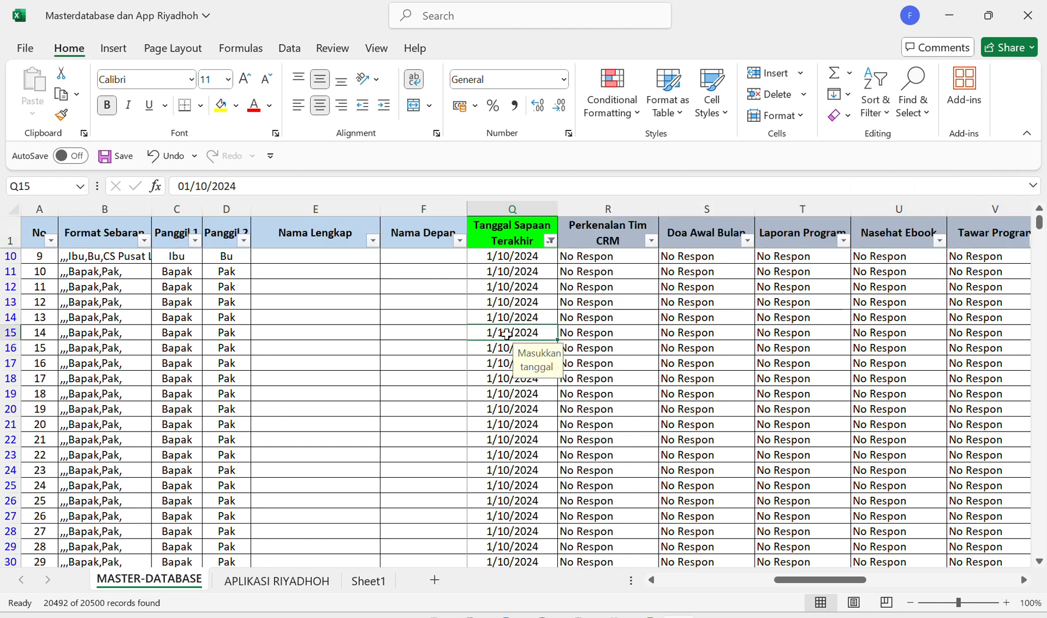
{"action": "left_click_drag", "start_coordinate": [501, 261], "coordinate": [513, 346]}
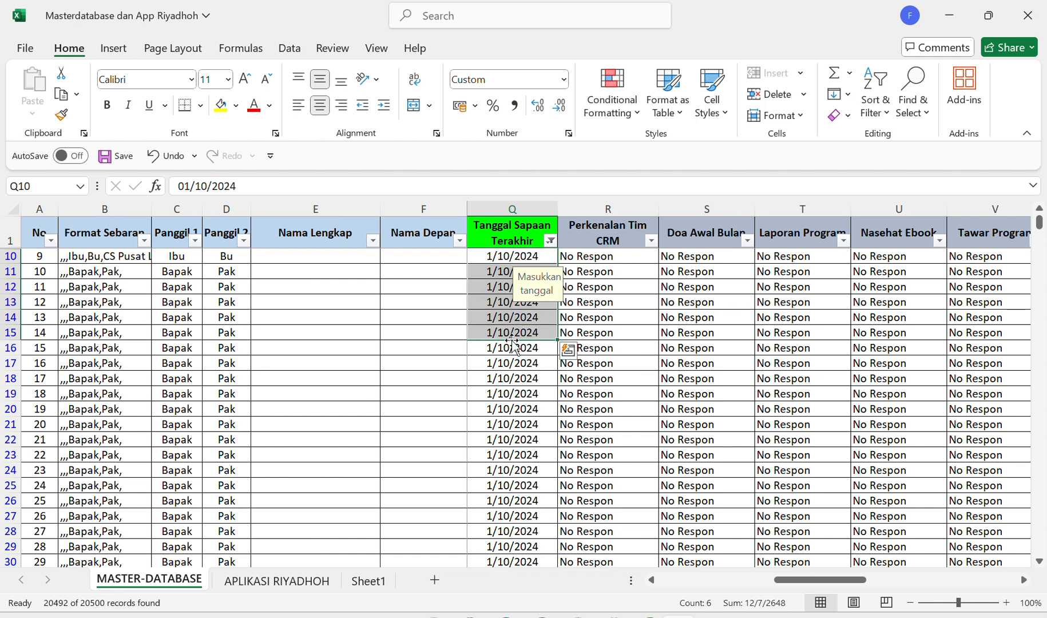
- Remove the filter from the donor table and save the workbook
{"action": "left_click", "coordinate": [879, 117]}
{"action": "left_click", "coordinate": [894, 213]}
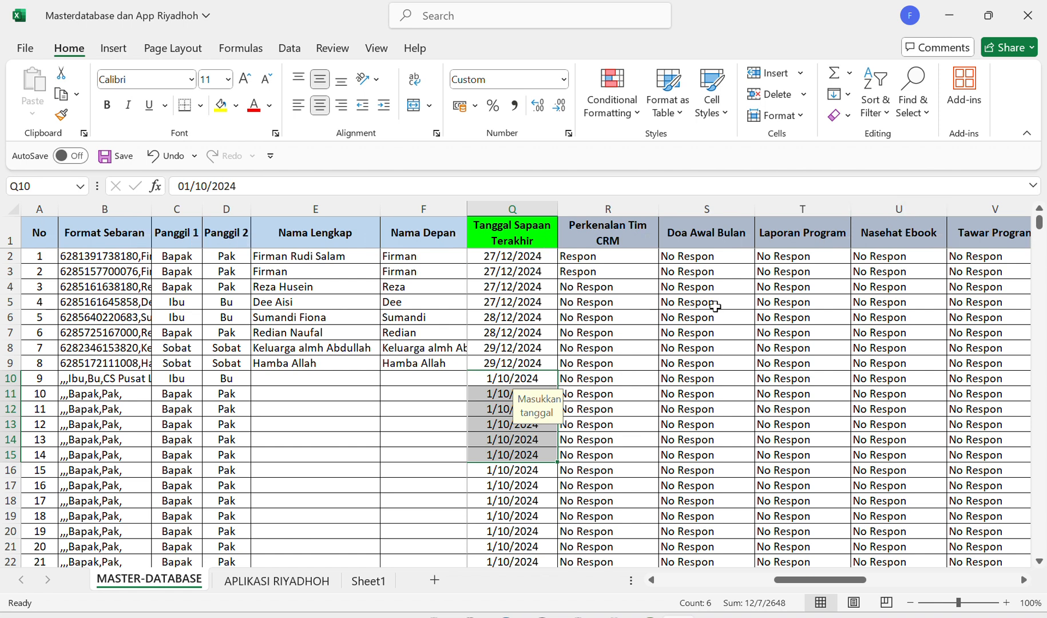
{"action": "left_click", "coordinate": [543, 352]}
{"action": "key", "text": "ctrl+s"}
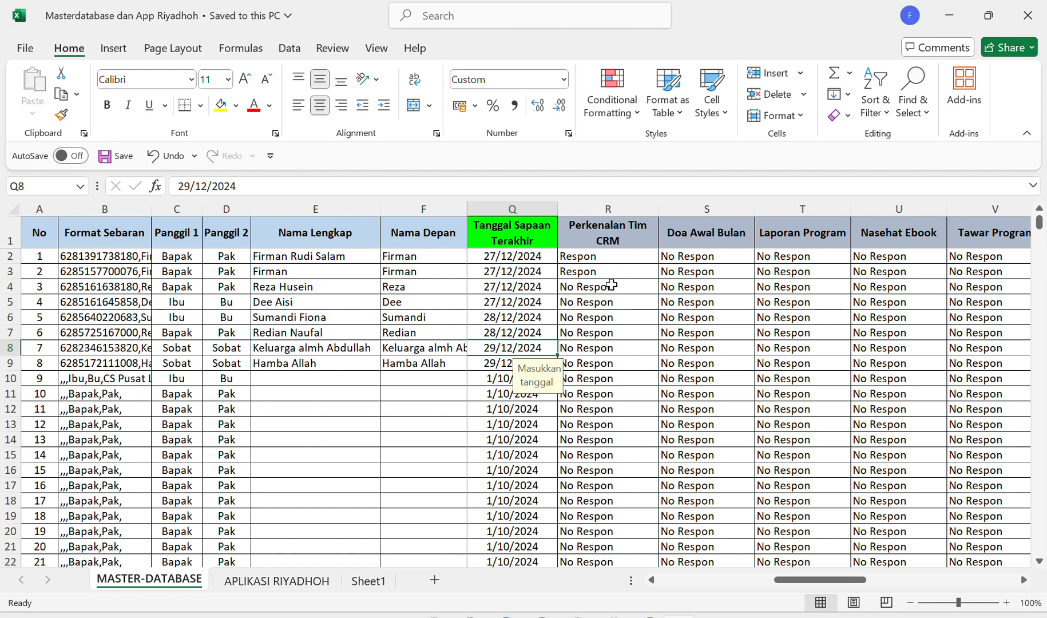
- Set the fourth donor's Perkenalan Tim CRM response in R5 to Respon
{"action": "left_click", "coordinate": [611, 285]}
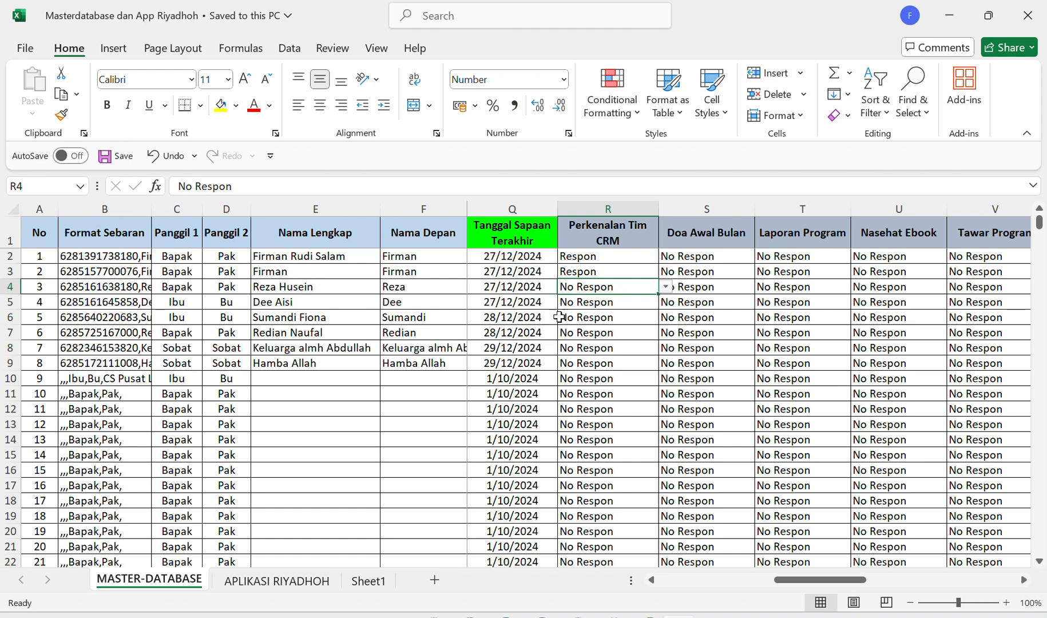
{"action": "left_click", "coordinate": [610, 306]}
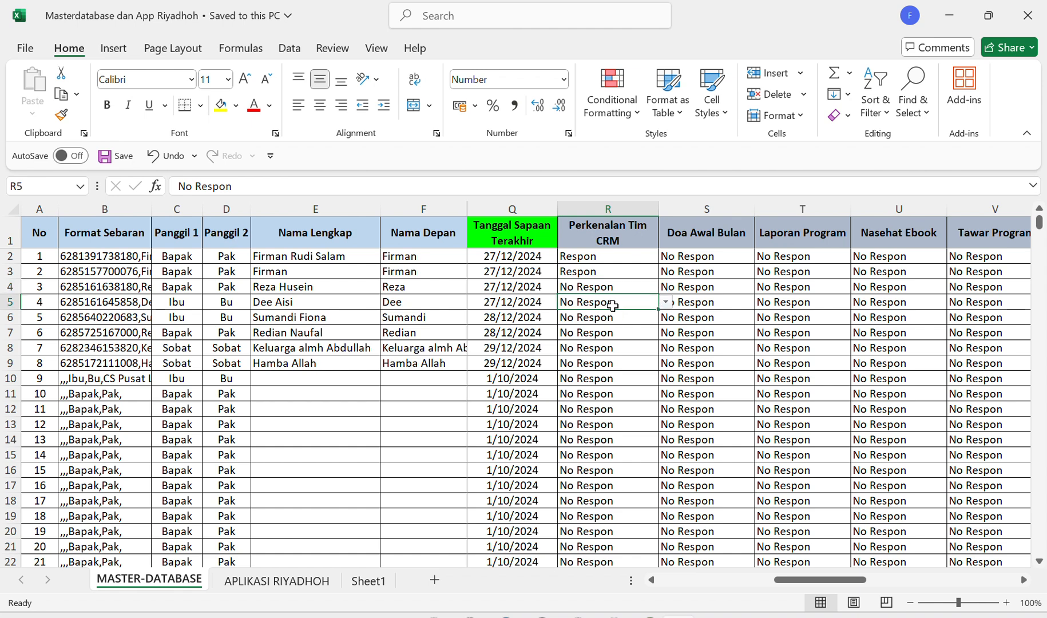
{"action": "key", "text": "alt+Down"}
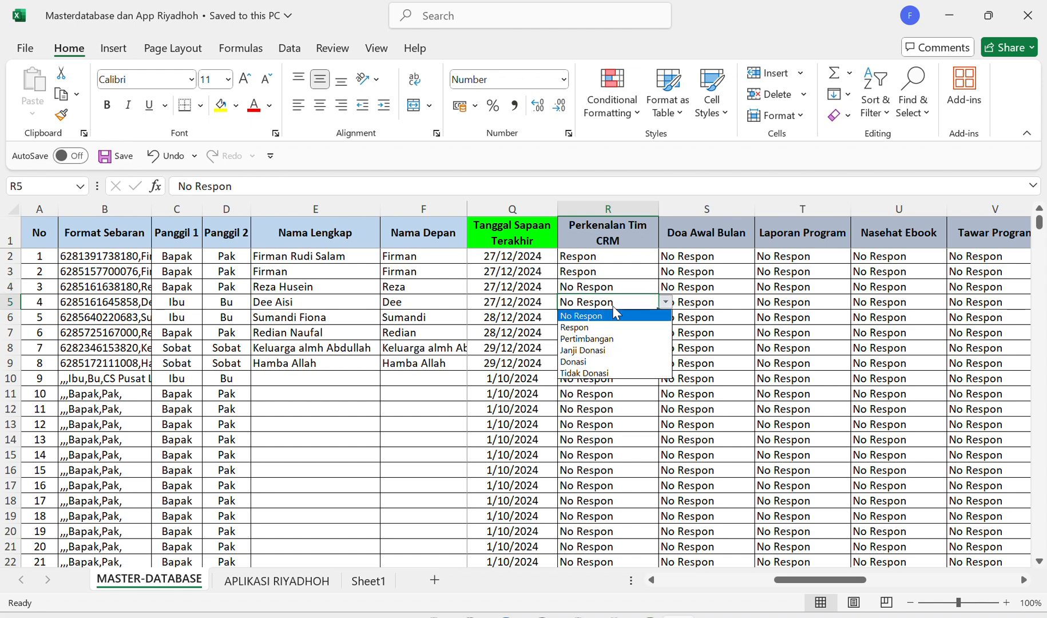
{"action": "key", "text": "Down"}
{"action": "key", "text": "Return"}
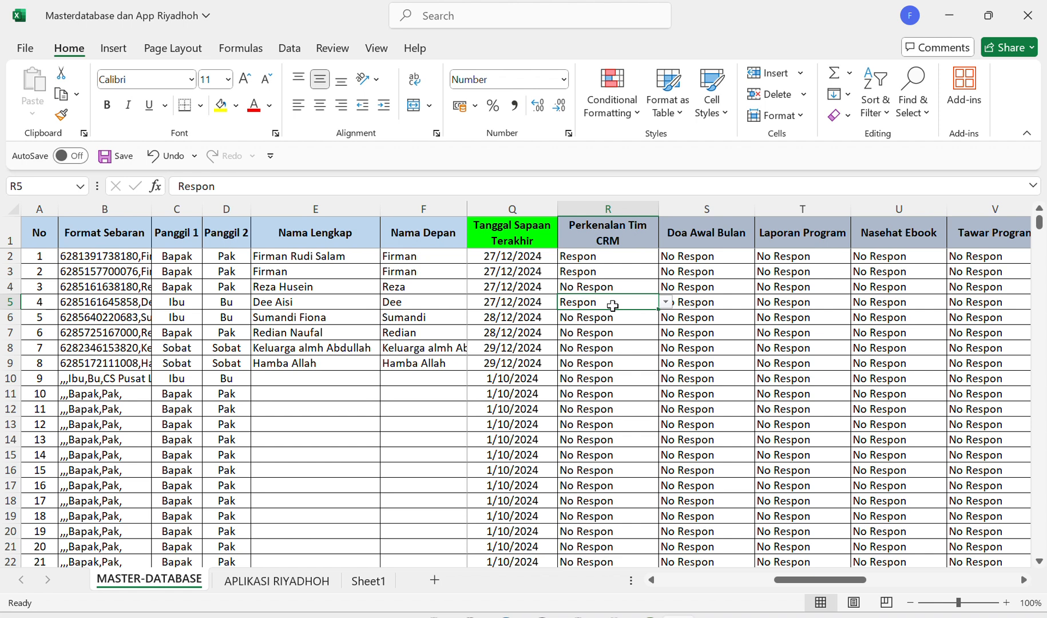
- Review the Perkenalan Tim CRM responses of the first six donors in R2:R7
{"action": "key", "text": "Up"}
{"action": "key", "text": "Up"}
{"action": "key", "text": "Up"}
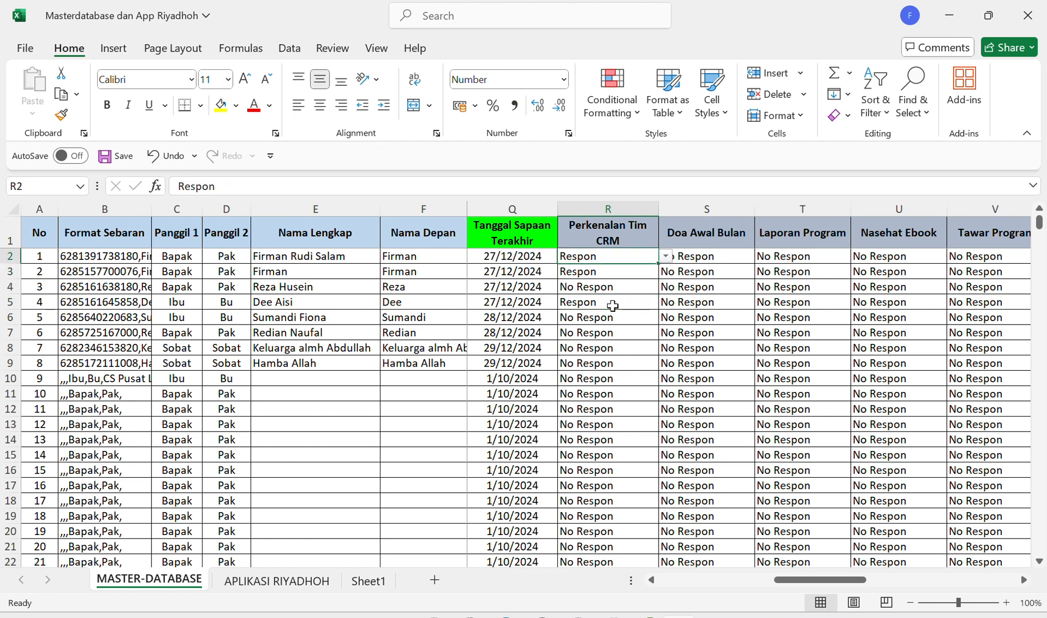
{"action": "key", "text": "Down"}
{"action": "key", "text": "Down"}
{"action": "key", "text": "Down"}
{"action": "key", "text": "Down"}
{"action": "key", "text": "Down"}
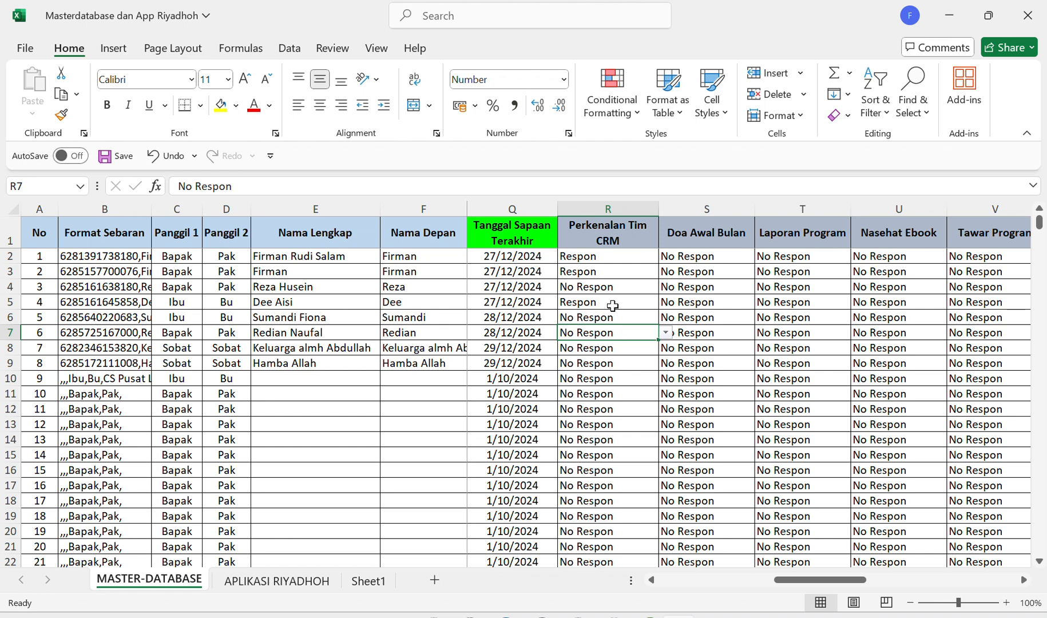
- Set the first donor's Doa Awal Bulan response in S2 to Respon
{"action": "key", "text": "Right"}
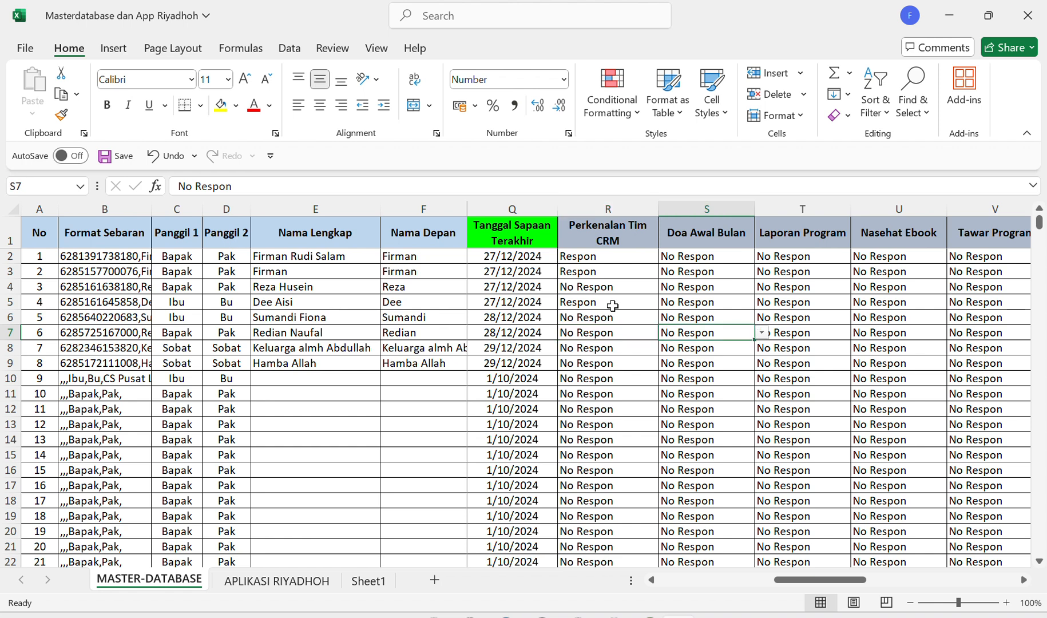
{"action": "key", "text": "Up"}
{"action": "key", "text": "Up"}
{"action": "key", "text": "Up"}
{"action": "key", "text": "Up"}
{"action": "key", "text": "Up"}
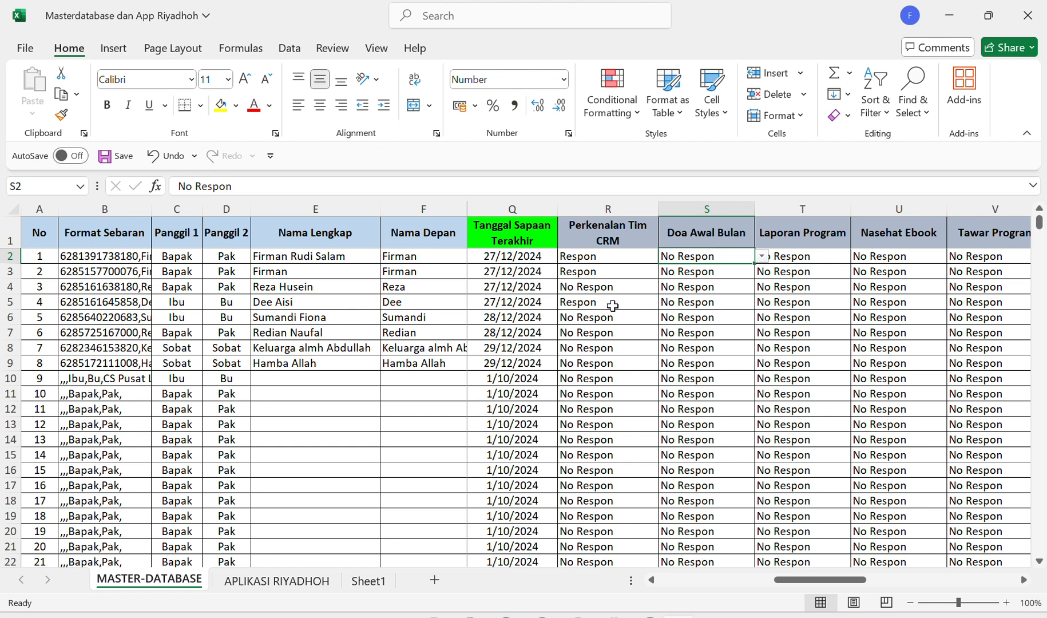
{"action": "key", "text": "alt+Down"}
{"action": "key", "text": "Escape"}
{"action": "key", "text": "alt+Down"}
{"action": "key", "text": "Escape"}
{"action": "key", "text": "alt+Down"}
{"action": "key", "text": "Down"}
{"action": "key", "text": "Return"}
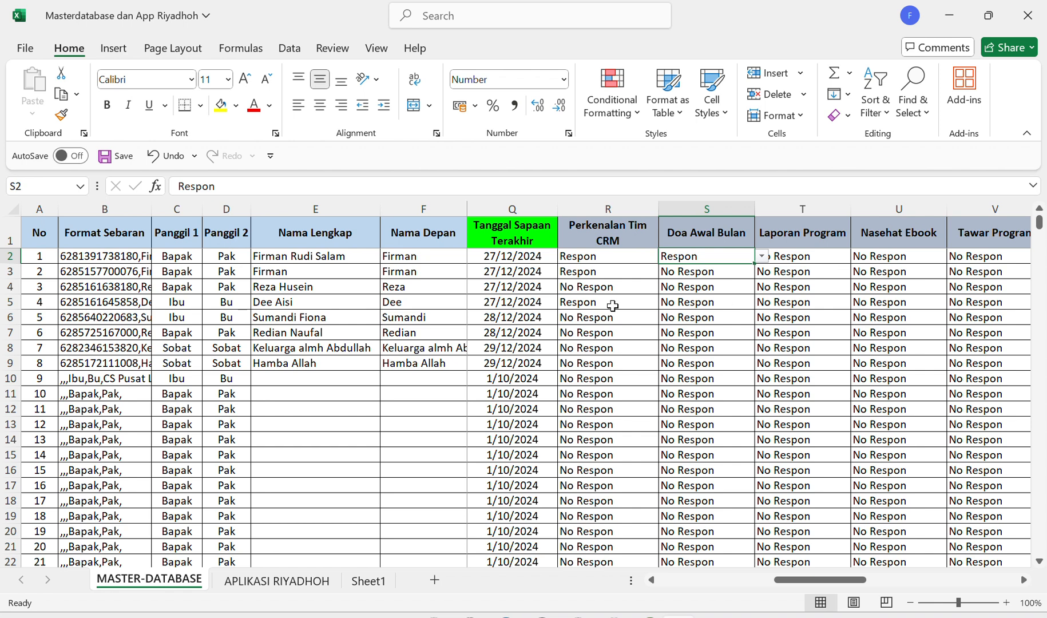
- Review the Doa Awal Bulan and Laporan Program responses of the first few donors
{"action": "key", "text": "Down"}
{"action": "key", "text": "Down"}
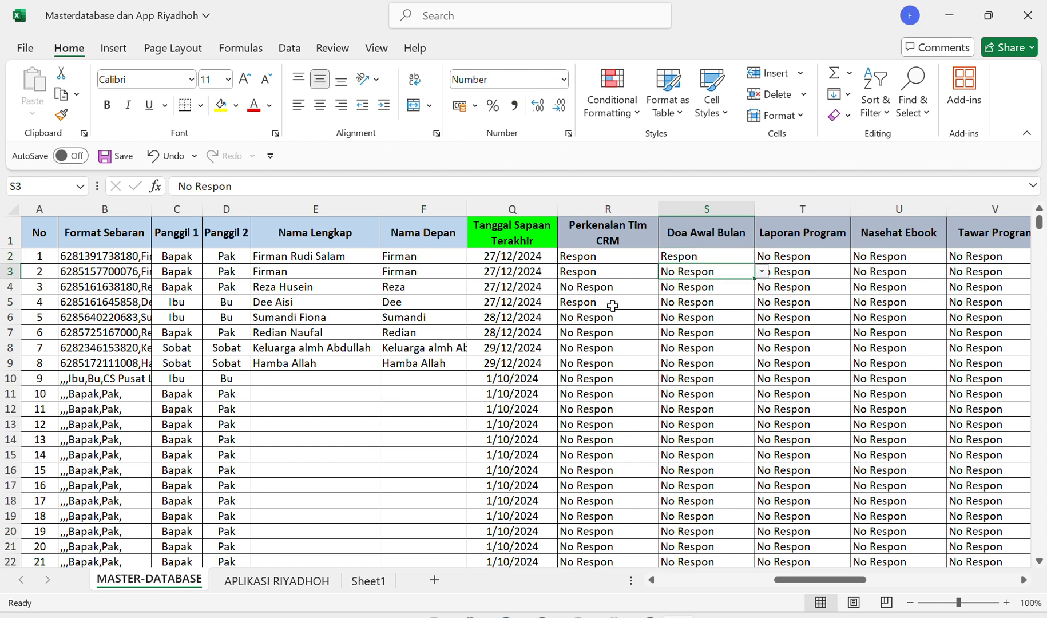
{"action": "key", "text": "Up"}
{"action": "key", "text": "Down"}
{"action": "key", "text": "Down"}
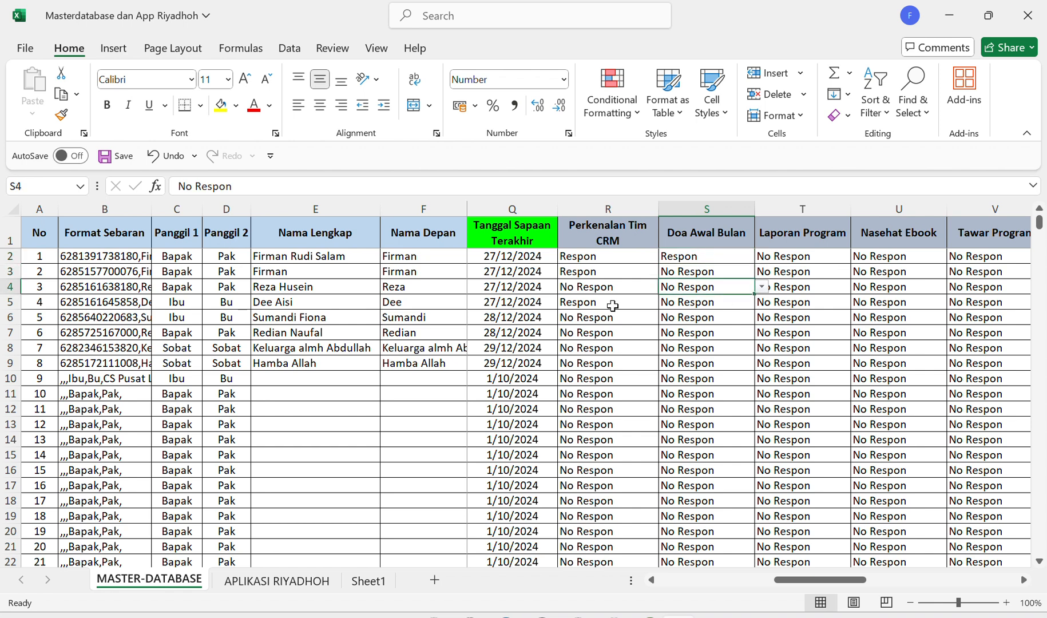
{"action": "key", "text": "Up"}
{"action": "key", "text": "Up"}
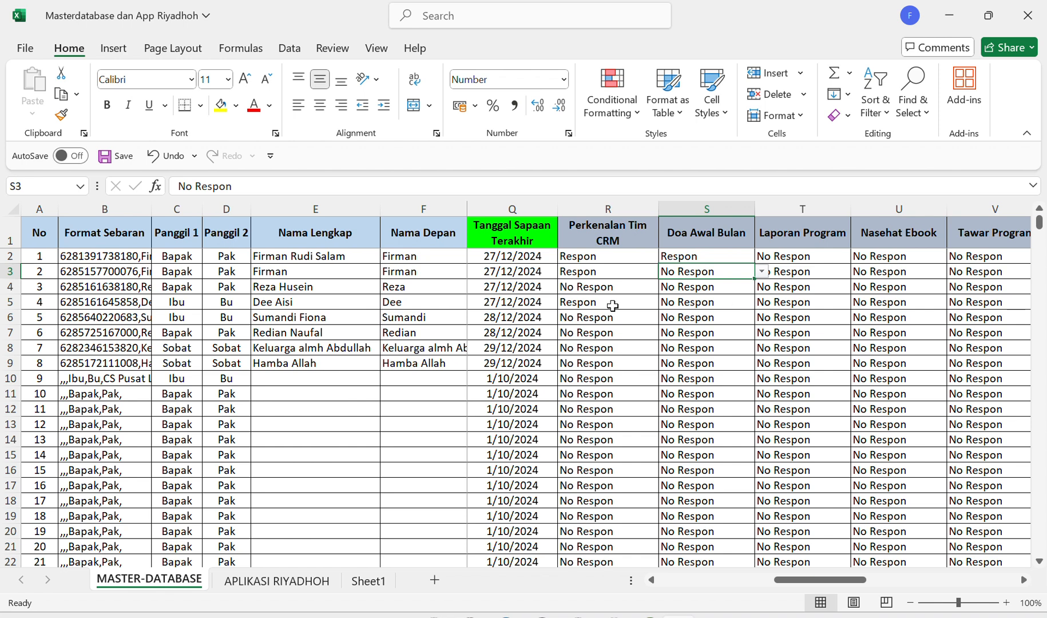
{"action": "key", "text": "Right"}
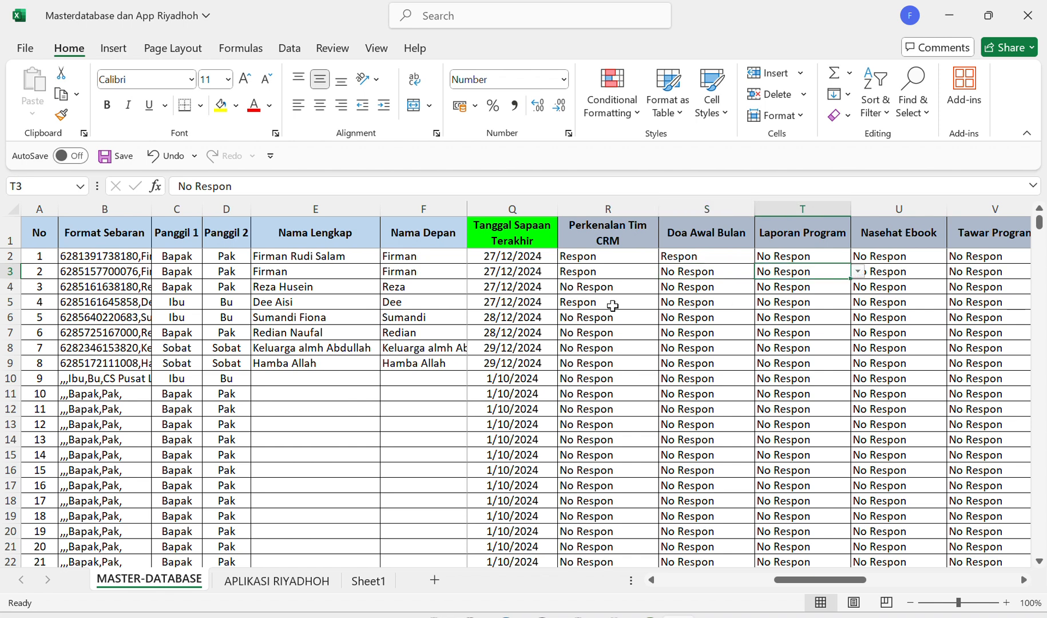
{"action": "key", "text": "Down"}
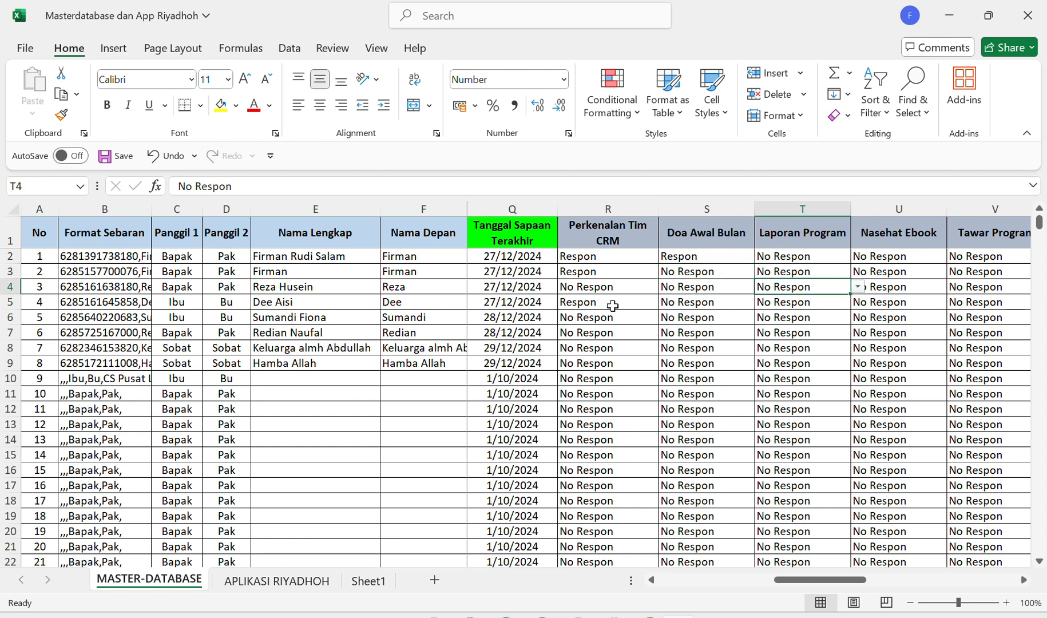
{"action": "key", "text": "Down"}
{"action": "key", "text": "Up"}
- Set the third donor's Tawar Progran response in V4 to Janji Donasi
{"action": "scroll", "coordinate": [612, 306], "scroll_direction": "right", "scroll_amount": 3}
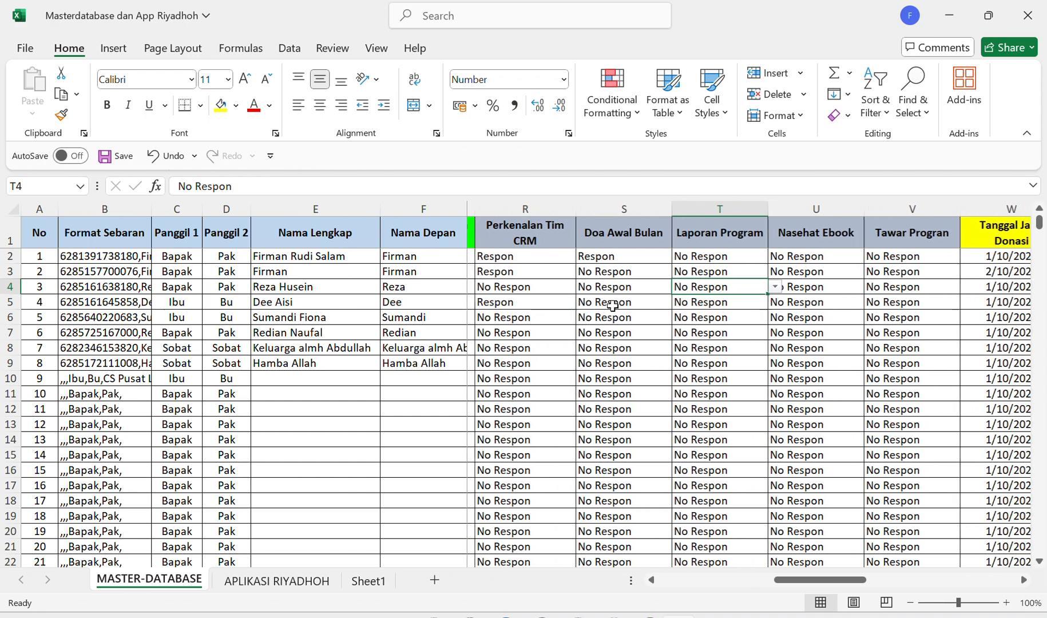
{"action": "scroll", "coordinate": [613, 306], "scroll_direction": "left", "scroll_amount": 1}
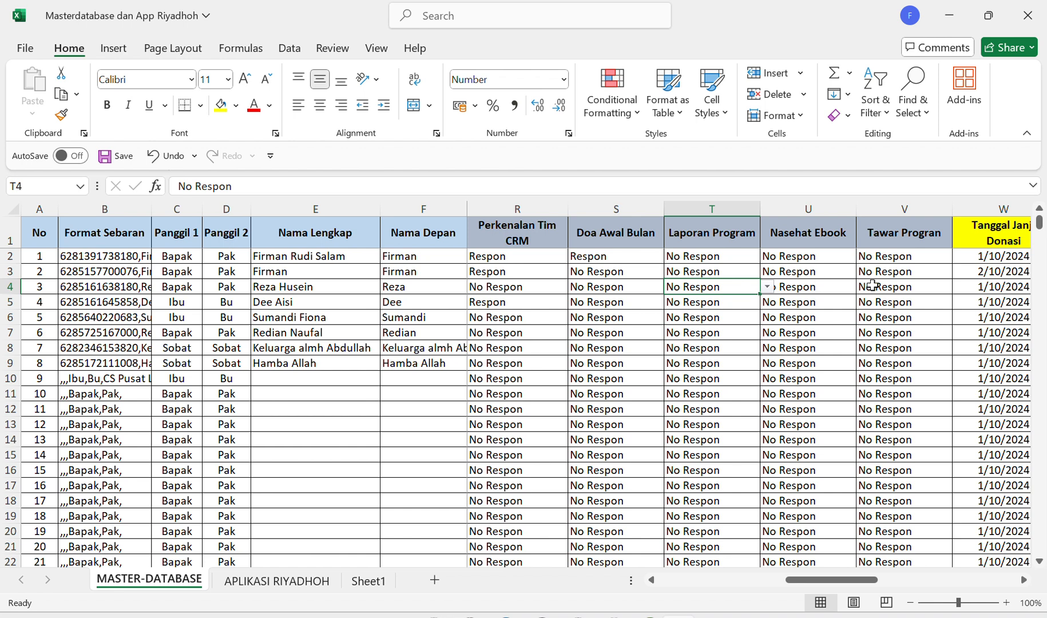
{"action": "left_click", "coordinate": [889, 285]}
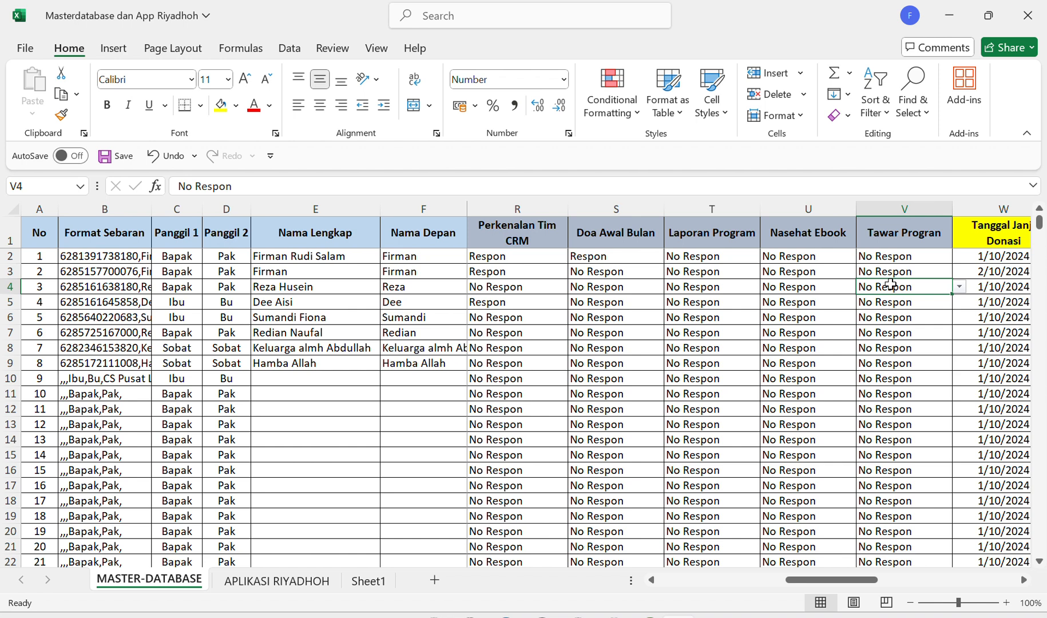
{"action": "key", "text": "alt+Down"}
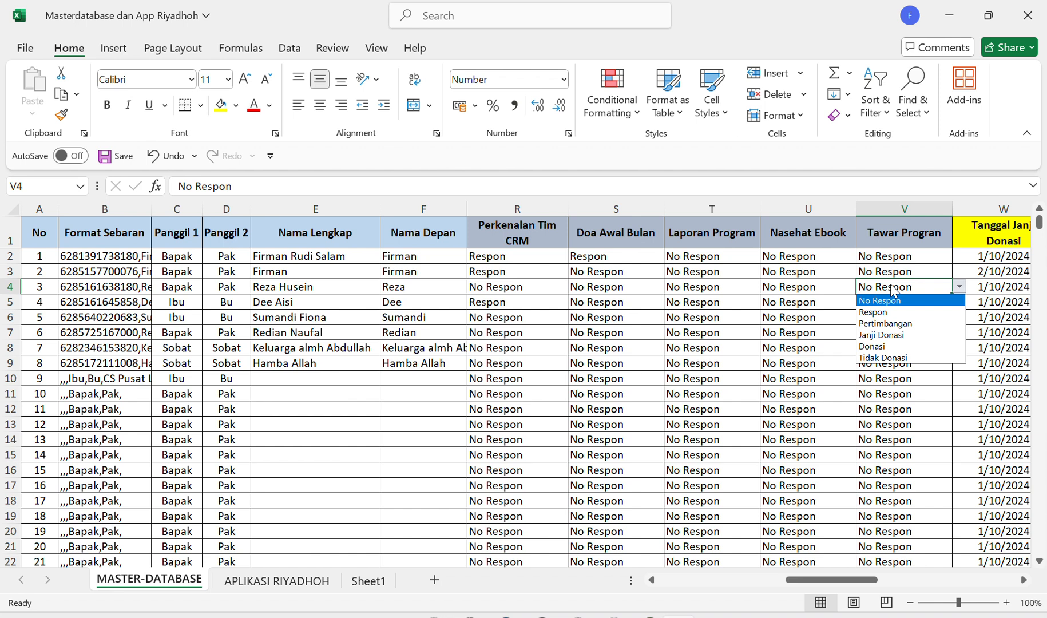
{"action": "key", "text": "Down"}
{"action": "key", "text": "Down"}
{"action": "key", "text": "Down"}
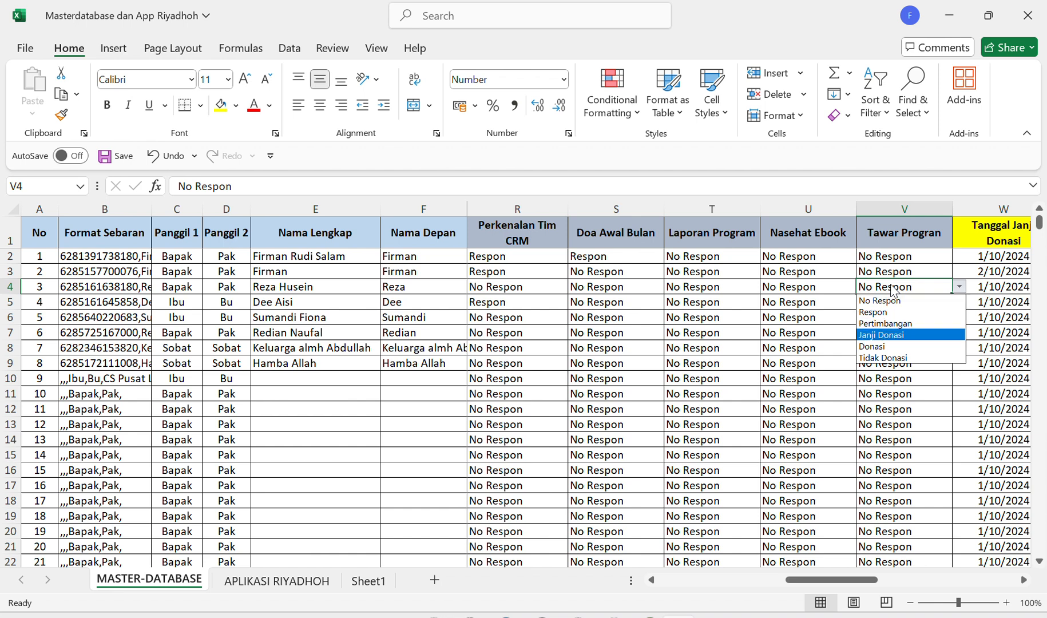
{"action": "key", "text": "Return"}
- Enter 2 Jan as the third donor's Tanggal Janji Donasi in W4
{"action": "key", "text": "Tab"}
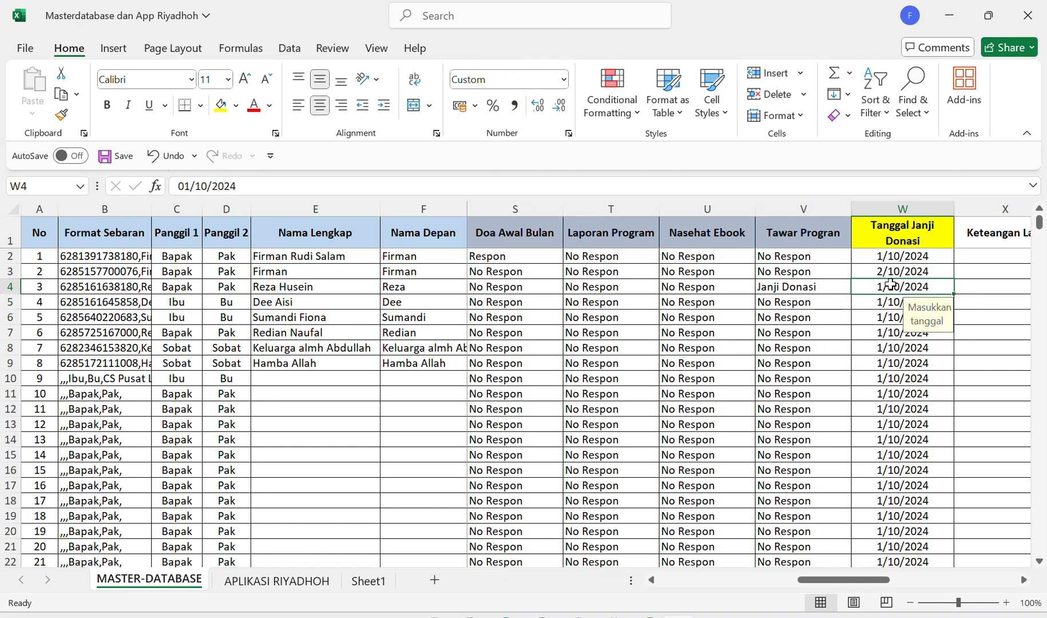
{"action": "type", "text": "2"}
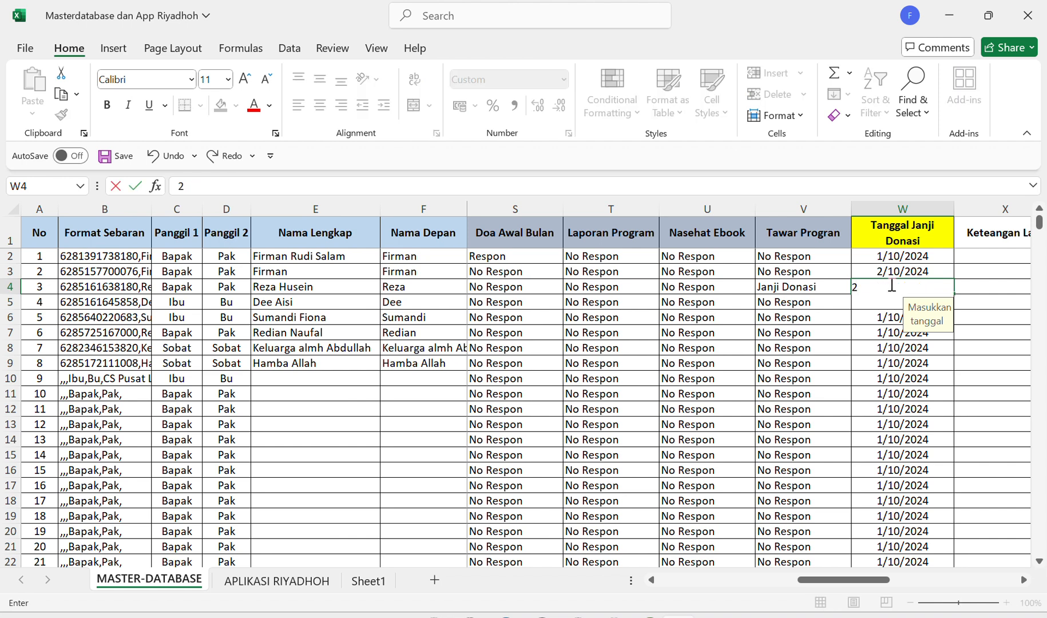
{"action": "type", "text": " jan"}
{"action": "key", "text": "Return"}
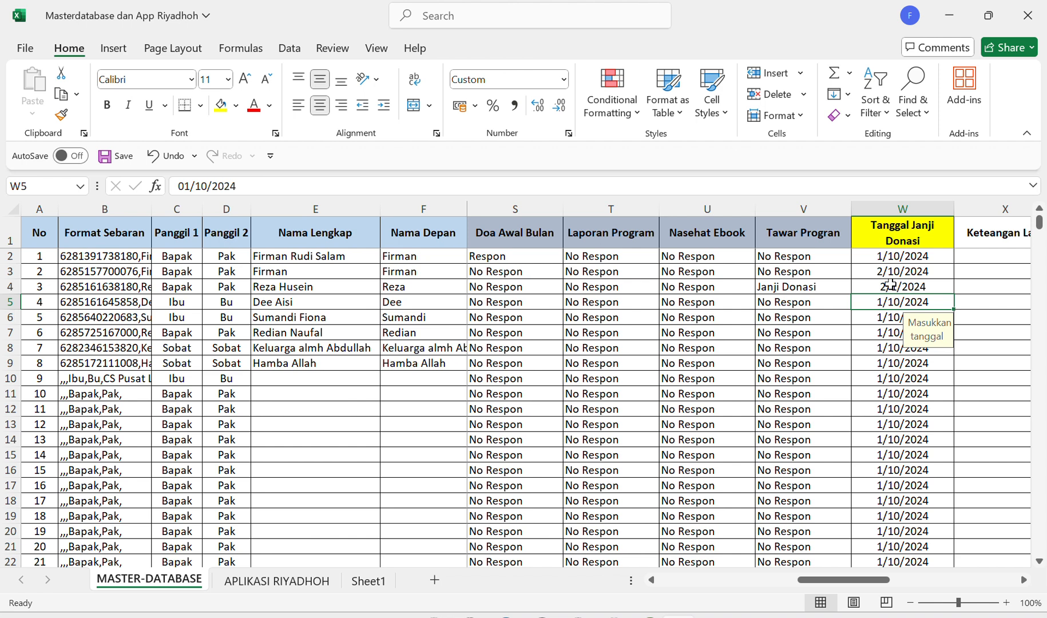
- Copy the third donor's Janji Donasi response from V4 to the first donor in V2
{"action": "key", "text": "Left"}
{"action": "key", "text": "Left"}
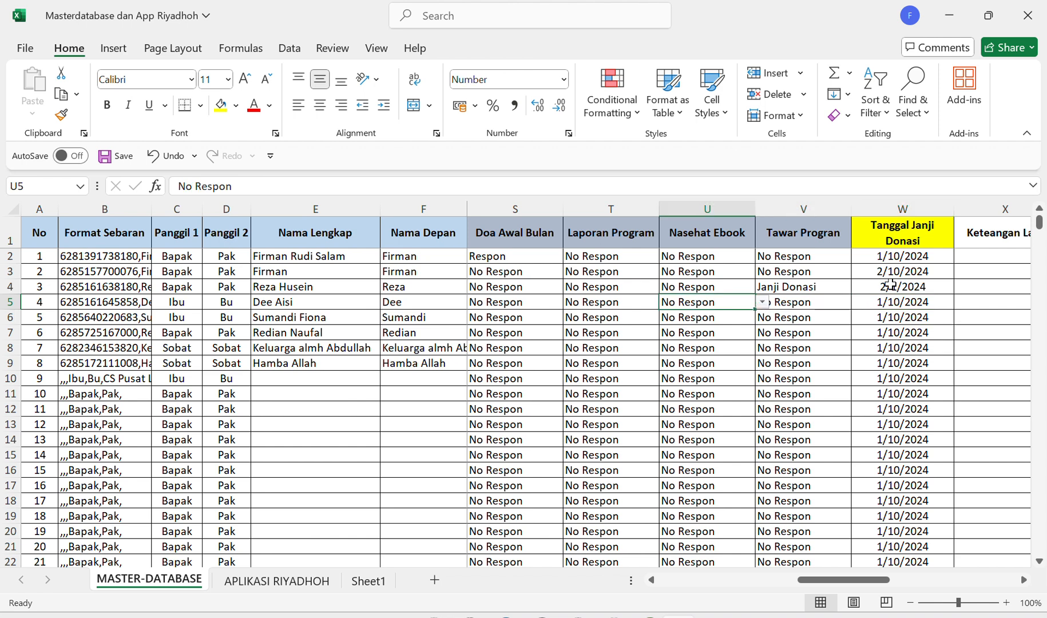
{"action": "key", "text": "Right"}
{"action": "key", "text": "Up"}
{"action": "key", "text": "ctrl+c"}
{"action": "key", "text": "Up"}
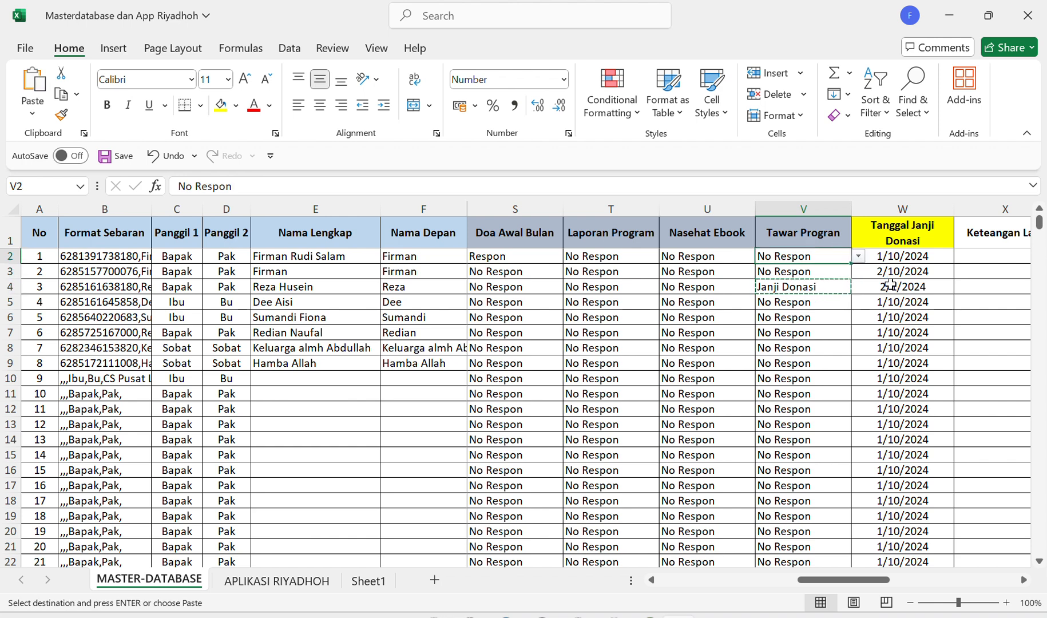
{"action": "key", "text": "Up"}
{"action": "key", "text": "ctrl+v"}
- Paste the copied Janji Donasi response for the sixth and ninth donors in V7 and V10
{"action": "key", "text": "Down"}
{"action": "key", "text": "Down"}
{"action": "key", "text": "Down"}
{"action": "key", "text": "Down"}
{"action": "key", "text": "Down"}
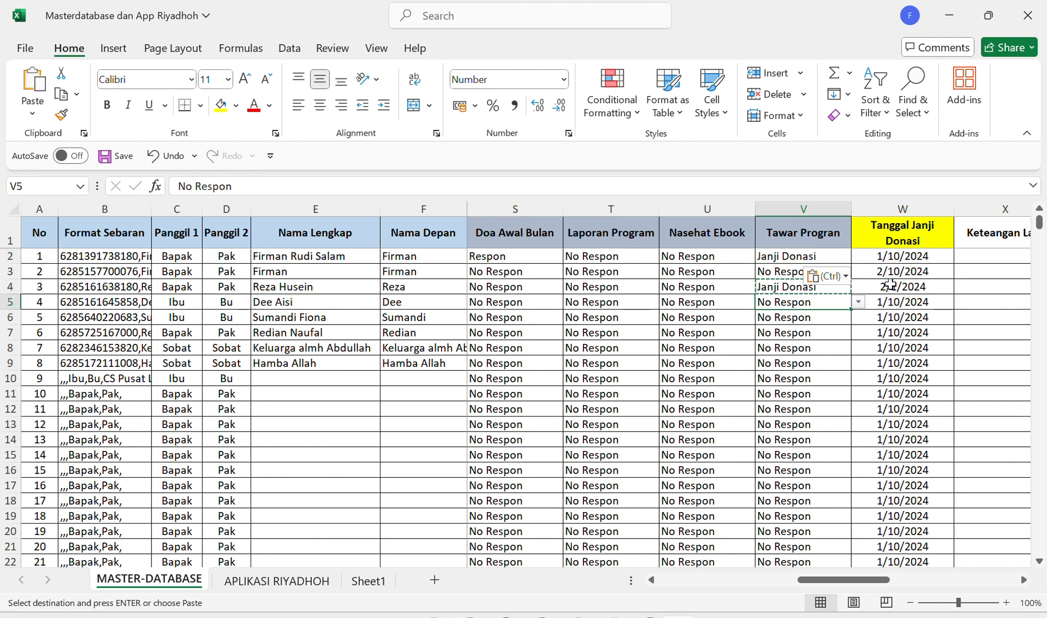
{"action": "key", "text": "ctrl+v"}
{"action": "key", "text": "Down"}
{"action": "key", "text": "Down"}
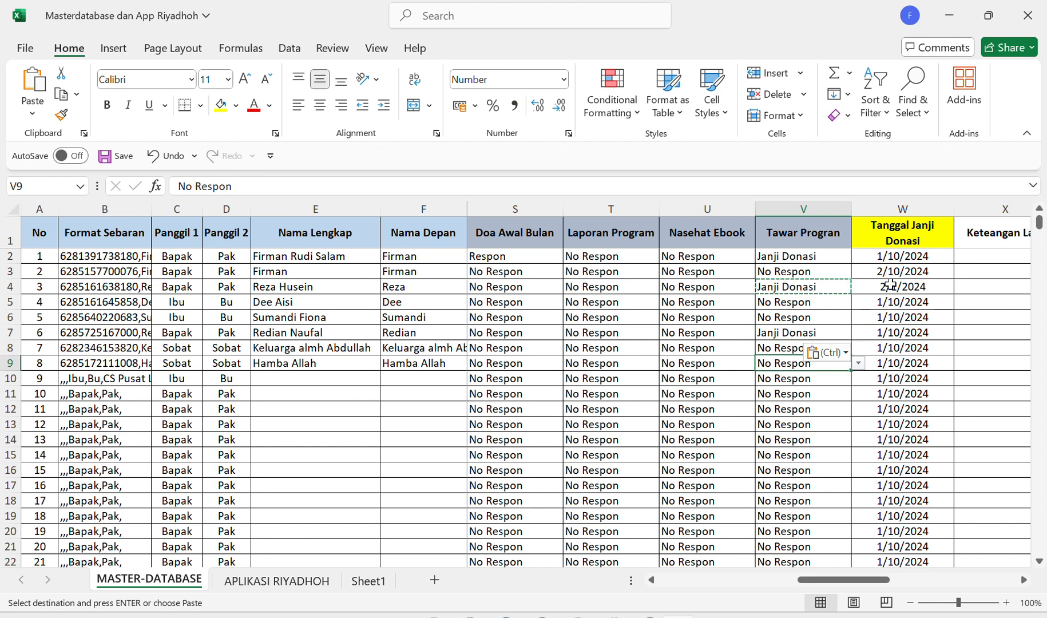
{"action": "key", "text": "Down"}
{"action": "key", "text": "ctrl+v"}
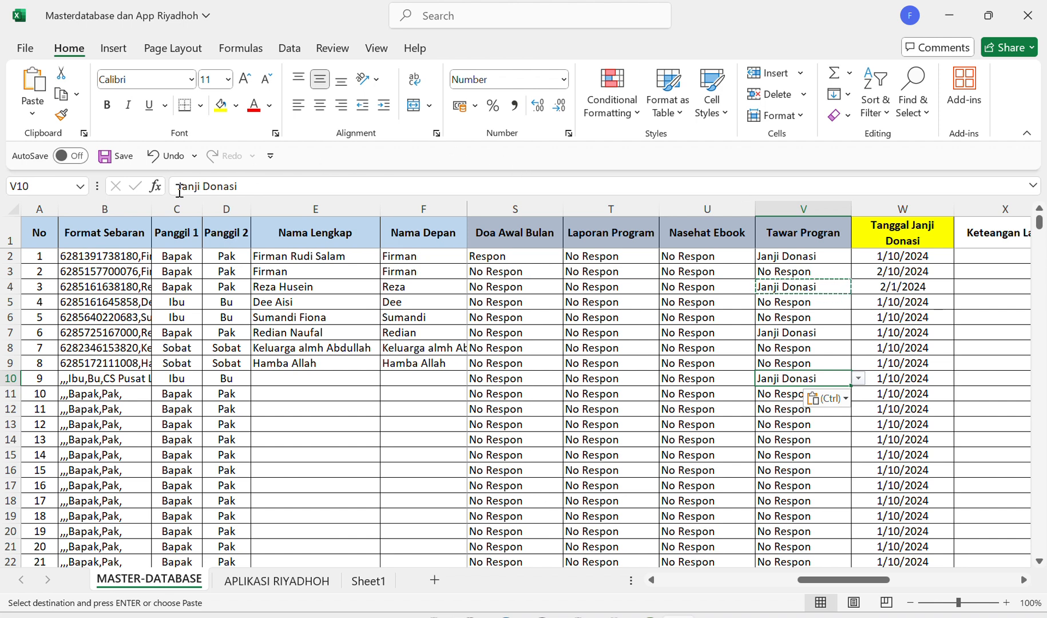
- Add filters to the header row and filter the Tawar Progran column to show only Janji Donasi
{"action": "left_click", "coordinate": [14, 235]}
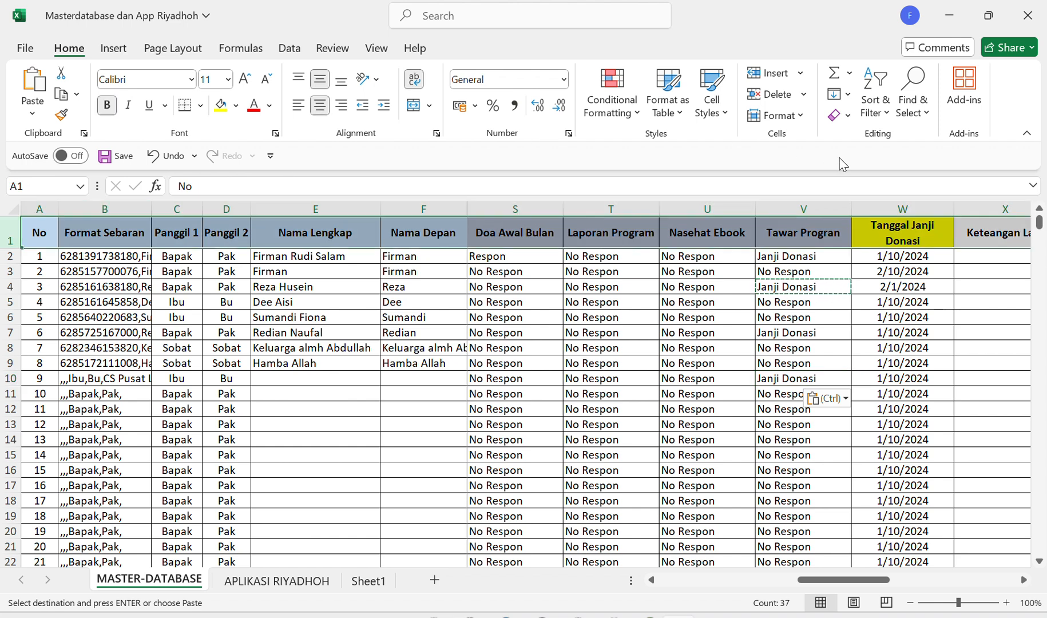
{"action": "left_click", "coordinate": [891, 112]}
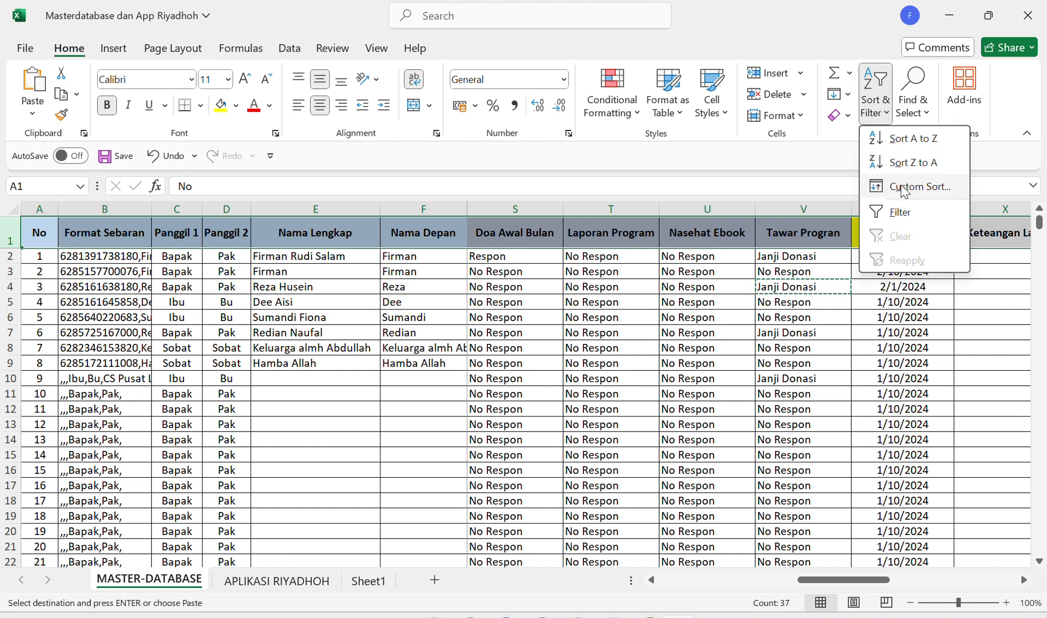
{"action": "left_click", "coordinate": [898, 209]}
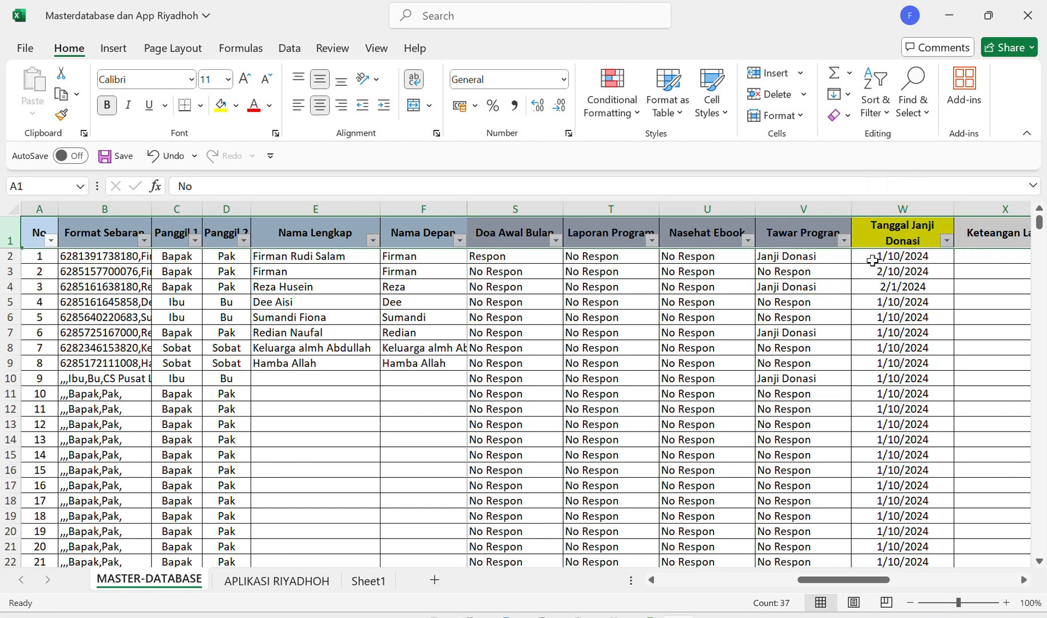
{"action": "left_click", "coordinate": [844, 239]}
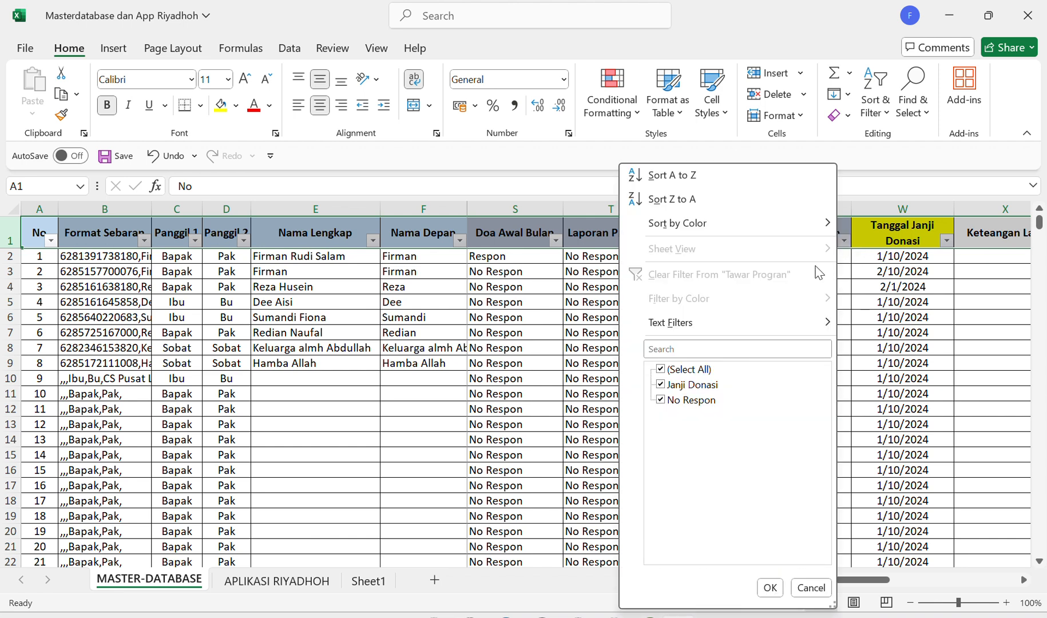
{"action": "left_click", "coordinate": [662, 369]}
{"action": "left_click", "coordinate": [662, 384]}
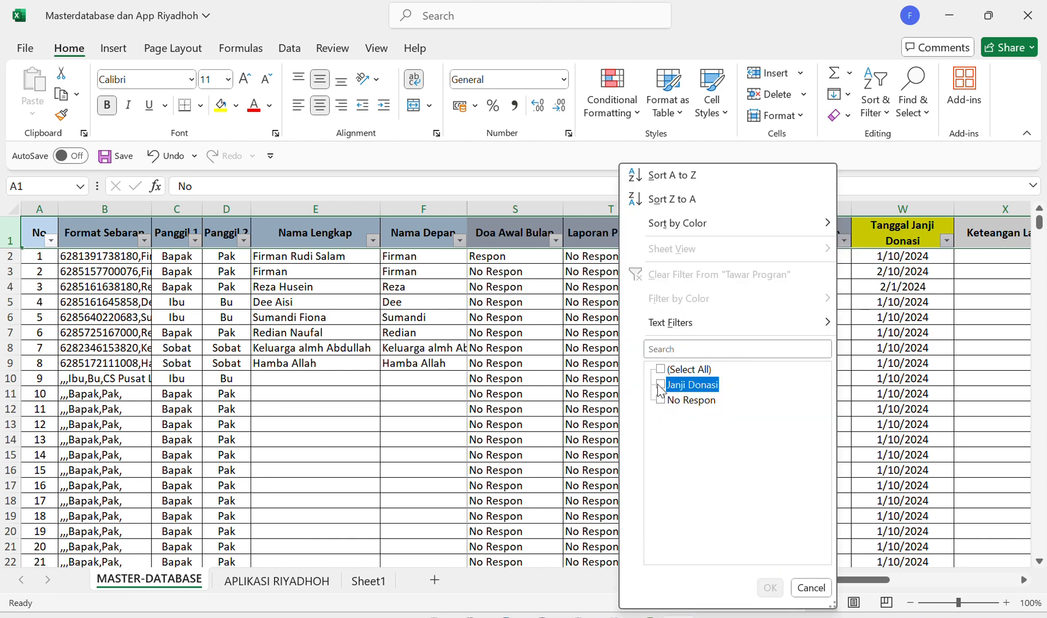
{"action": "left_click", "coordinate": [770, 587]}
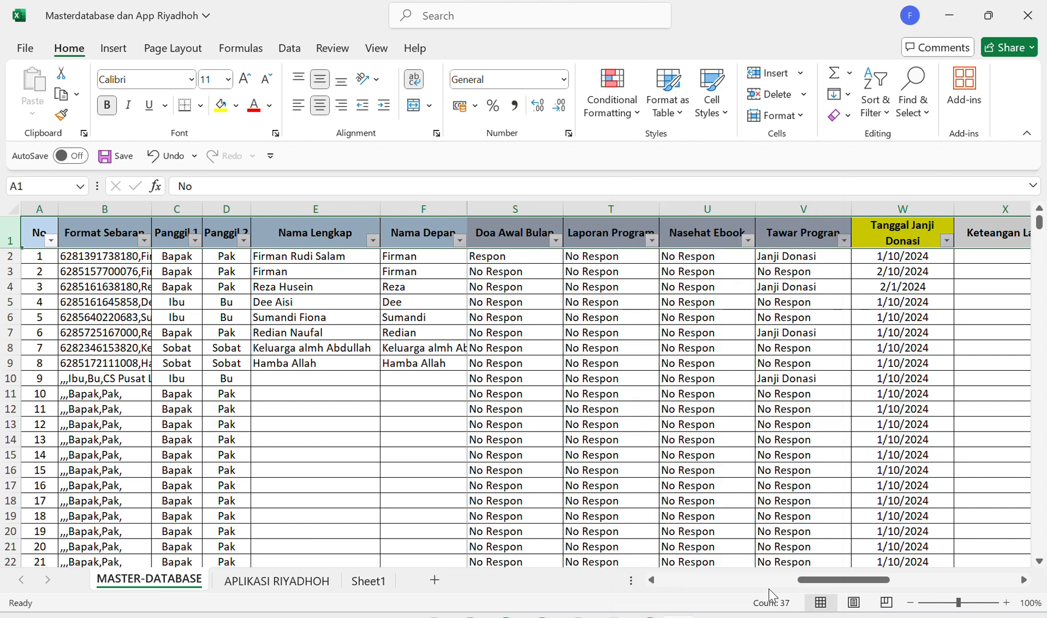
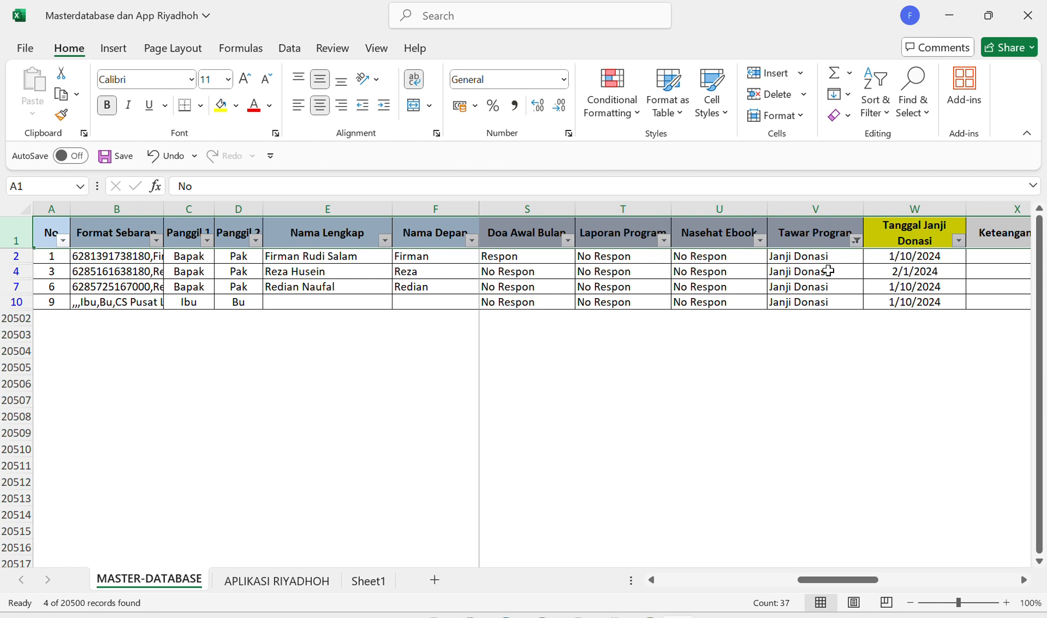
- Check the Tanggal Sapaan Terakhir dates of the filtered donors and remove the filters from the sheet
{"action": "scroll", "coordinate": [775, 266], "scroll_direction": "left", "scroll_amount": 2}
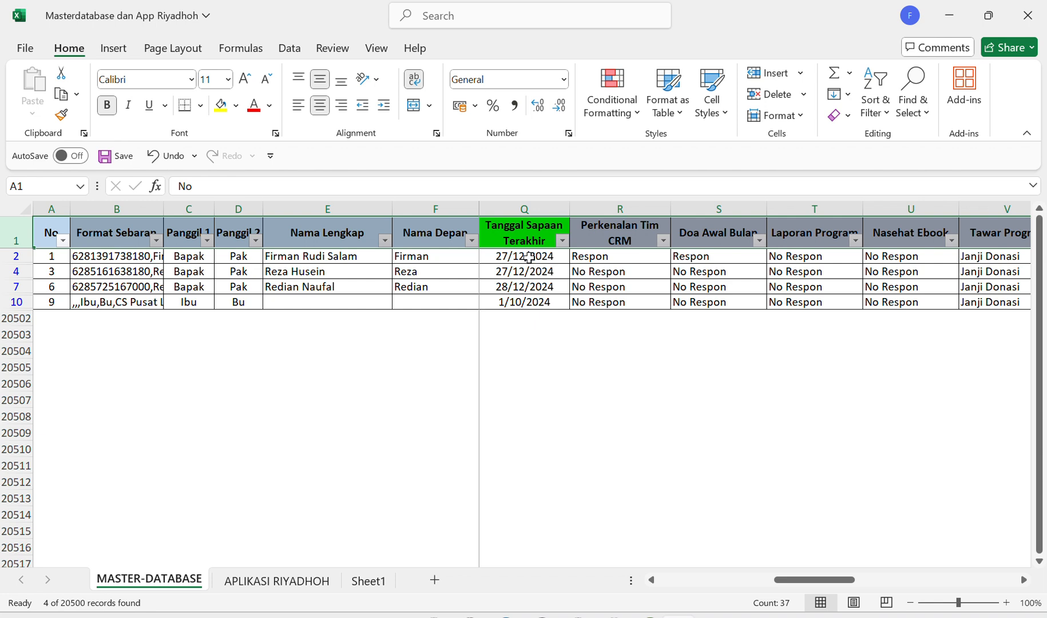
{"action": "left_click", "coordinate": [529, 258]}
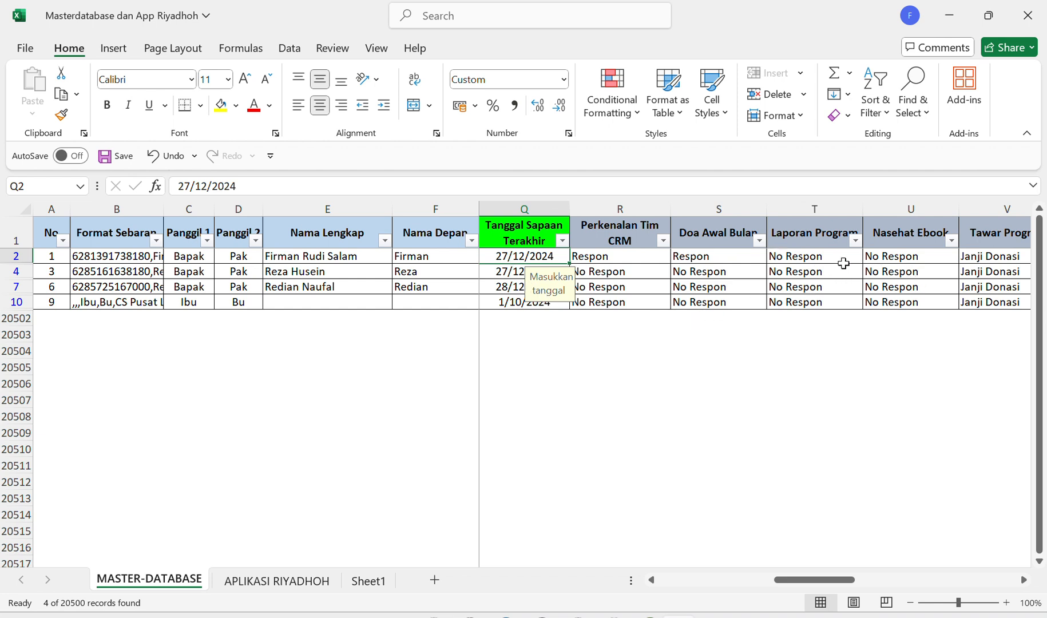
{"action": "left_click", "coordinate": [881, 115]}
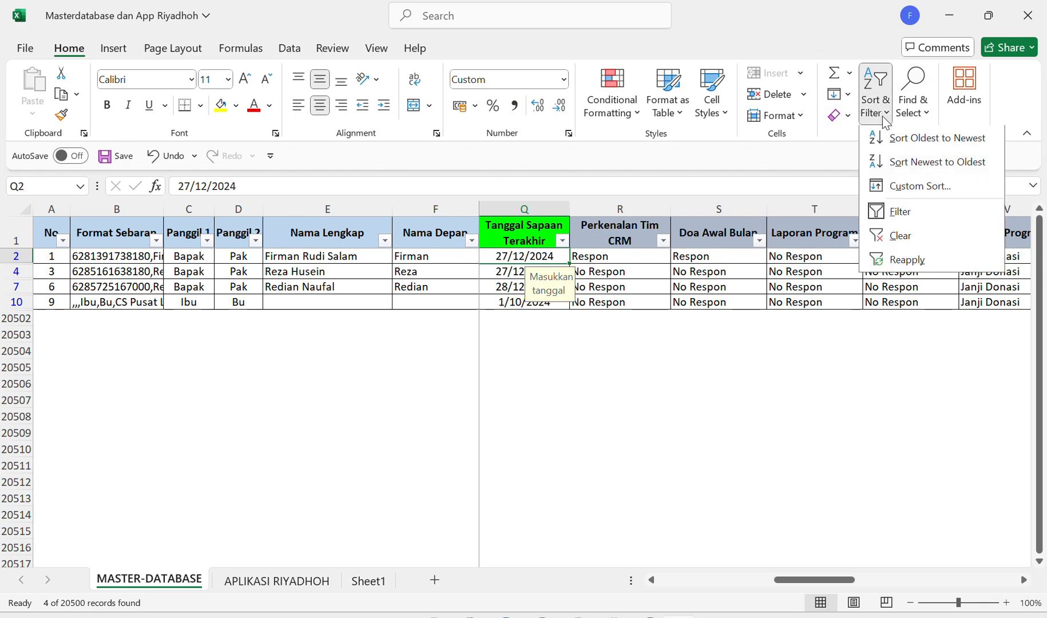
{"action": "left_click", "coordinate": [898, 210]}
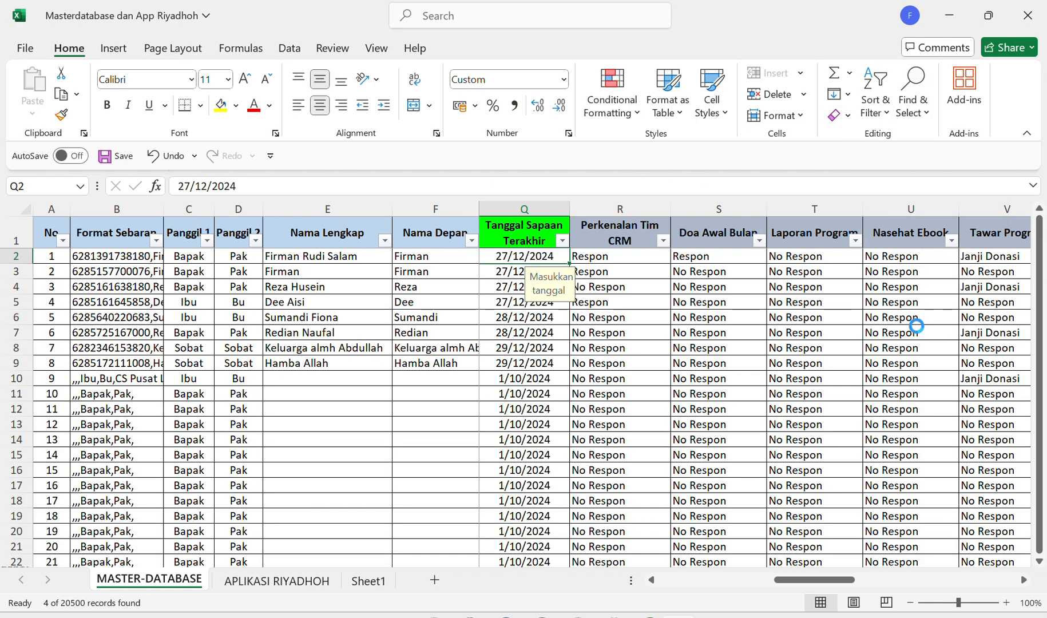
- Examine the remaining columns from the message responses to TOTAL DONASI DALAM SATU TAHUN and the monthly donations
{"action": "scroll", "coordinate": [786, 370], "scroll_direction": "right", "scroll_amount": 5}
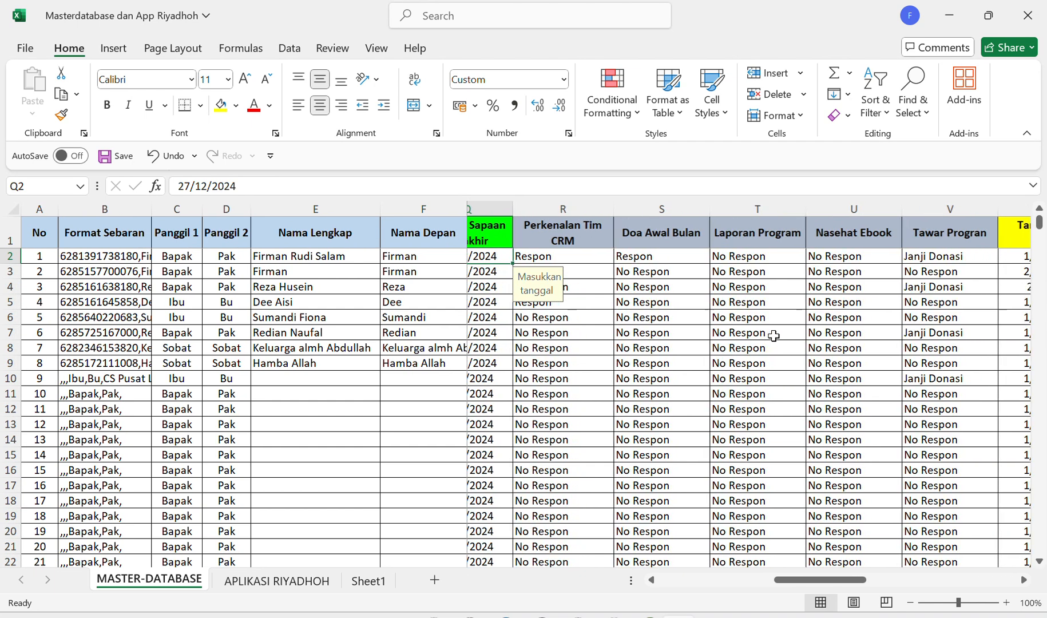
{"action": "scroll", "coordinate": [775, 335], "scroll_direction": "right", "scroll_amount": 1}
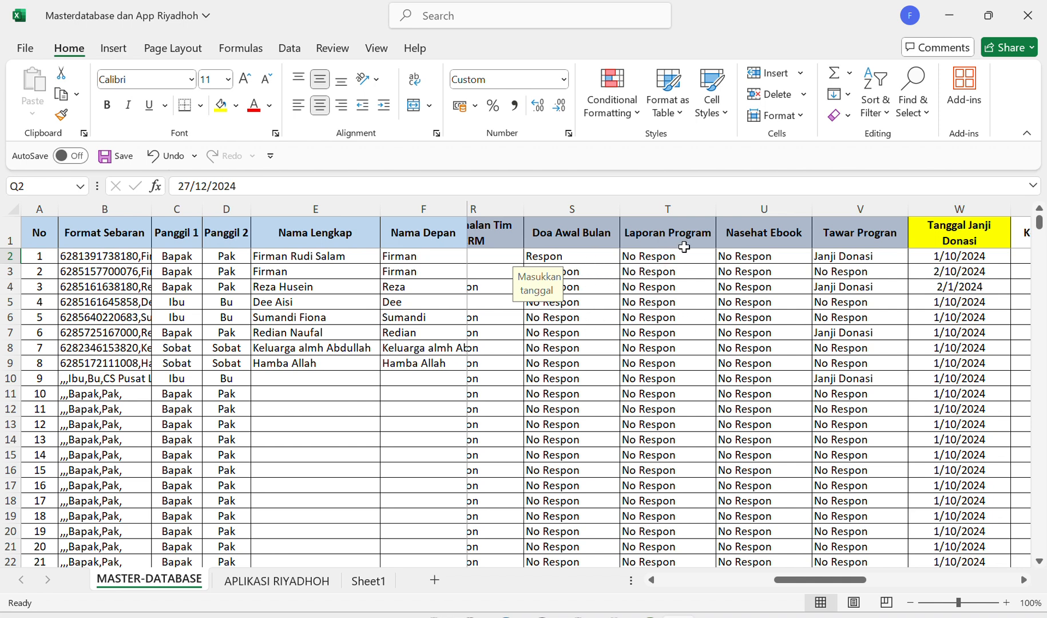
{"action": "scroll", "coordinate": [795, 275], "scroll_direction": "right", "scroll_amount": 2}
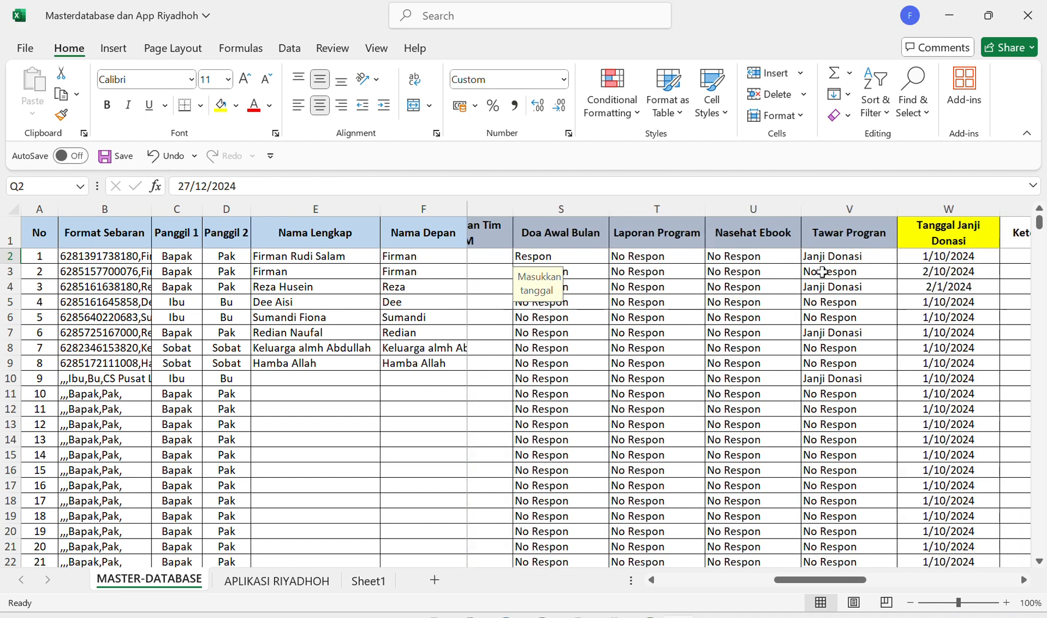
{"action": "scroll", "coordinate": [830, 272], "scroll_direction": "right", "scroll_amount": 3}
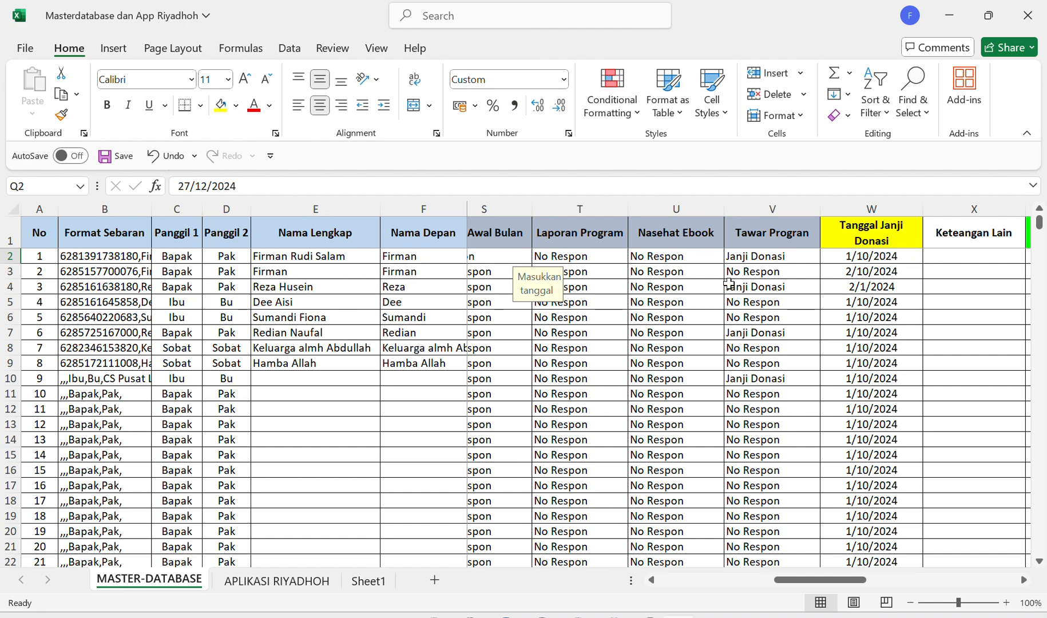
{"action": "scroll", "coordinate": [801, 277], "scroll_direction": "right", "scroll_amount": 3}
{"action": "scroll", "coordinate": [805, 276], "scroll_direction": "right", "scroll_amount": 5}
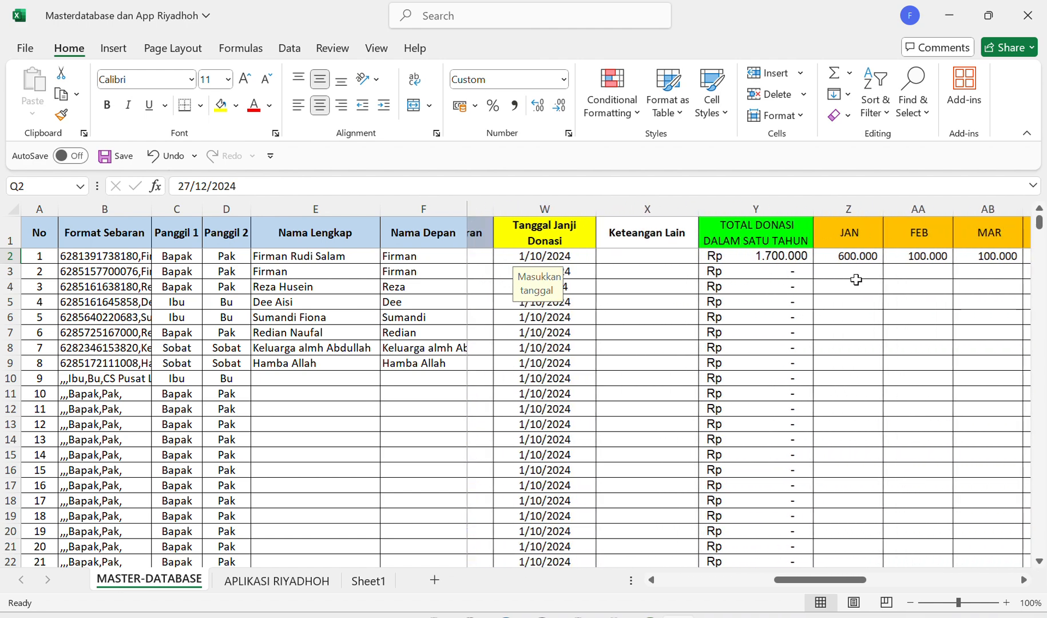
{"action": "scroll", "coordinate": [873, 282], "scroll_direction": "right", "scroll_amount": 3}
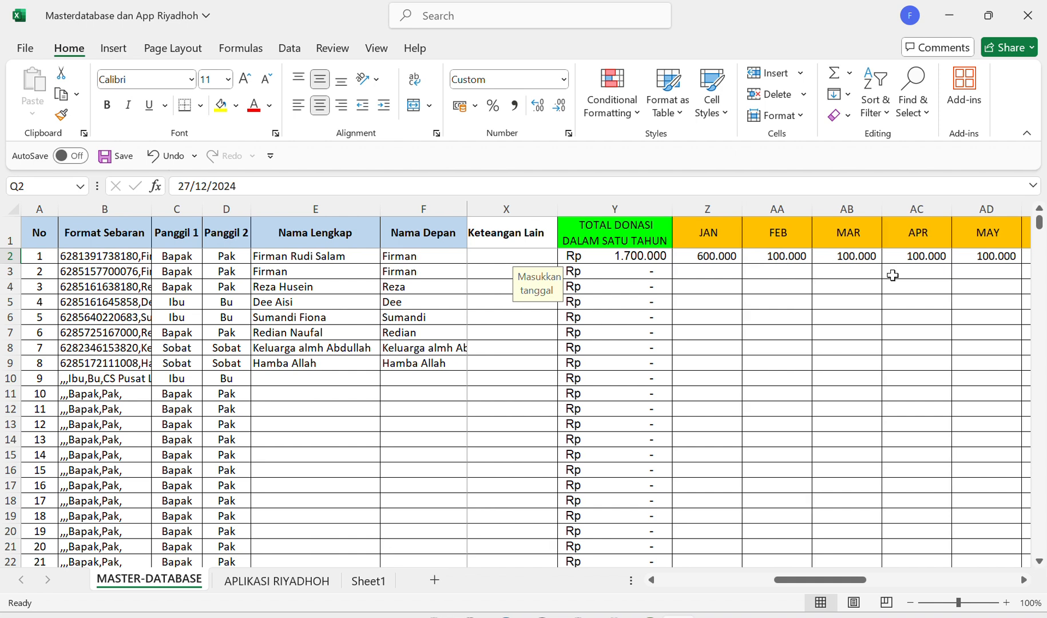
{"action": "scroll", "coordinate": [912, 274], "scroll_direction": "right", "scroll_amount": 3}
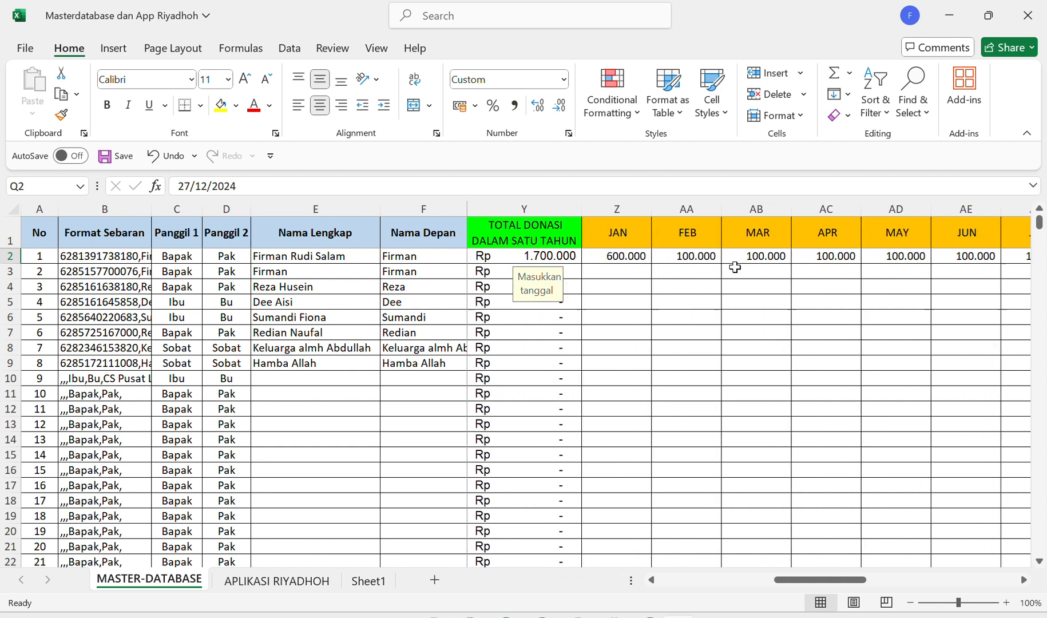
{"action": "scroll", "coordinate": [678, 301], "scroll_direction": "left", "scroll_amount": 2}
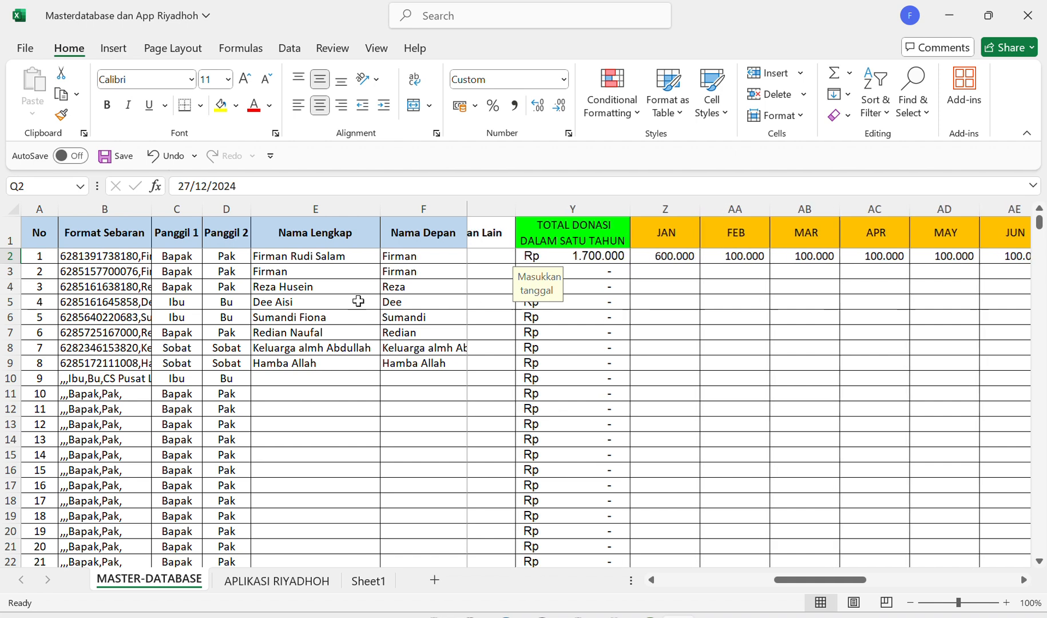
{"action": "left_click", "coordinate": [688, 290]}
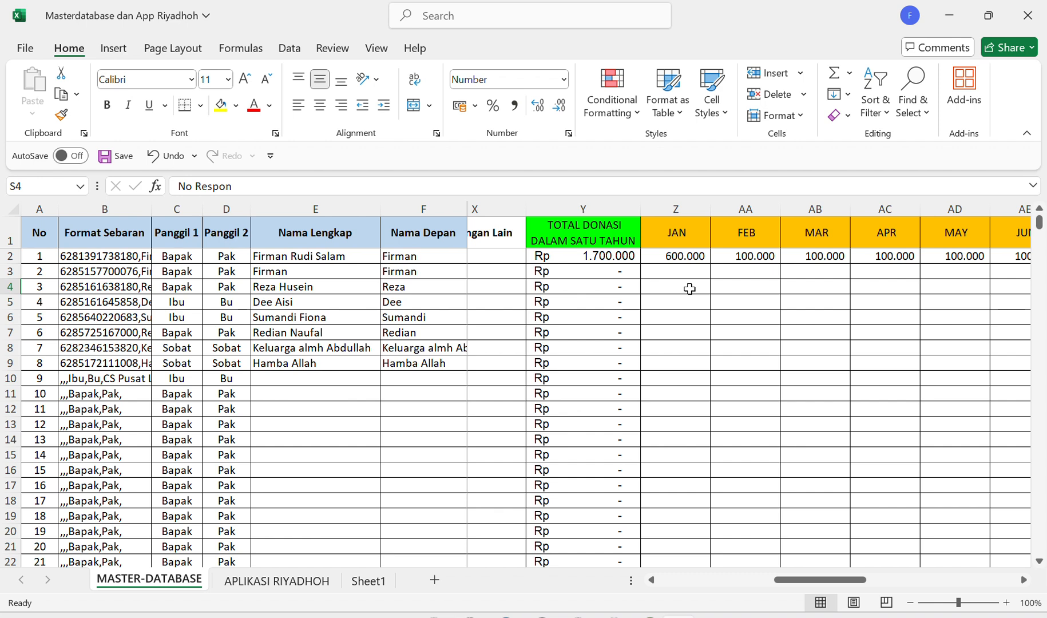
{"action": "type", "text": "100000"}
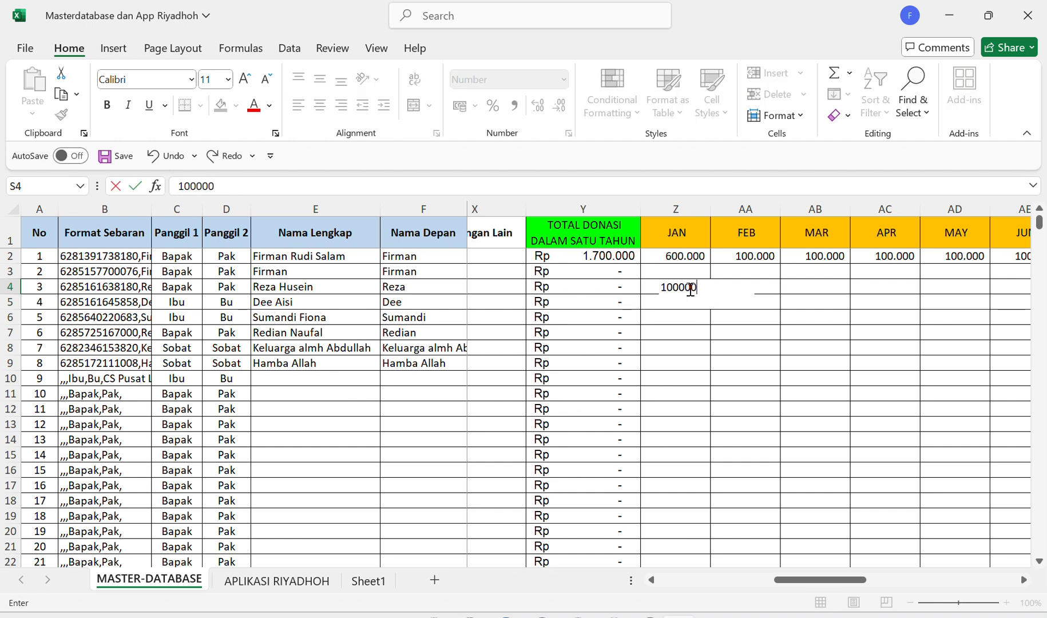
{"action": "key", "text": "Return"}
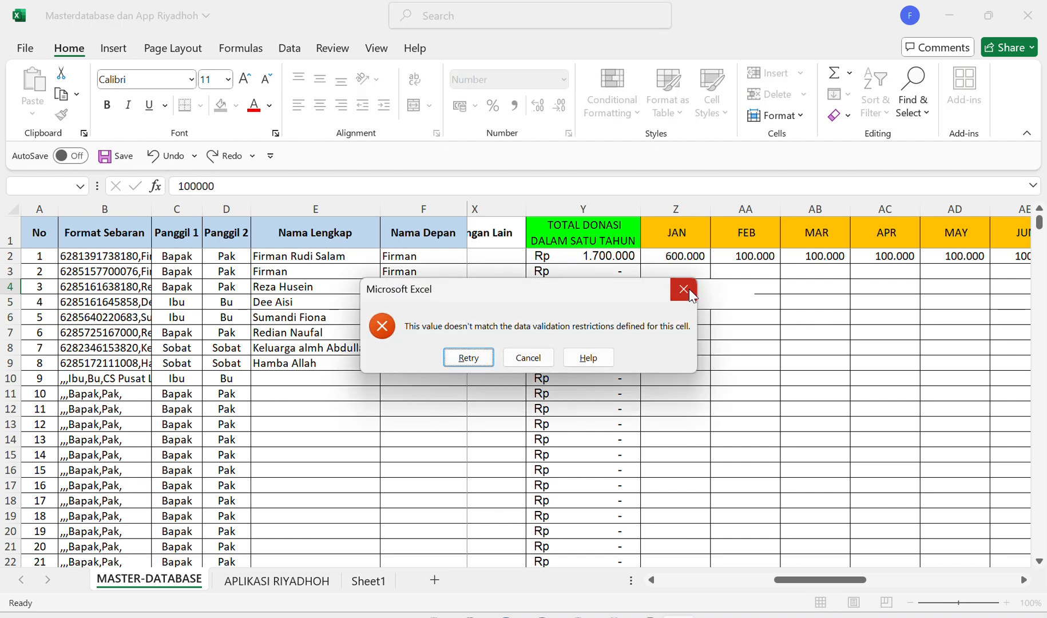
{"action": "left_click", "coordinate": [691, 294]}
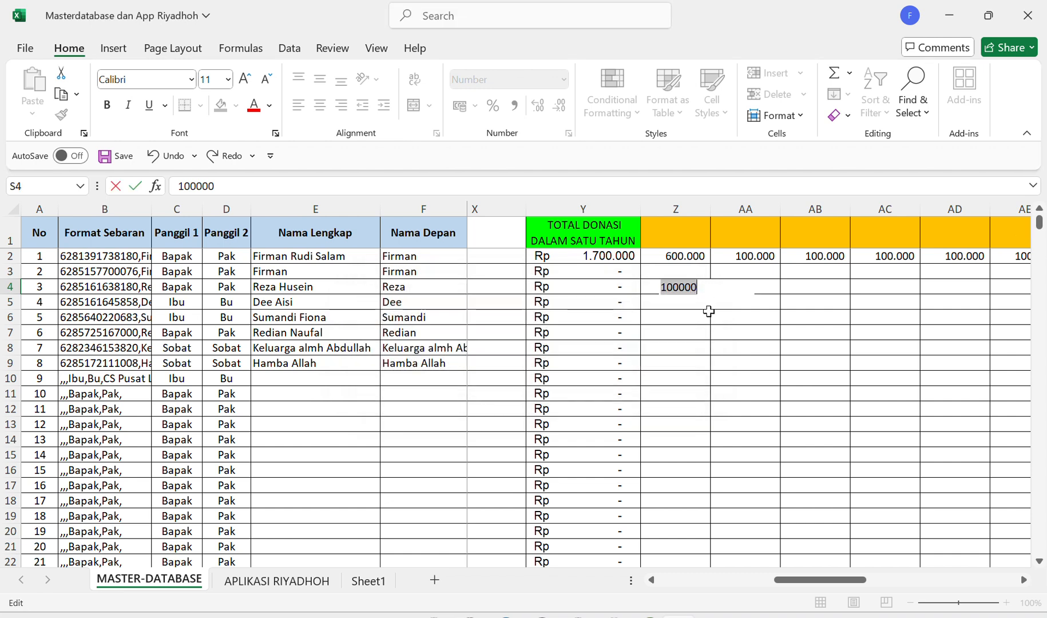
{"action": "key", "text": "Return"}
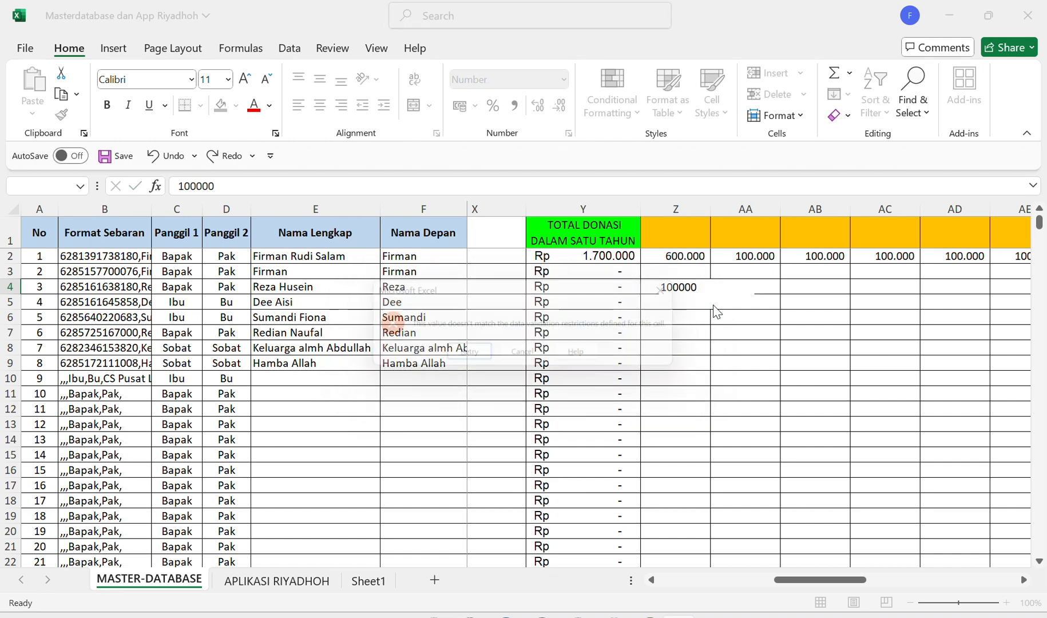
{"action": "key", "text": "Return"}
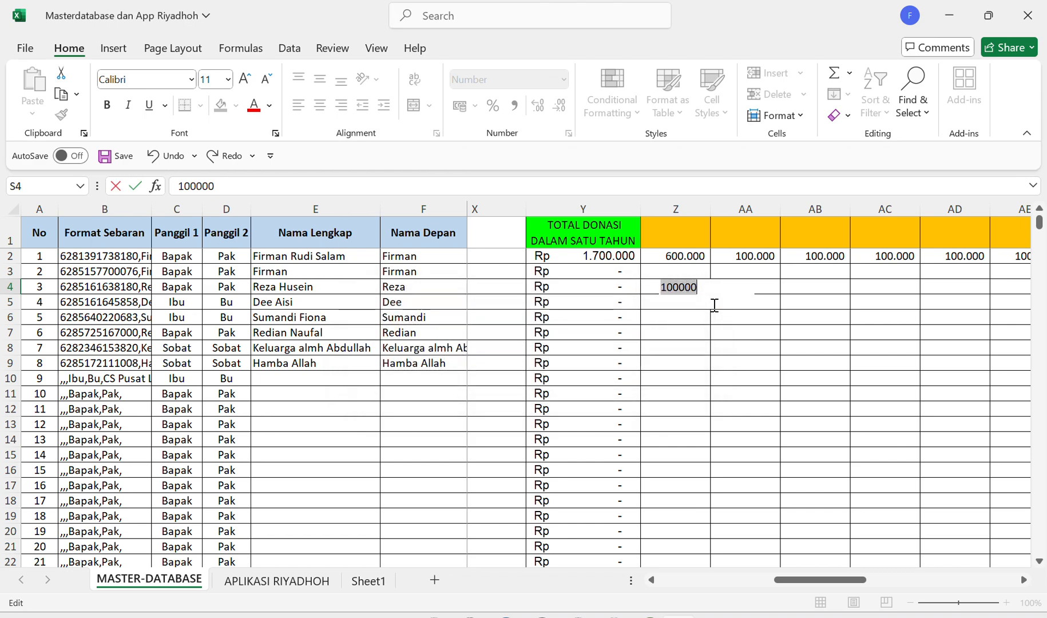
{"action": "key", "text": "Escape"}
- Enter a January donation of 100000 for the fourth donor in Z5
{"action": "key", "text": "Up"}
{"action": "key", "text": "Left"}
{"action": "key", "text": "Right"}
{"action": "key", "text": "Right"}
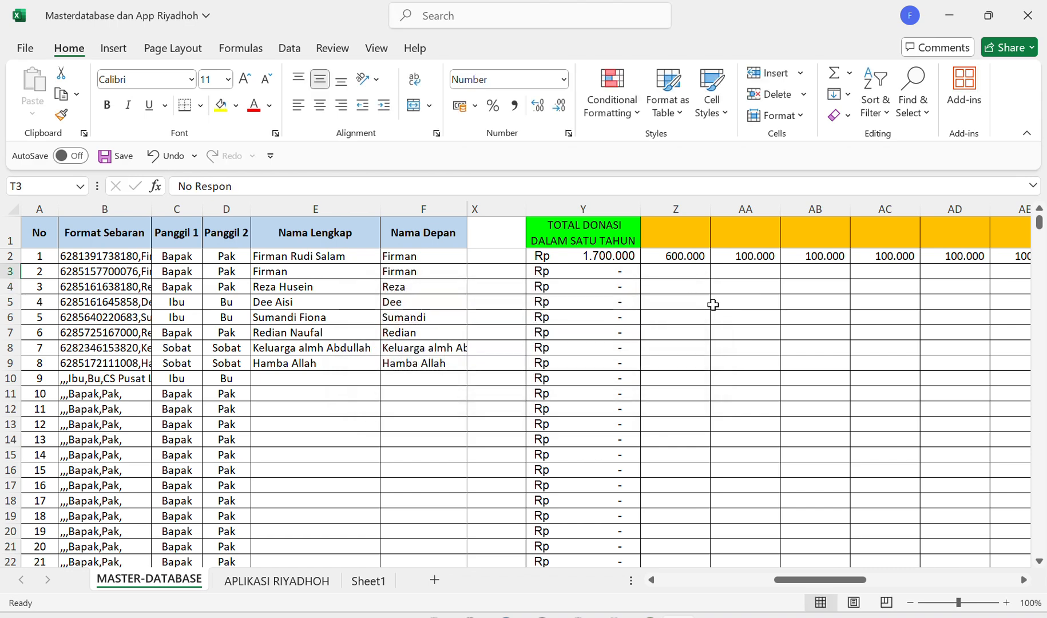
{"action": "key", "text": "Right"}
{"action": "key", "text": "Right"}
{"action": "key", "text": "Right"}
{"action": "key", "text": "Right"}
{"action": "key", "text": "Right"}
{"action": "key", "text": "Right"}
{"action": "key", "text": "Right"}
{"action": "key", "text": "Right"}
{"action": "key", "text": "Right"}
{"action": "key", "text": "Right"}
{"action": "key", "text": "Right"}
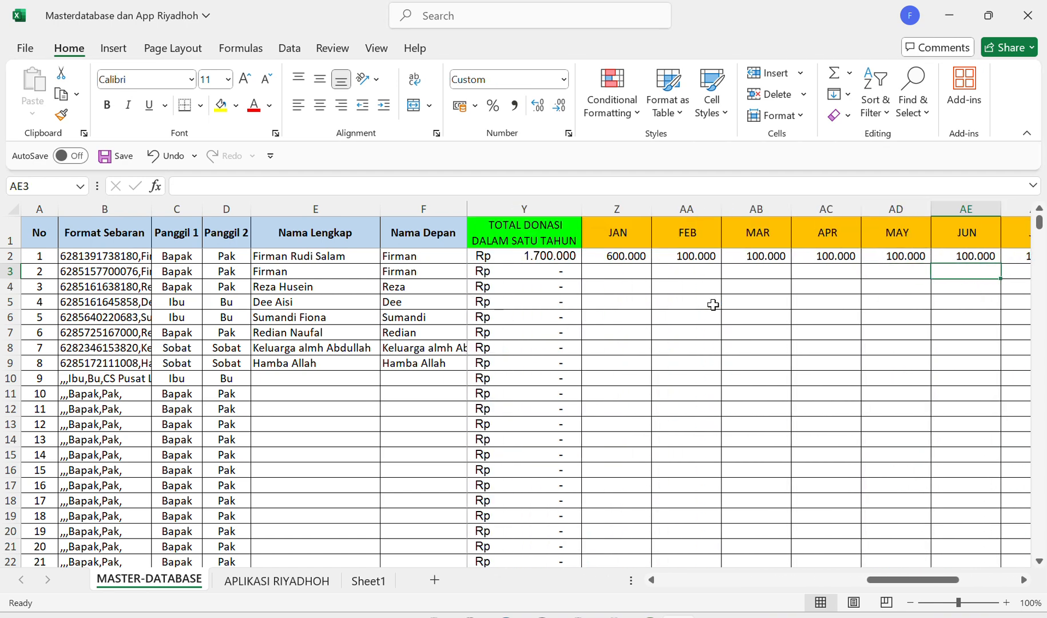
{"action": "key", "text": "Left"}
{"action": "key", "text": "Left"}
{"action": "key", "text": "Left"}
{"action": "key", "text": "Left"}
{"action": "key", "text": "Left"}
{"action": "key", "text": "Down"}
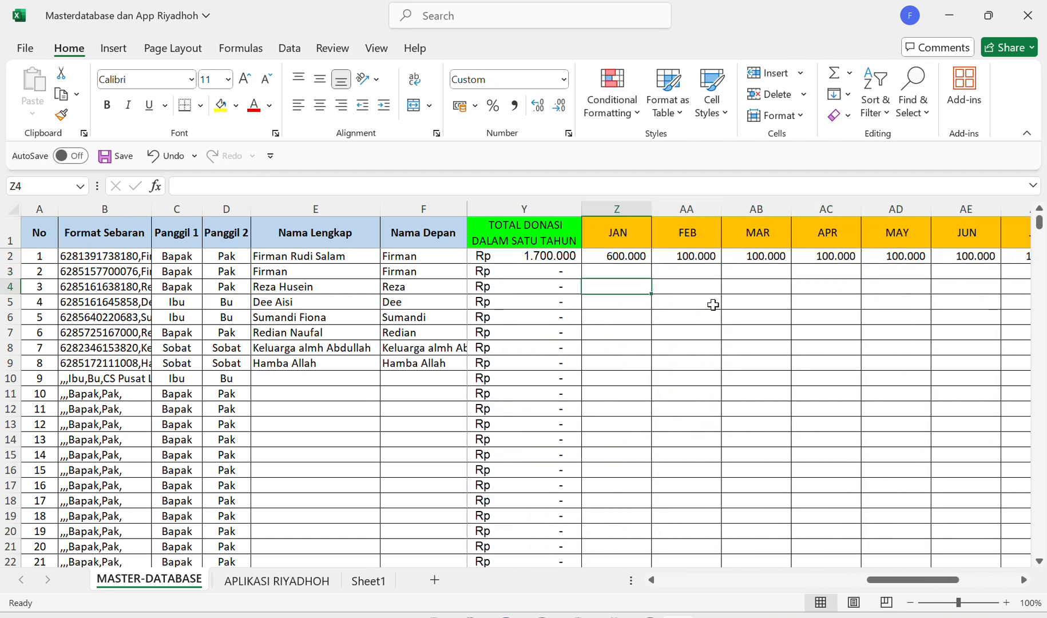
{"action": "key", "text": "Down"}
{"action": "type", "text": "100.00"}
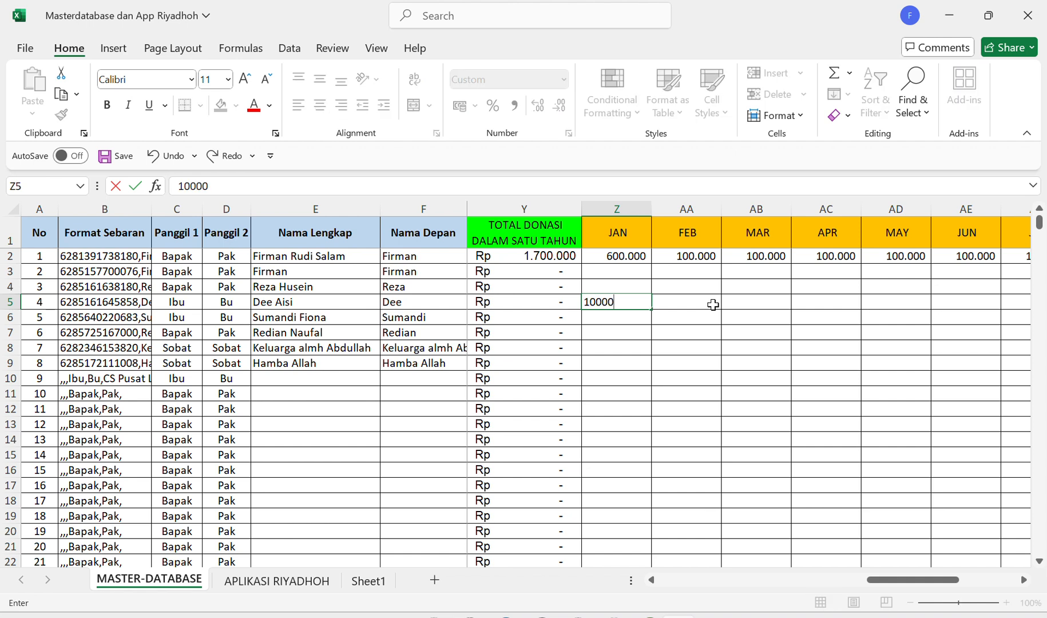
{"action": "type", "text": "0"}
{"action": "key", "text": "Return"}
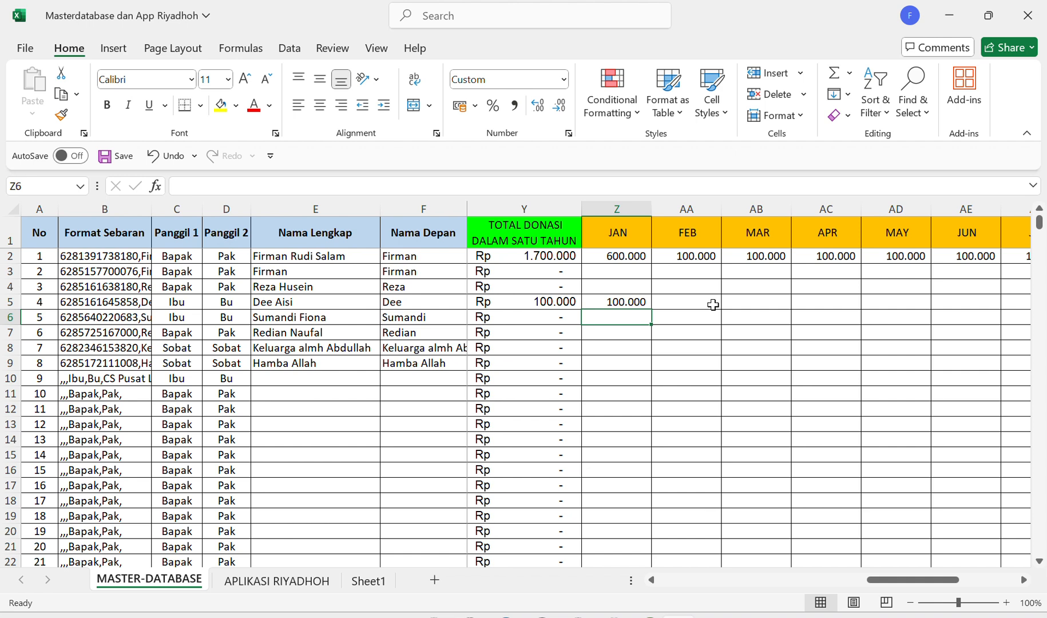
- Review the columns between Tawar Progran and JAN, and the January donations entered for the first donors
{"action": "key", "text": "Left"}
{"action": "key", "text": "Left"}
{"action": "key", "text": "Left"}
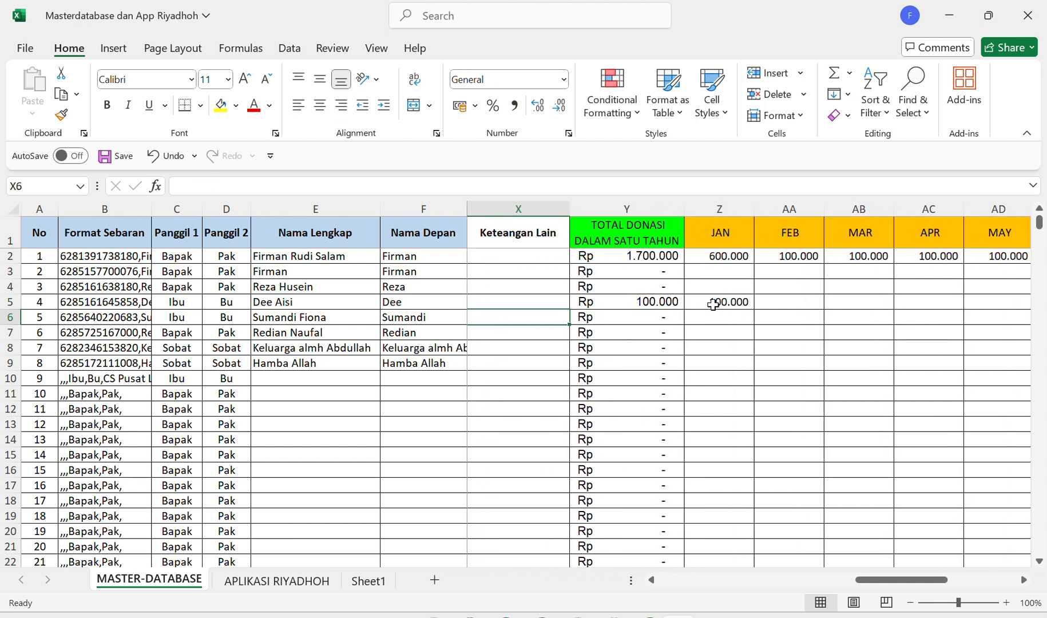
{"action": "key", "text": "Left"}
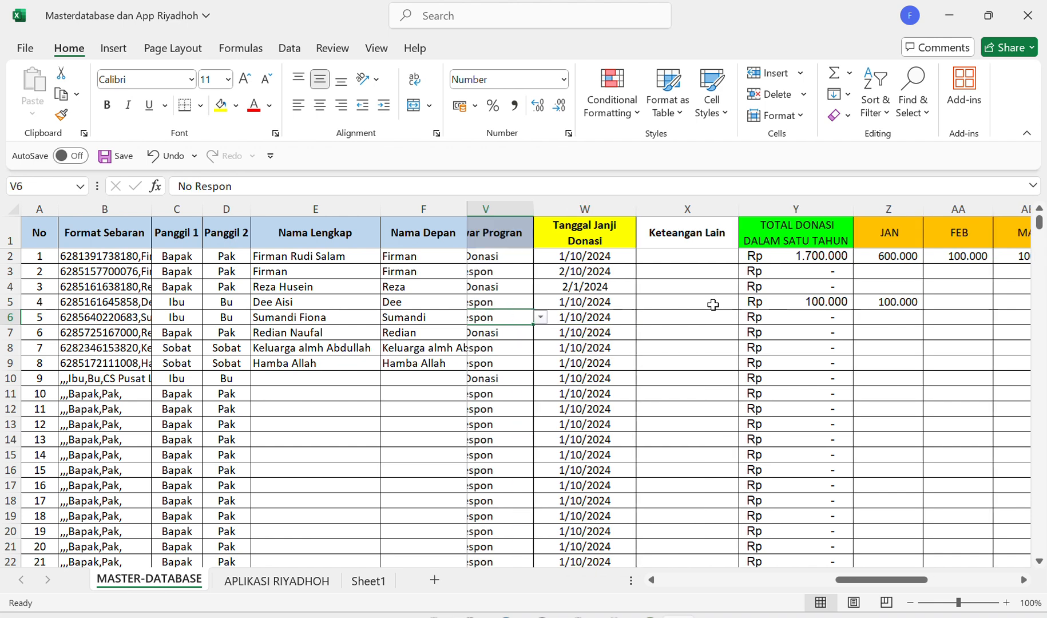
{"action": "key", "text": "Right"}
{"action": "key", "text": "Right"}
{"action": "key", "text": "Right"}
{"action": "key", "text": "Right"}
{"action": "scroll", "coordinate": [713, 305], "scroll_direction": "right", "scroll_amount": 3}
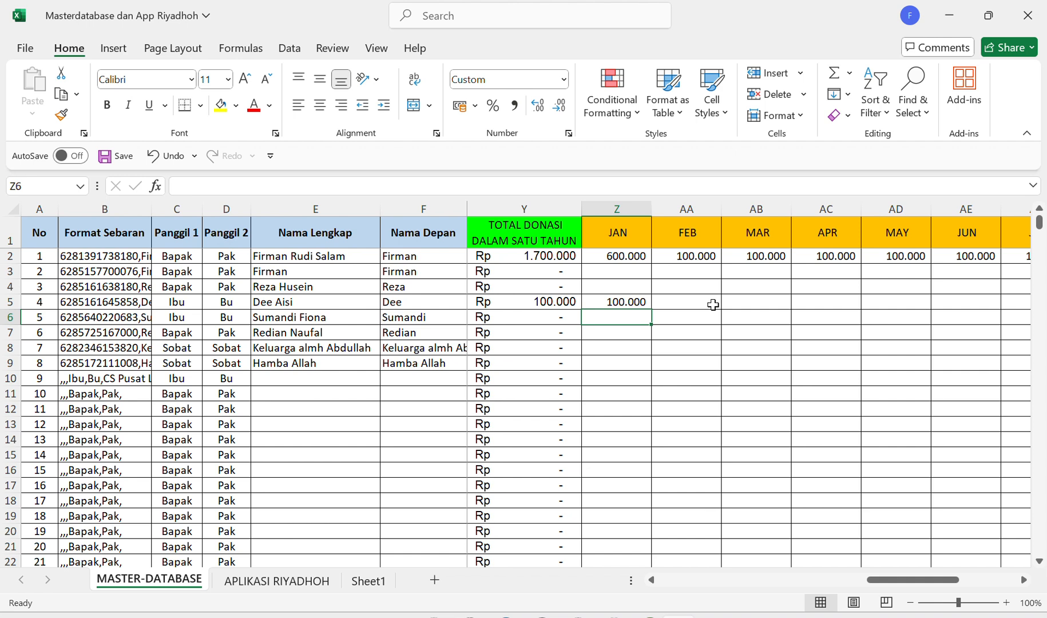
{"action": "key", "text": "Up"}
{"action": "key", "text": "Up"}
{"action": "key", "text": "Up"}
{"action": "key", "text": "Up"}
{"action": "key", "text": "Up"}
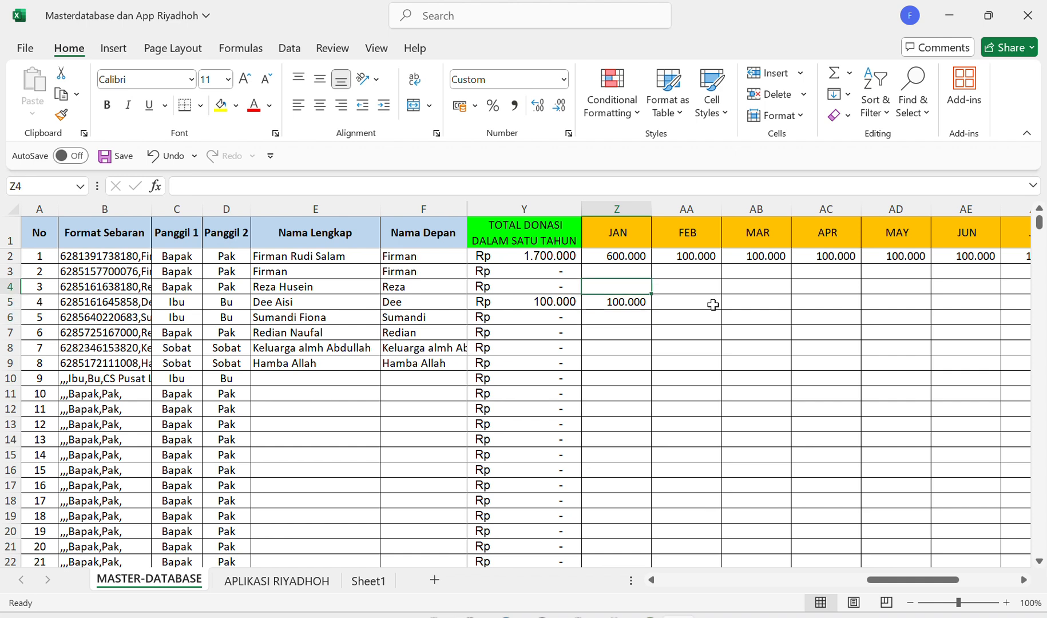
{"action": "key", "text": "Down"}
{"action": "key", "text": "Down"}
{"action": "key", "text": "Down"}
{"action": "key", "text": "Down"}
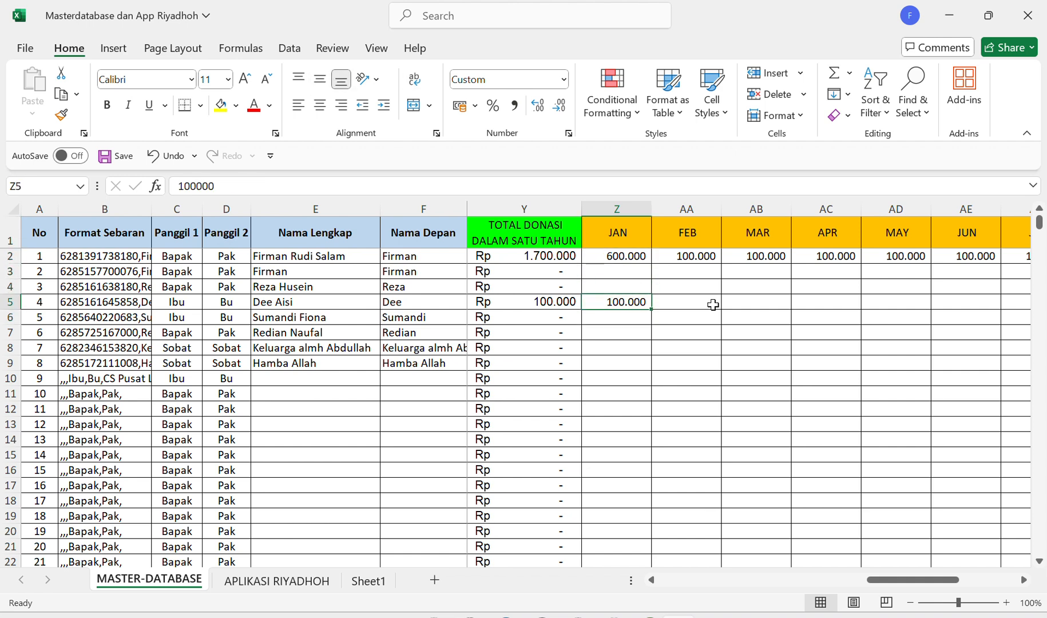
- Examine the TOTAL DONASI DALAM SATU TAHUN formulas of the fourth and first donors in Y5 and Y2
{"action": "key", "text": "Left"}
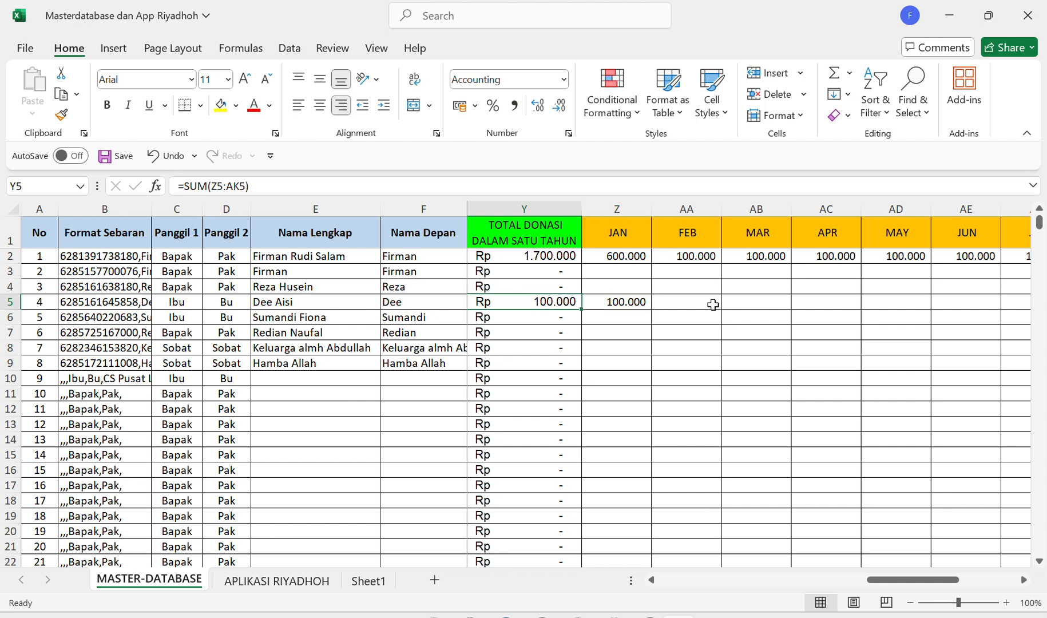
{"action": "key", "text": "Up"}
{"action": "key", "text": "Up"}
{"action": "key", "text": "Up"}
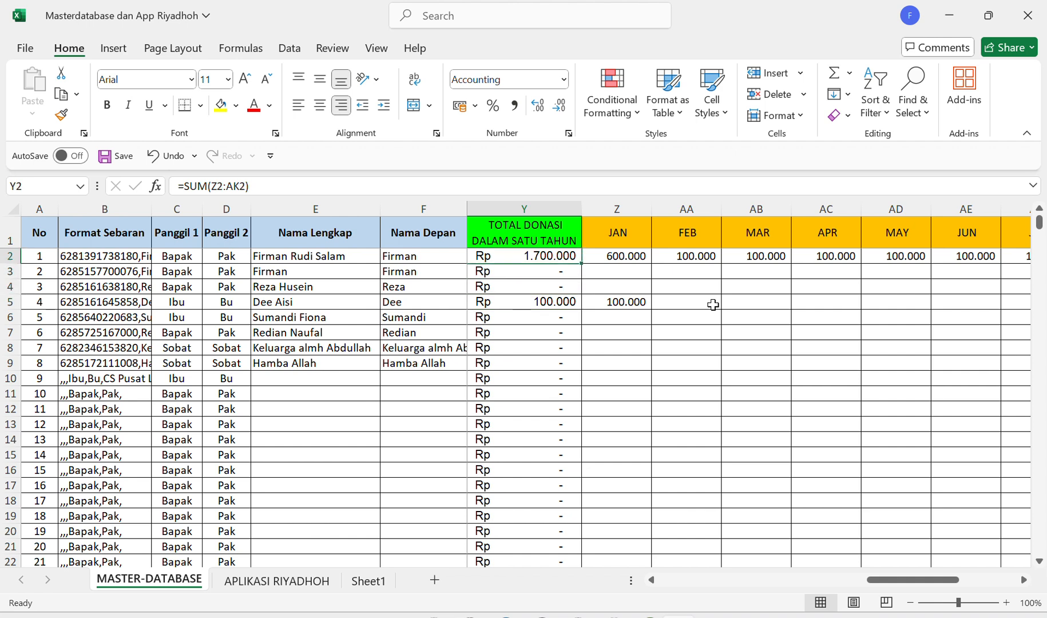
{"action": "key", "text": "Down"}
{"action": "key", "text": "Up"}
{"action": "key", "text": "Up"}
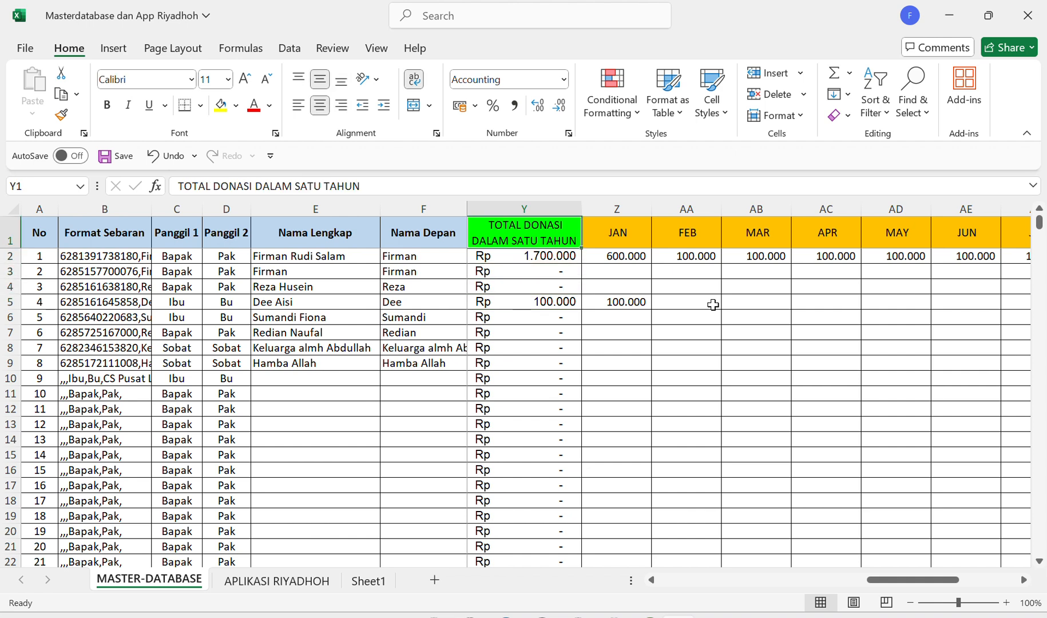
{"action": "key", "text": "Down"}
{"action": "key", "text": "Down"}
{"action": "key", "text": "Down"}
{"action": "key", "text": "Down"}
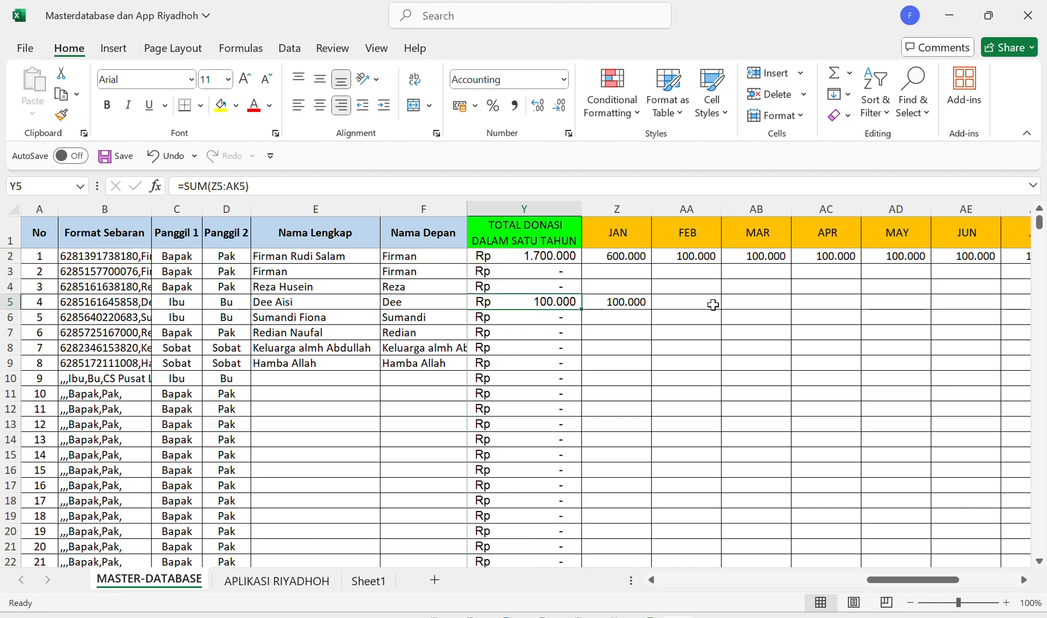
- Check the Kategori Donatur formula for the fourth and first donors in O5 and O2
{"action": "key", "text": "Left"}
{"action": "key", "text": "Left"}
{"action": "key", "text": "Left"}
{"action": "key", "text": "Left"}
{"action": "key", "text": "Left"}
{"action": "key", "text": "Left"}
{"action": "key", "text": "Left"}
{"action": "key", "text": "Left"}
{"action": "key", "text": "Left"}
{"action": "key", "text": "Left"}
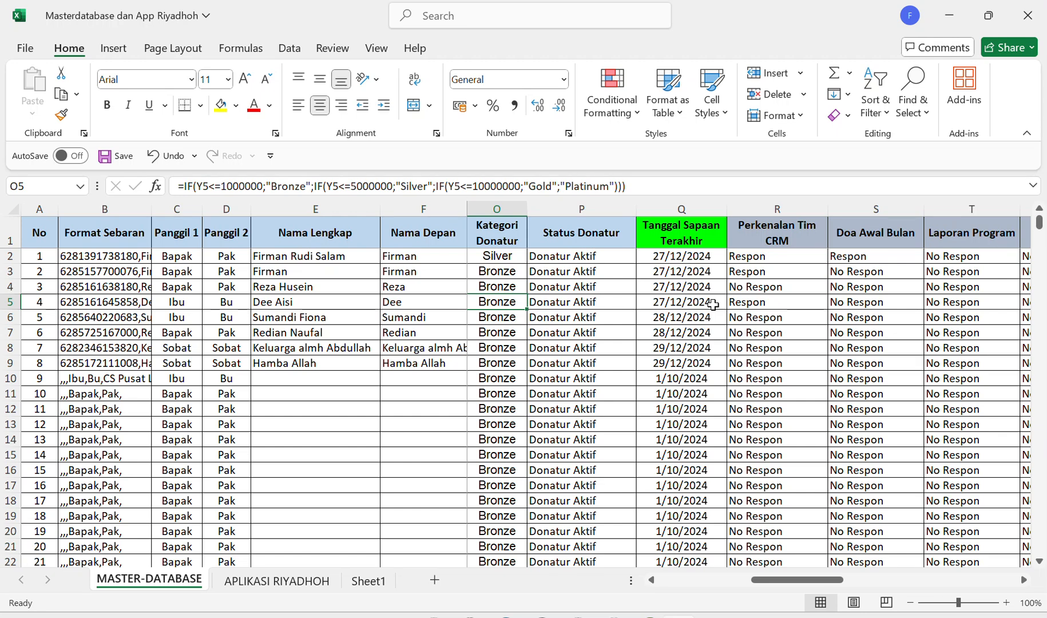
{"action": "key", "text": "Up"}
{"action": "key", "text": "Up"}
{"action": "key", "text": "Up"}
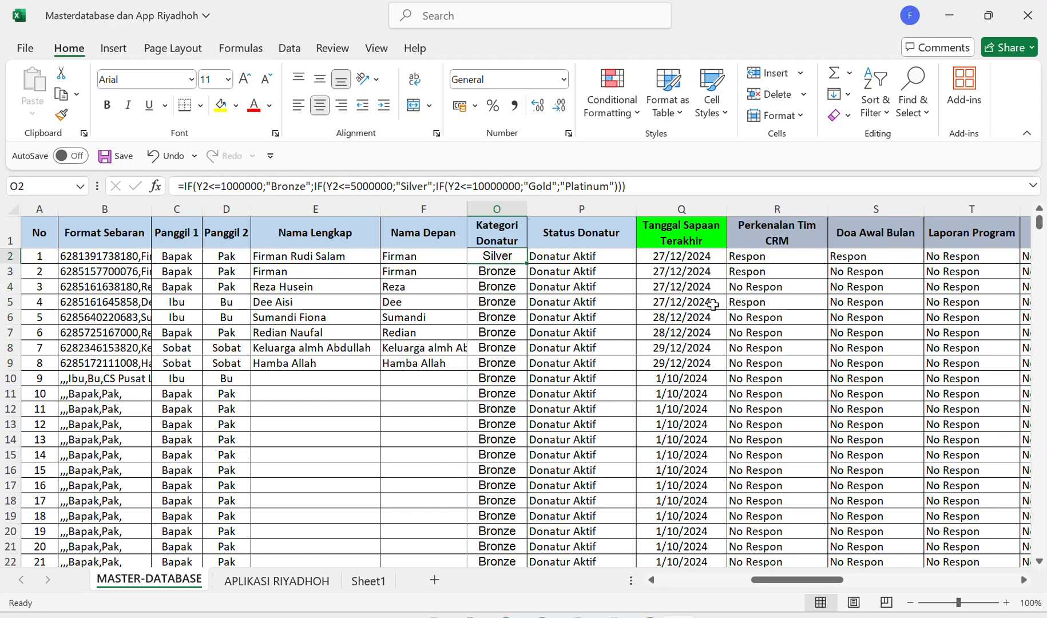
- Review the first donor's monthly donations in the JAN to MAY columns
{"action": "key", "text": "Right"}
{"action": "key", "text": "Right"}
{"action": "key", "text": "Right"}
{"action": "key", "text": "Right"}
{"action": "key", "text": "Right"}
{"action": "key", "text": "Right"}
{"action": "key", "text": "Right"}
{"action": "key", "text": "Right"}
{"action": "key", "text": "Right"}
{"action": "key", "text": "Right"}
{"action": "key", "text": "Right"}
{"action": "key", "text": "Right"}
{"action": "key", "text": "Right"}
{"action": "key", "text": "Right"}
{"action": "key", "text": "Right"}
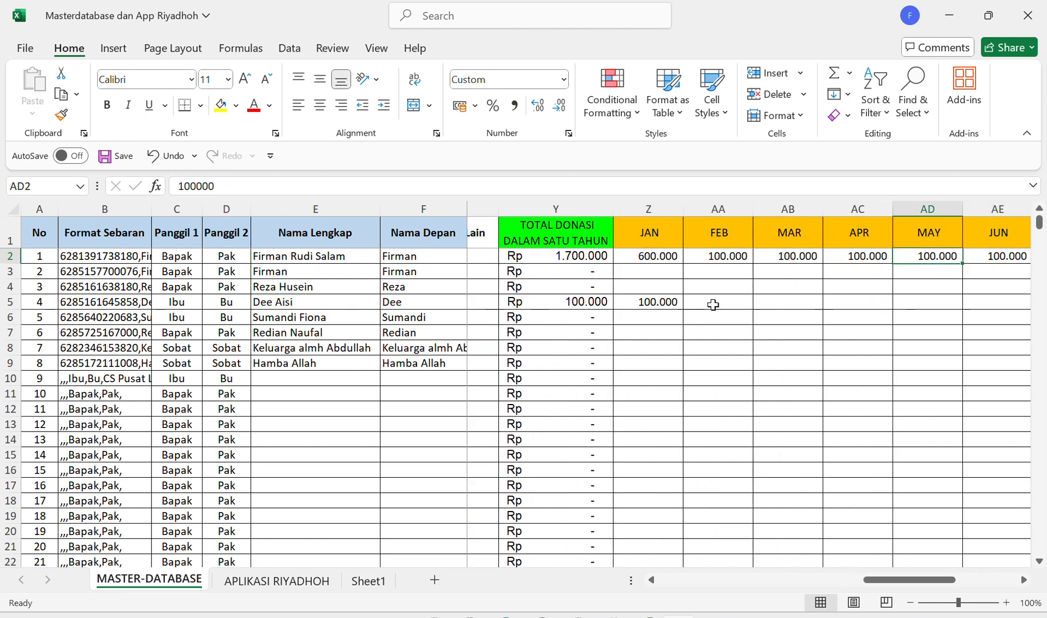
{"action": "key", "text": "Left"}
{"action": "key", "text": "Left"}
{"action": "key", "text": "Left"}
{"action": "key", "text": "Left"}
{"action": "key", "text": "Right"}
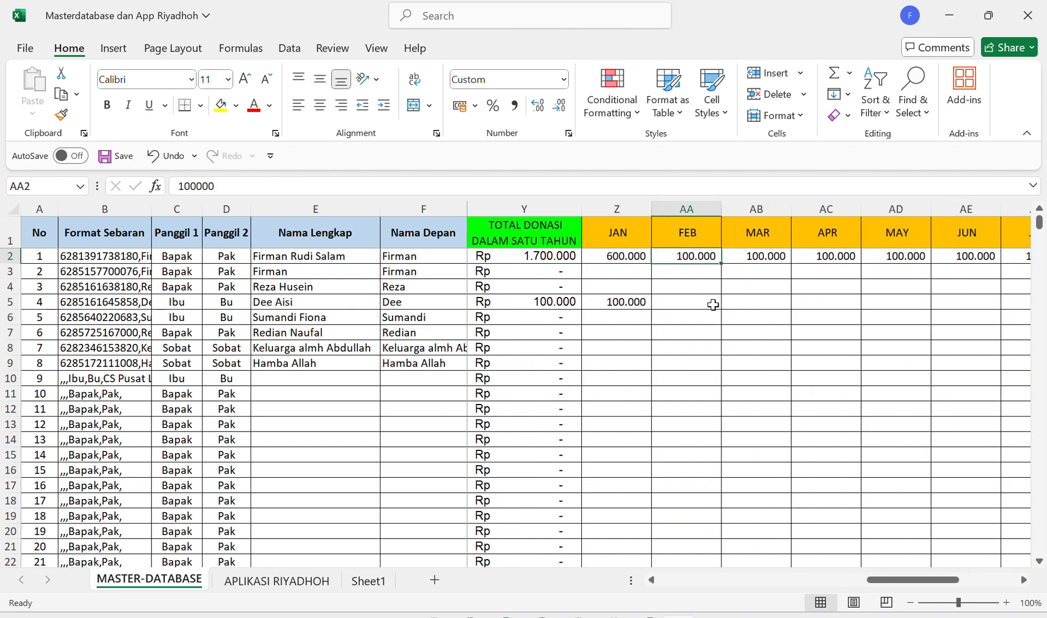
{"action": "key", "text": "Right"}
- Enter a January donation of 10000000 for the third donor in Z4
{"action": "key", "text": "Down"}
{"action": "key", "text": "Left"}
{"action": "key", "text": "Left"}
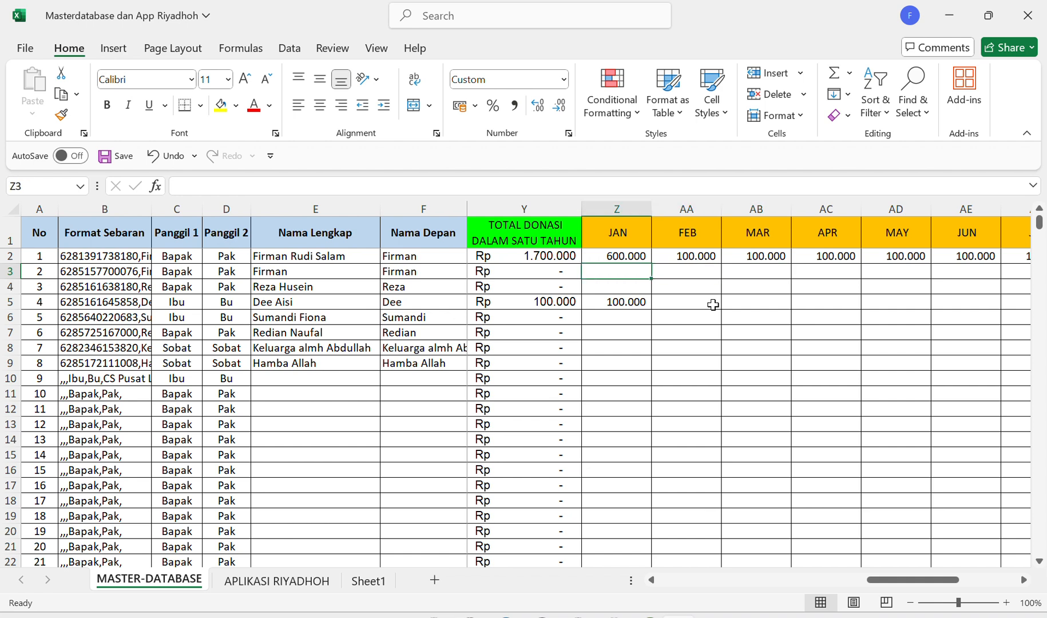
{"action": "key", "text": "Down"}
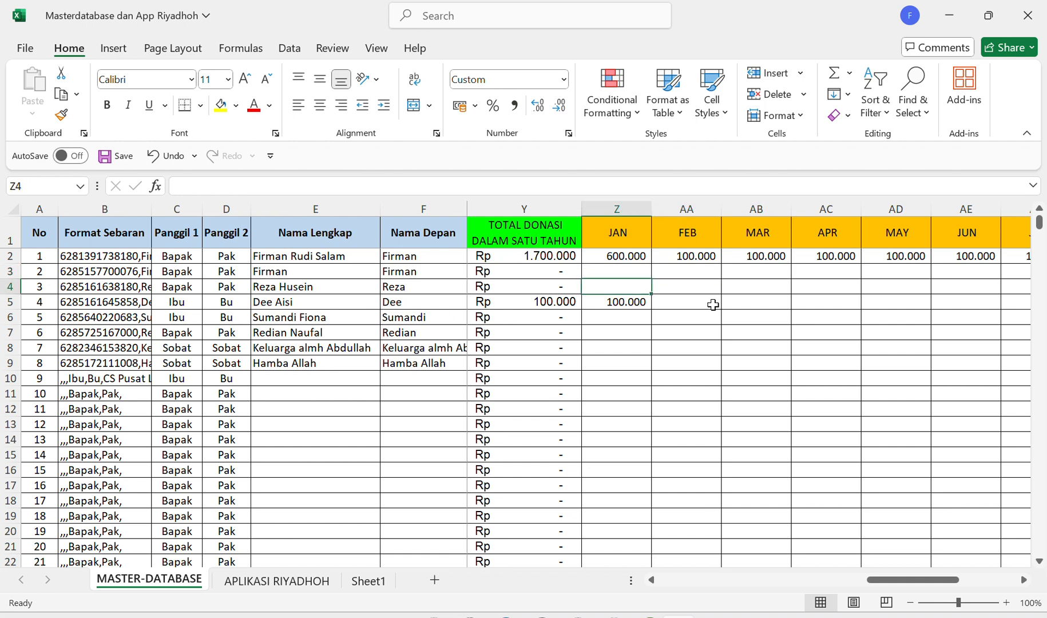
{"action": "type", "text": "10000000"}
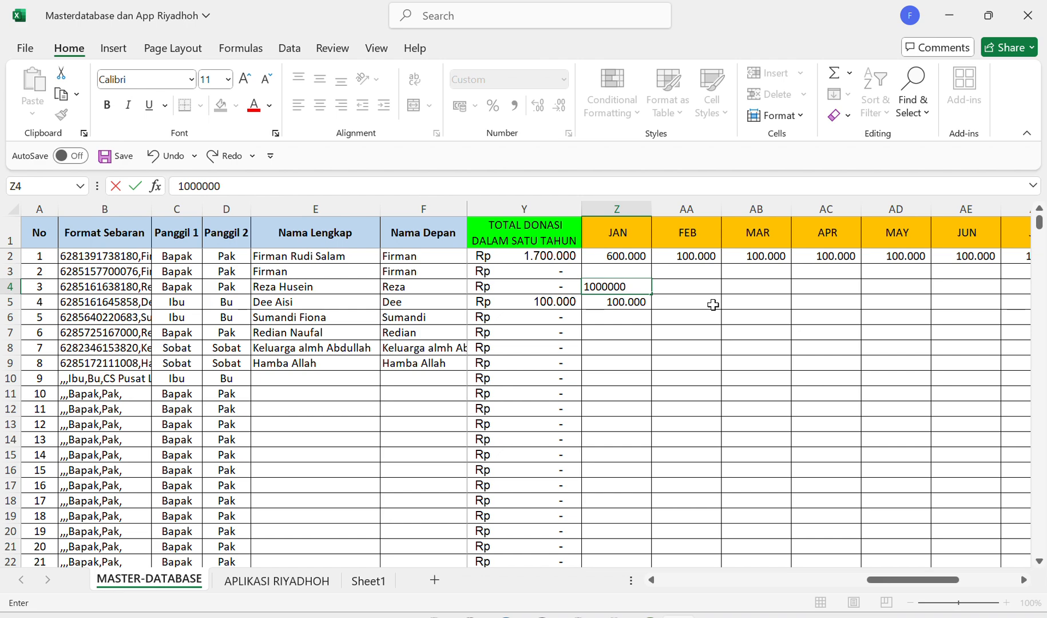
{"action": "key", "text": "Return"}
- Check the third donor's Kategori Donatur in O4 and compare it with the categories of the neighbouring donors
{"action": "key", "text": "Up"}
{"action": "key", "text": "Left"}
{"action": "key", "text": "Left"}
{"action": "key", "text": "Left"}
{"action": "key", "text": "Left"}
{"action": "key", "text": "Left"}
{"action": "key", "text": "Left"}
{"action": "key", "text": "Left"}
{"action": "key", "text": "Left"}
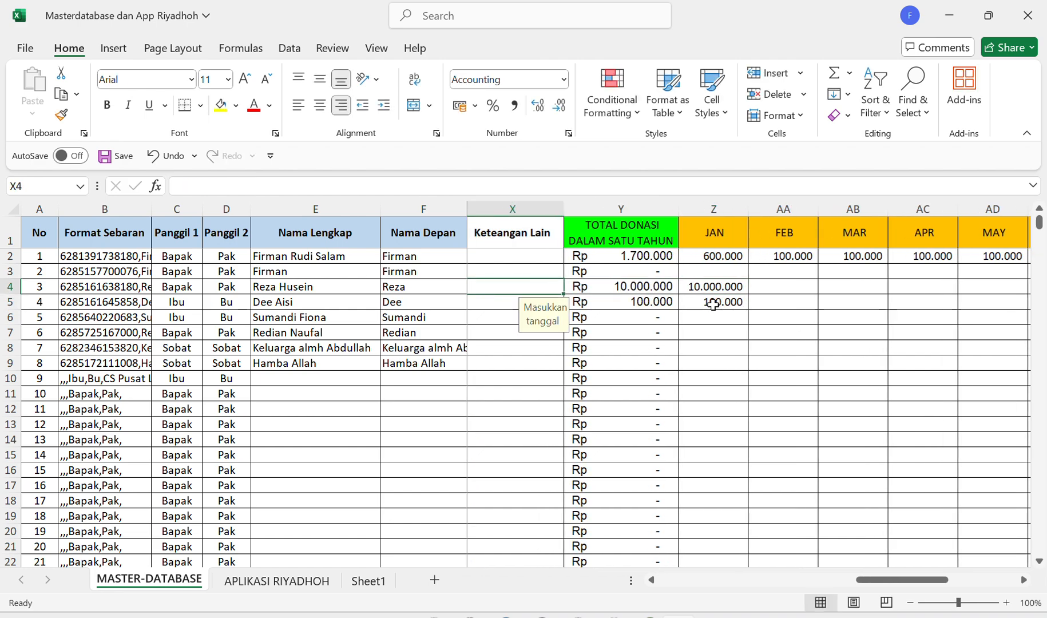
{"action": "key", "text": "Left"}
{"action": "key", "text": "Left"}
{"action": "key", "text": "Left"}
{"action": "key", "text": "Left"}
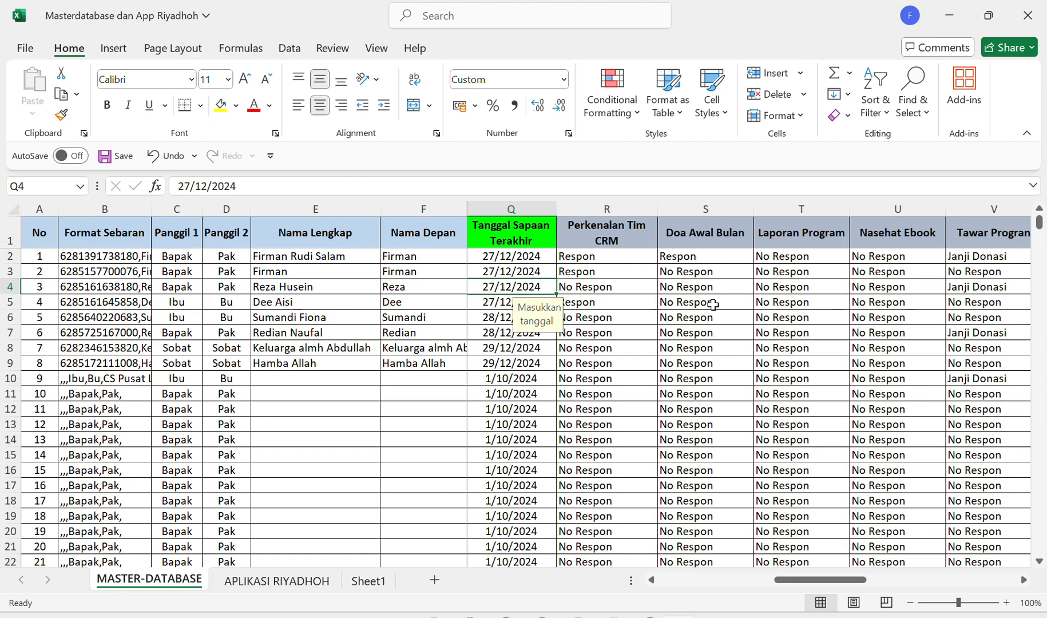
{"action": "key", "text": "Right"}
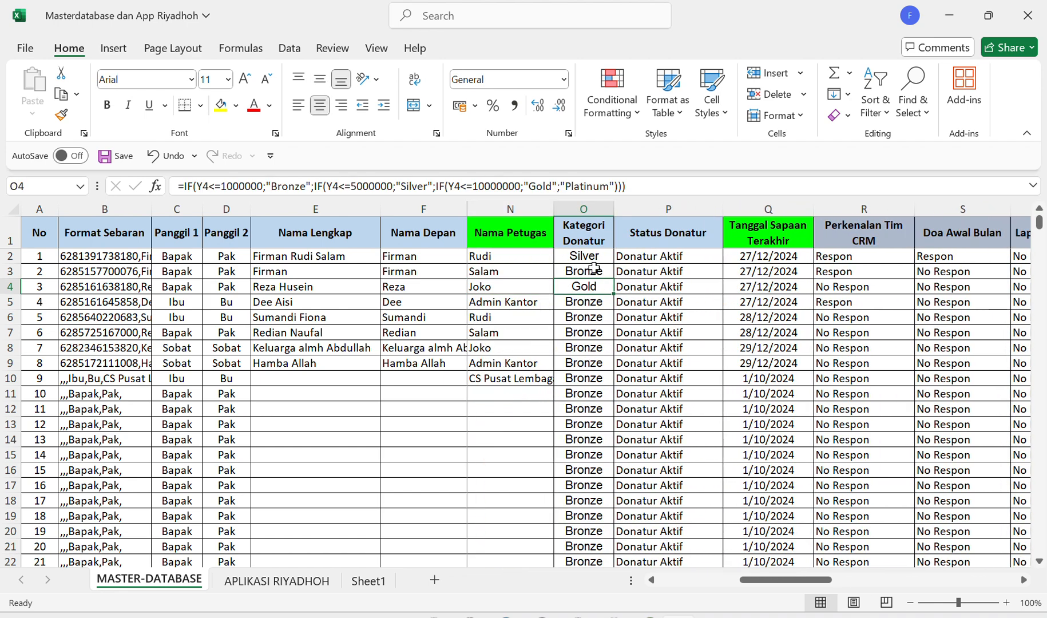
{"action": "left_click_drag", "start_coordinate": [593, 258], "coordinate": [595, 326]}
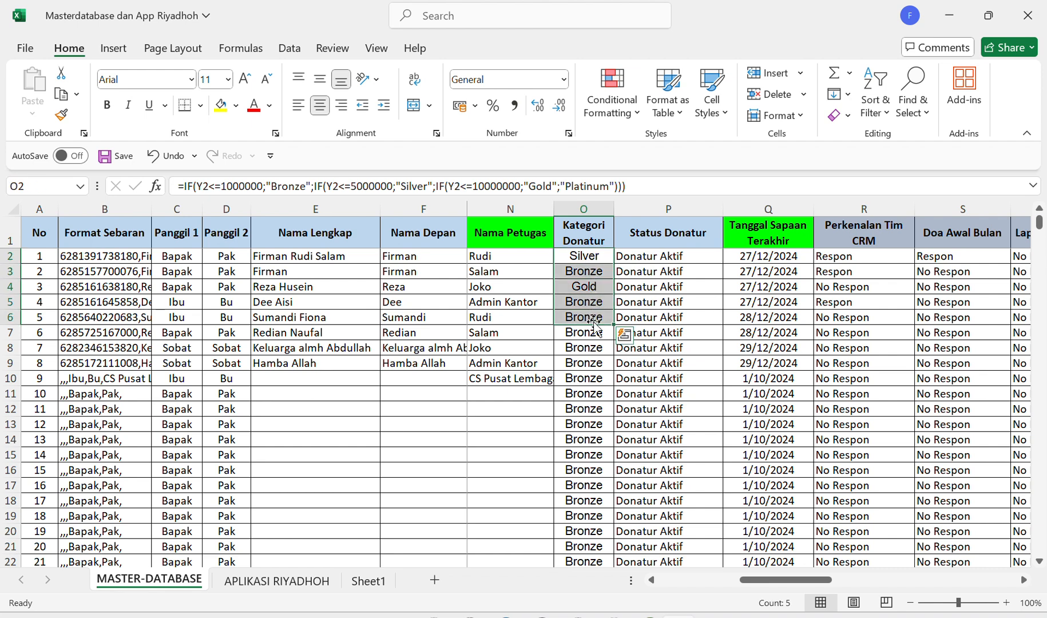
{"action": "left_click", "coordinate": [592, 287]}
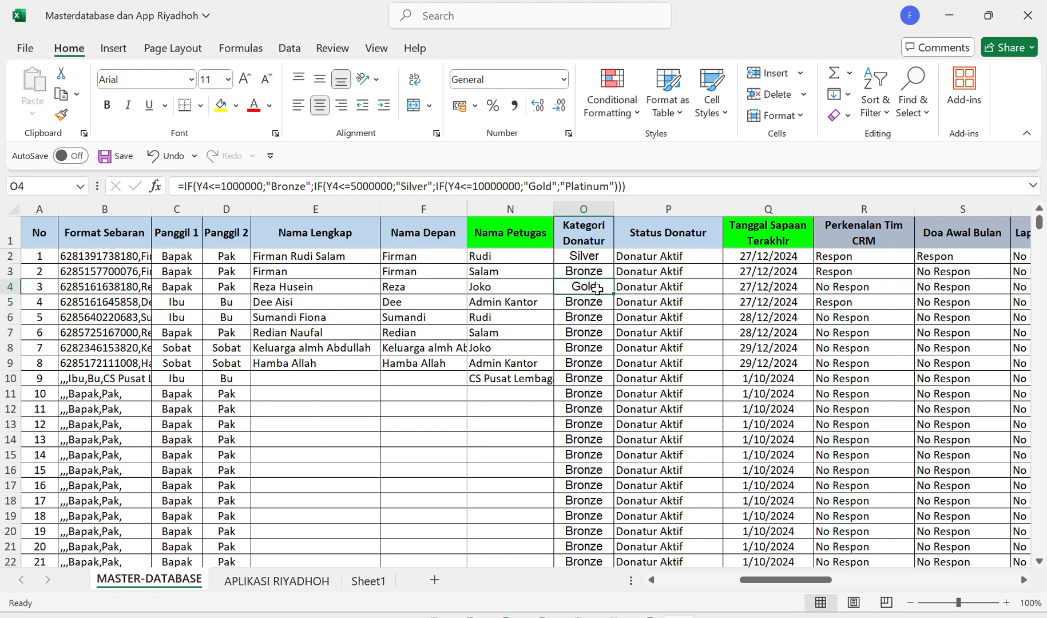
- Examine the third donor's yearly donation total in Y4 alongside the January entry
{"action": "key", "text": "Right"}
{"action": "key", "text": "Right"}
{"action": "key", "text": "Right"}
{"action": "key", "text": "Right"}
{"action": "key", "text": "Right"}
{"action": "key", "text": "Right"}
{"action": "key", "text": "Right"}
{"action": "key", "text": "Right"}
{"action": "key", "text": "Right"}
{"action": "key", "text": "Right"}
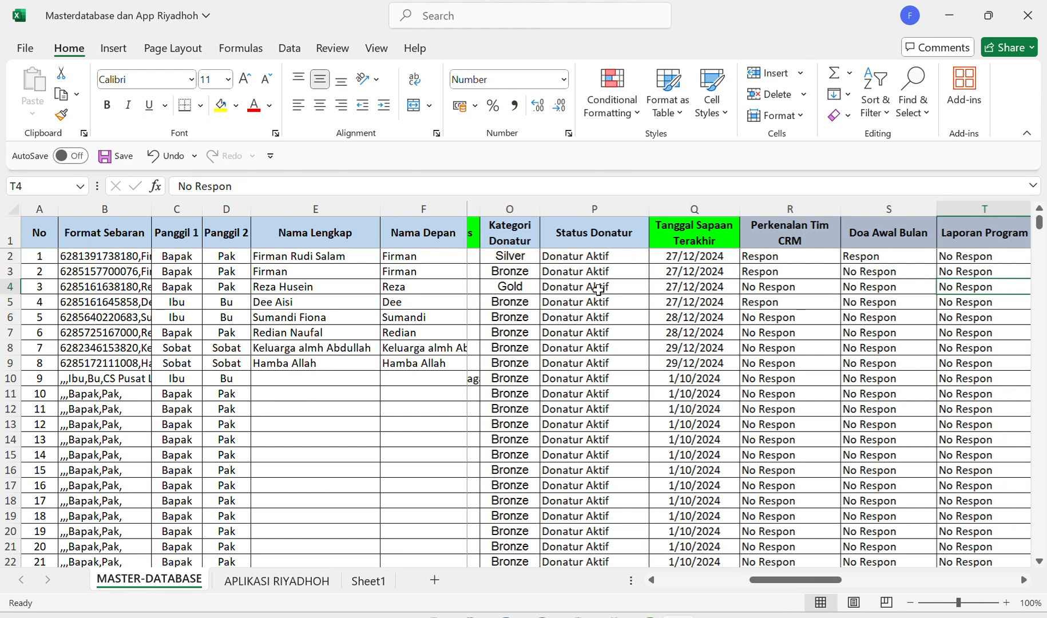
{"action": "key", "text": "Right"}
{"action": "key", "text": "Right"}
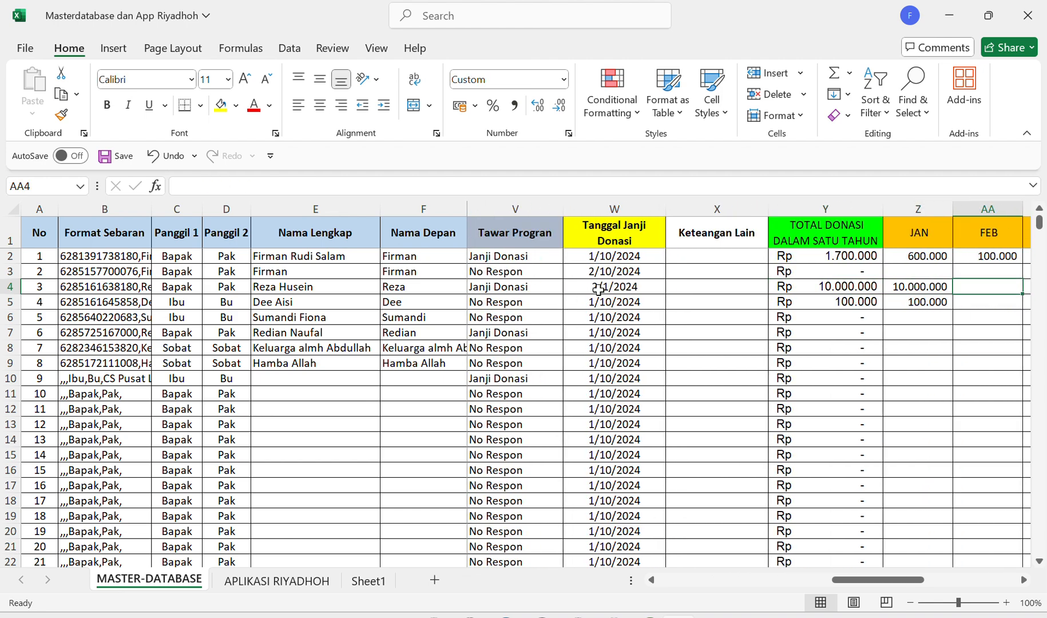
{"action": "key", "text": "Left"}
{"action": "key", "text": "Left"}
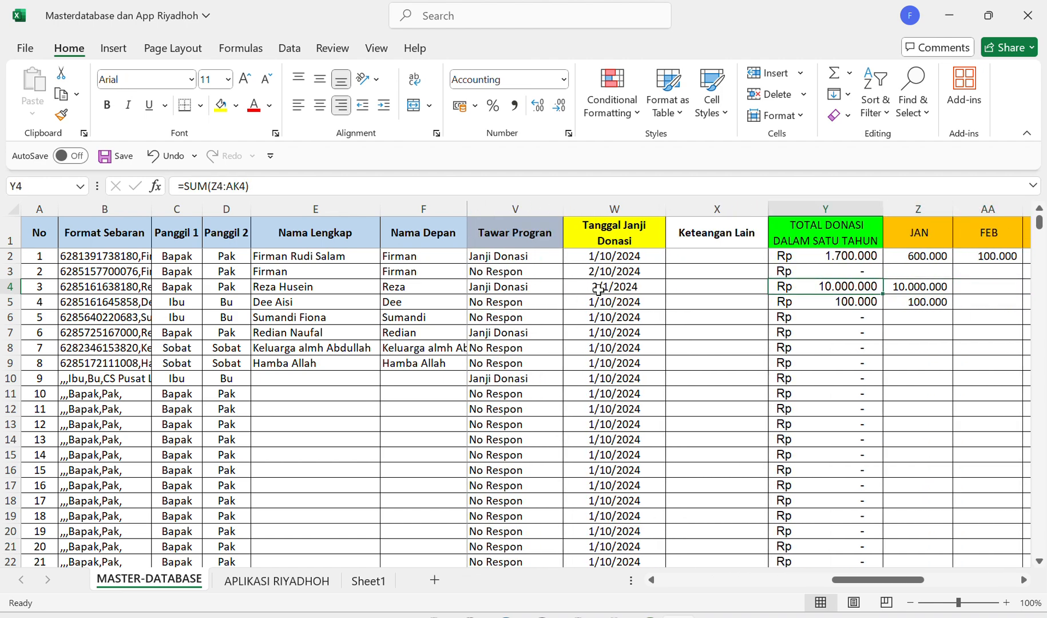
- Review the first donor's yearly total and monthly donations, and trace the donor columns back to Riwayat Nama Donatur and Program
{"action": "key", "text": "Up"}
{"action": "key", "text": "Up"}
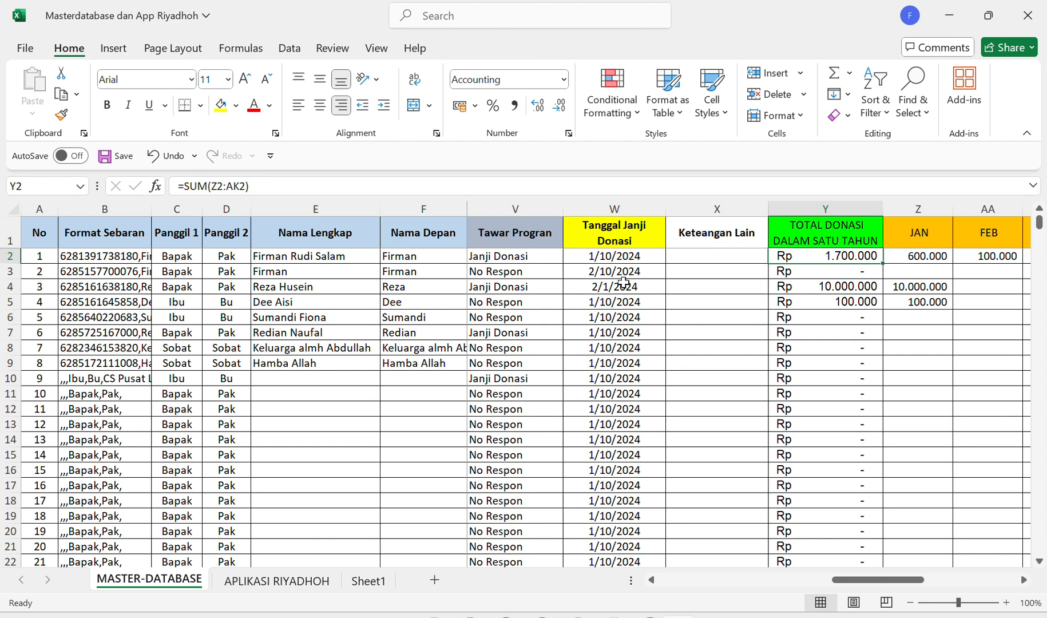
{"action": "scroll", "coordinate": [872, 304], "scroll_direction": "right", "scroll_amount": 3}
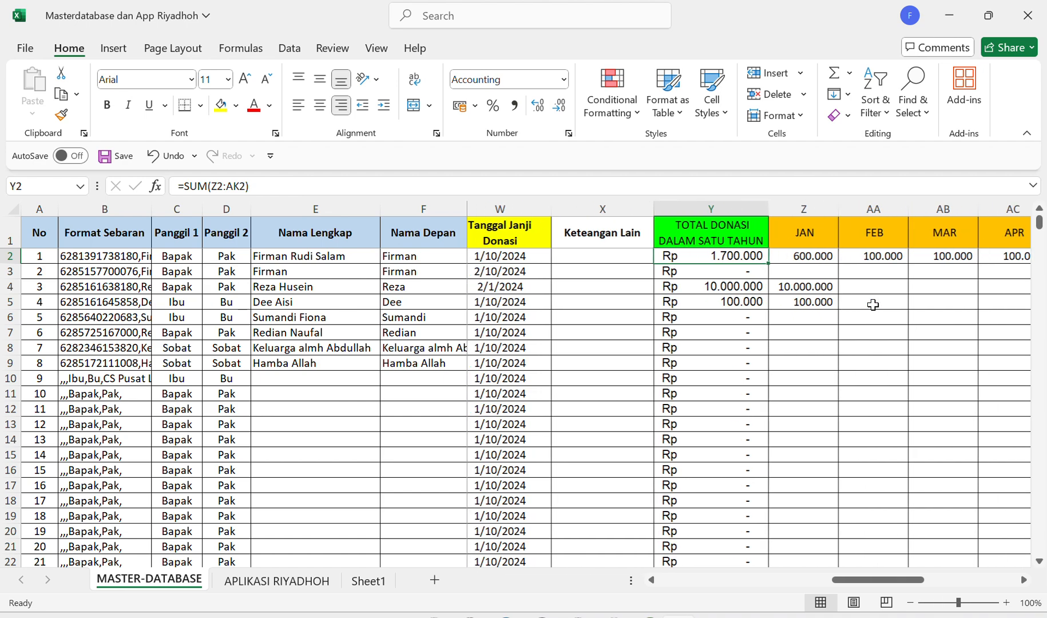
{"action": "scroll", "coordinate": [872, 305], "scroll_direction": "left", "scroll_amount": 3}
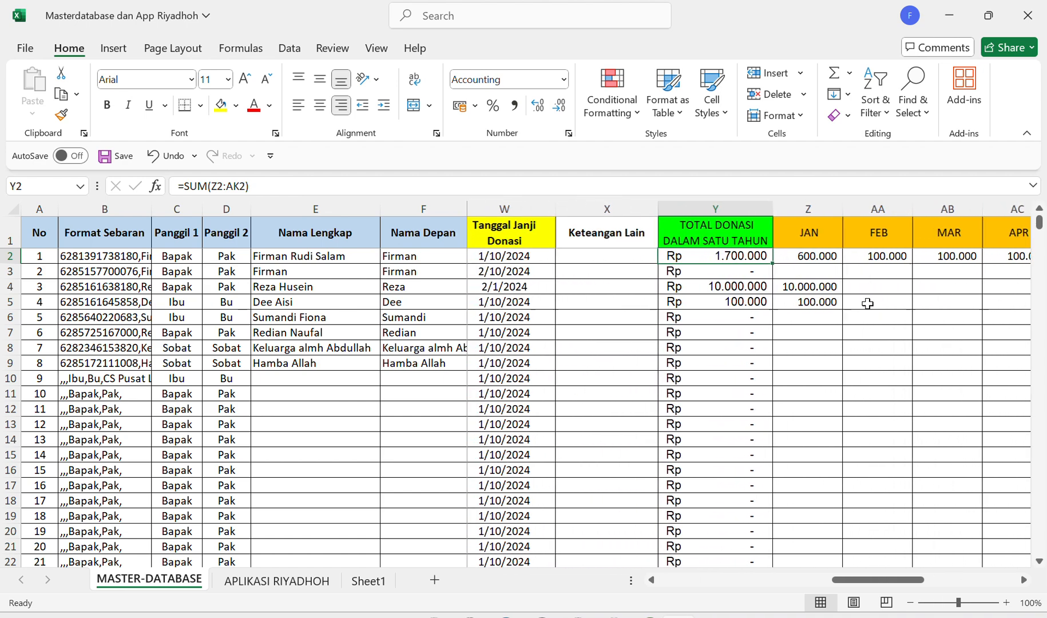
{"action": "scroll", "coordinate": [715, 317], "scroll_direction": "left", "scroll_amount": 2}
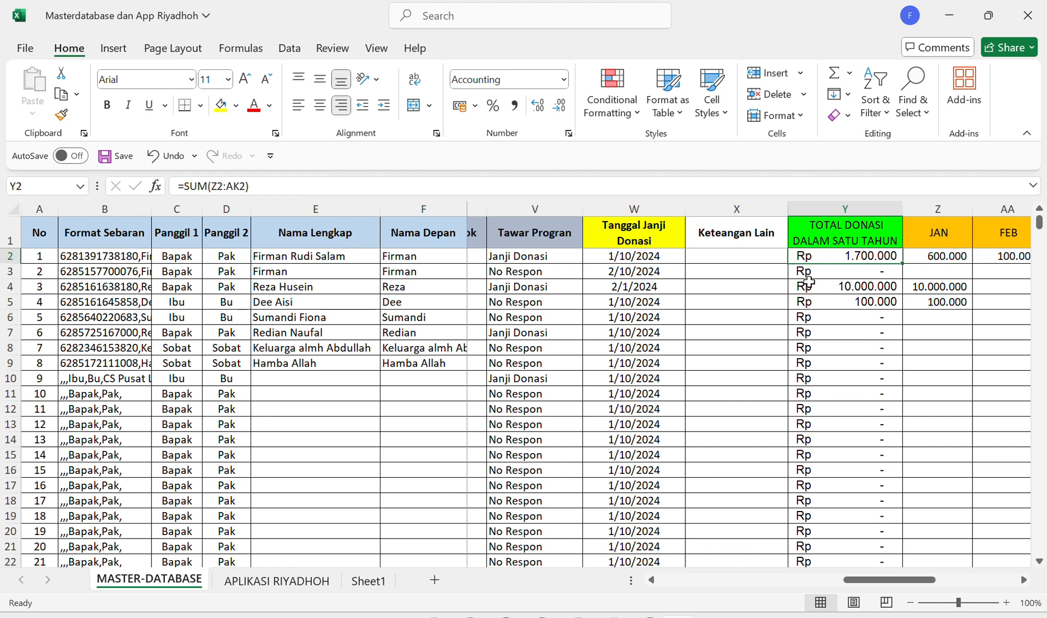
{"action": "scroll", "coordinate": [761, 297], "scroll_direction": "left", "scroll_amount": 2}
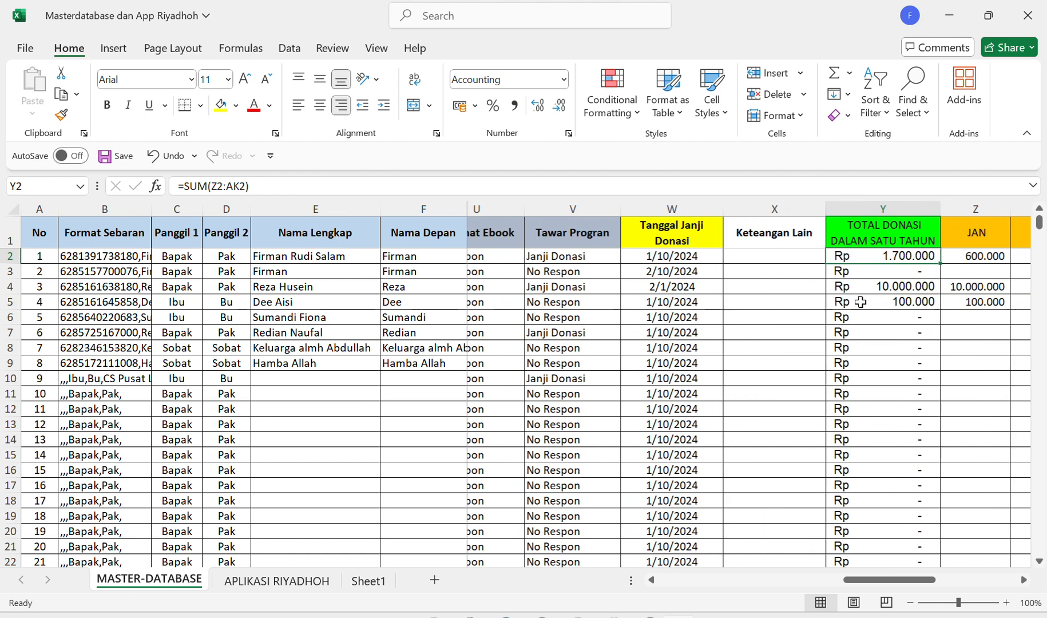
{"action": "scroll", "coordinate": [854, 302], "scroll_direction": "left", "scroll_amount": 6}
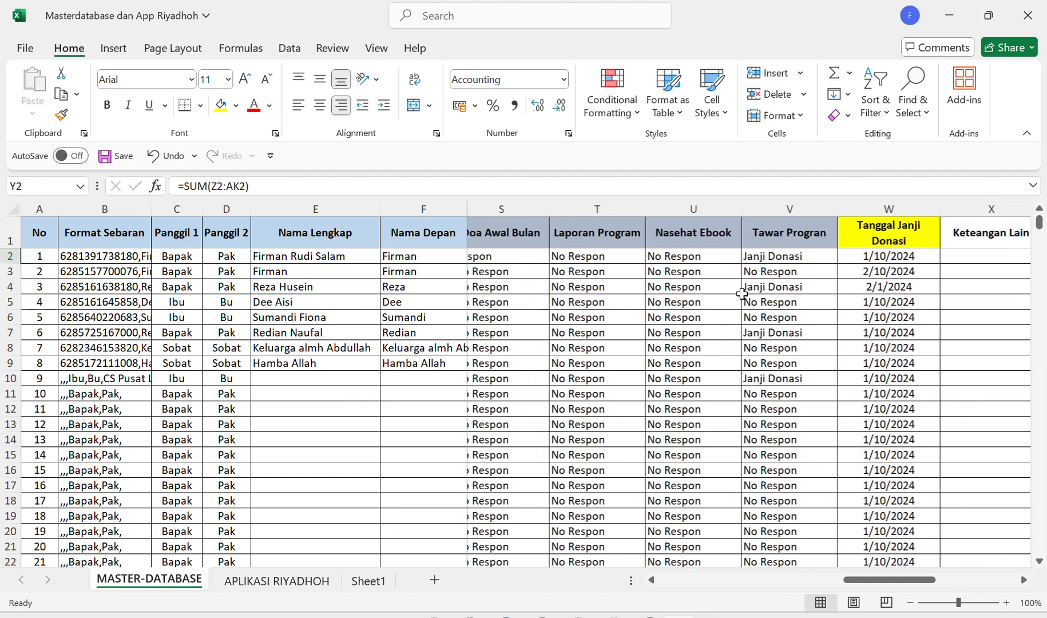
{"action": "scroll", "coordinate": [606, 319], "scroll_direction": "left", "scroll_amount": 6}
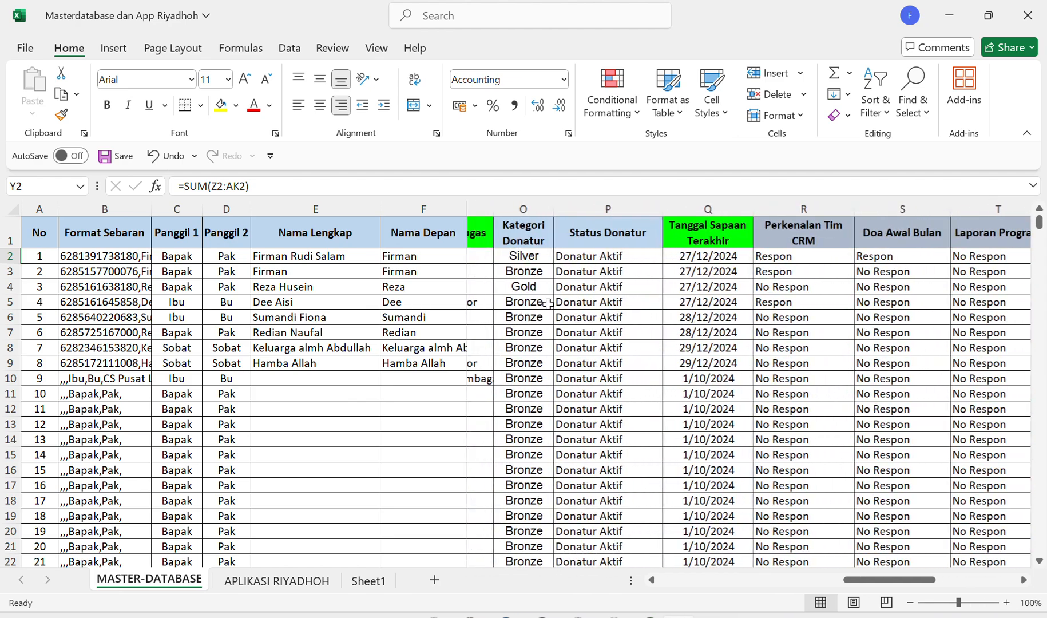
{"action": "scroll", "coordinate": [548, 305], "scroll_direction": "left", "scroll_amount": 4}
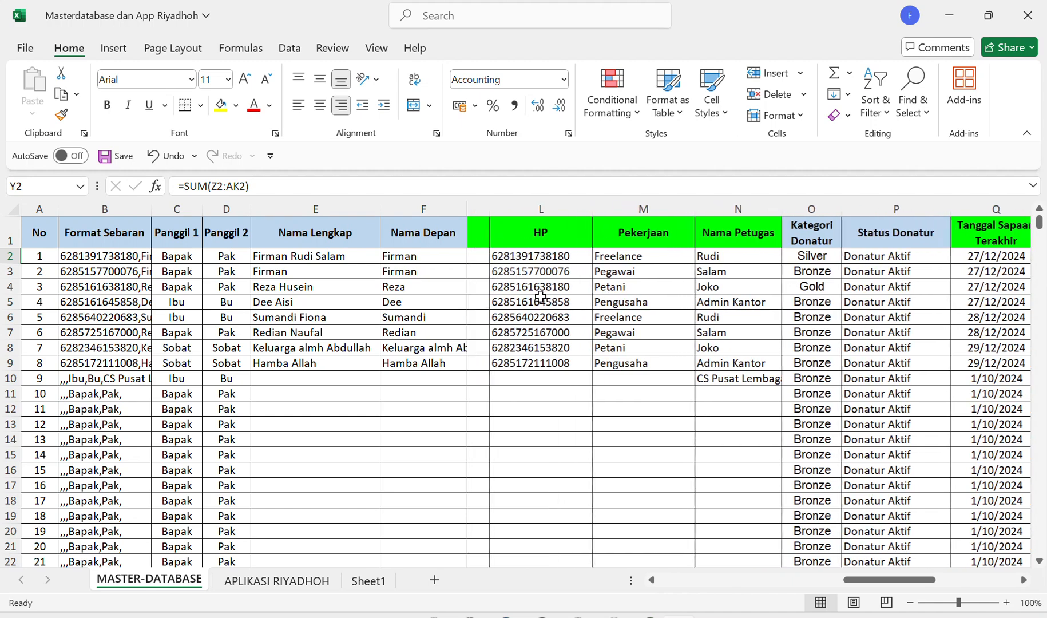
{"action": "scroll", "coordinate": [542, 300], "scroll_direction": "left", "scroll_amount": 6}
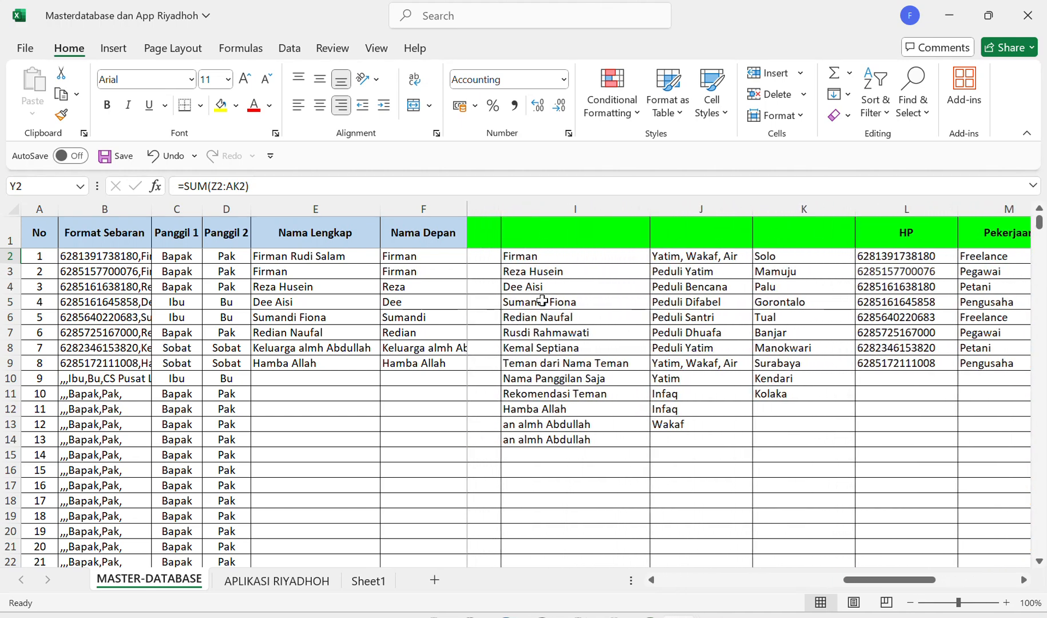
{"action": "scroll", "coordinate": [542, 301], "scroll_direction": "left", "scroll_amount": 4}
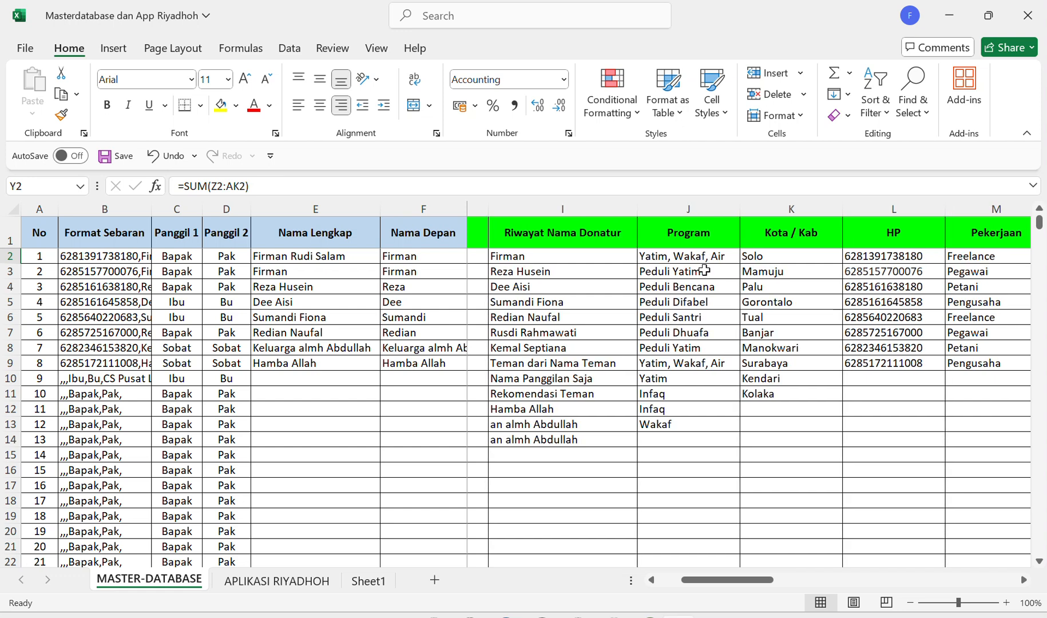
- Set the Program of donor row 9 in J10 to "Yatim, Wakaf, Air"
{"action": "left_click", "coordinate": [690, 379]}
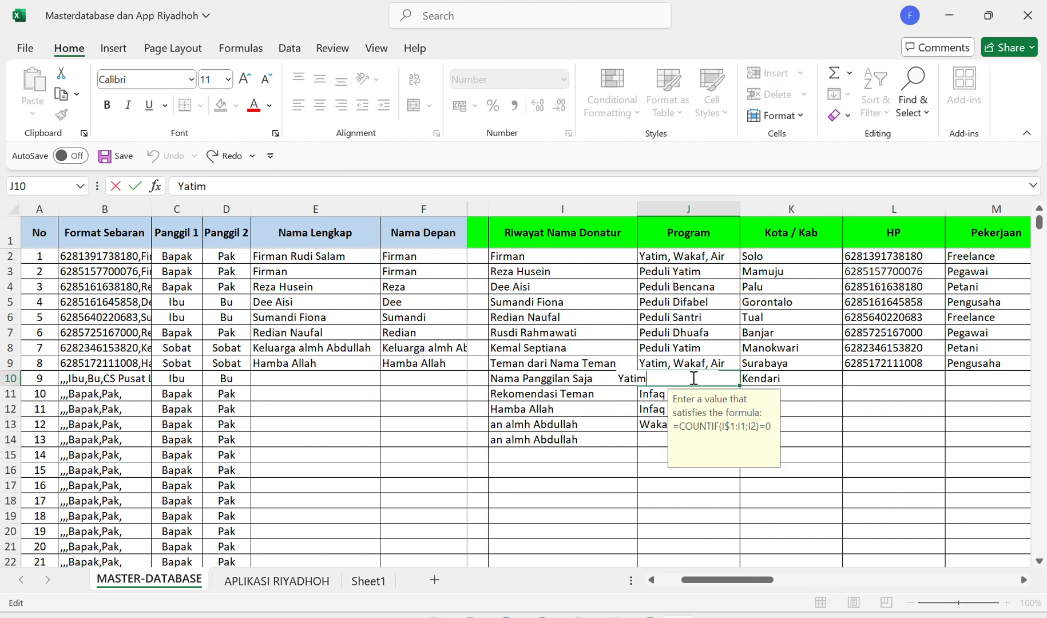
{"action": "type", "text": ", Waka"}
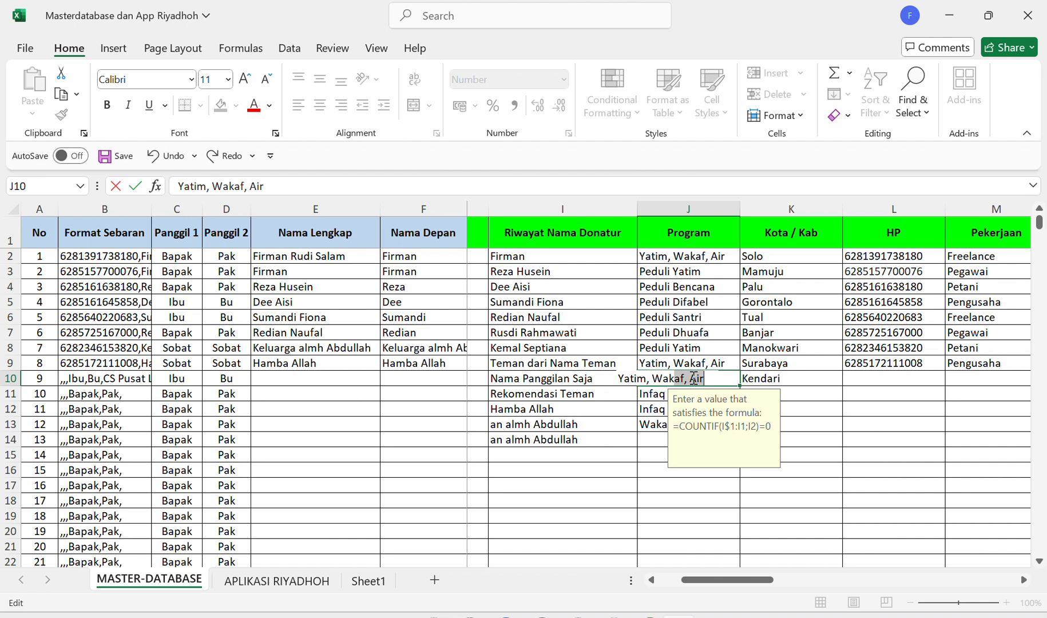
{"action": "type", "text": "gf"}
{"action": "key", "text": "BackSpace"}
{"action": "key", "text": "BackSpace"}
{"action": "type", "text": "f"}
{"action": "key", "text": "Return"}
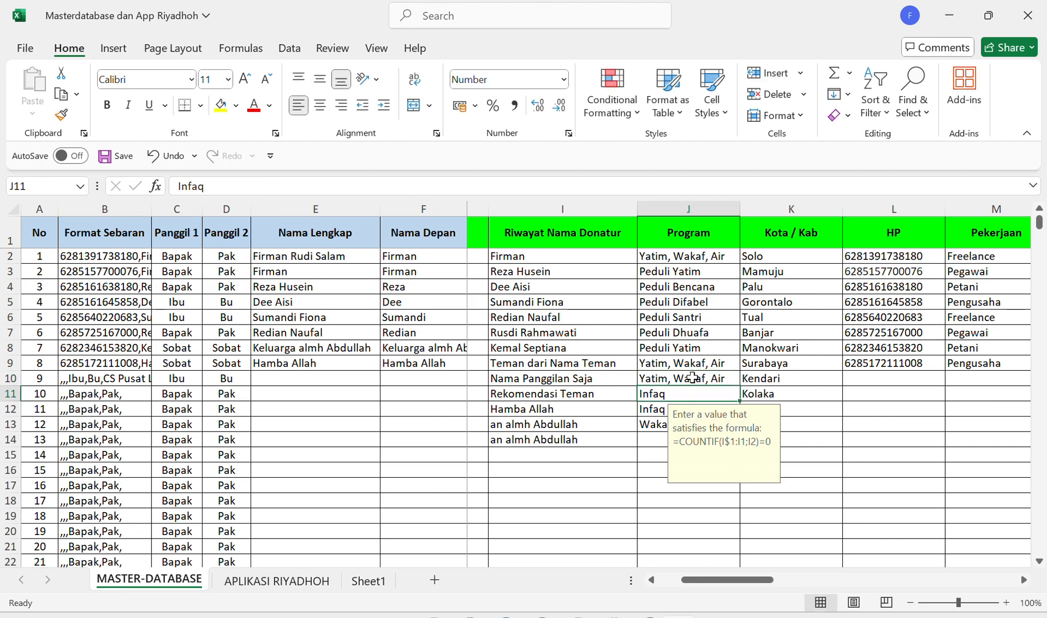
- Examine the columns from Program through Laporan Program along row 11, and return to the Program entry in J11
{"action": "key", "text": "Right"}
{"action": "key", "text": "Right"}
{"action": "key", "text": "Right"}
{"action": "key", "text": "Right"}
{"action": "key", "text": "Right"}
{"action": "key", "text": "Right"}
{"action": "key", "text": "Right"}
{"action": "key", "text": "Right"}
{"action": "key", "text": "Right"}
{"action": "key", "text": "Right"}
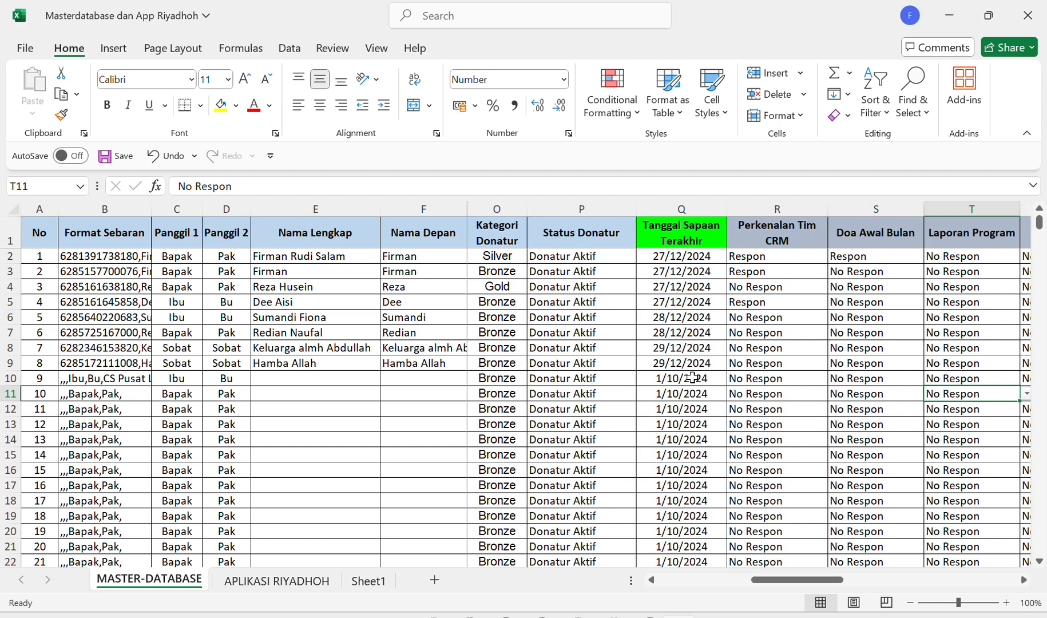
{"action": "key", "text": "Left"}
{"action": "key", "text": "Left"}
{"action": "key", "text": "Left"}
{"action": "key", "text": "Left"}
{"action": "key", "text": "Left"}
{"action": "key", "text": "Left"}
{"action": "key", "text": "Left"}
{"action": "key", "text": "Left"}
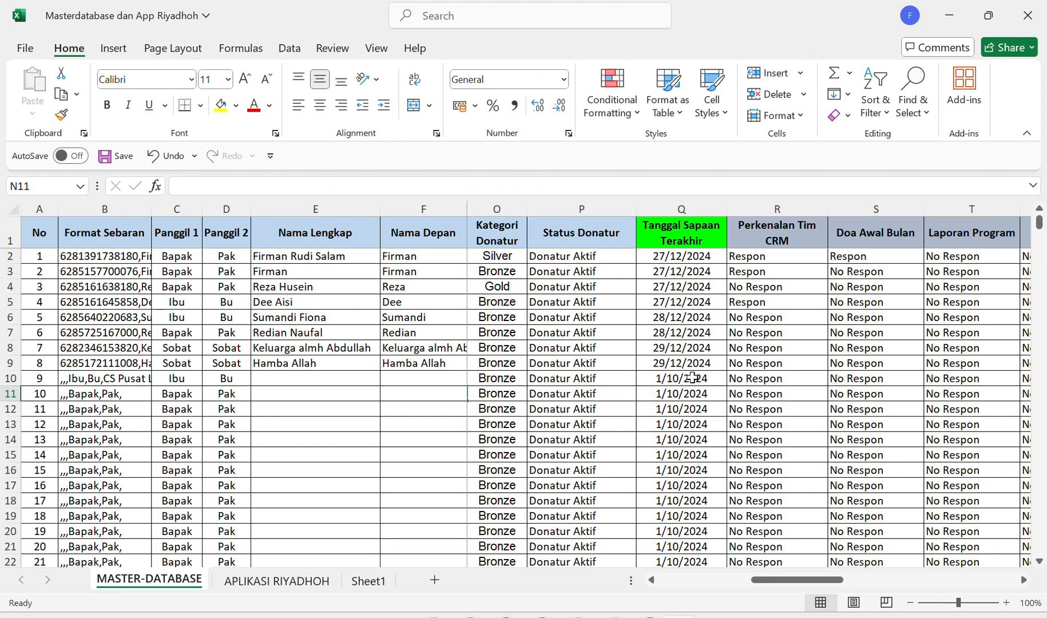
{"action": "key", "text": "Left"}
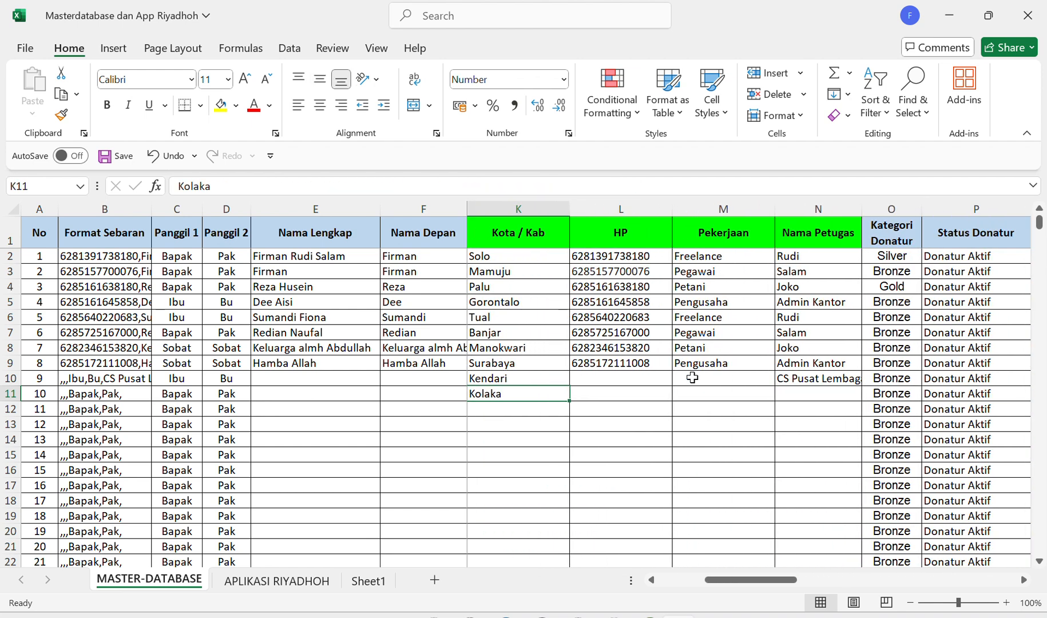
{"action": "key", "text": "Left"}
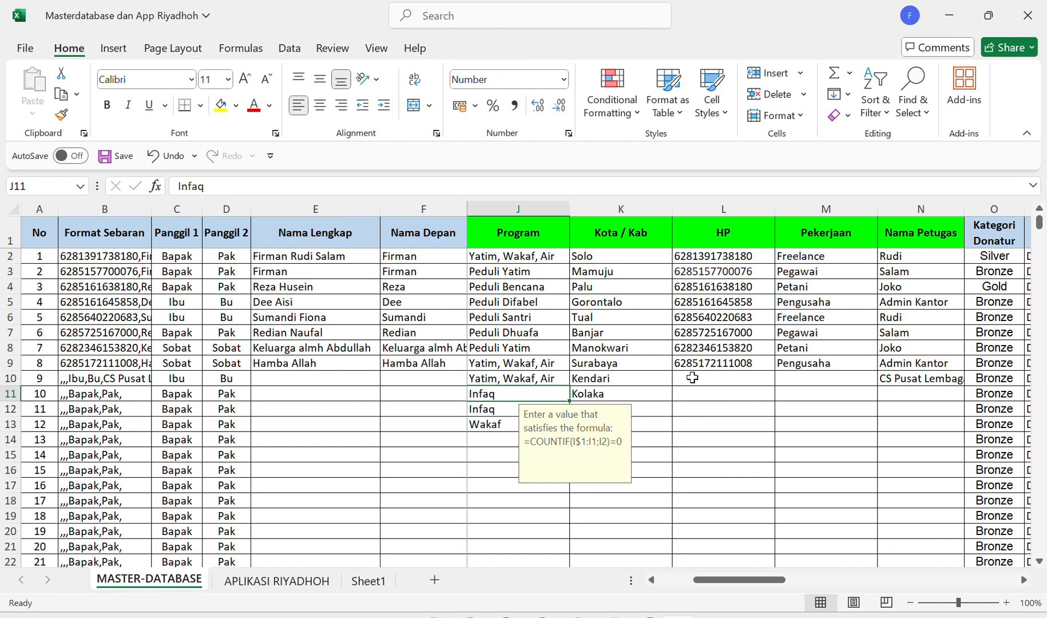
- Turn on filtering for the whole header row 1
{"action": "left_click", "coordinate": [3, 236]}
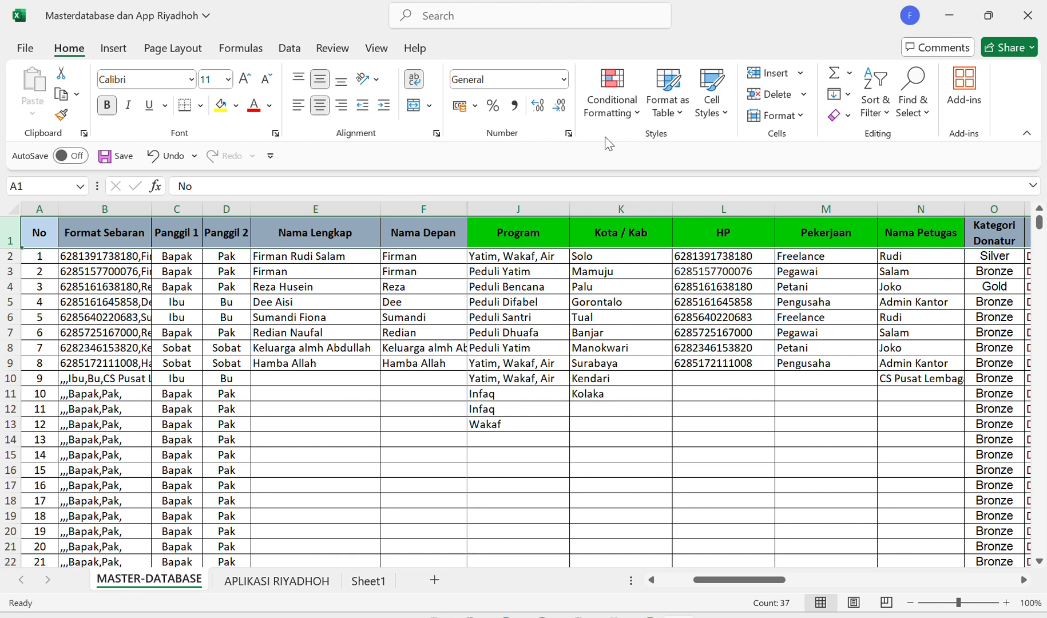
{"action": "left_click", "coordinate": [801, 117]}
{"action": "left_click", "coordinate": [874, 115]}
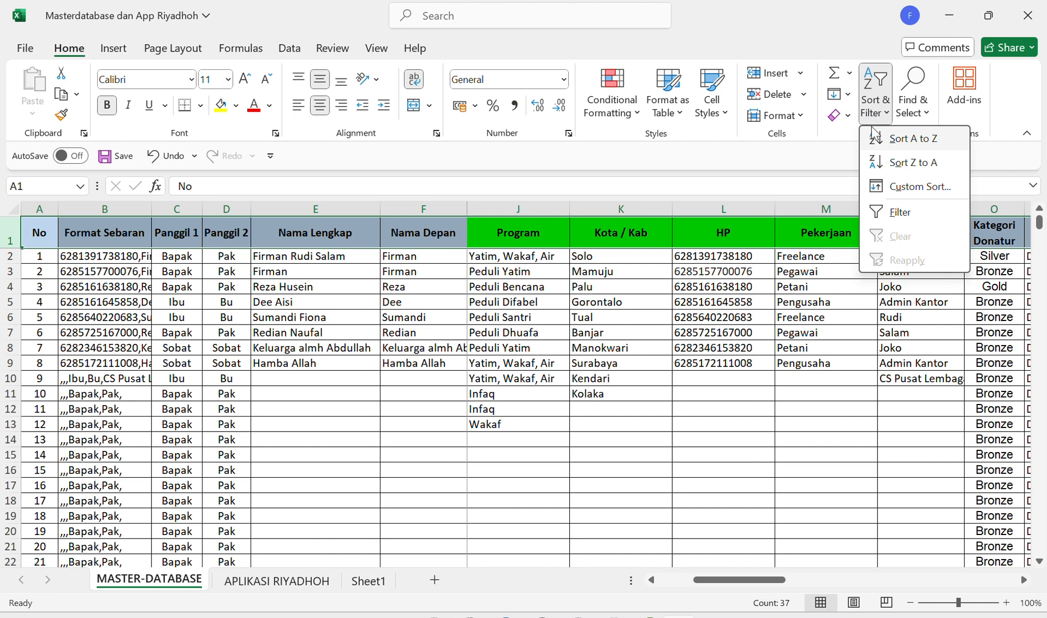
{"action": "left_click", "coordinate": [901, 209]}
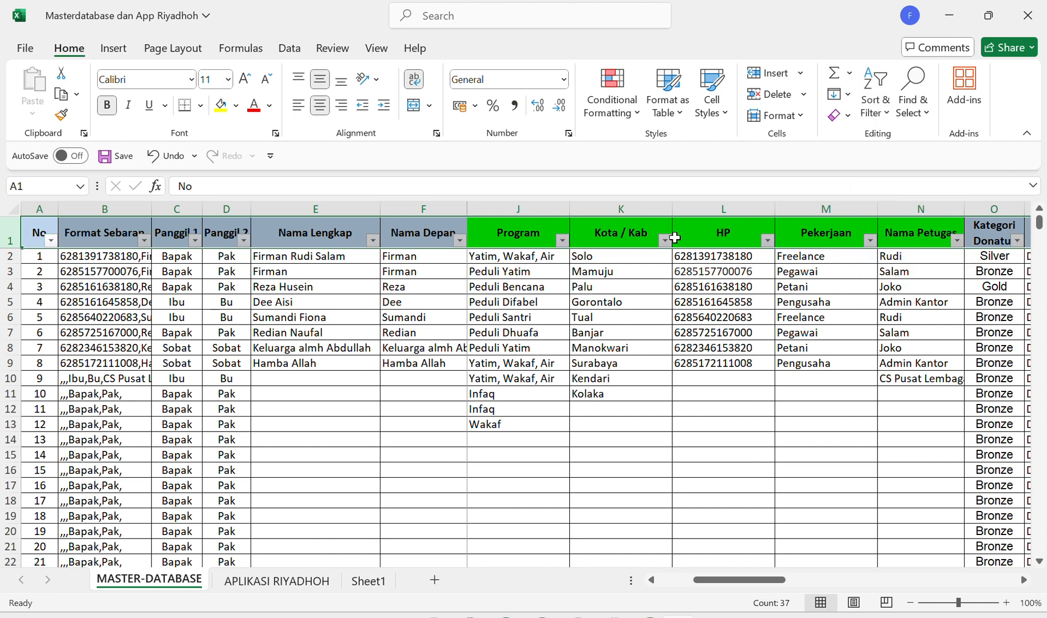
- Filter the Program column to show only Peduli Bencana, Peduli Santri and Peduli Yatim
{"action": "left_click", "coordinate": [563, 240]}
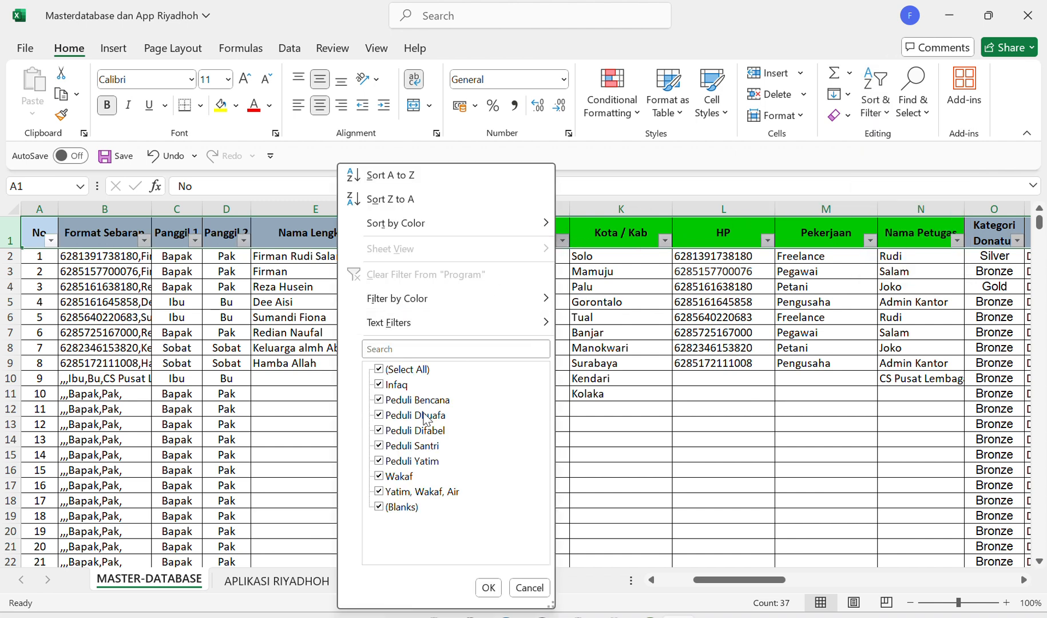
{"action": "left_click", "coordinate": [380, 400]}
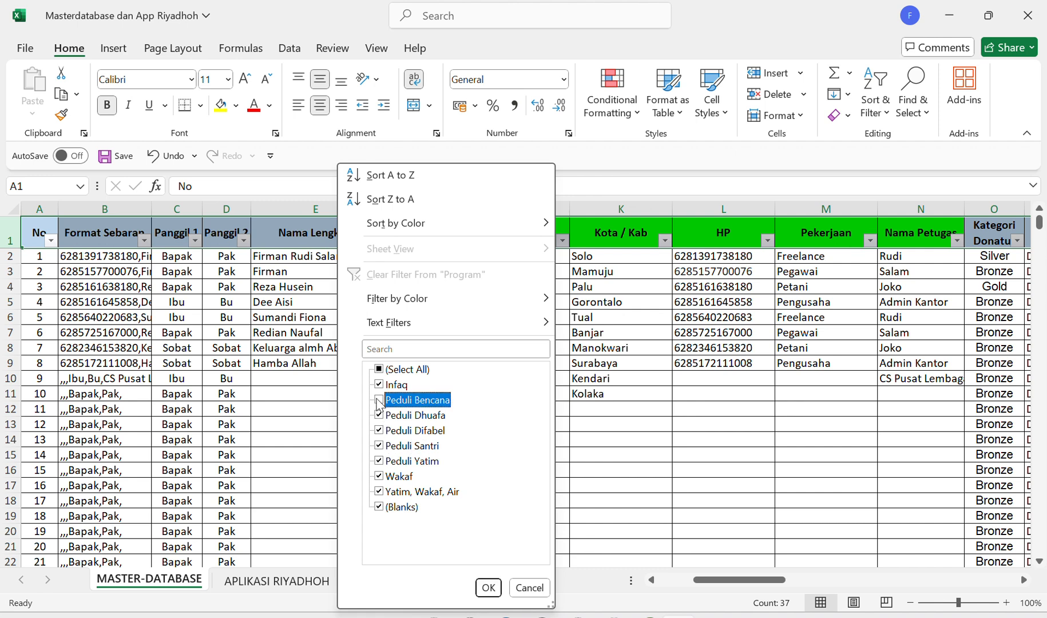
{"action": "left_click", "coordinate": [380, 372]}
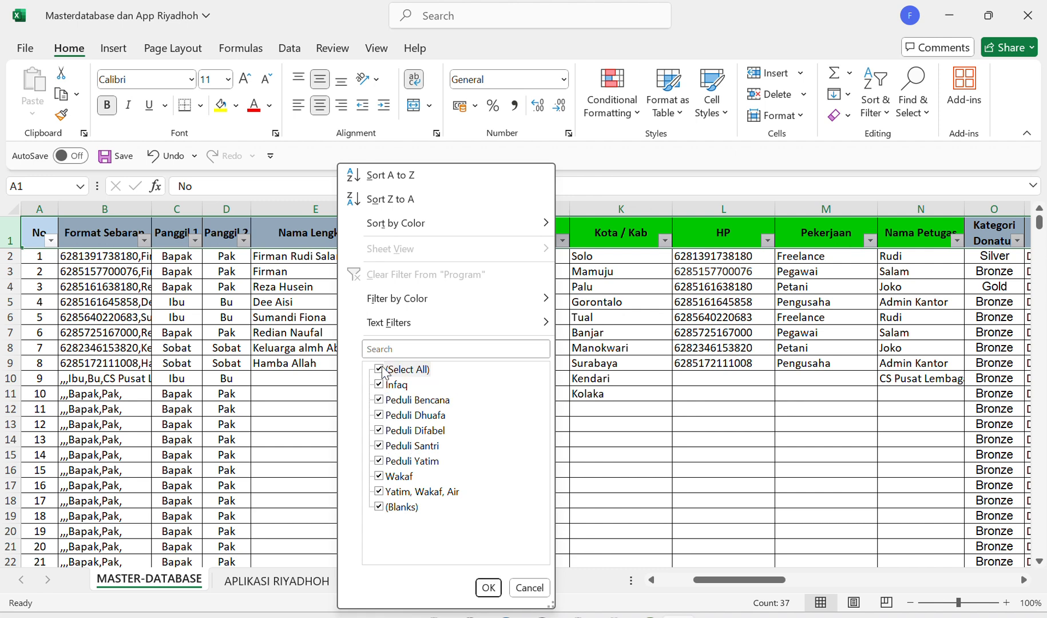
{"action": "left_click", "coordinate": [381, 373]}
{"action": "left_click", "coordinate": [379, 400]}
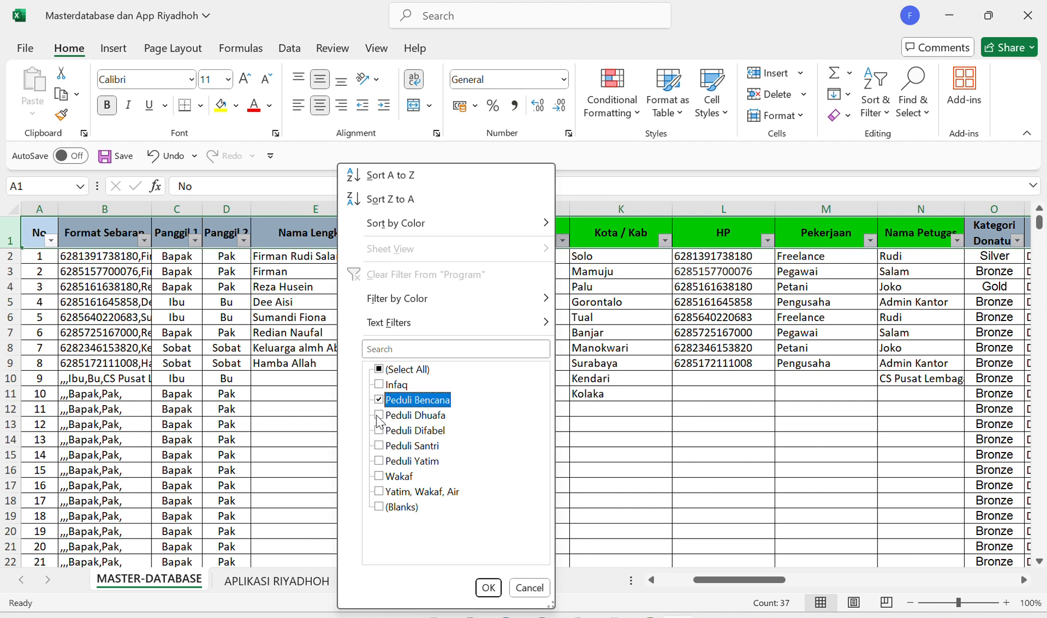
{"action": "left_click", "coordinate": [379, 445]}
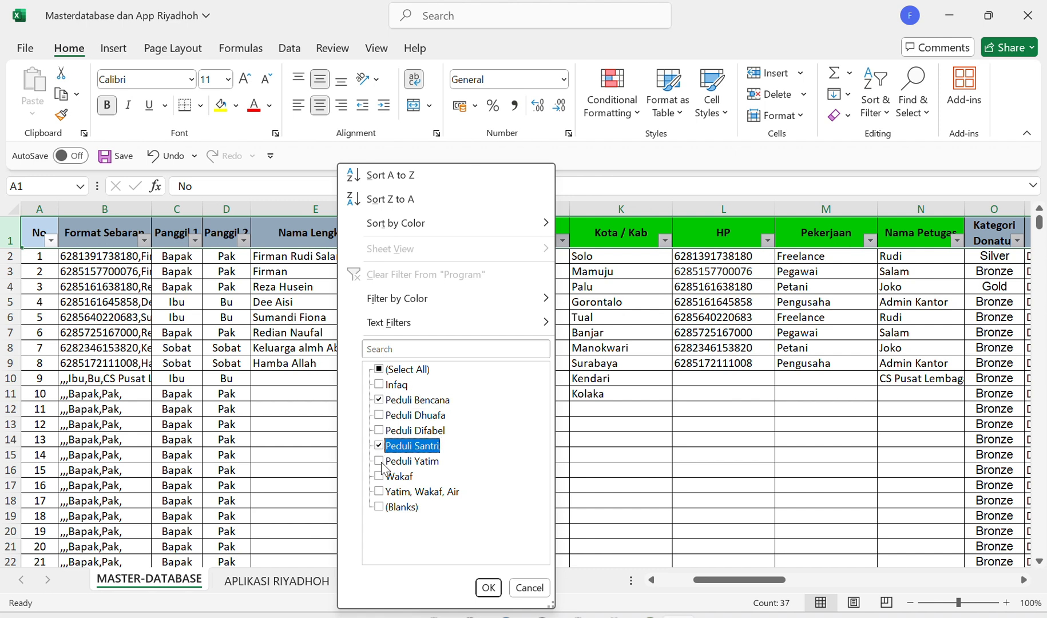
{"action": "left_click", "coordinate": [379, 462]}
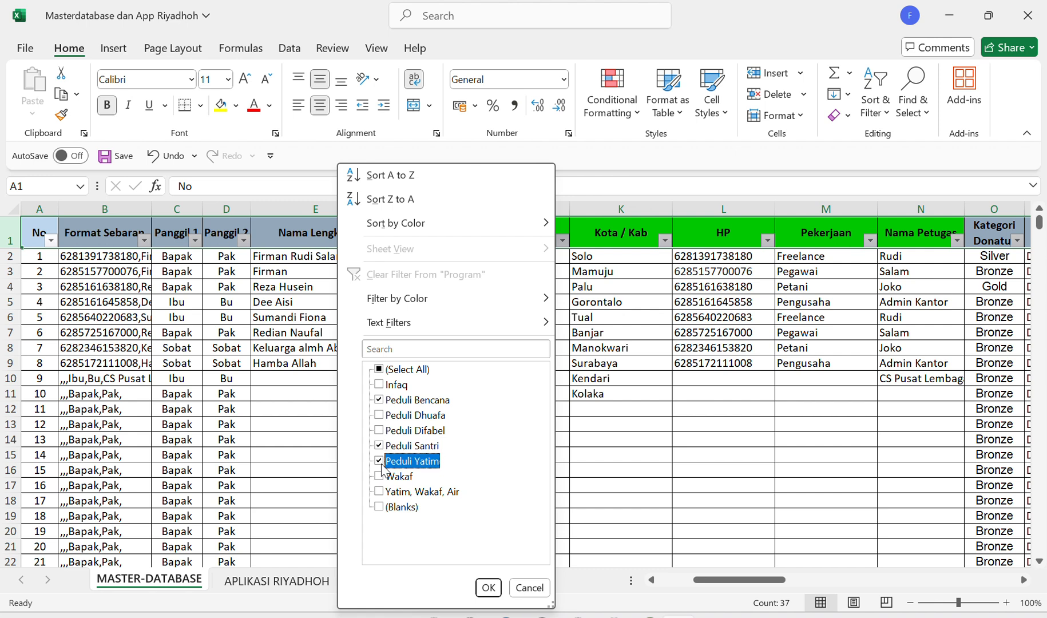
{"action": "left_click", "coordinate": [488, 587]}
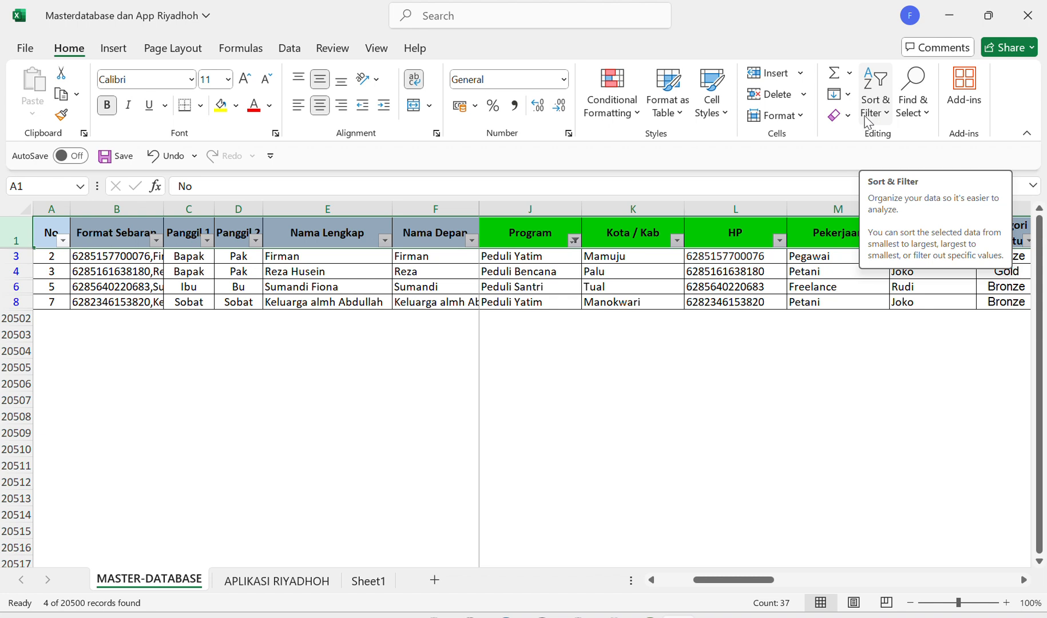
- Change the Program filter to show only Wakaf and "Yatim, Wakaf, Air"
{"action": "left_click", "coordinate": [575, 243]}
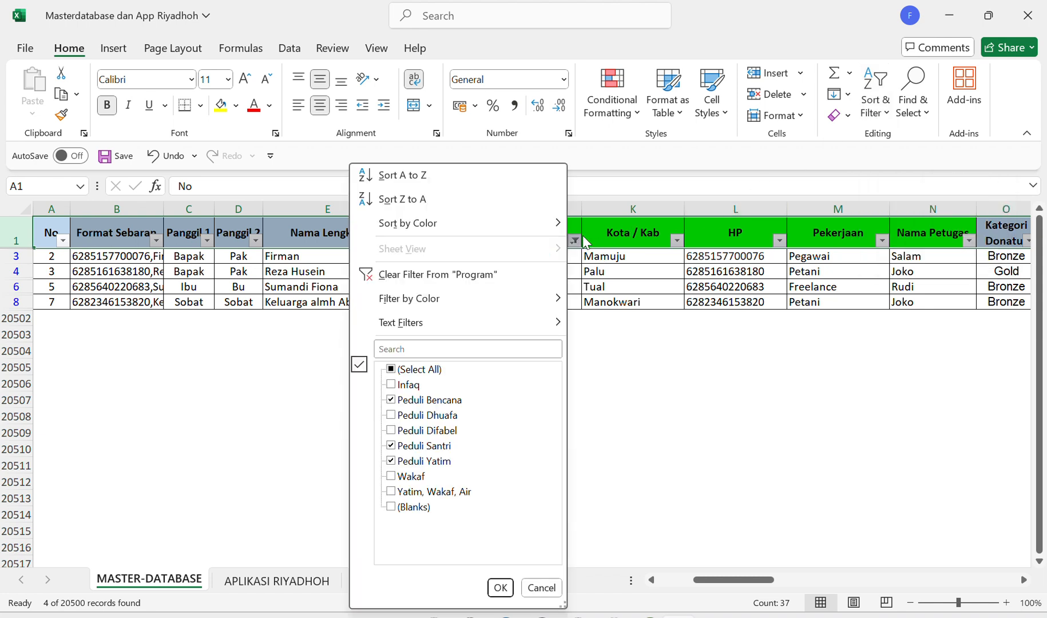
{"action": "left_click", "coordinate": [392, 369]}
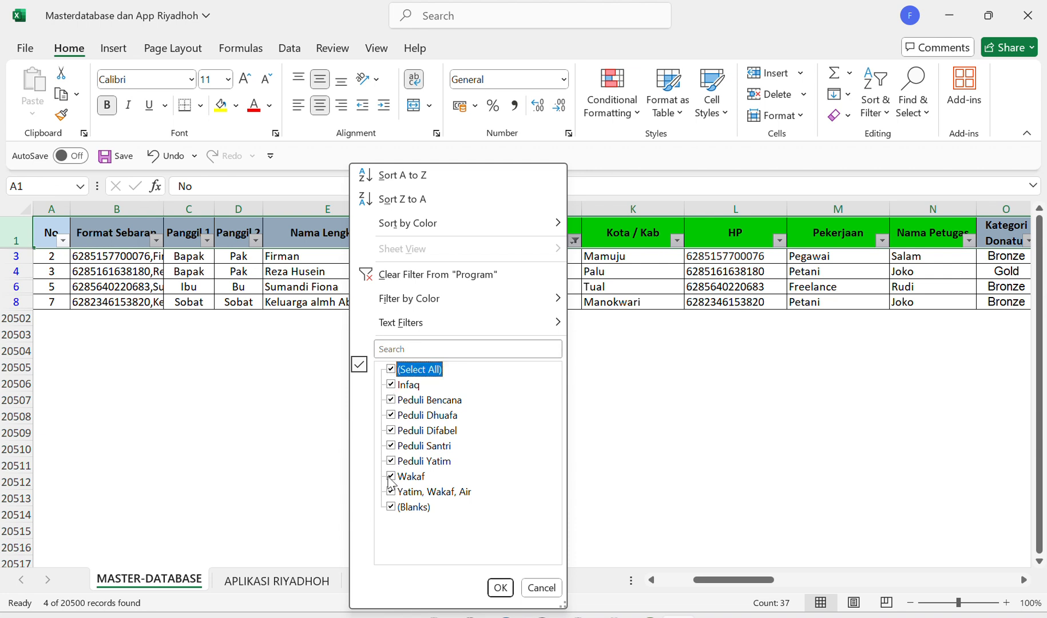
{"action": "left_click", "coordinate": [391, 476]}
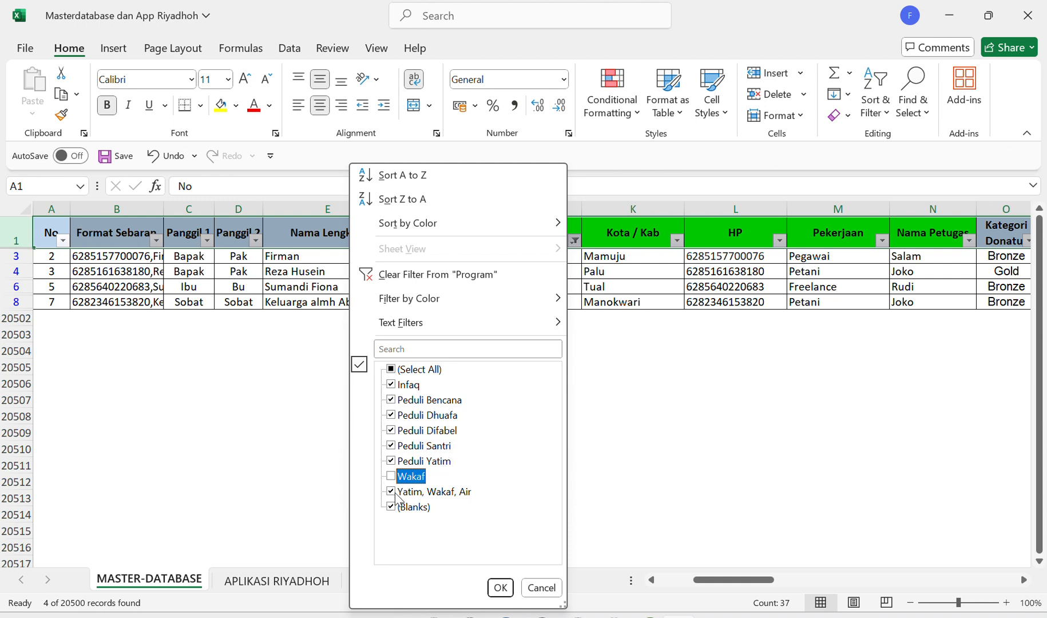
{"action": "left_click", "coordinate": [390, 369]}
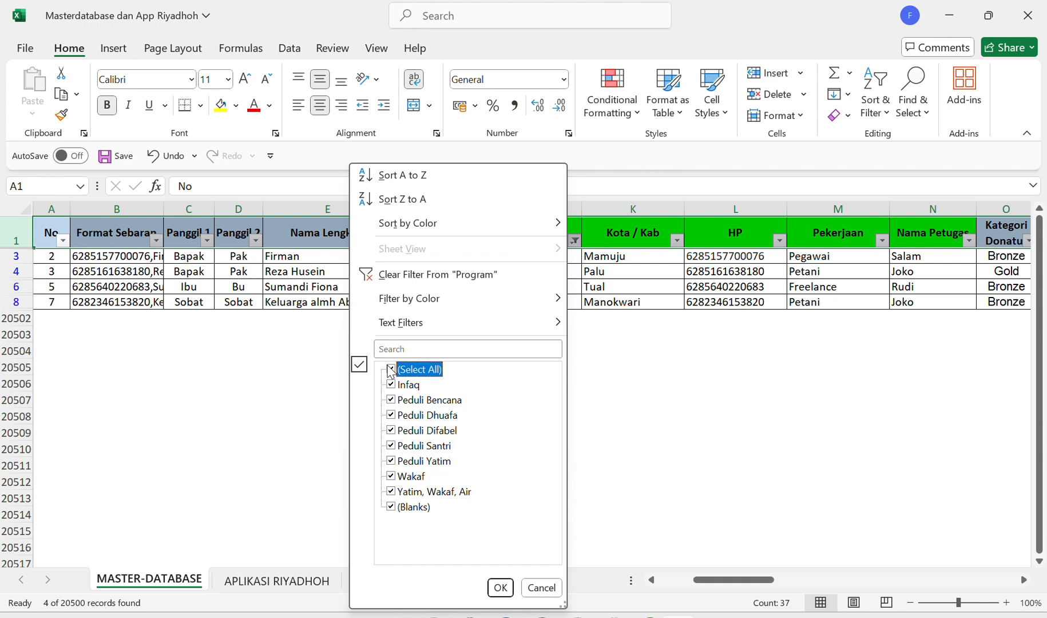
{"action": "left_click", "coordinate": [390, 369]}
{"action": "left_click", "coordinate": [390, 476]}
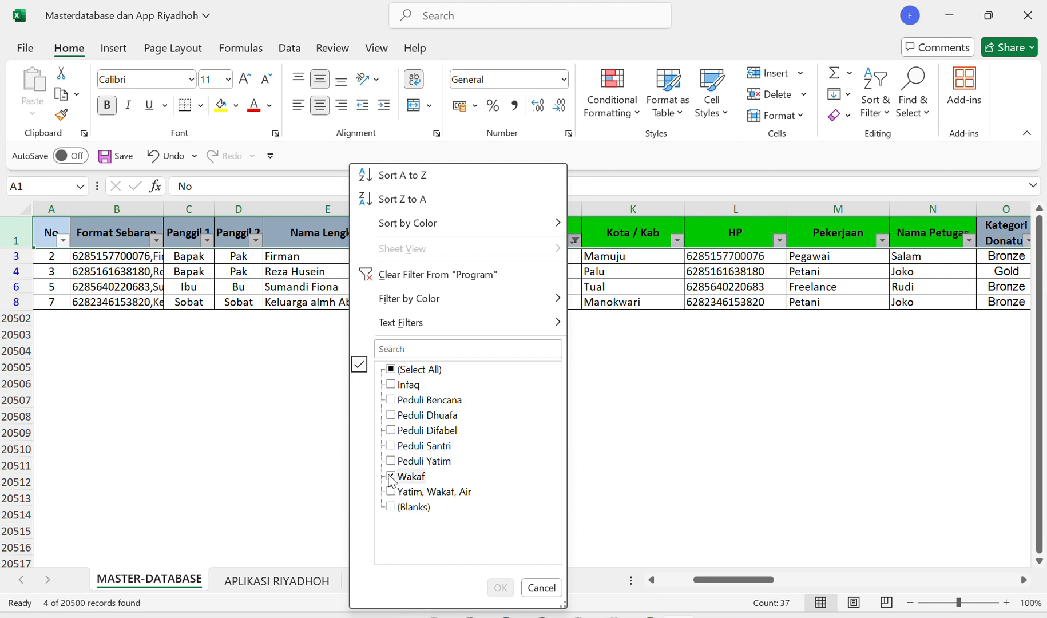
{"action": "left_click", "coordinate": [393, 496]}
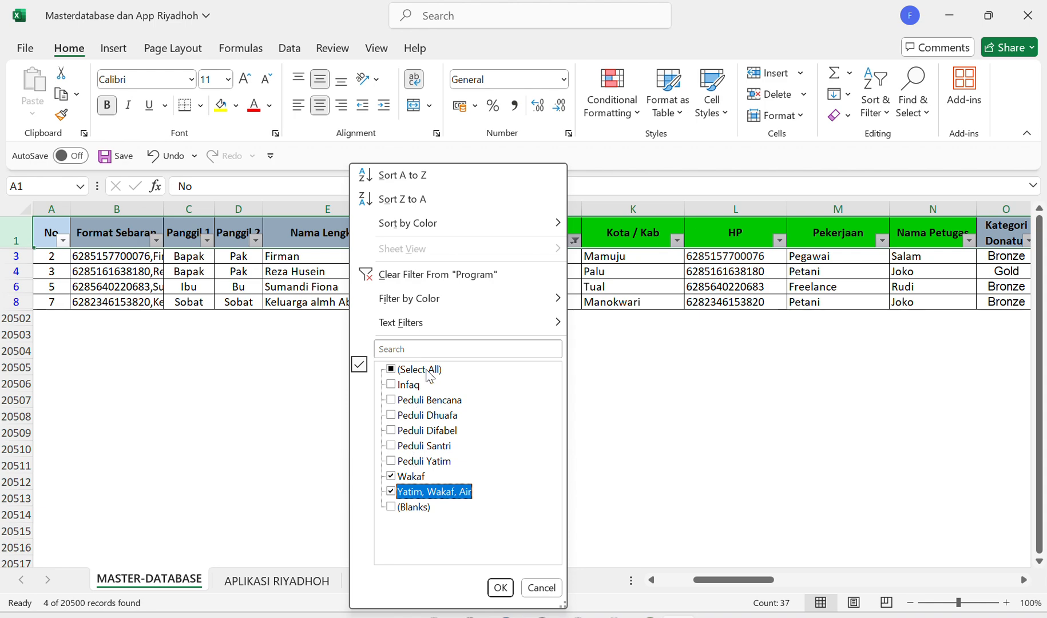
{"action": "left_click", "coordinate": [499, 587]}
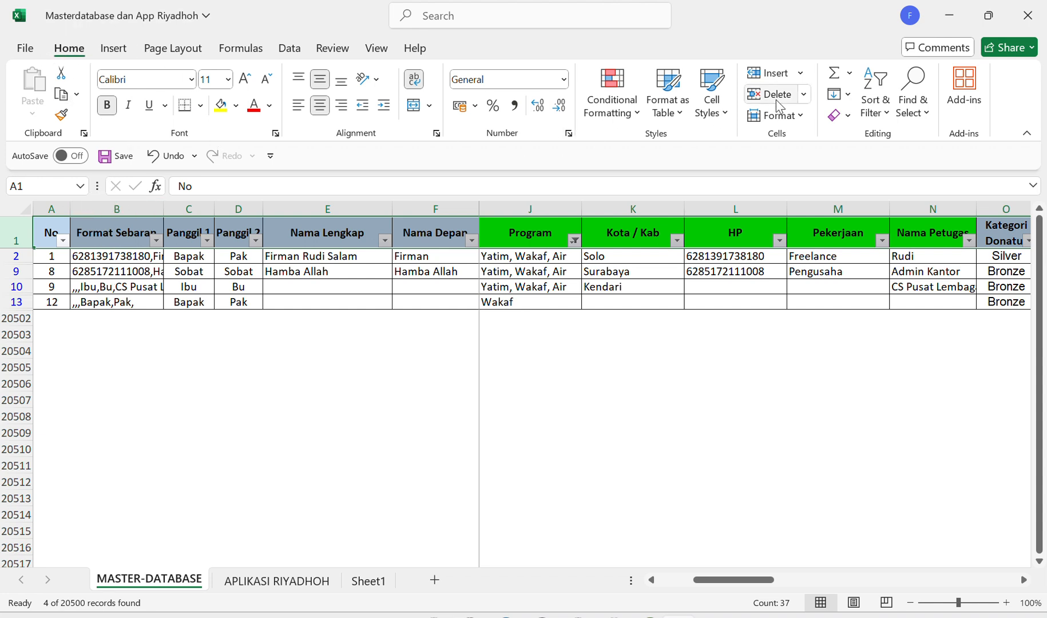
- Turn off filtering on the header row so that all donor rows are listed again
{"action": "left_click", "coordinate": [868, 118]}
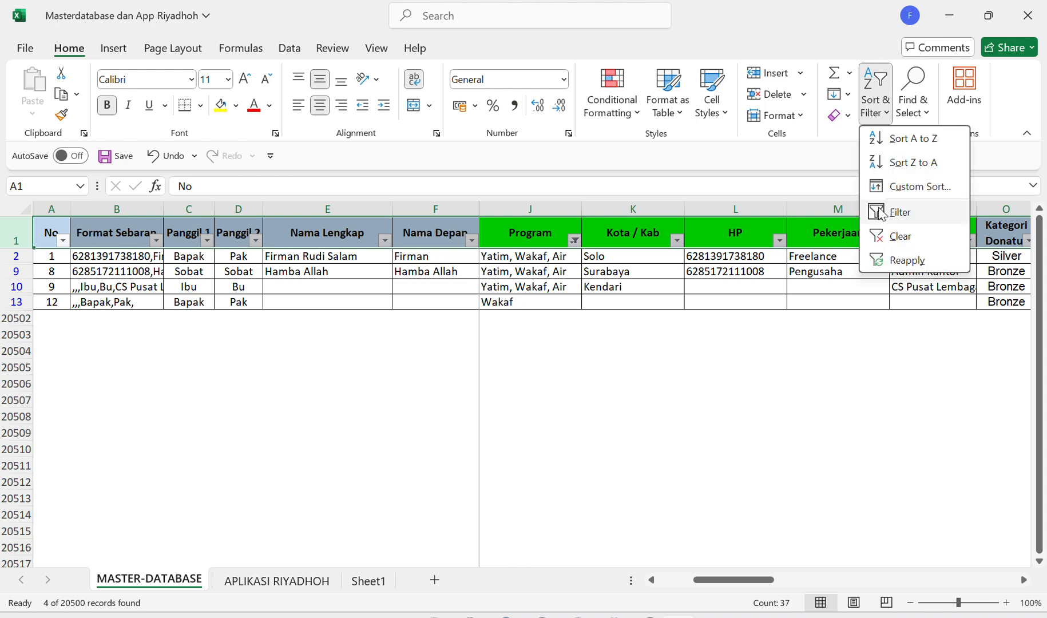
{"action": "left_click", "coordinate": [888, 212]}
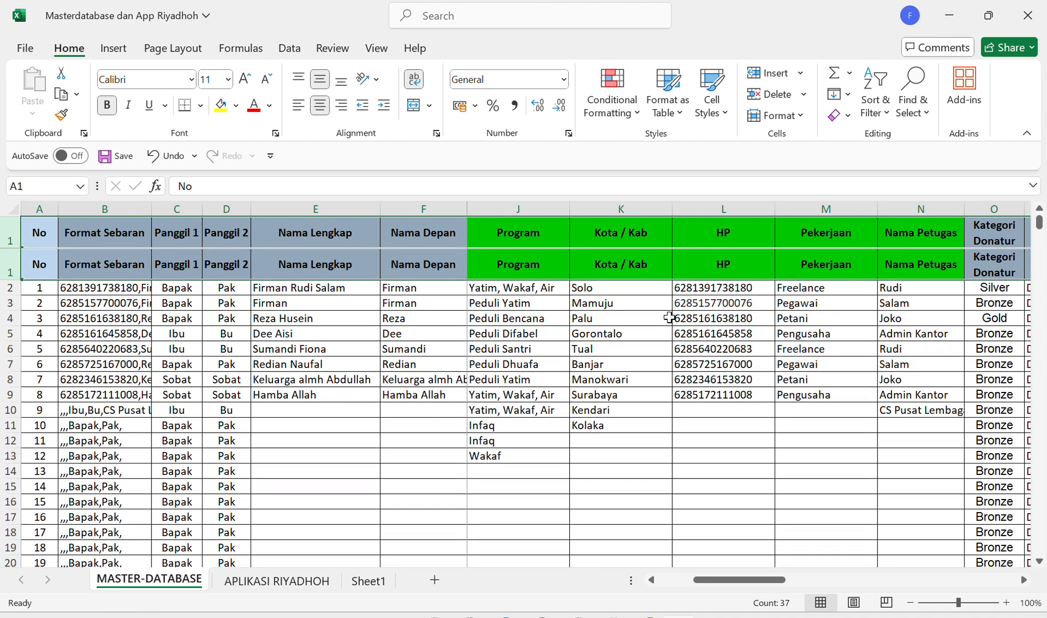
- Review the donor columns from Riwayat Nama Donatur across to Tanggal Sapaan Terakhir
{"action": "scroll", "coordinate": [625, 352], "scroll_direction": "left", "scroll_amount": 2}
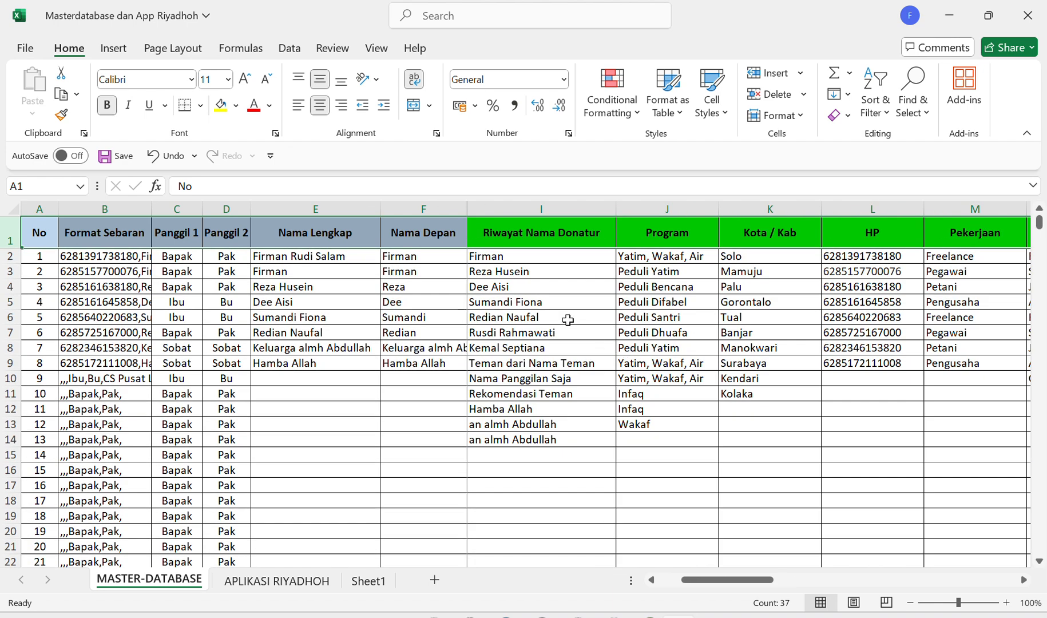
{"action": "scroll", "coordinate": [567, 320], "scroll_direction": "right", "scroll_amount": 4}
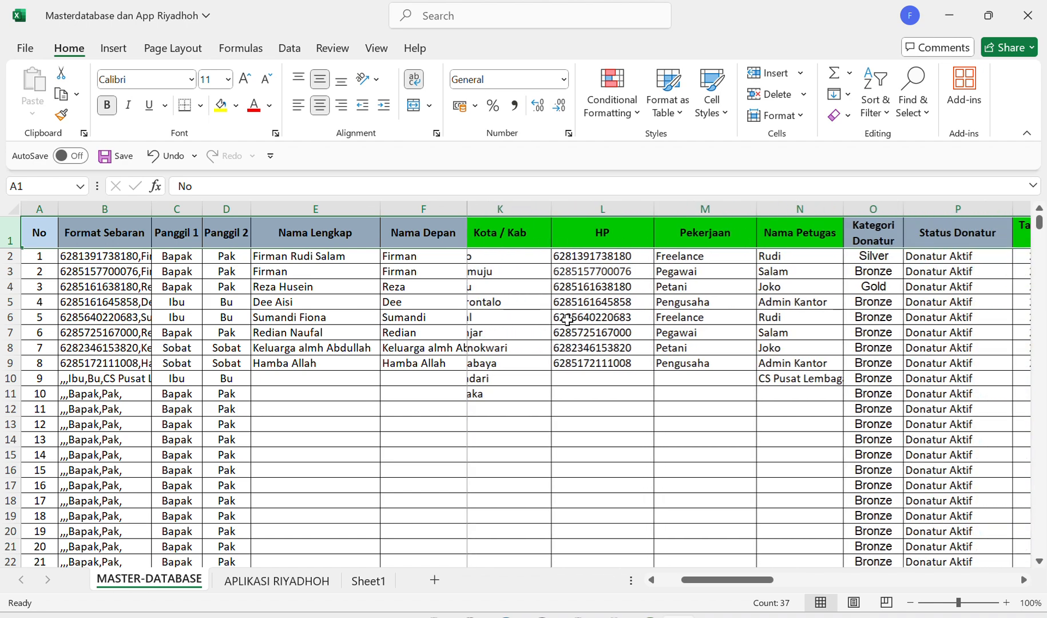
{"action": "scroll", "coordinate": [567, 320], "scroll_direction": "right", "scroll_amount": 2}
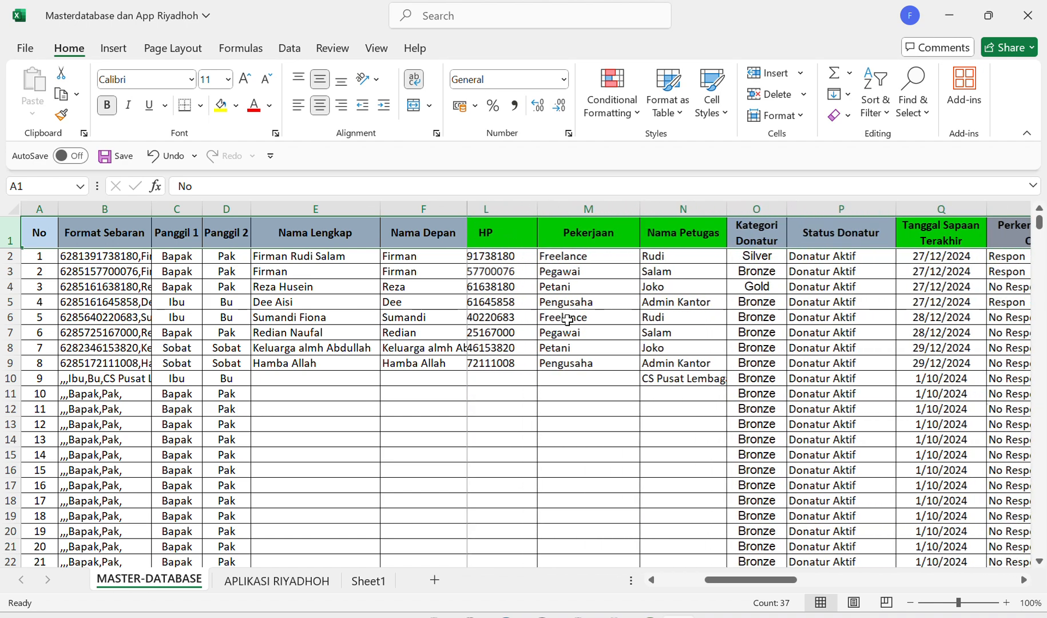